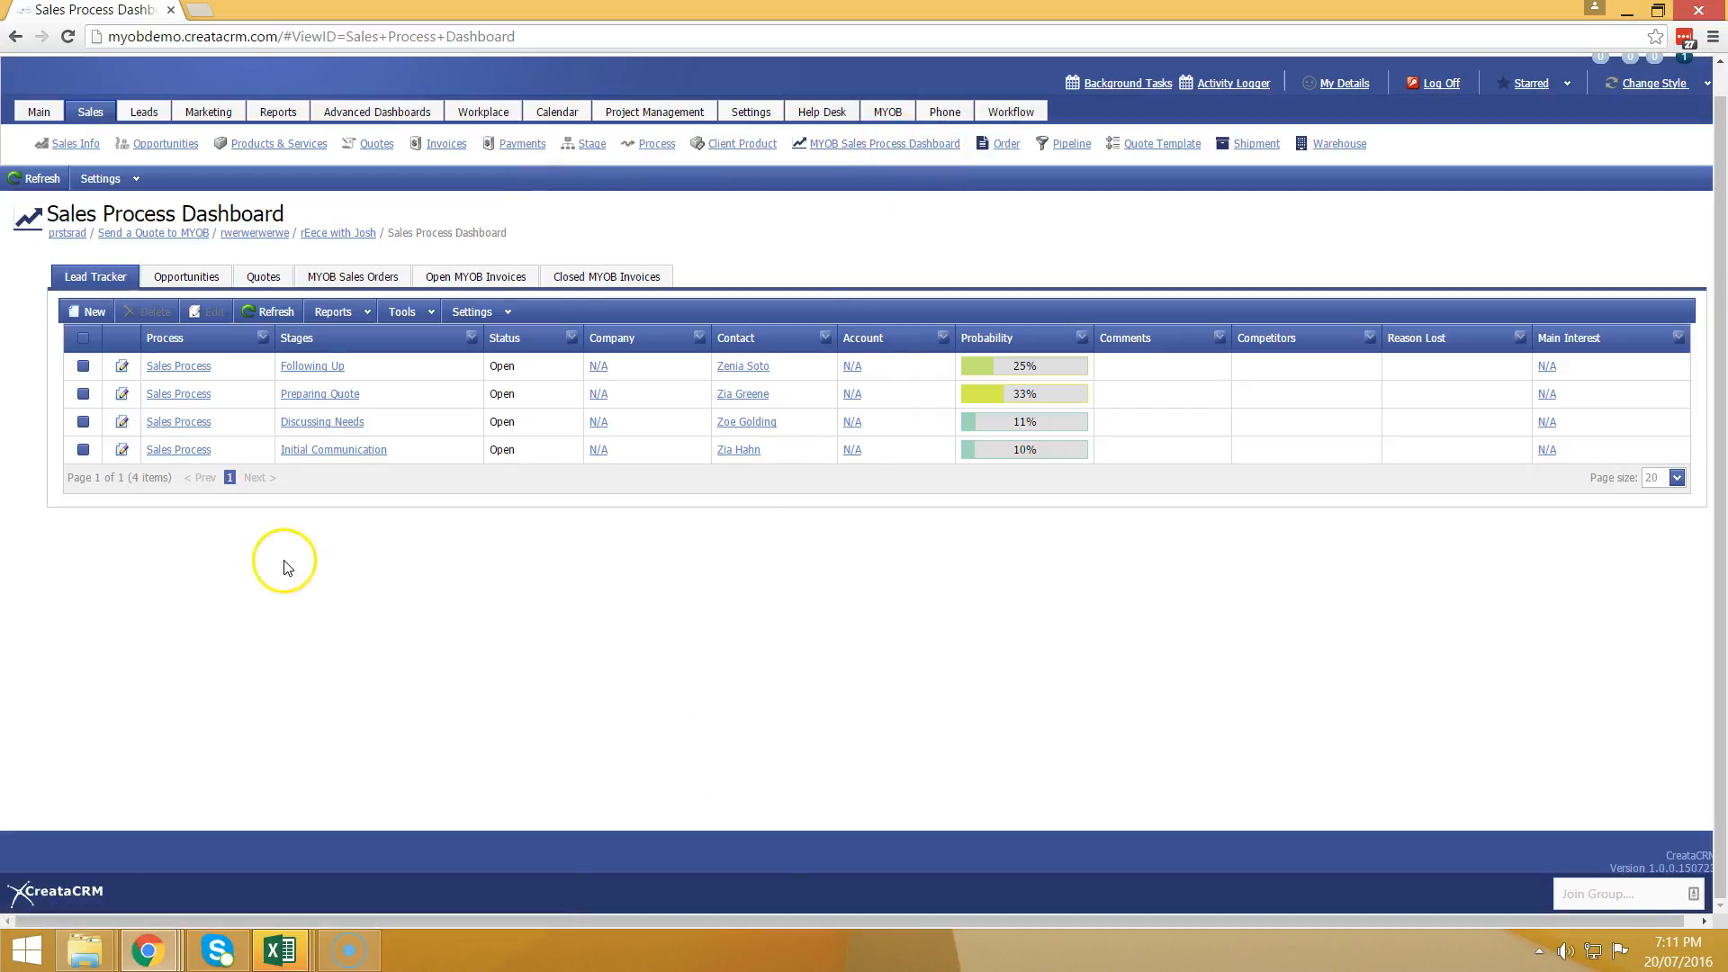
Step: Review the Sales Process Dashboard's lead tracker, opportunities, quotes, MYOB sales orders, and open and closed MYOB invoices
click(106, 286)
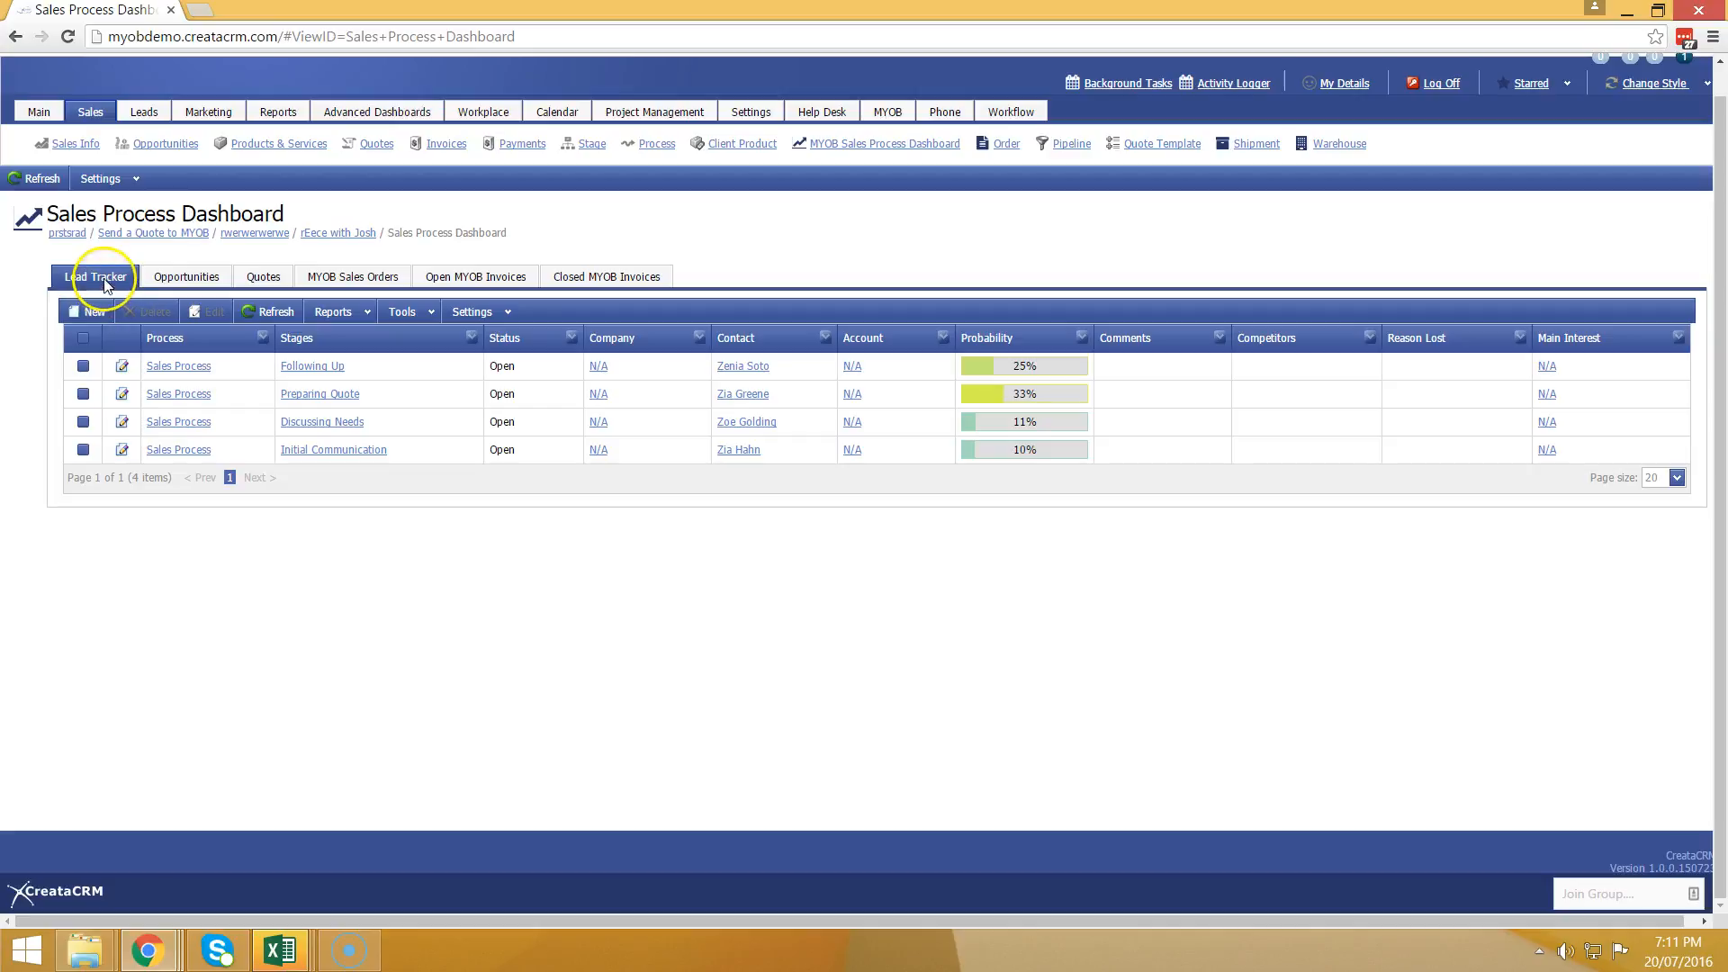
click(186, 275)
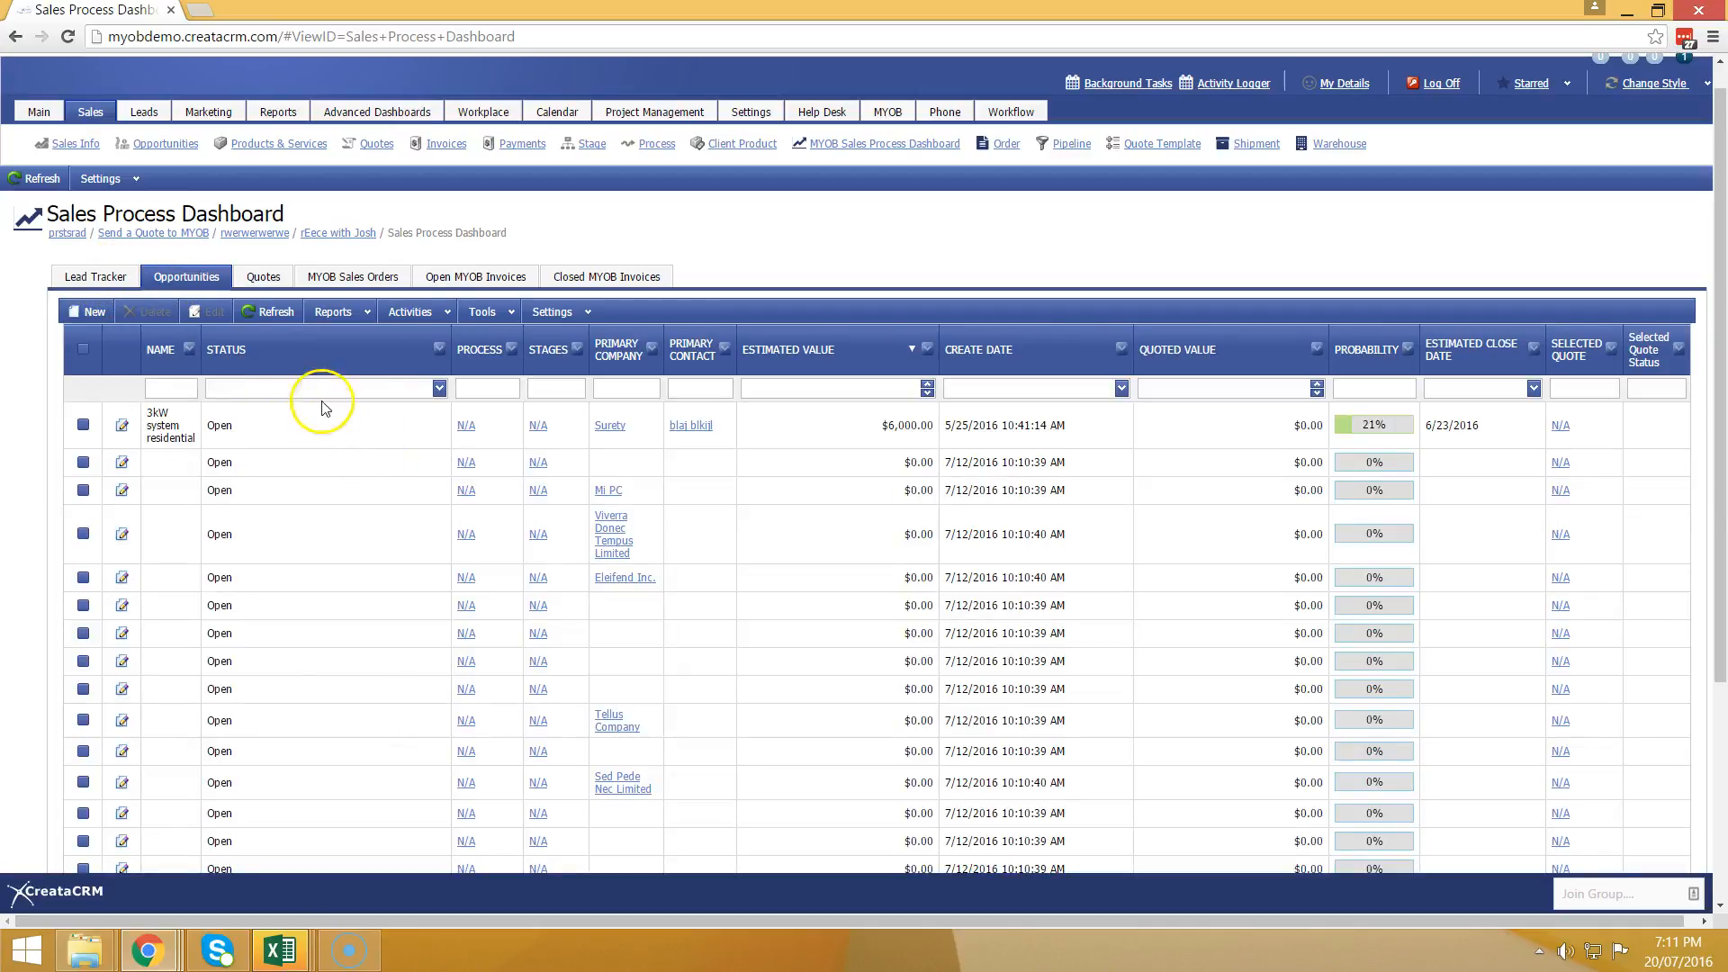
click(281, 287)
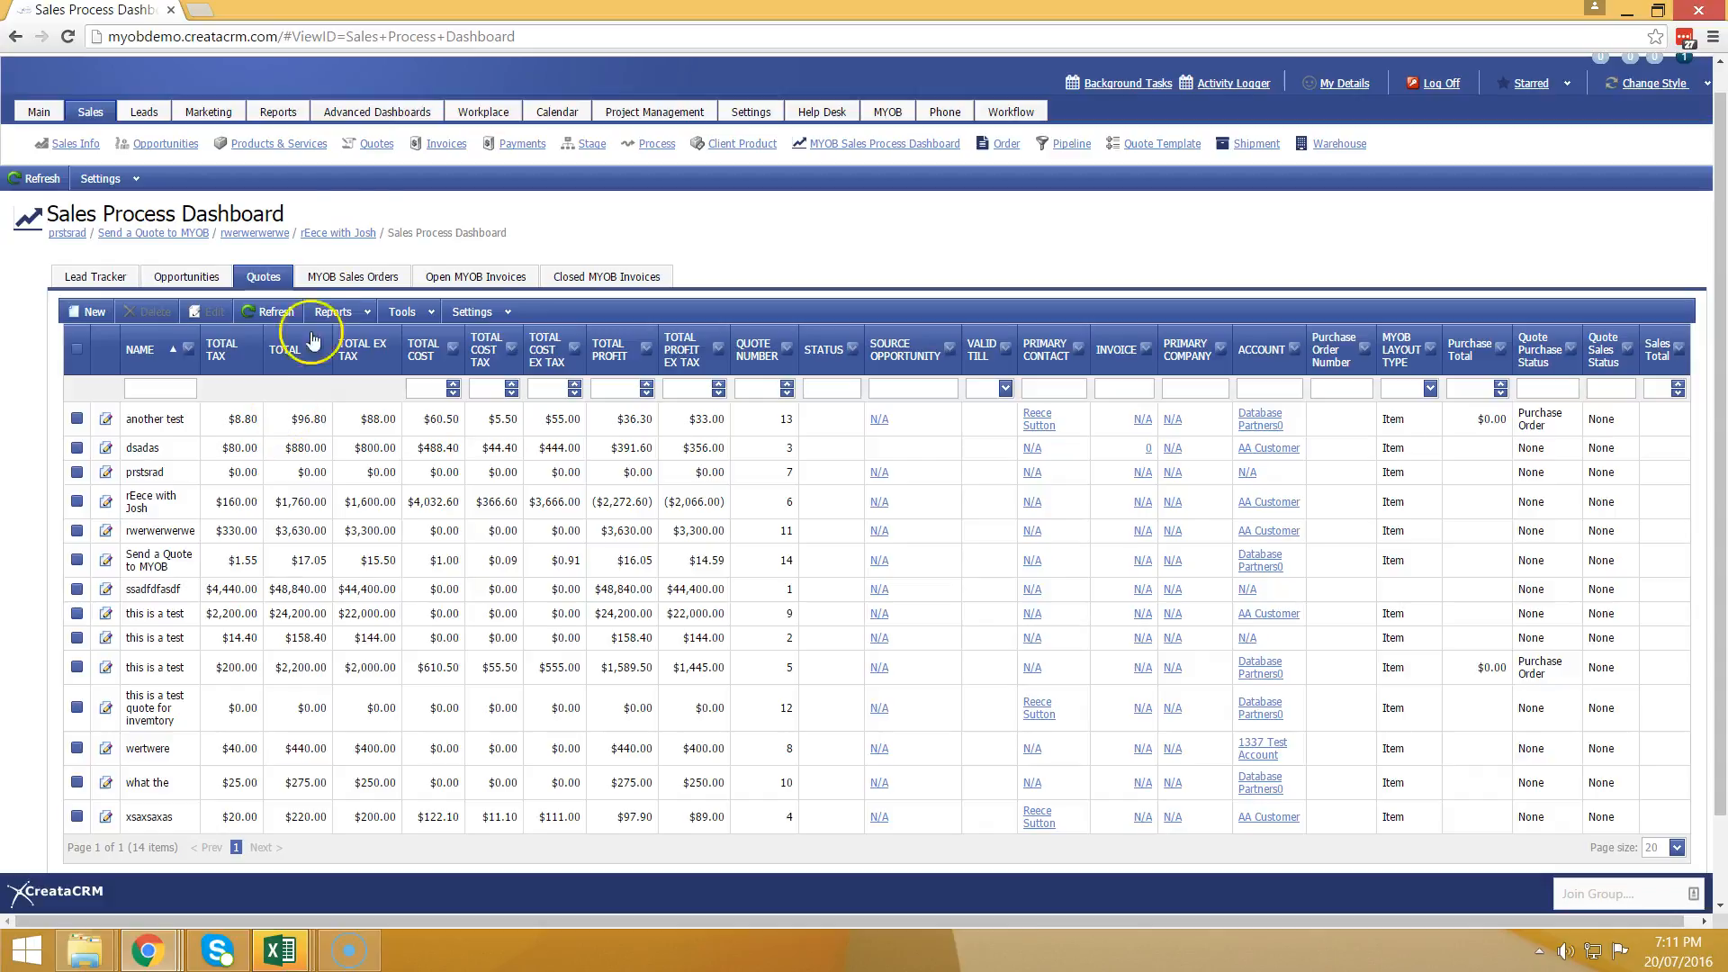
click(350, 282)
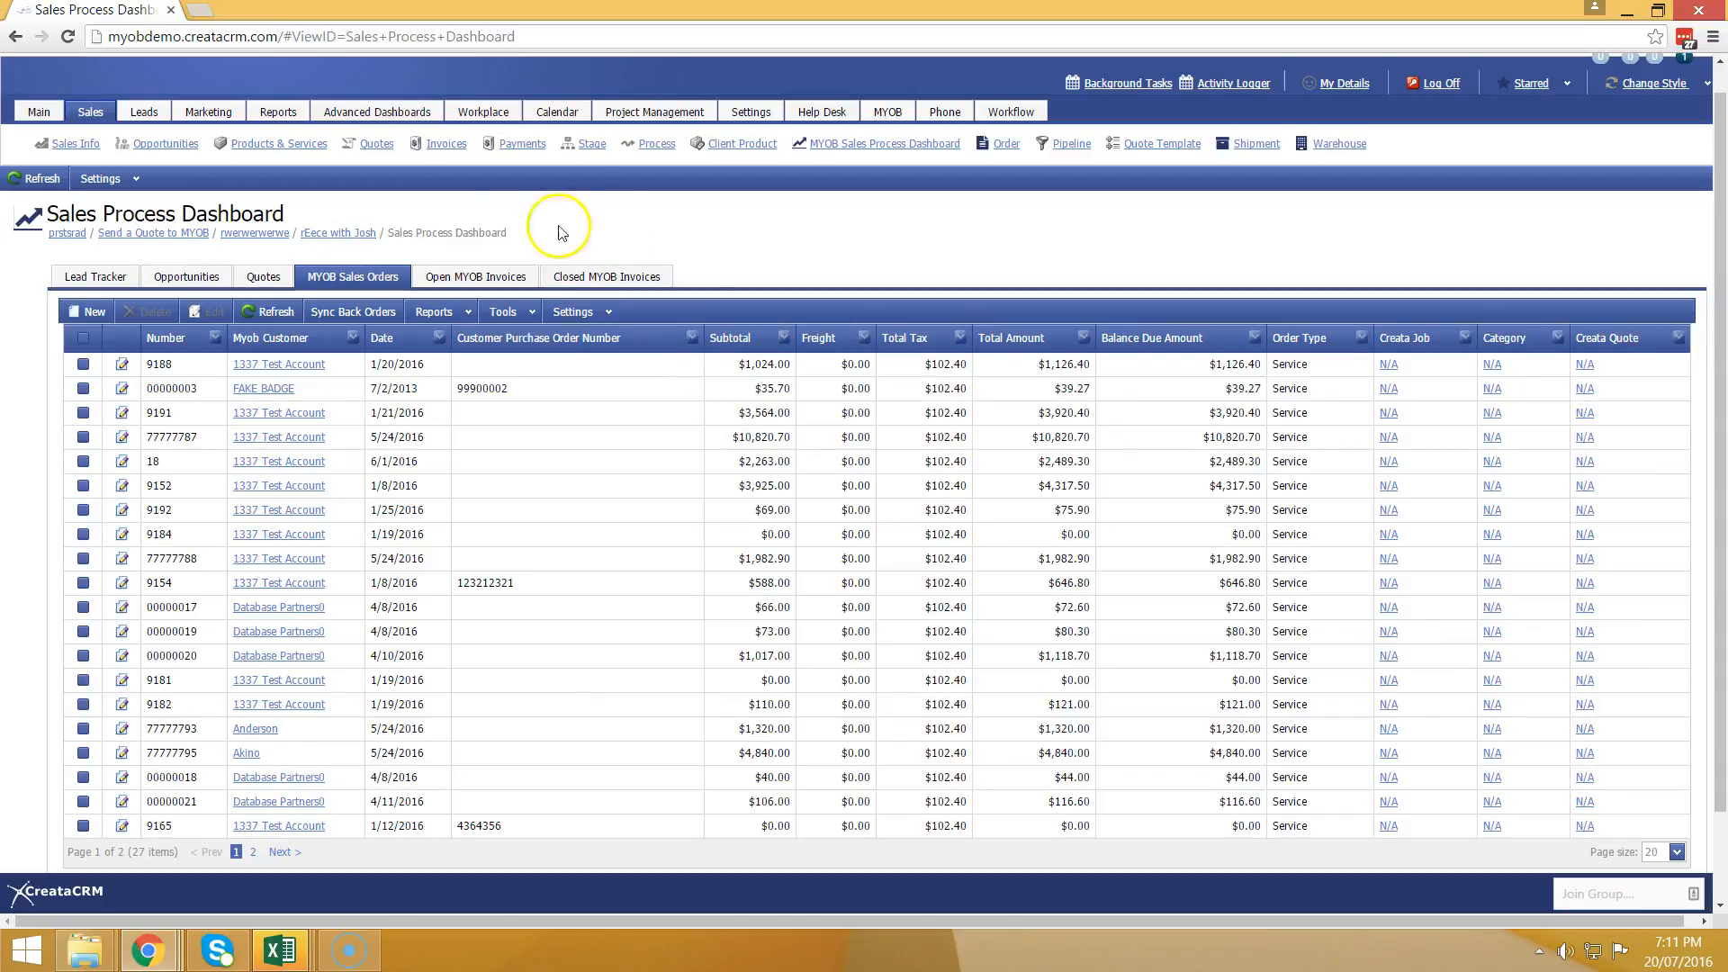
click(469, 277)
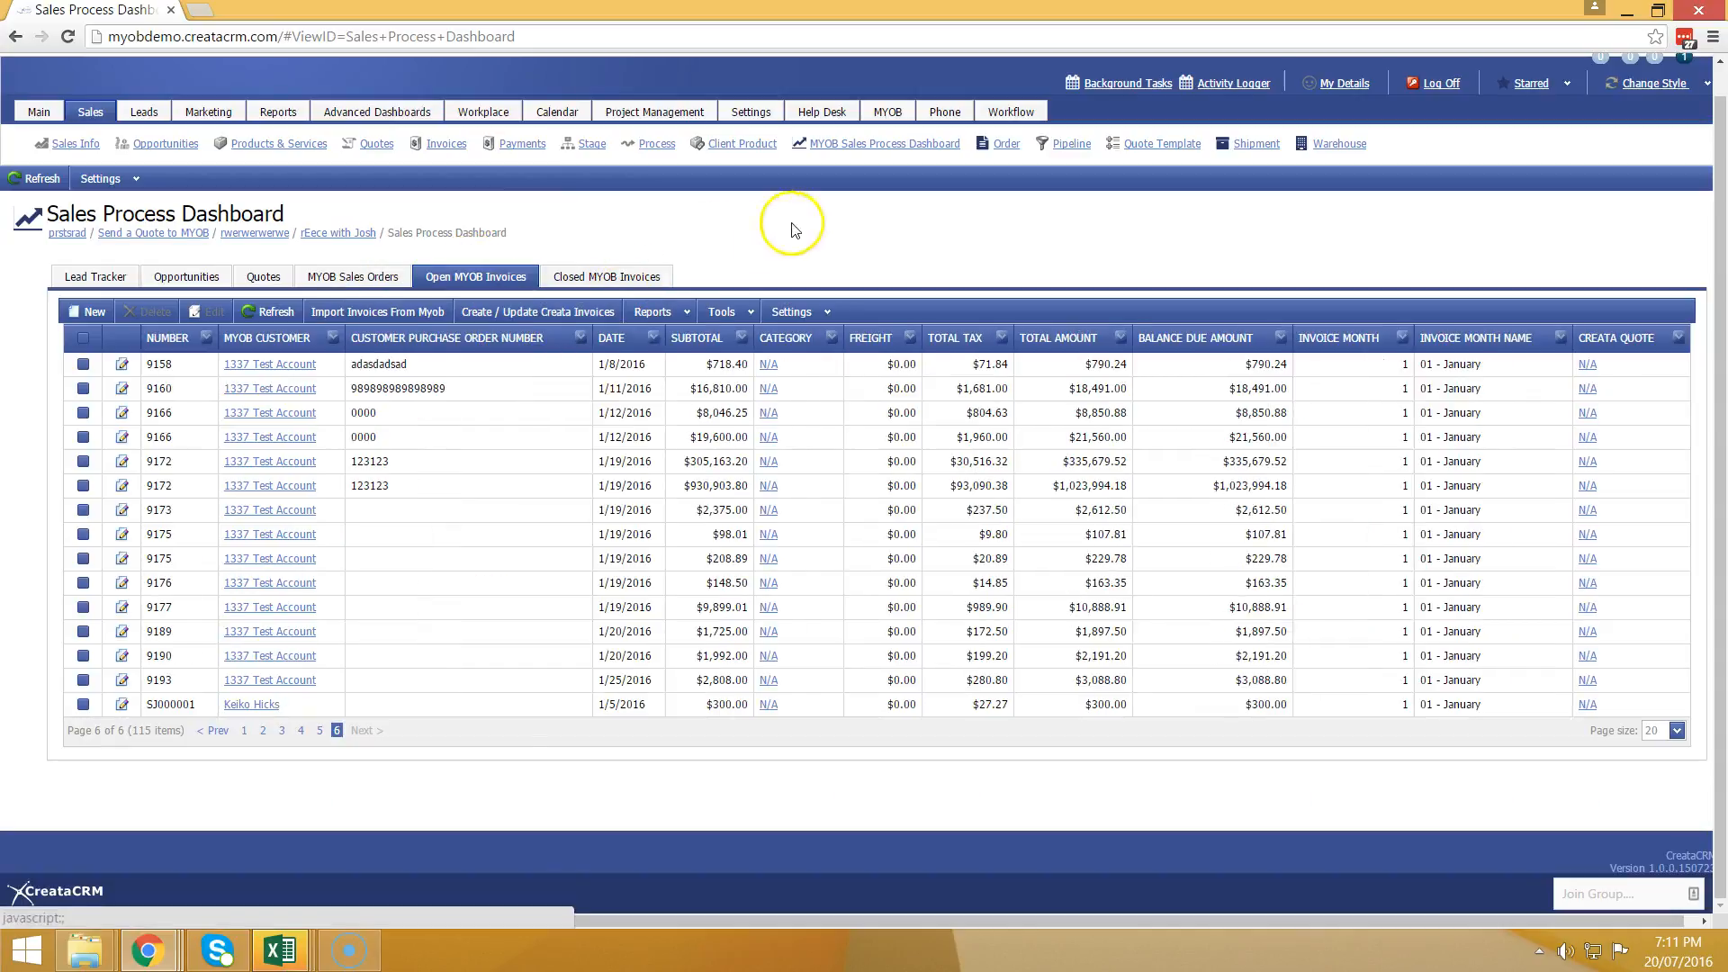
click(596, 277)
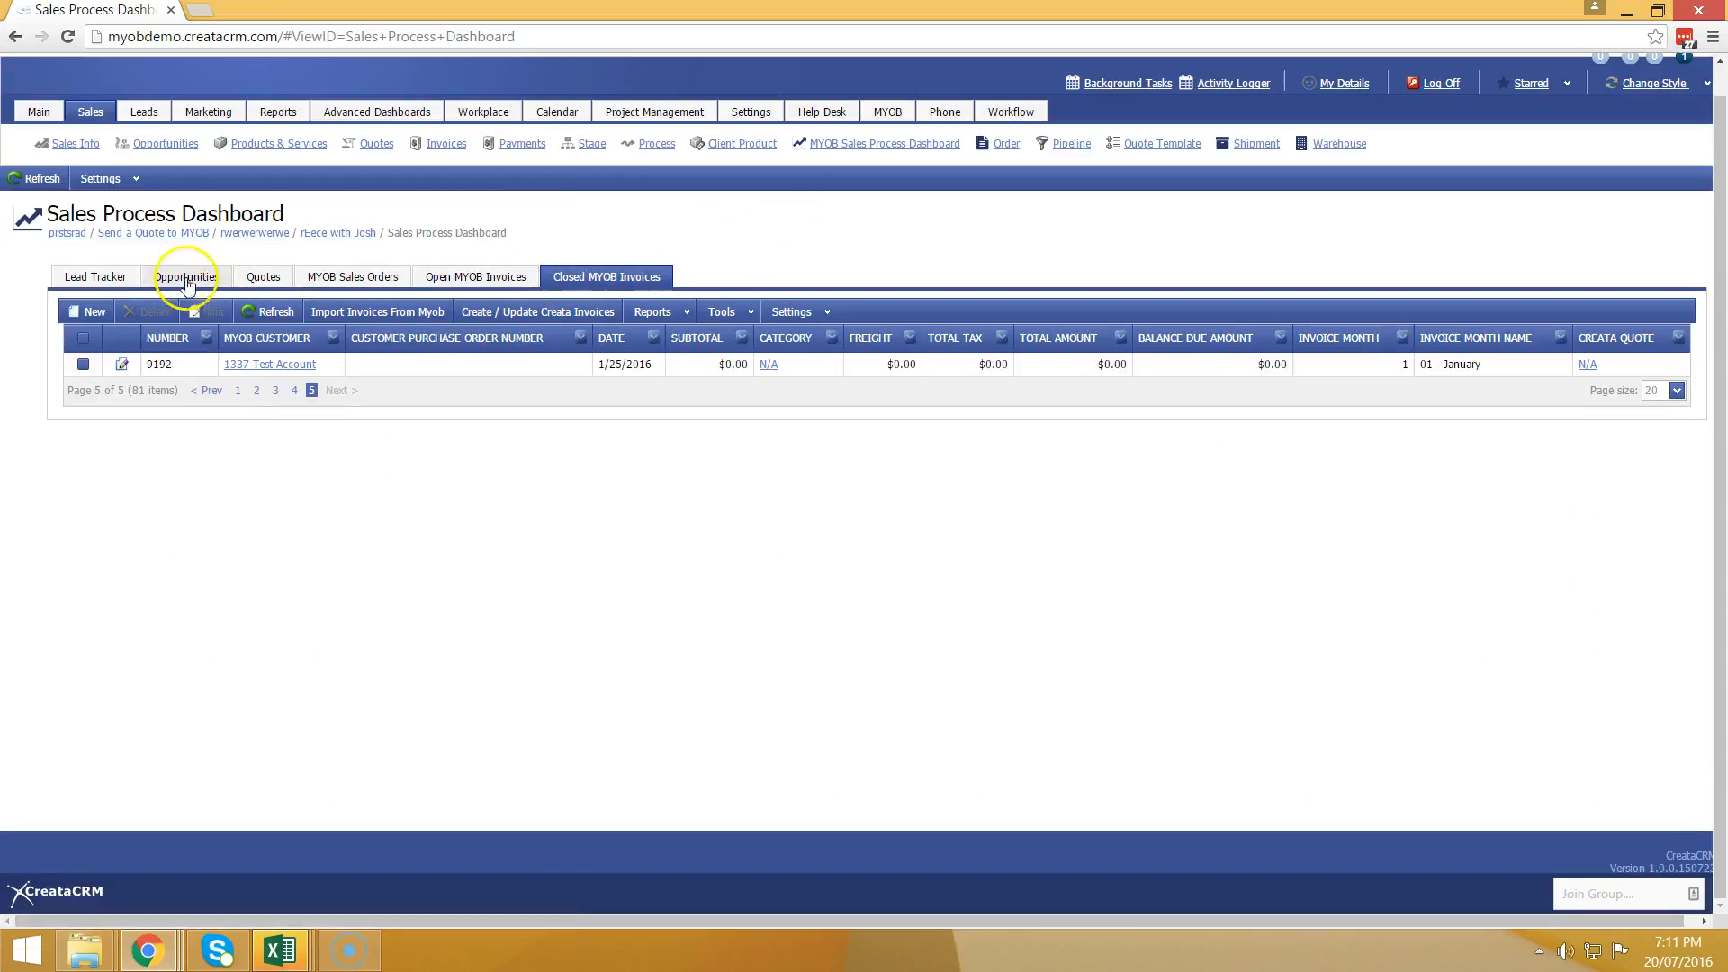
click(266, 279)
click(358, 279)
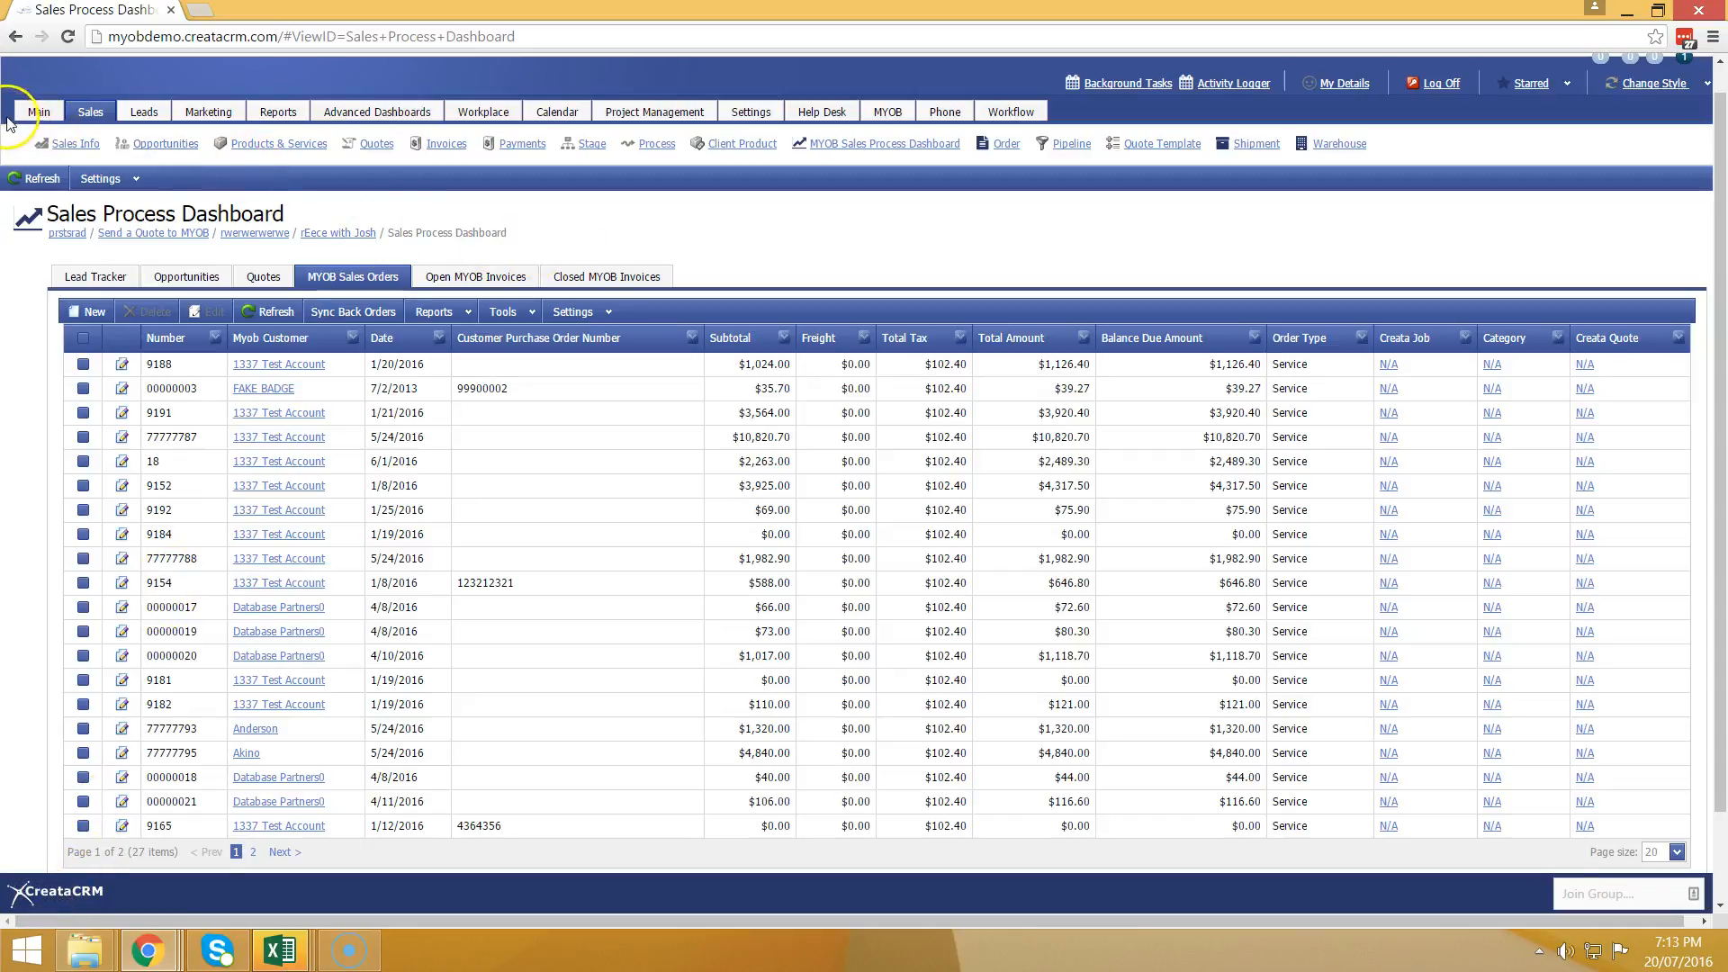
Step: Go to the Contacts list and open the seventh contact, the supplier in QLD, for editing
click(32, 112)
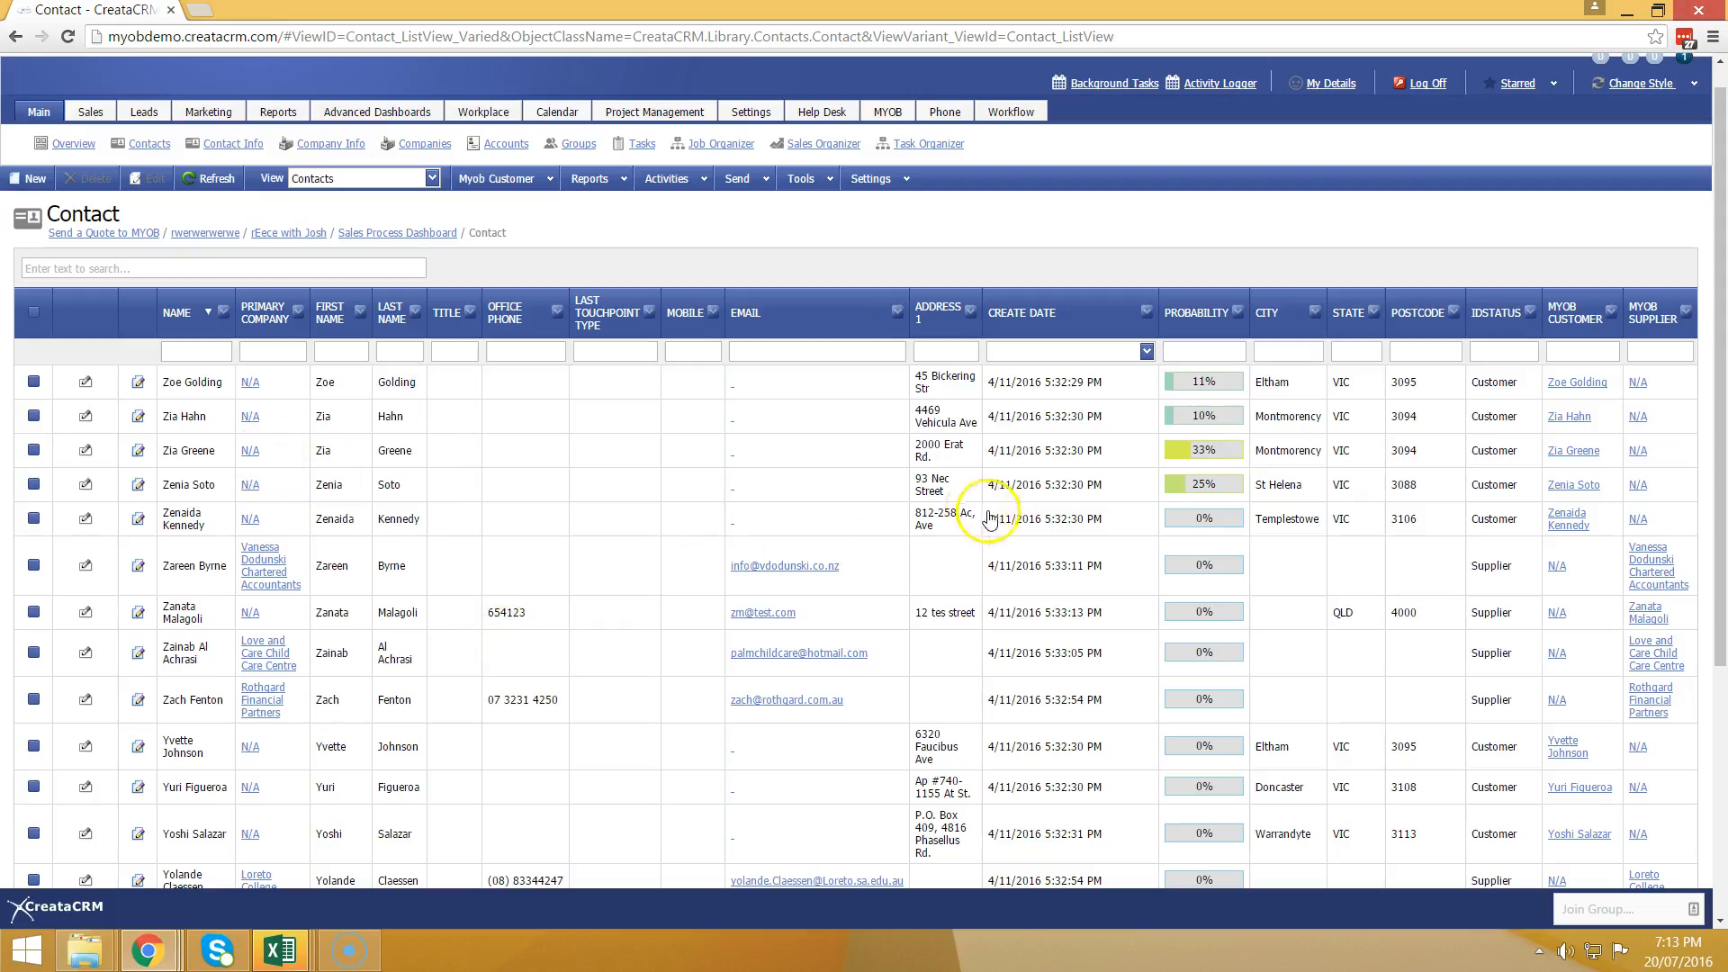
drag(1196, 313, 1171, 353)
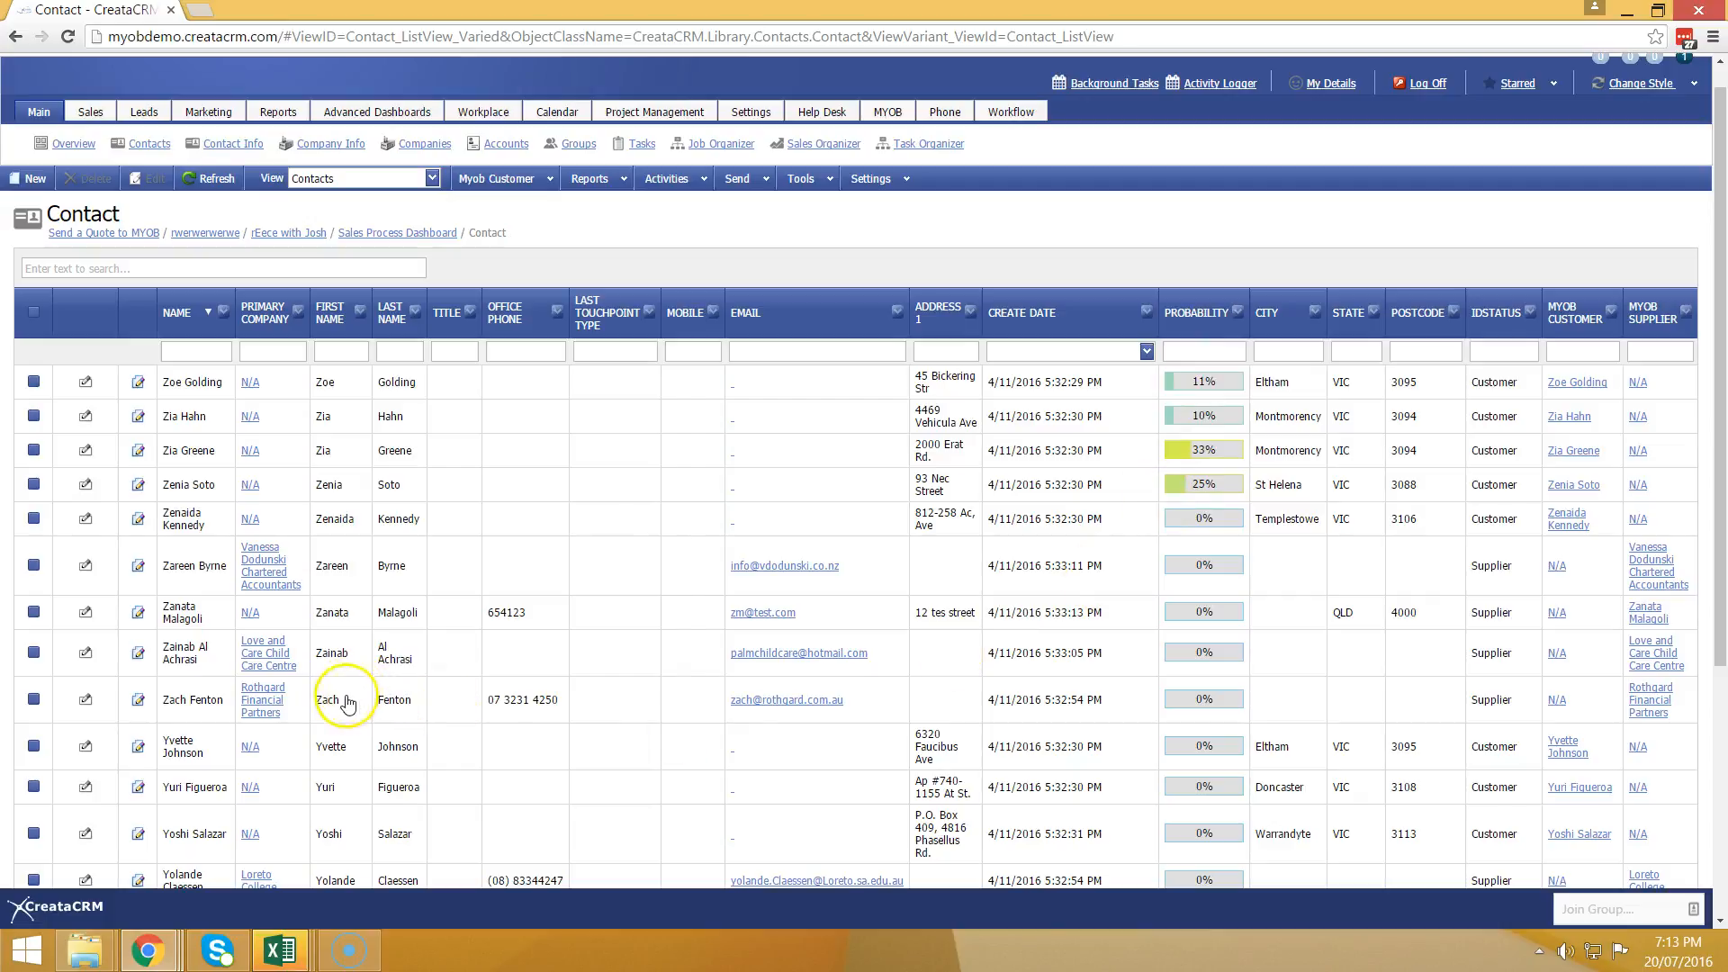
click(33, 612)
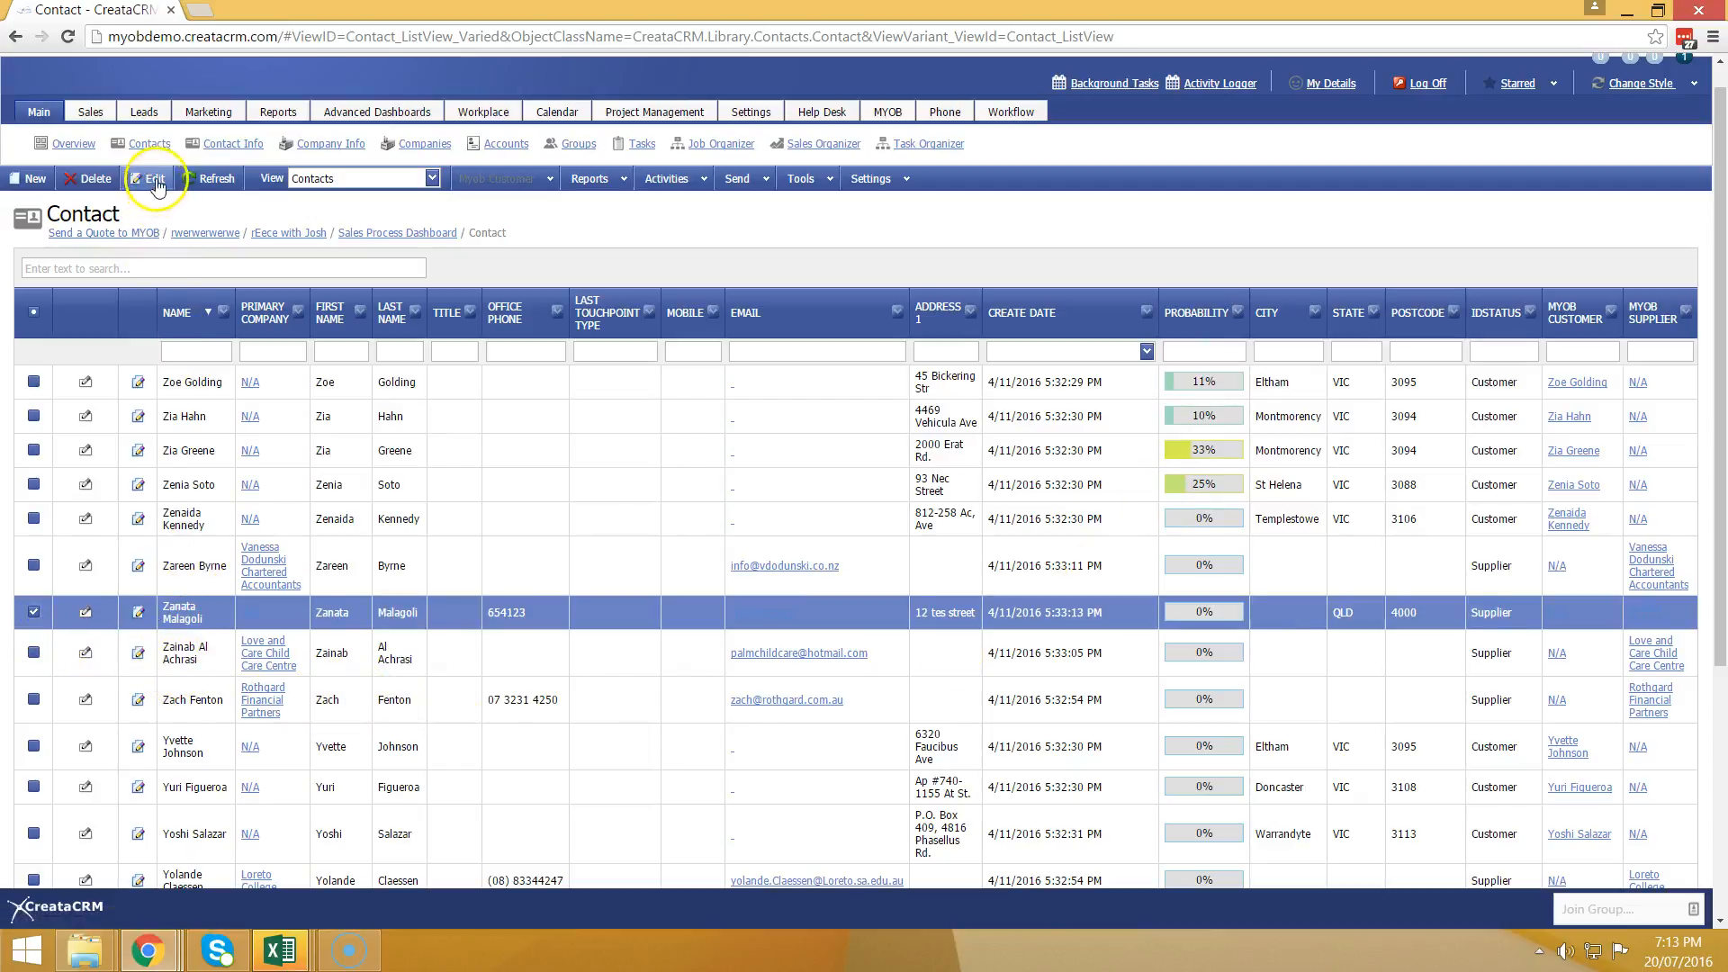
click(155, 179)
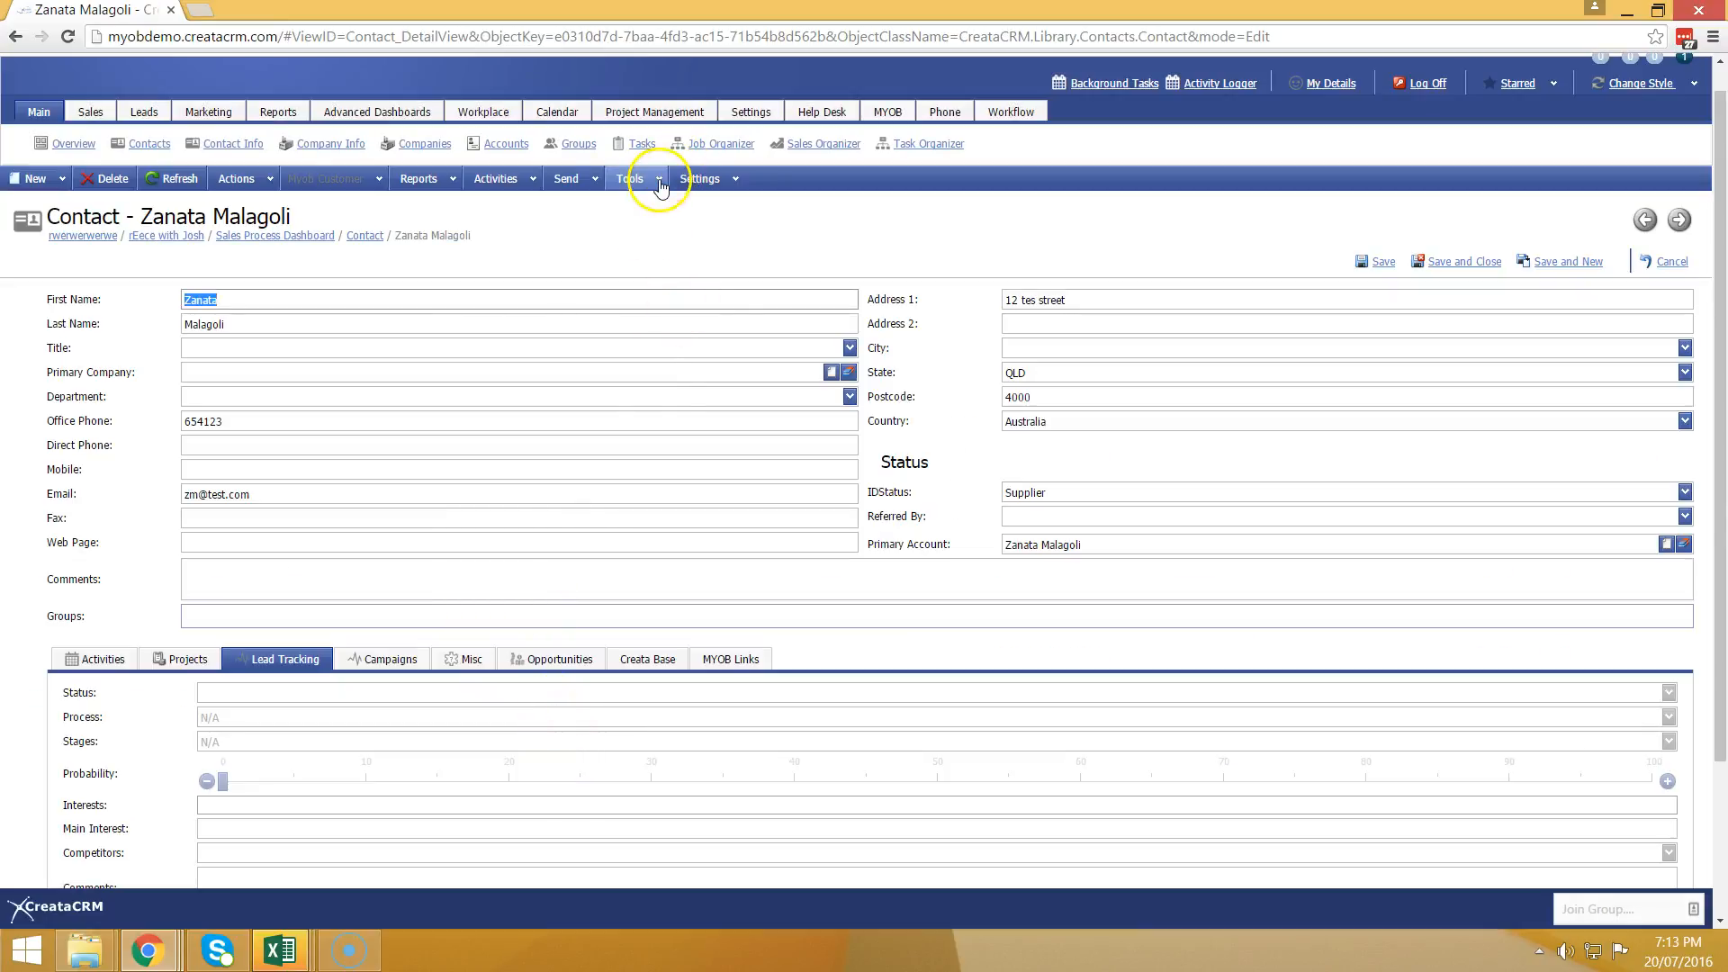
Step: Start lead tracking on the contact with the Sales Process and set its stage to Sending Out Information
click(656, 180)
click(651, 201)
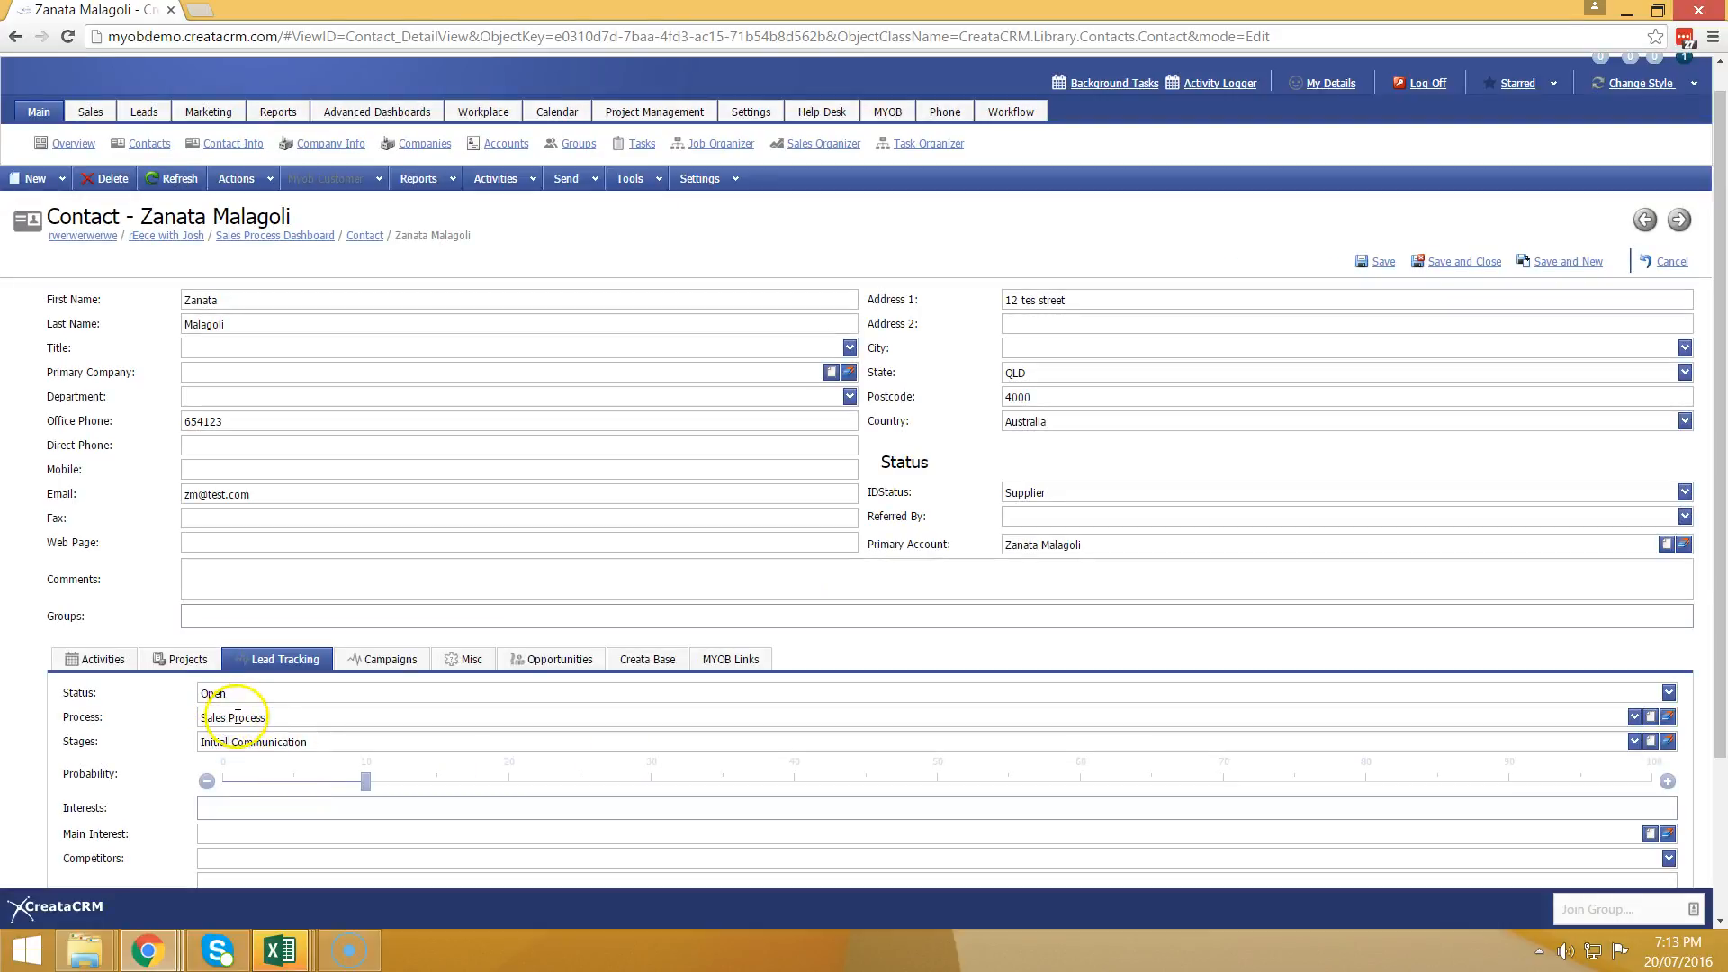
click(236, 720)
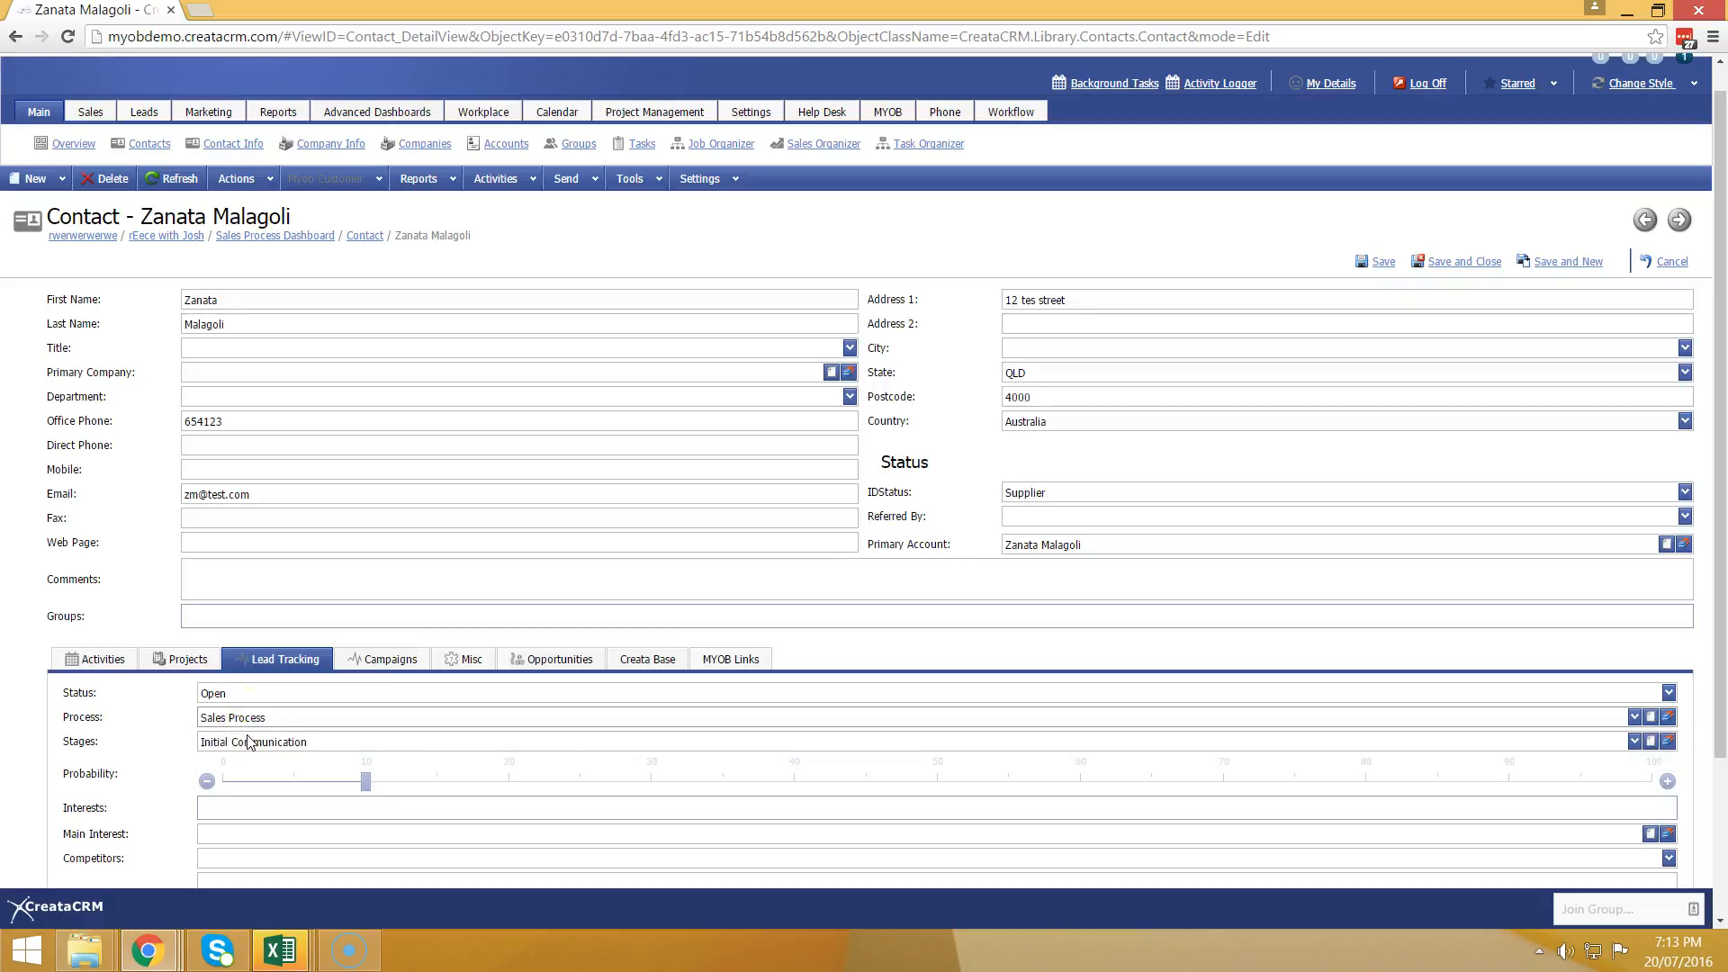
click(250, 742)
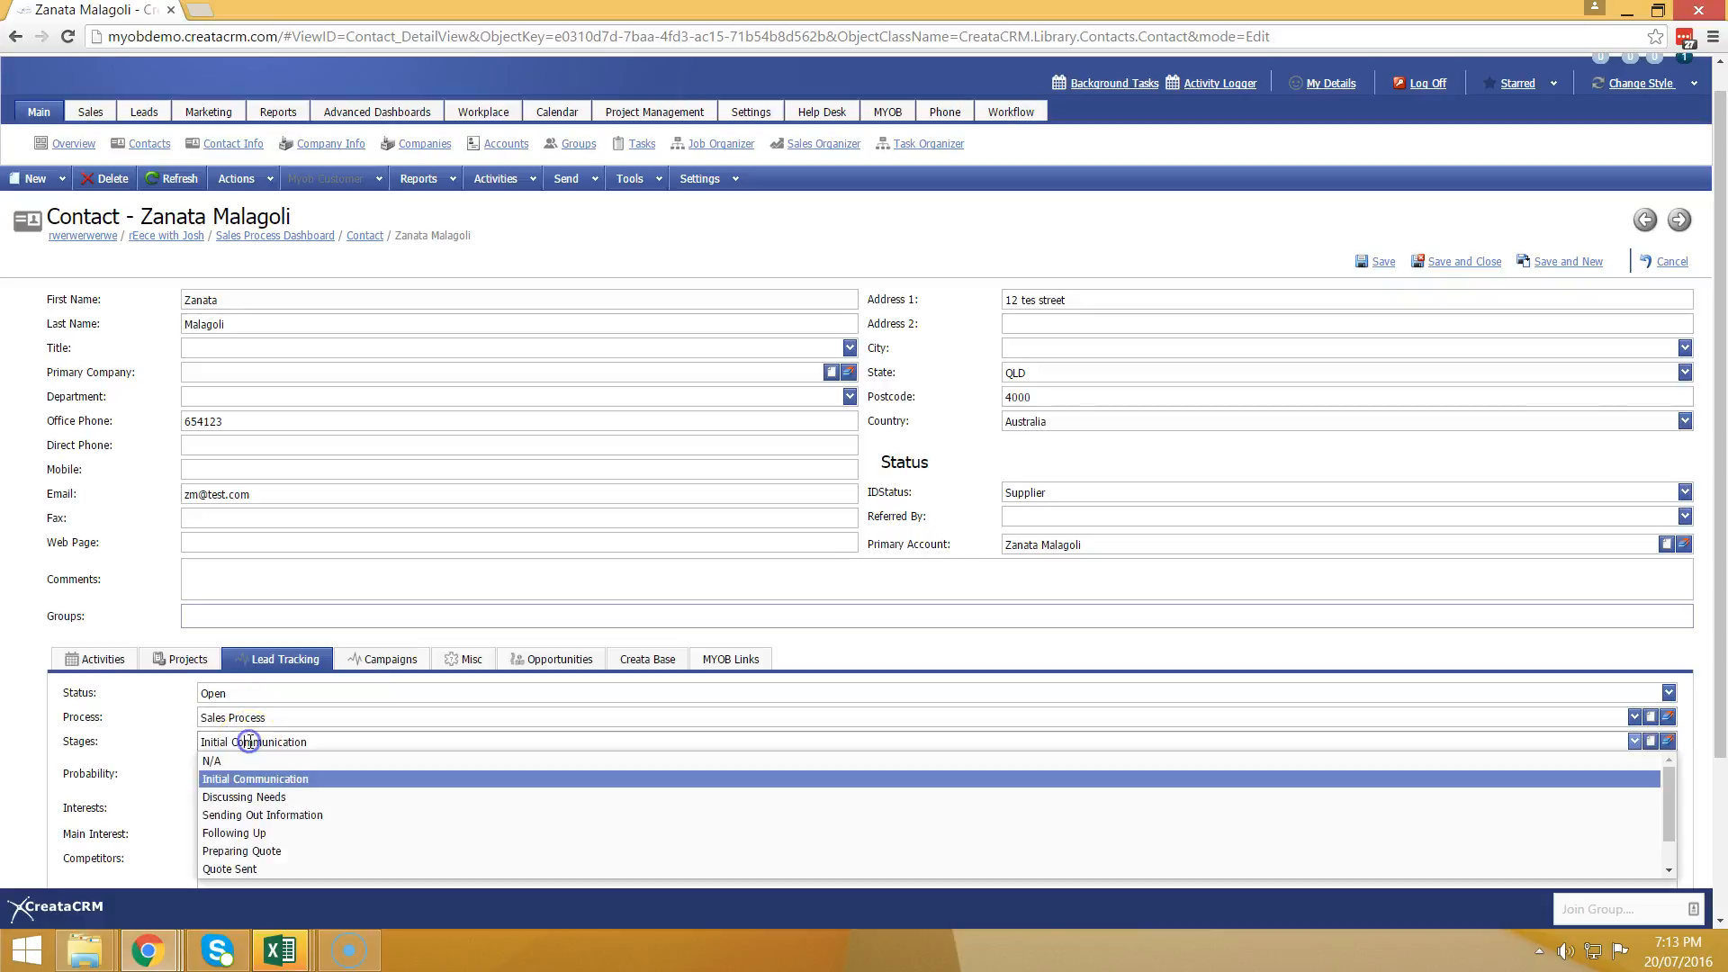
click(255, 769)
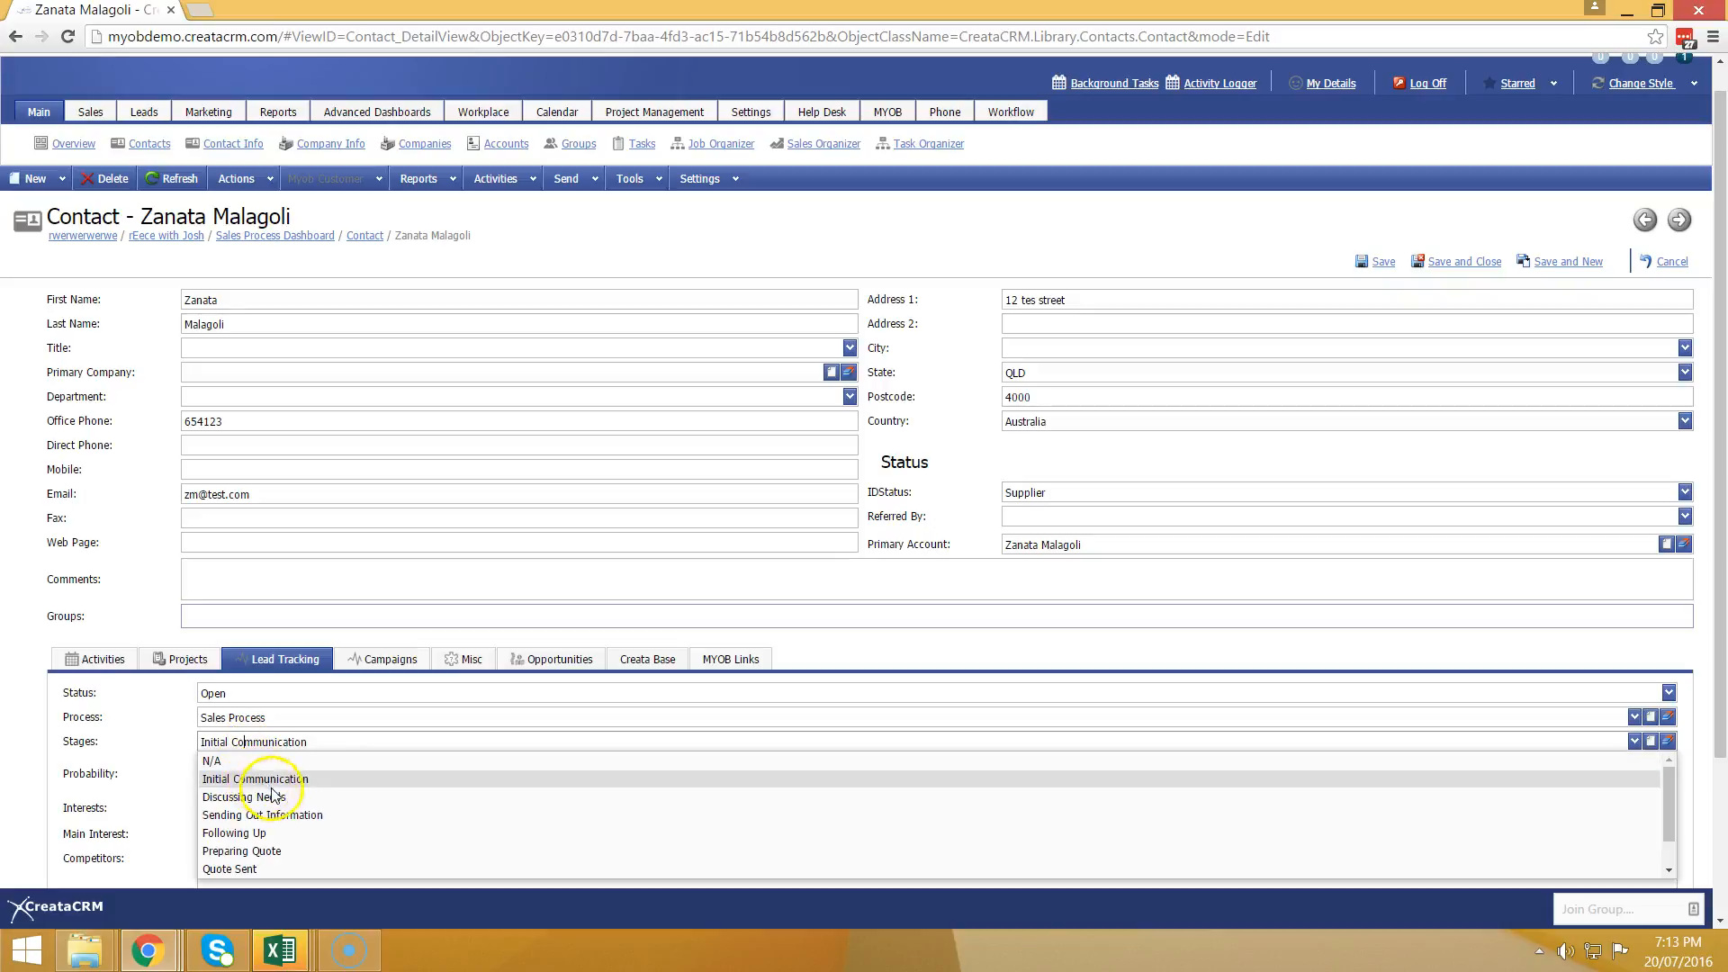
click(289, 815)
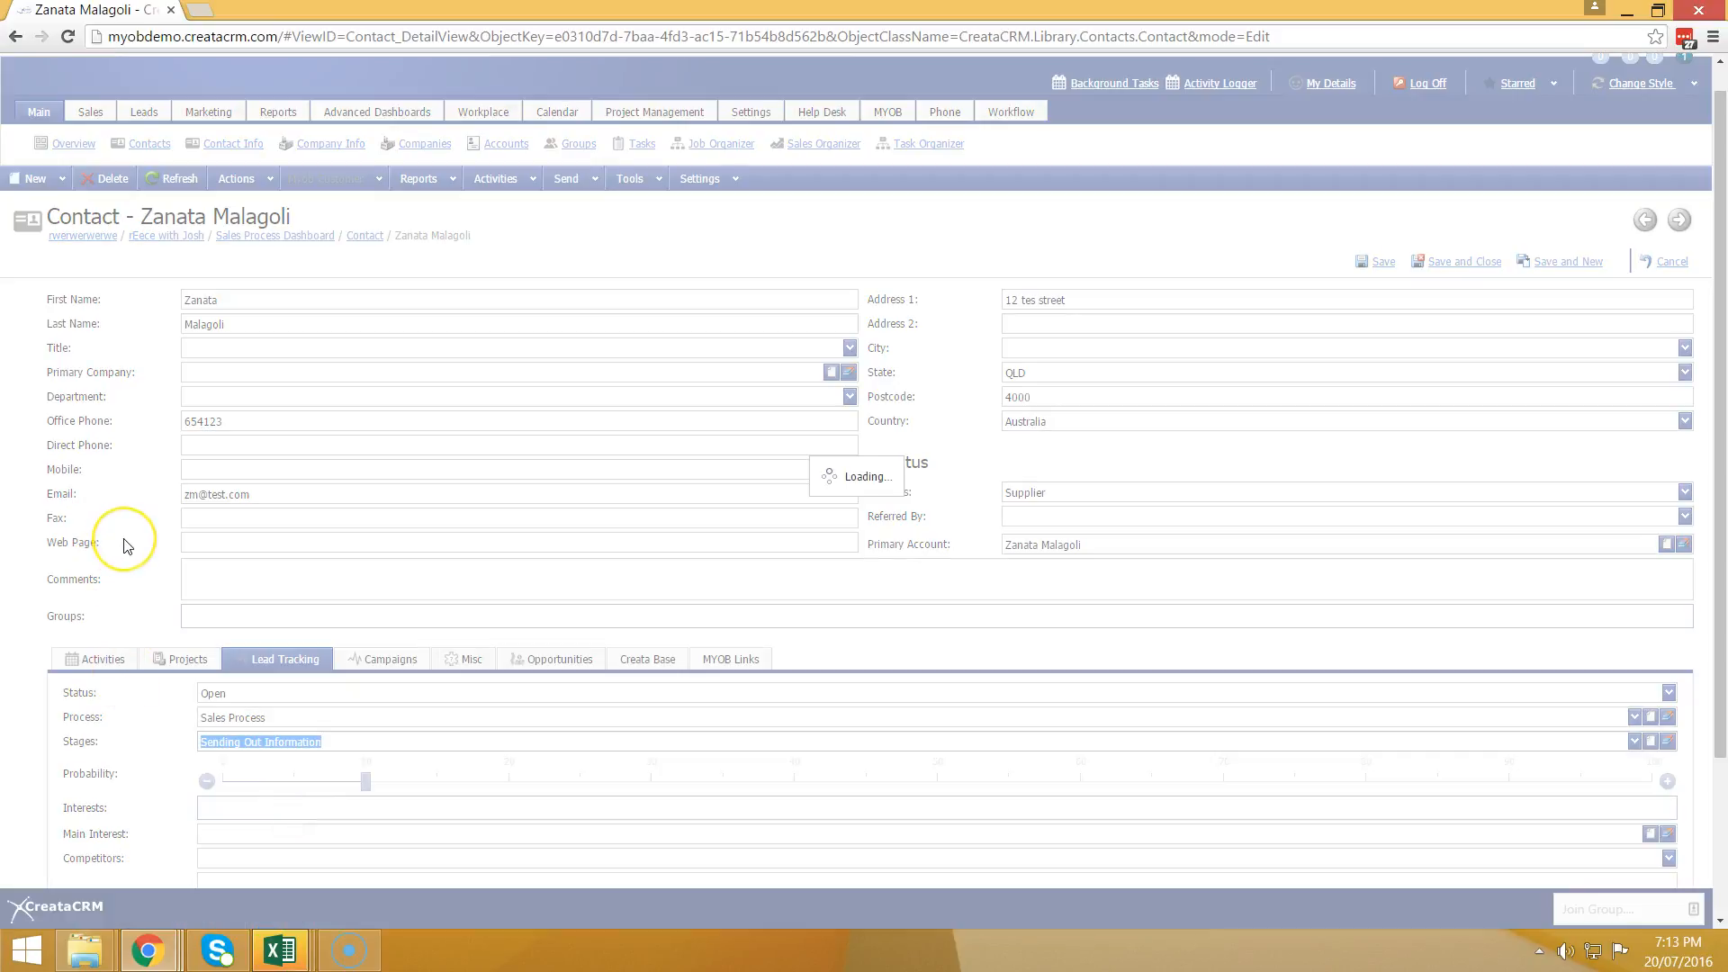
Step: Add MYOB, Job Management and Sales Management to the contact's lead tracking interests
scroll(126, 546, down, 1)
scroll(126, 546, down, 1)
click(202, 627)
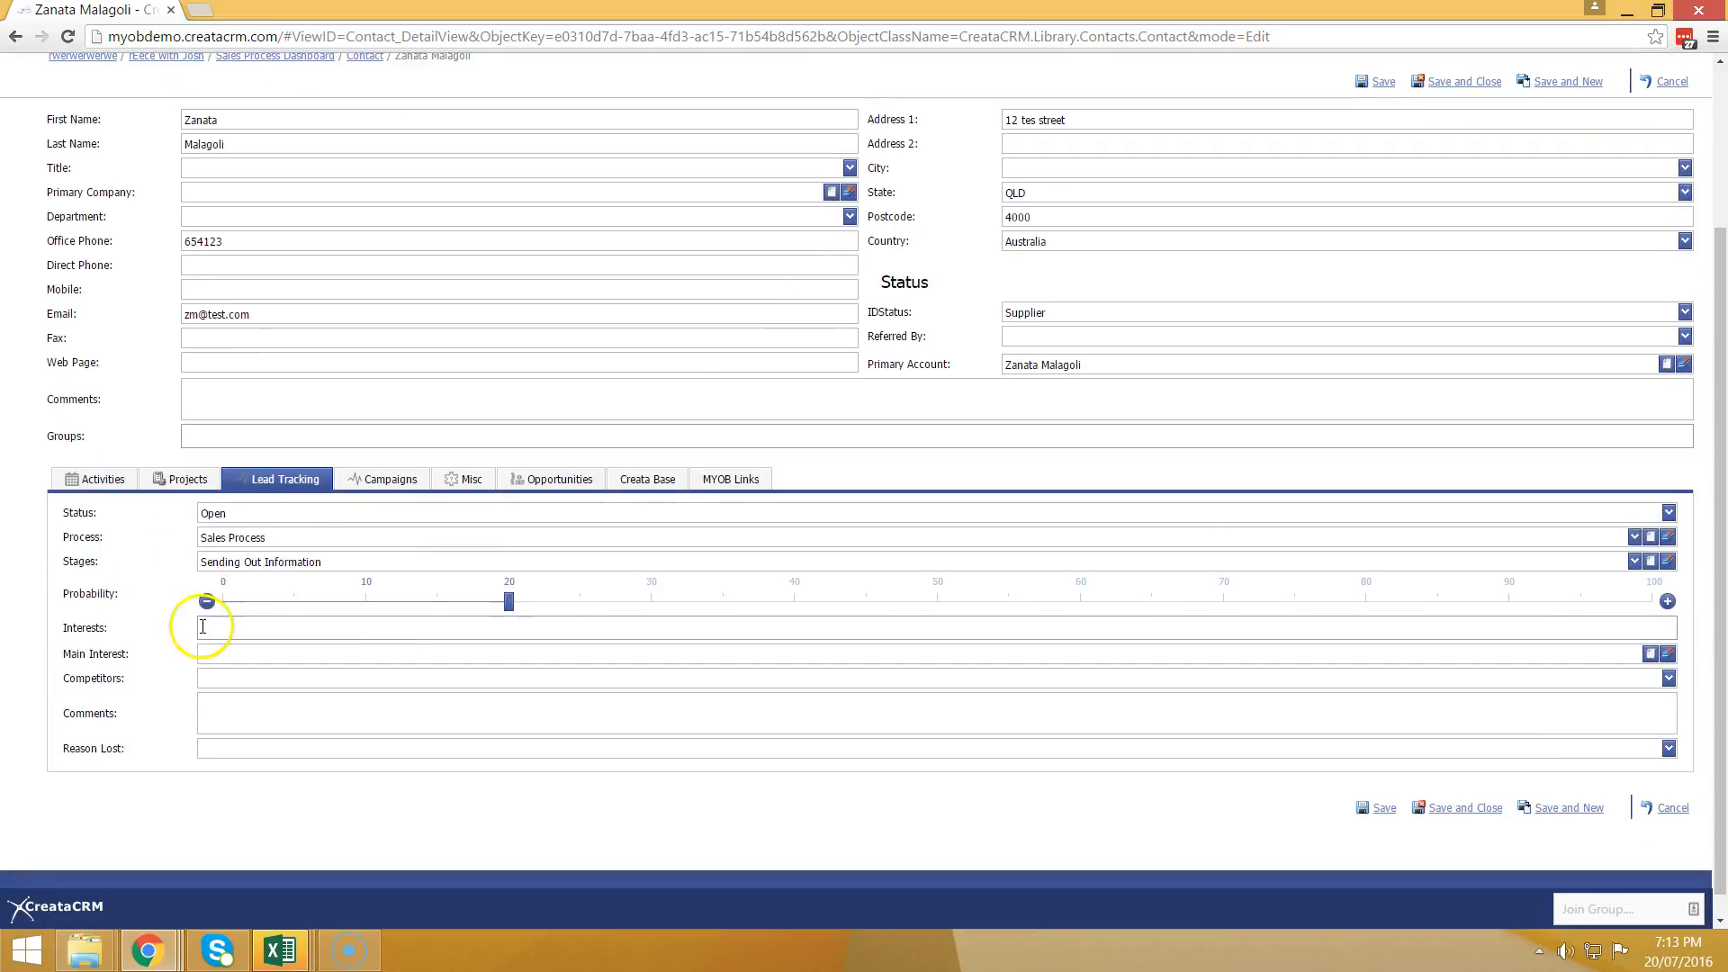
click(203, 627)
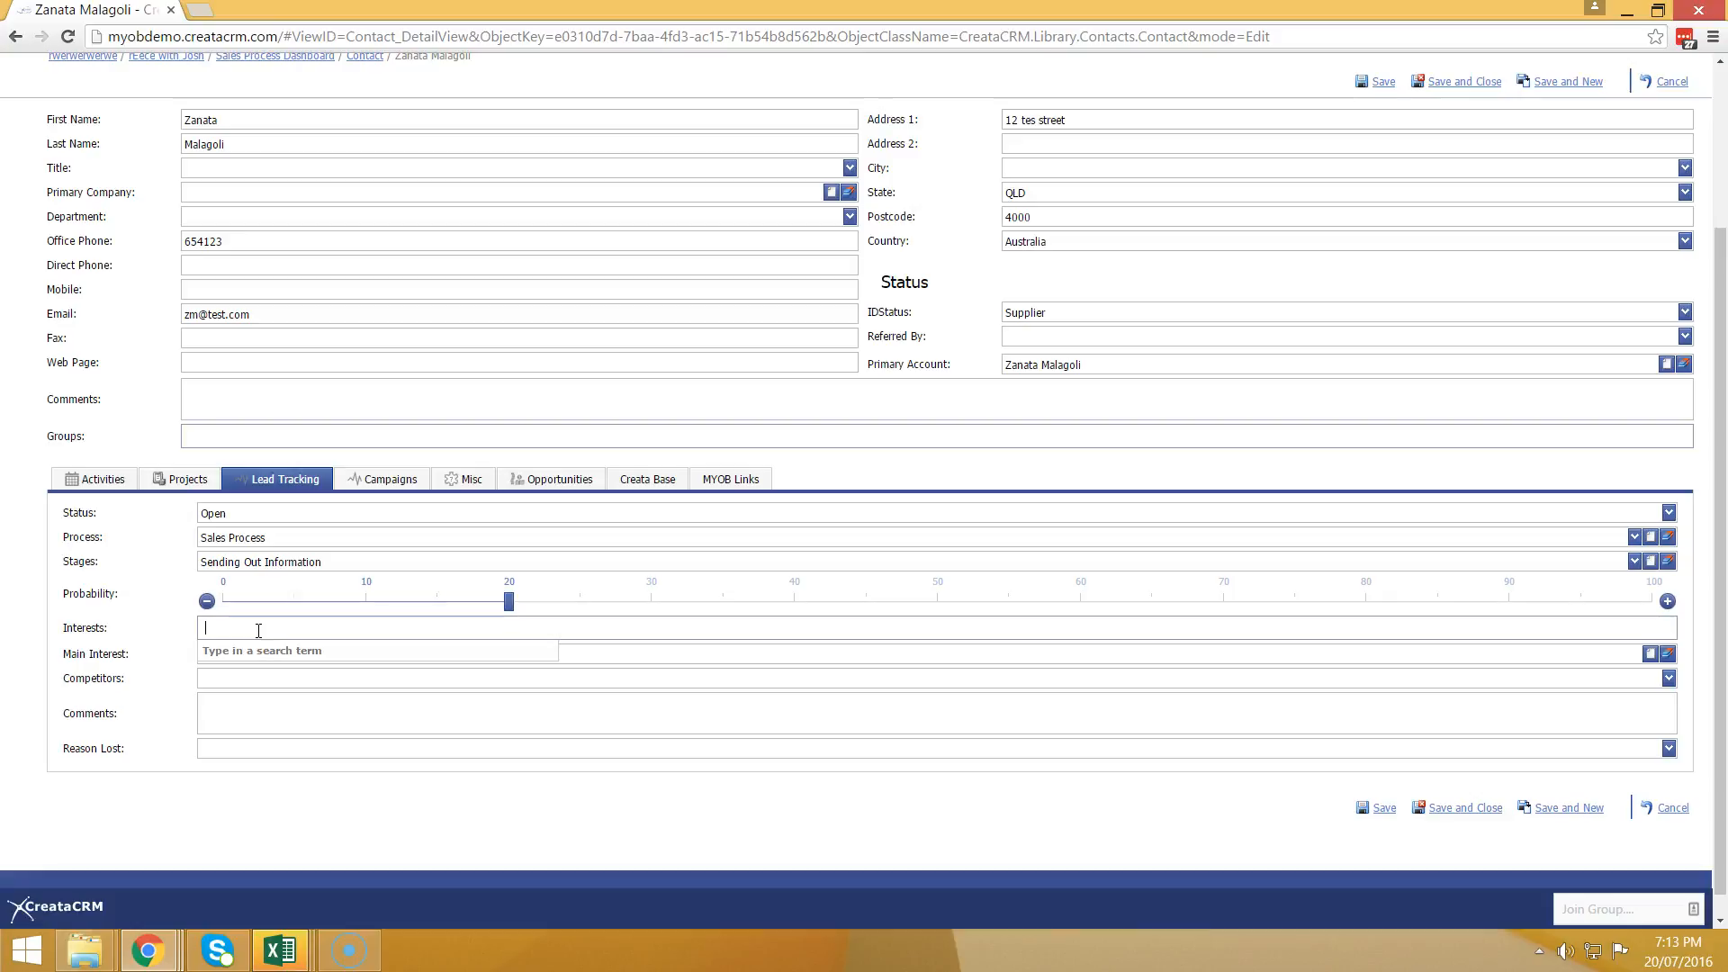
text(myob)
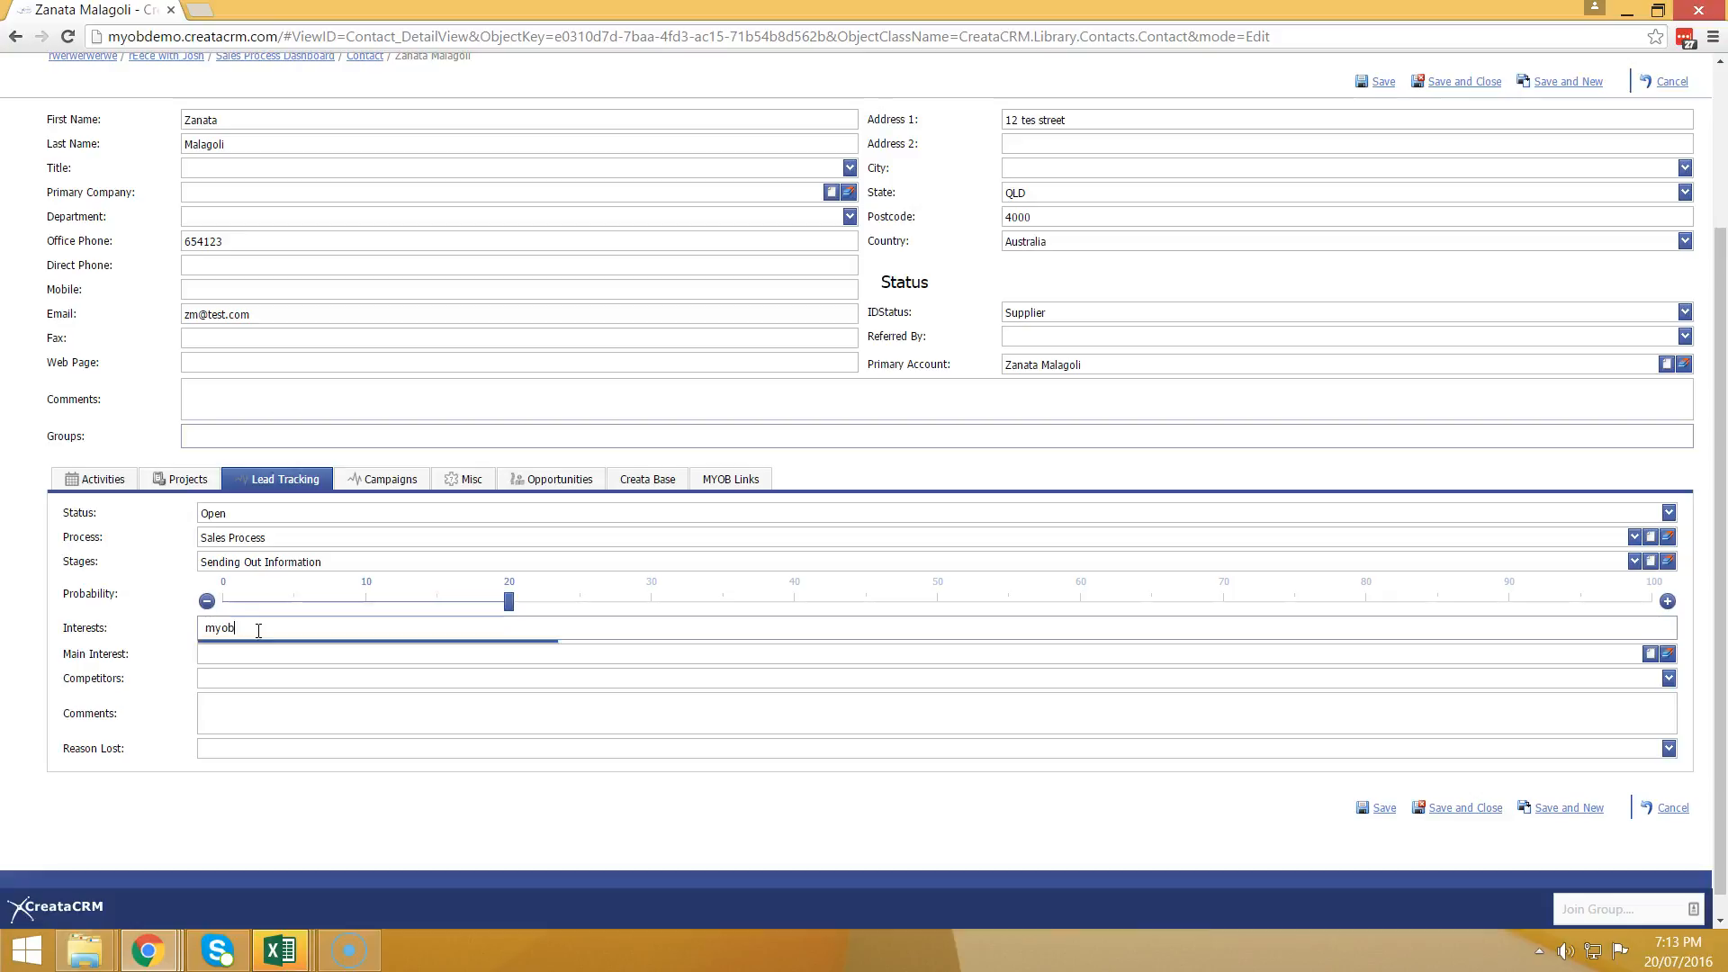
key(Return)
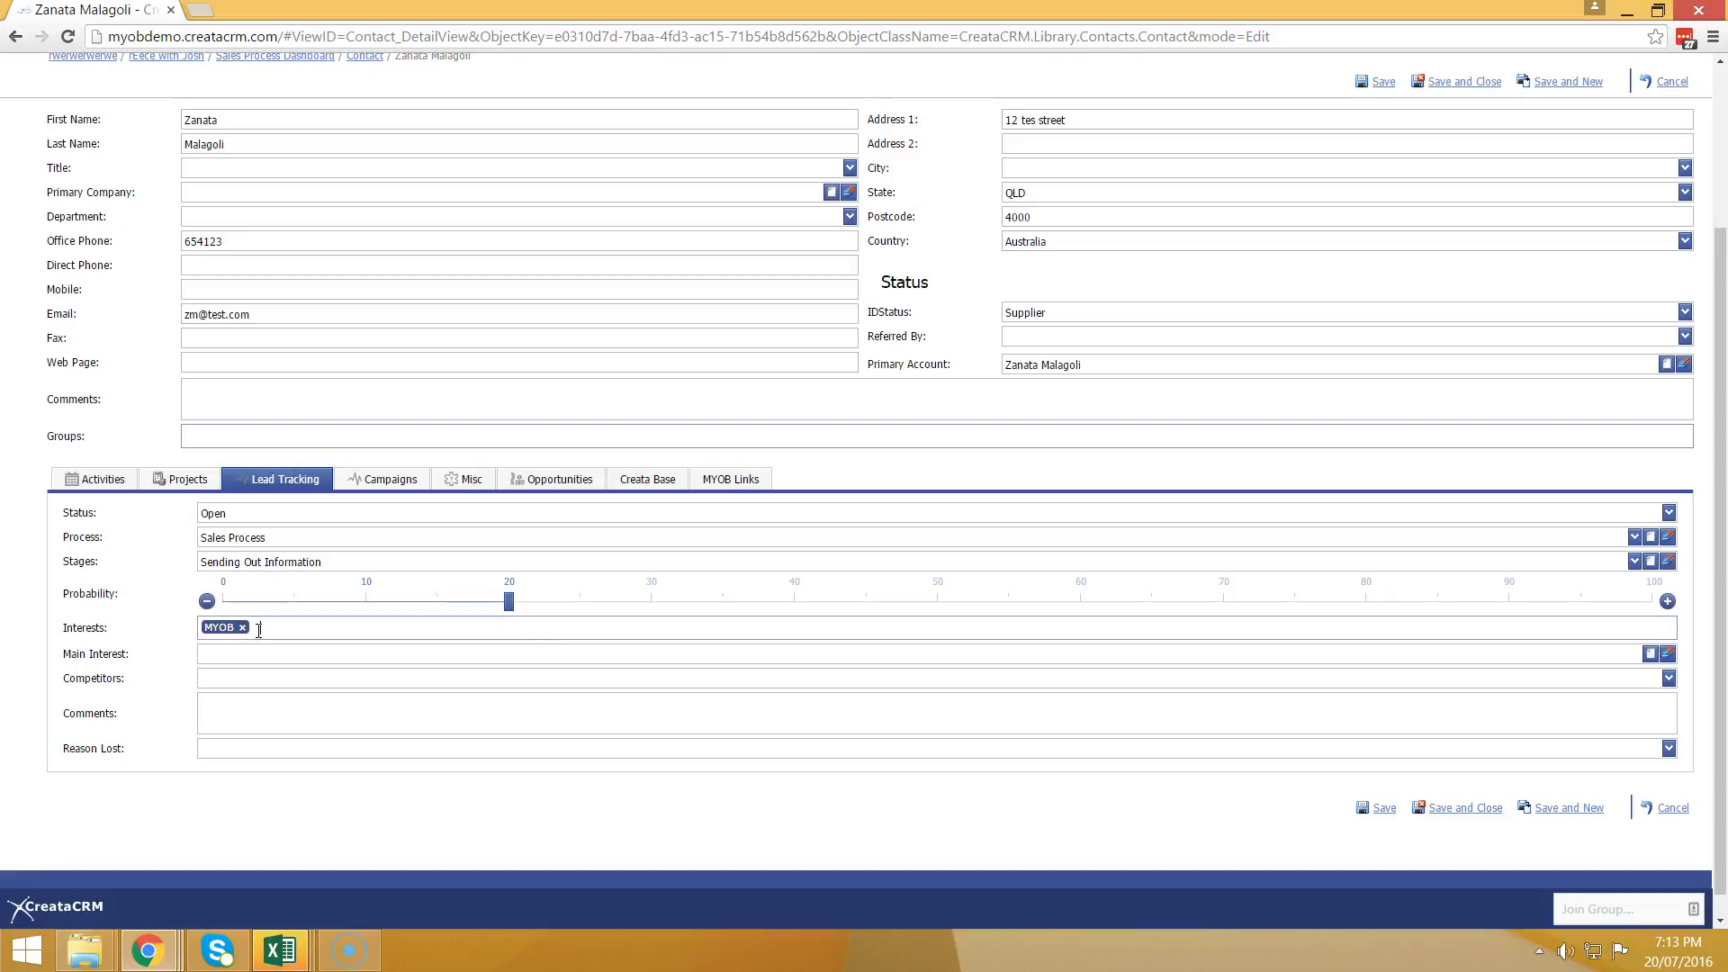
text(jo)
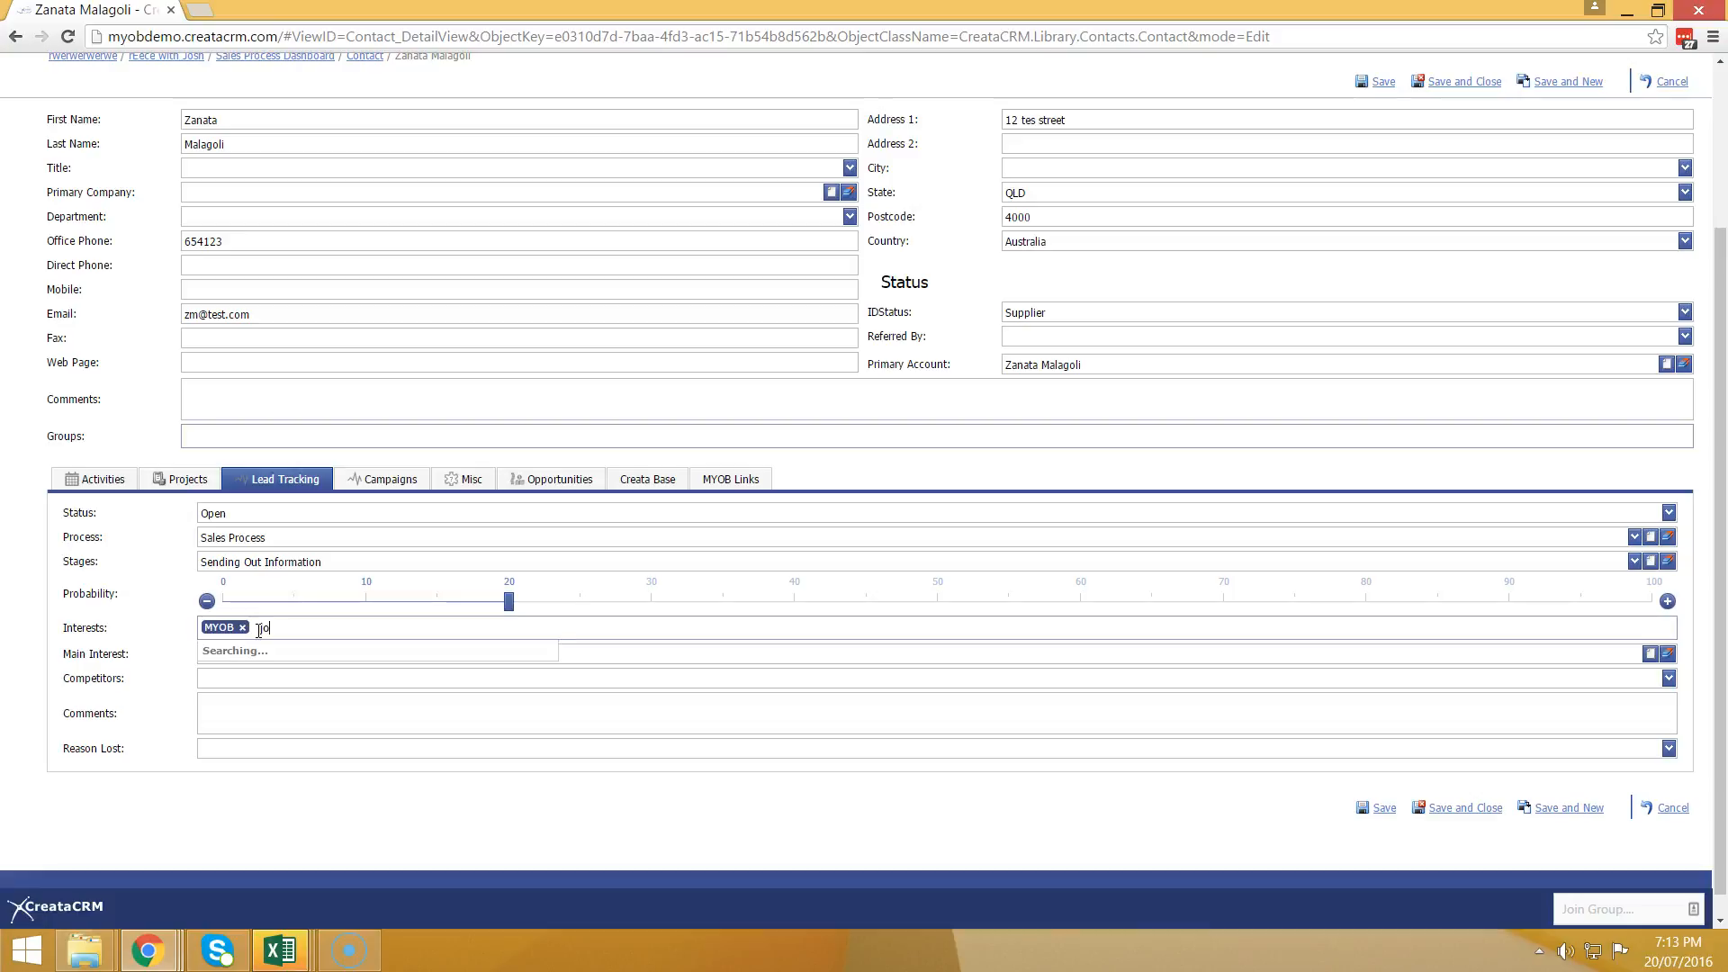
text(b)
key(Return)
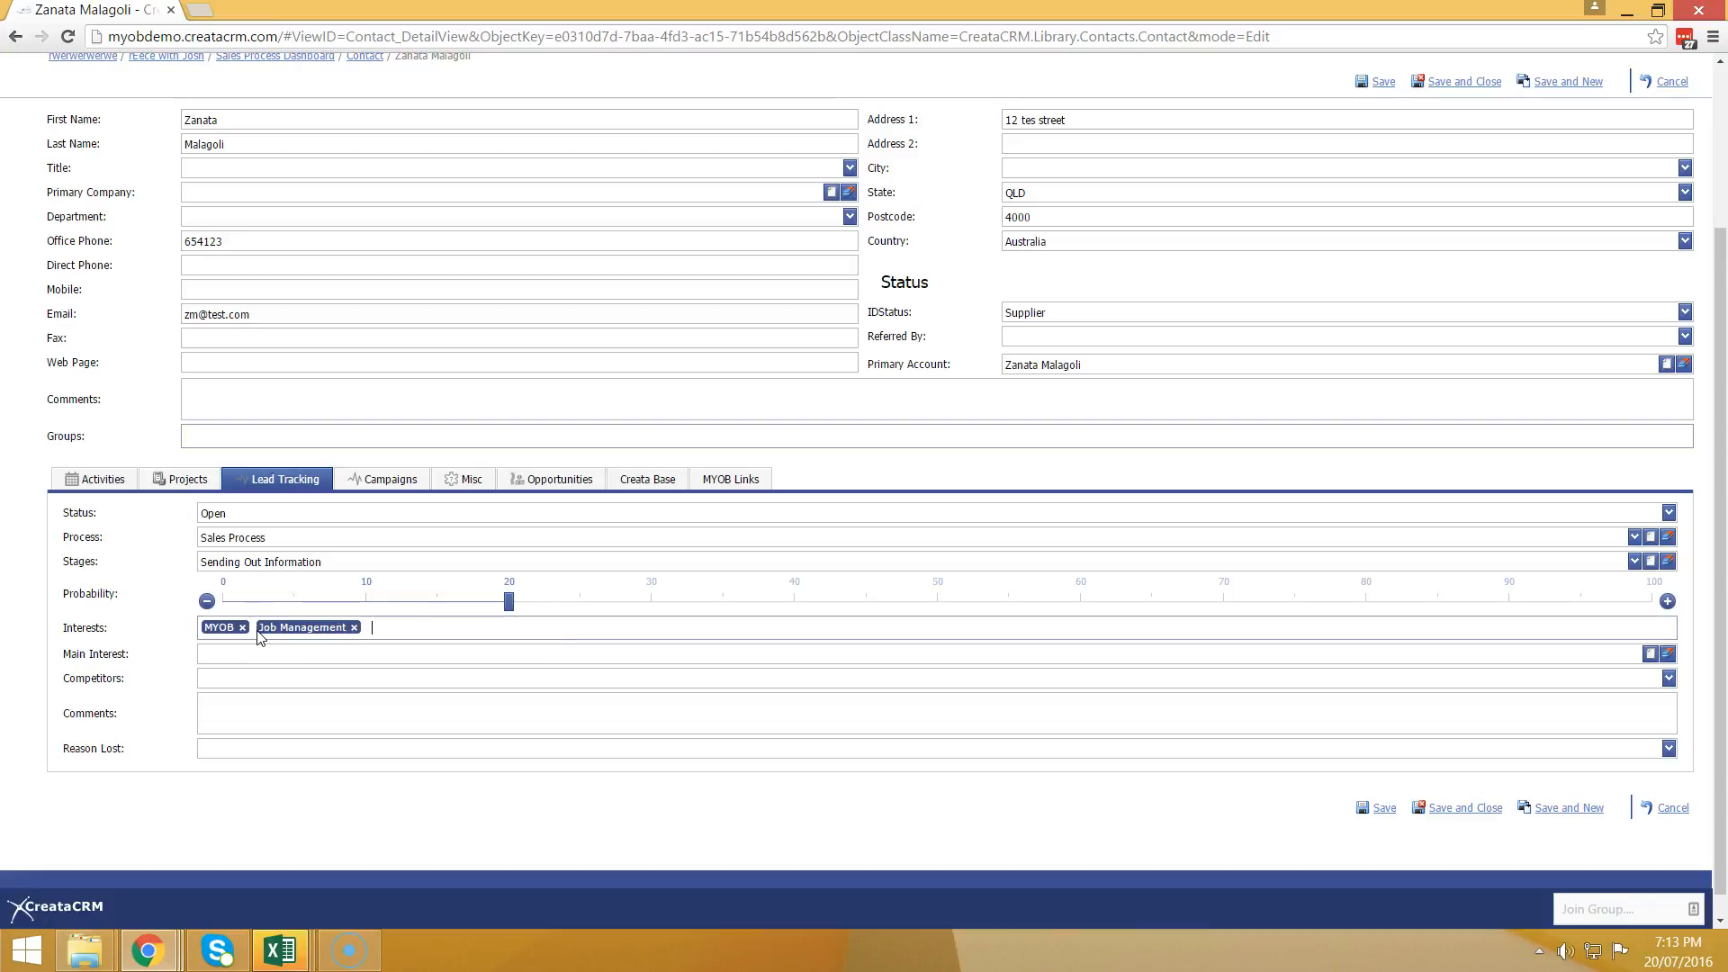
text(sales)
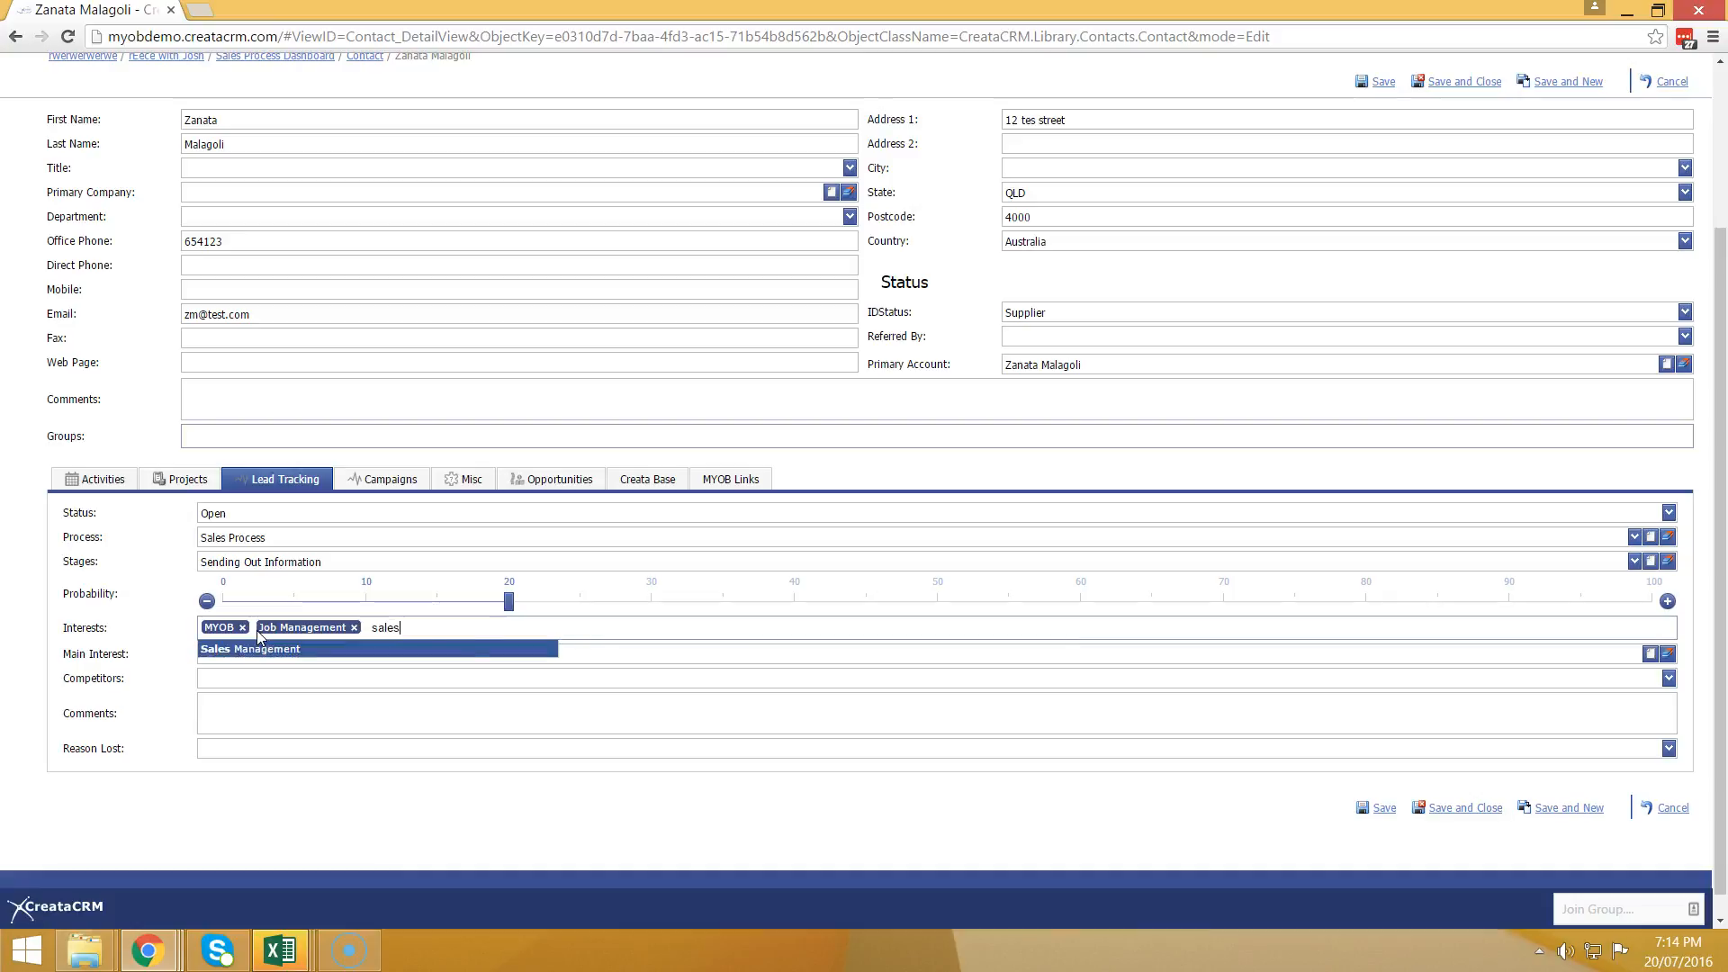
key(Return)
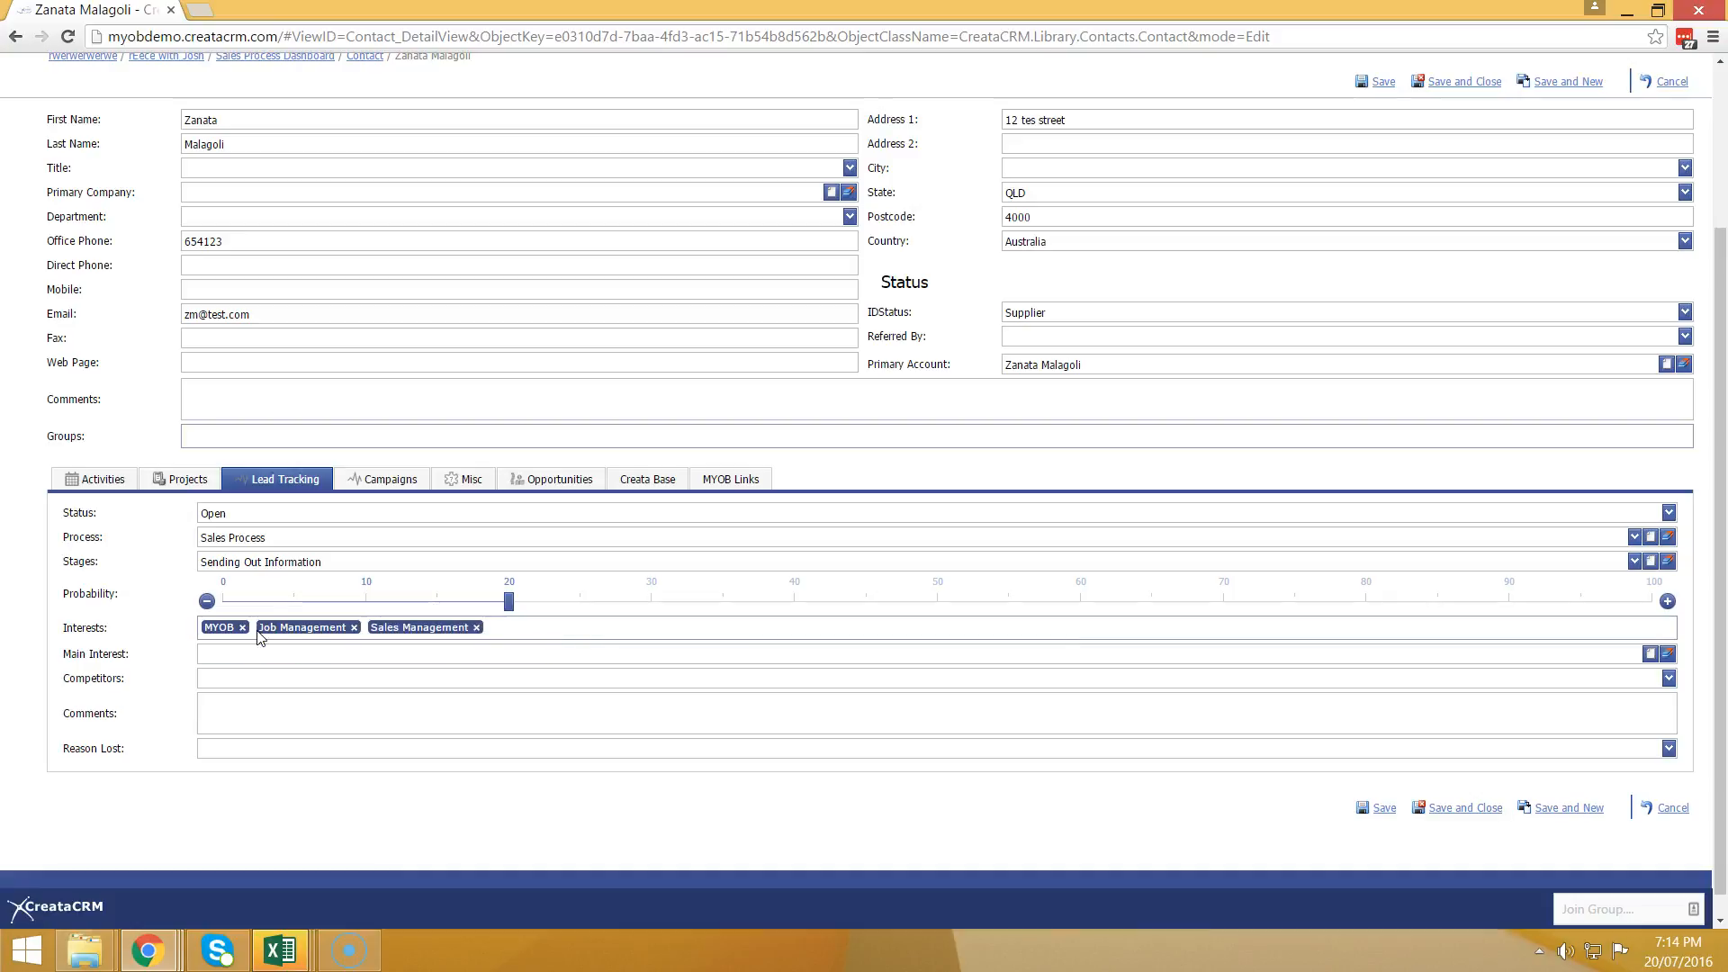
Step: Set the contact's main interest to MYOB in the lead tracking details
click(274, 654)
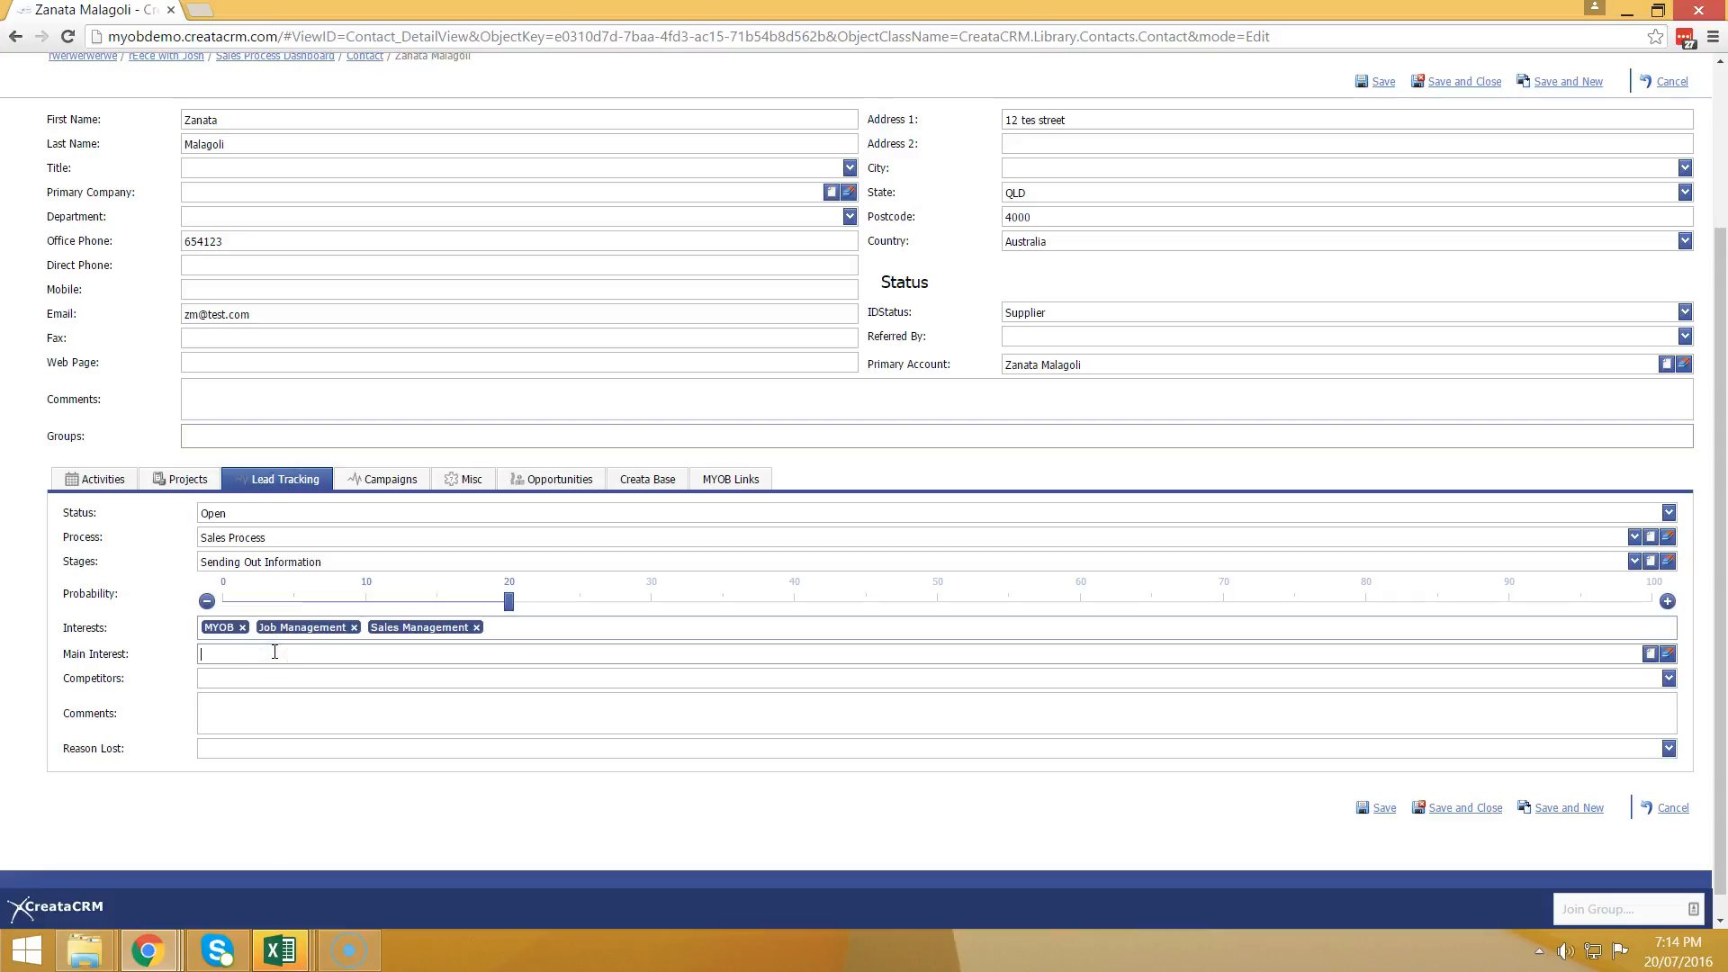
text(Myob)
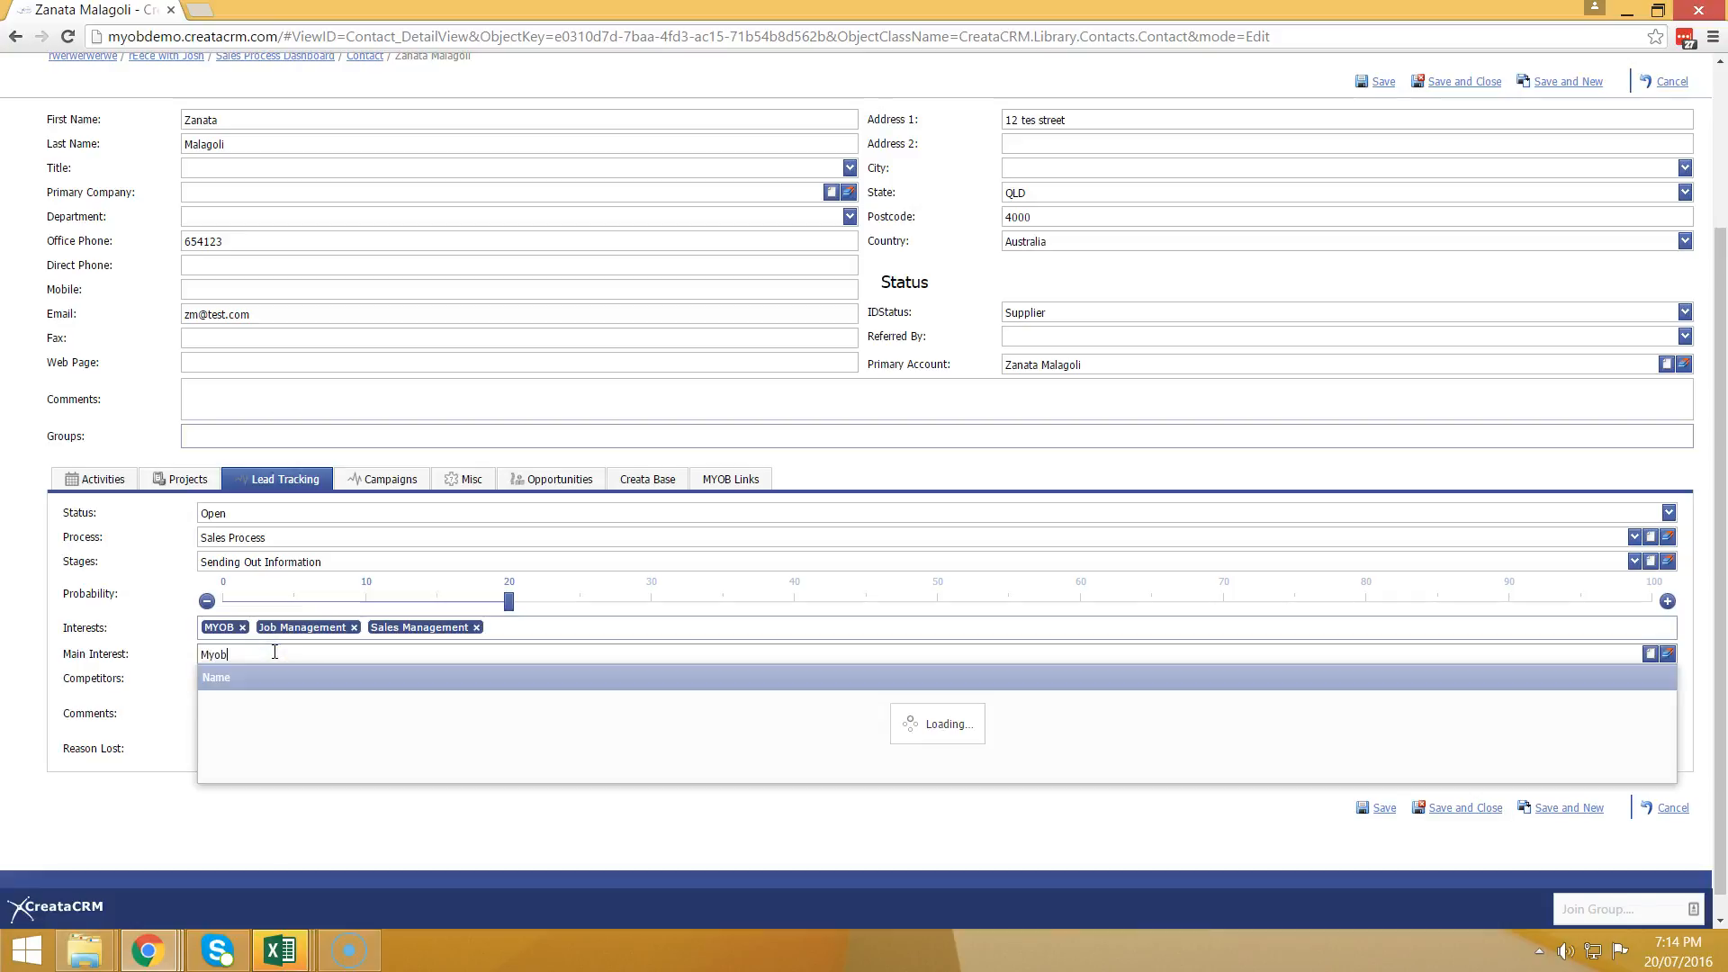
key(Return)
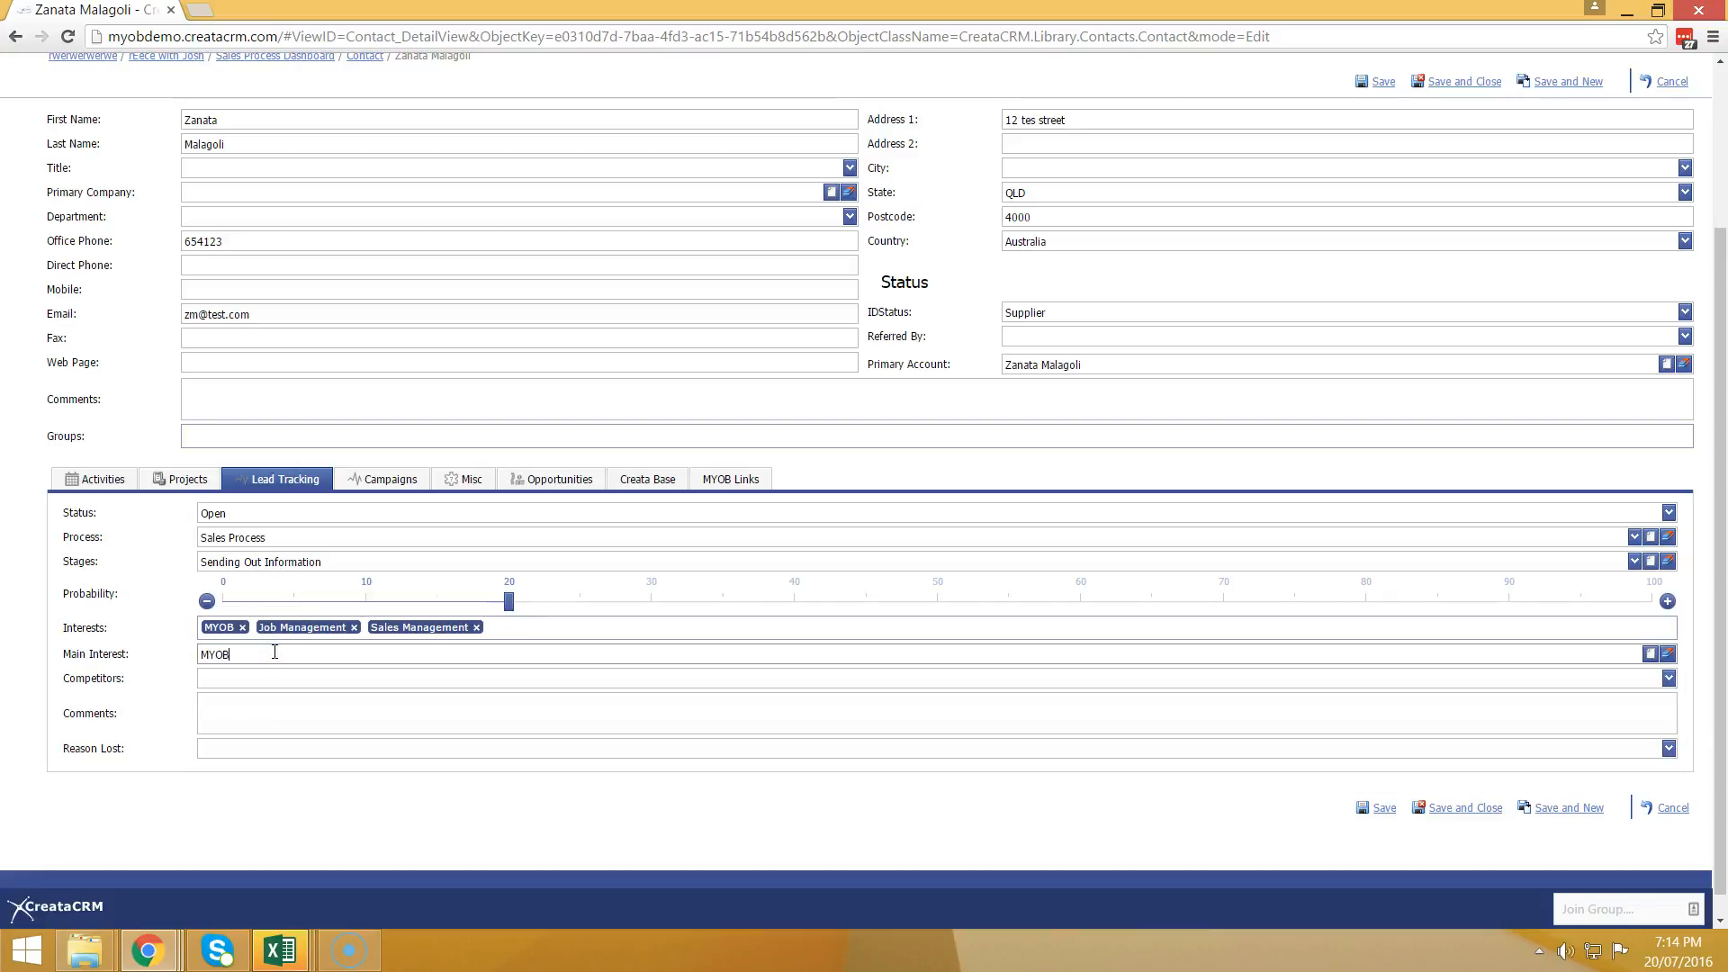
Step: Check the competitor choices and enter "this is a general" as the lead tracking comment
click(472, 679)
click(1669, 677)
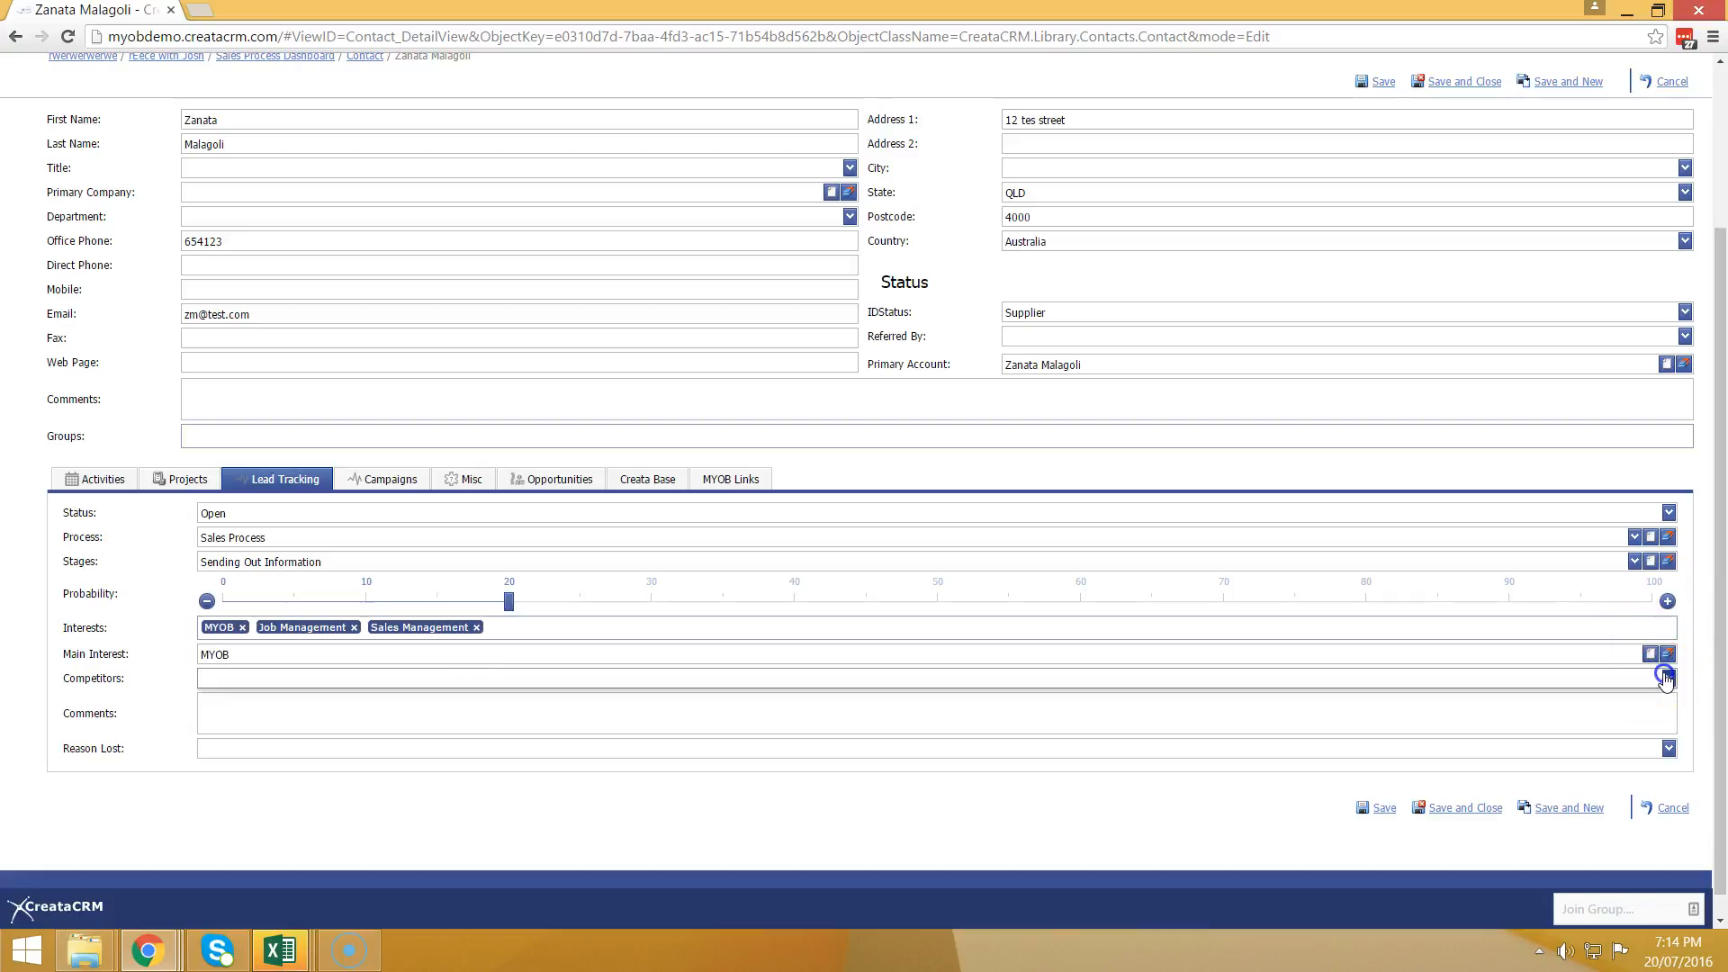
click(1640, 667)
click(307, 708)
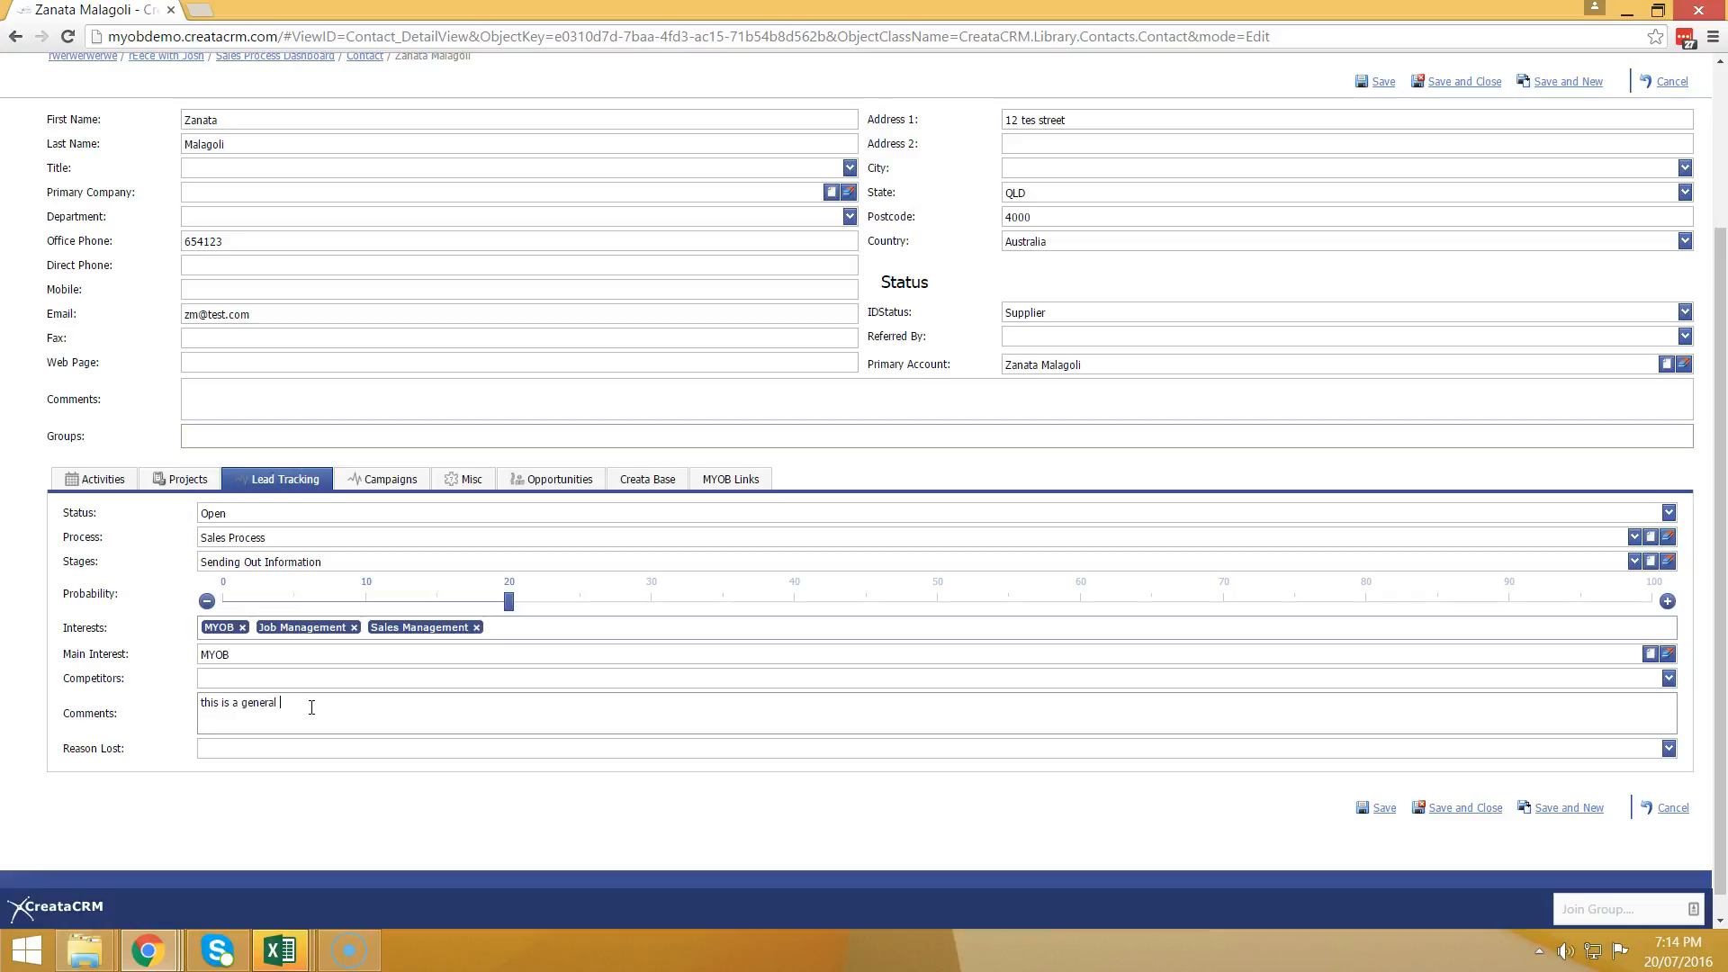
Step: Set the lead's stage to Preparing Quote and its probability to 70%, saving and closing the contact
click(296, 561)
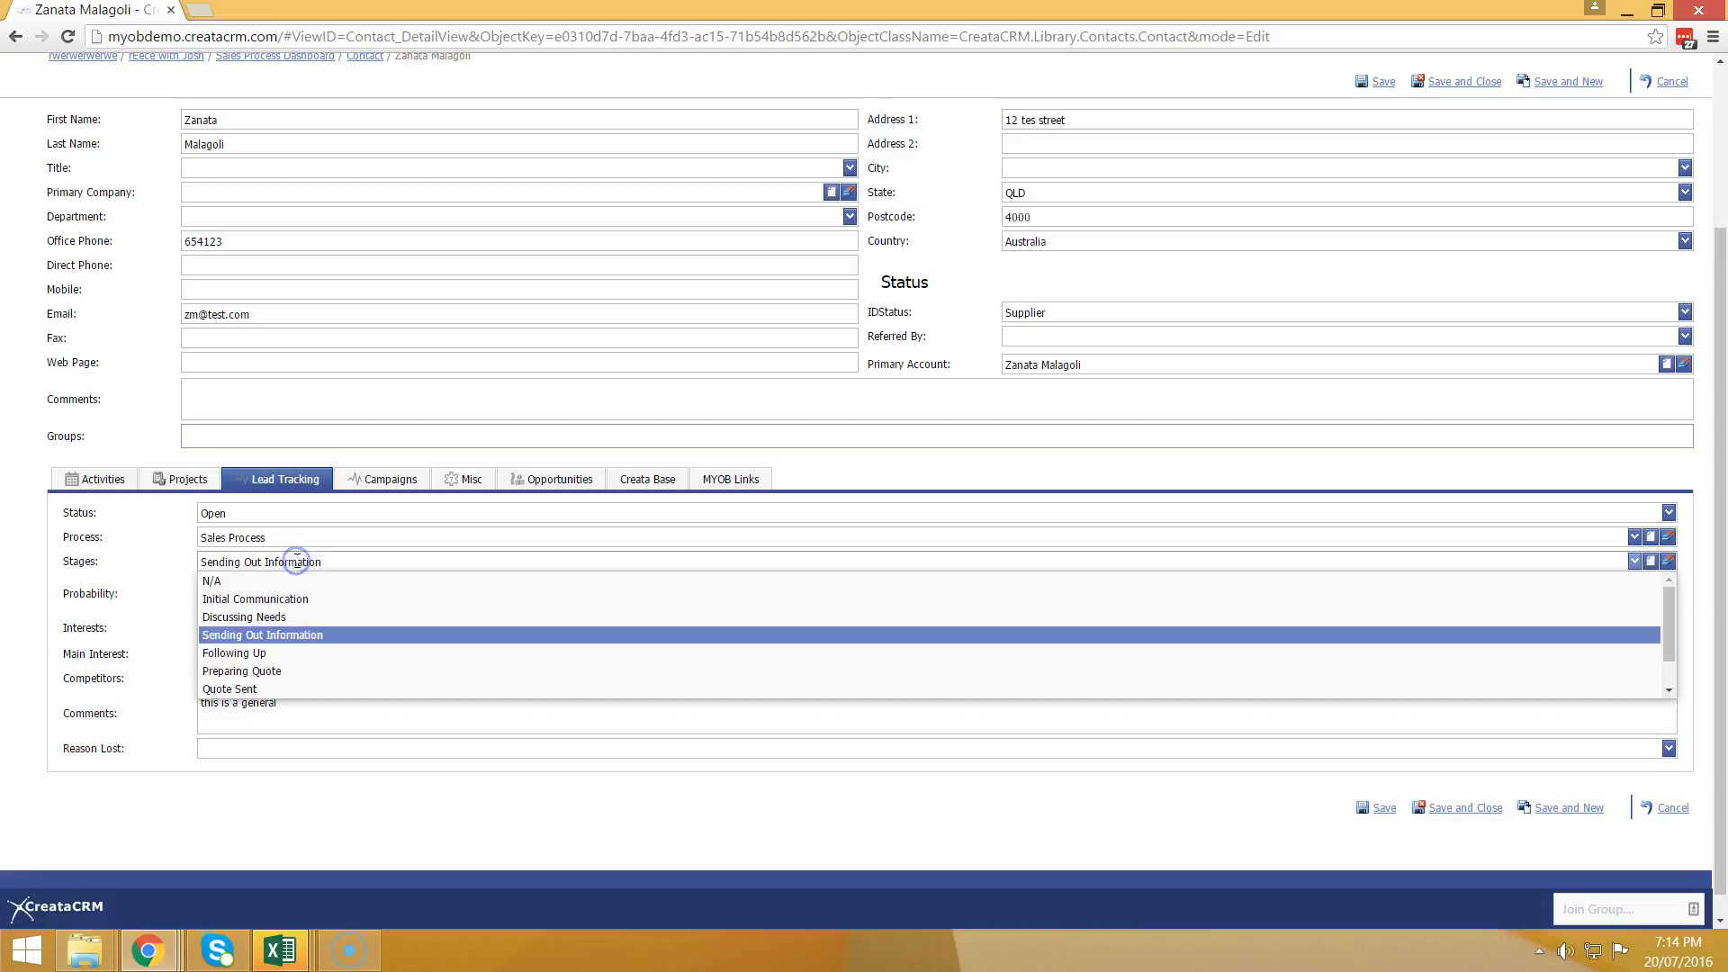
click(275, 672)
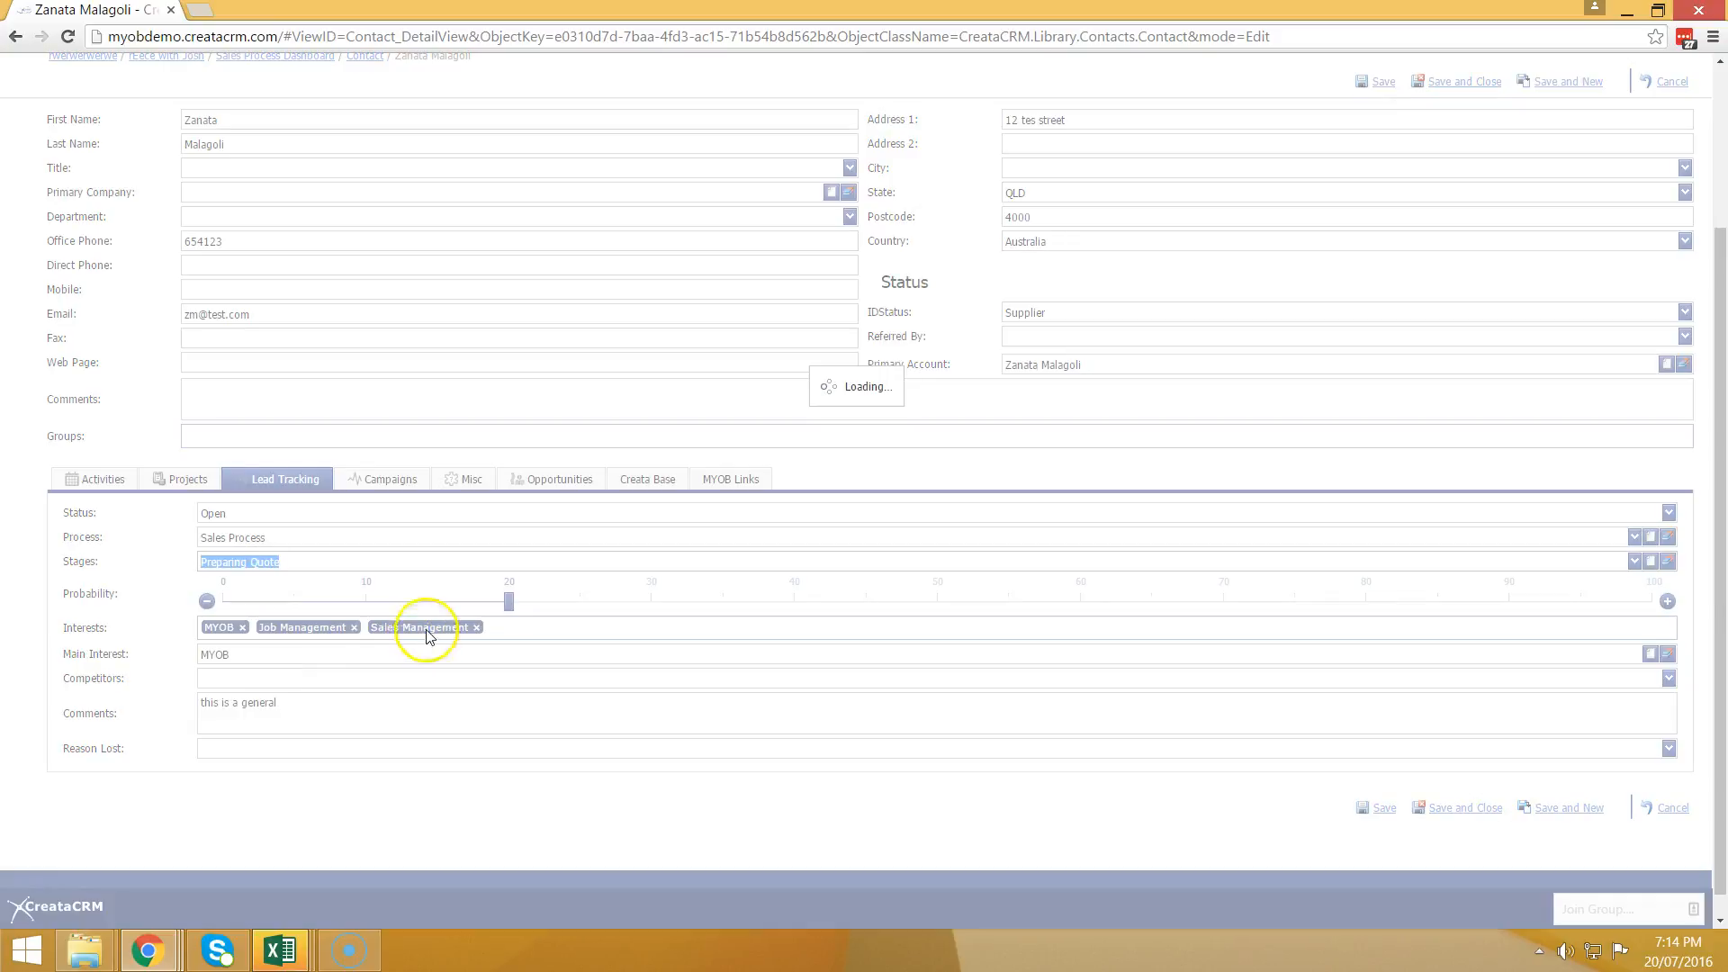
drag(697, 603, 1224, 608)
click(1477, 813)
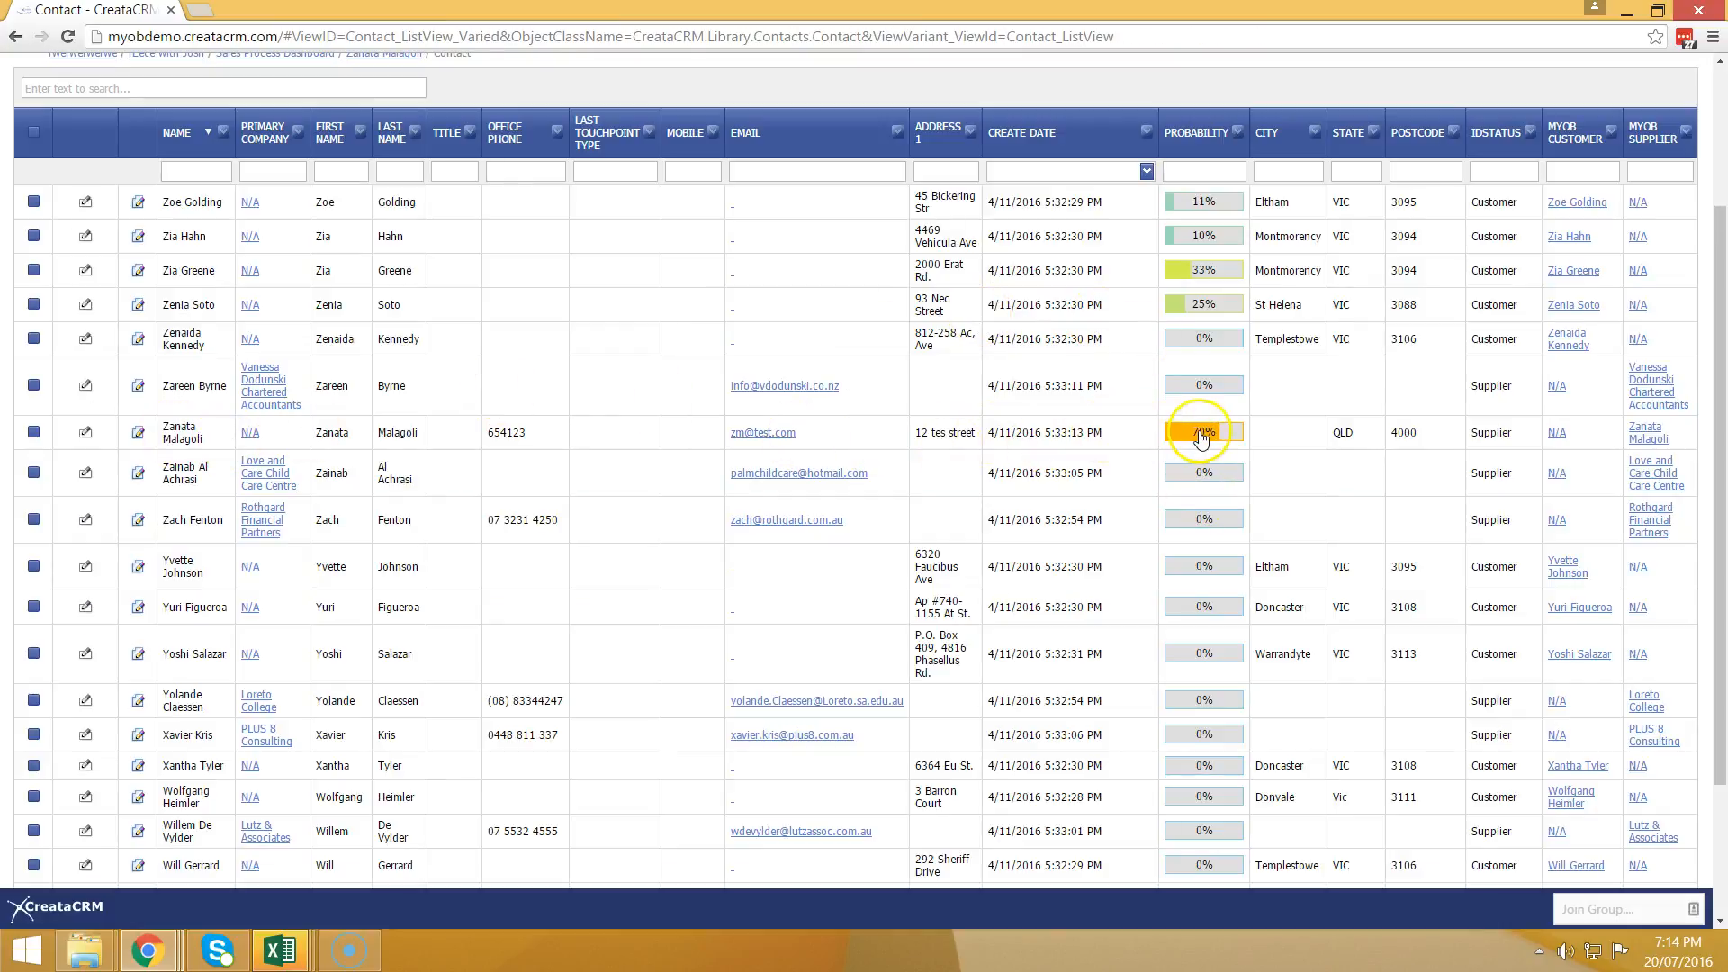
scroll(1204, 434, up, 2)
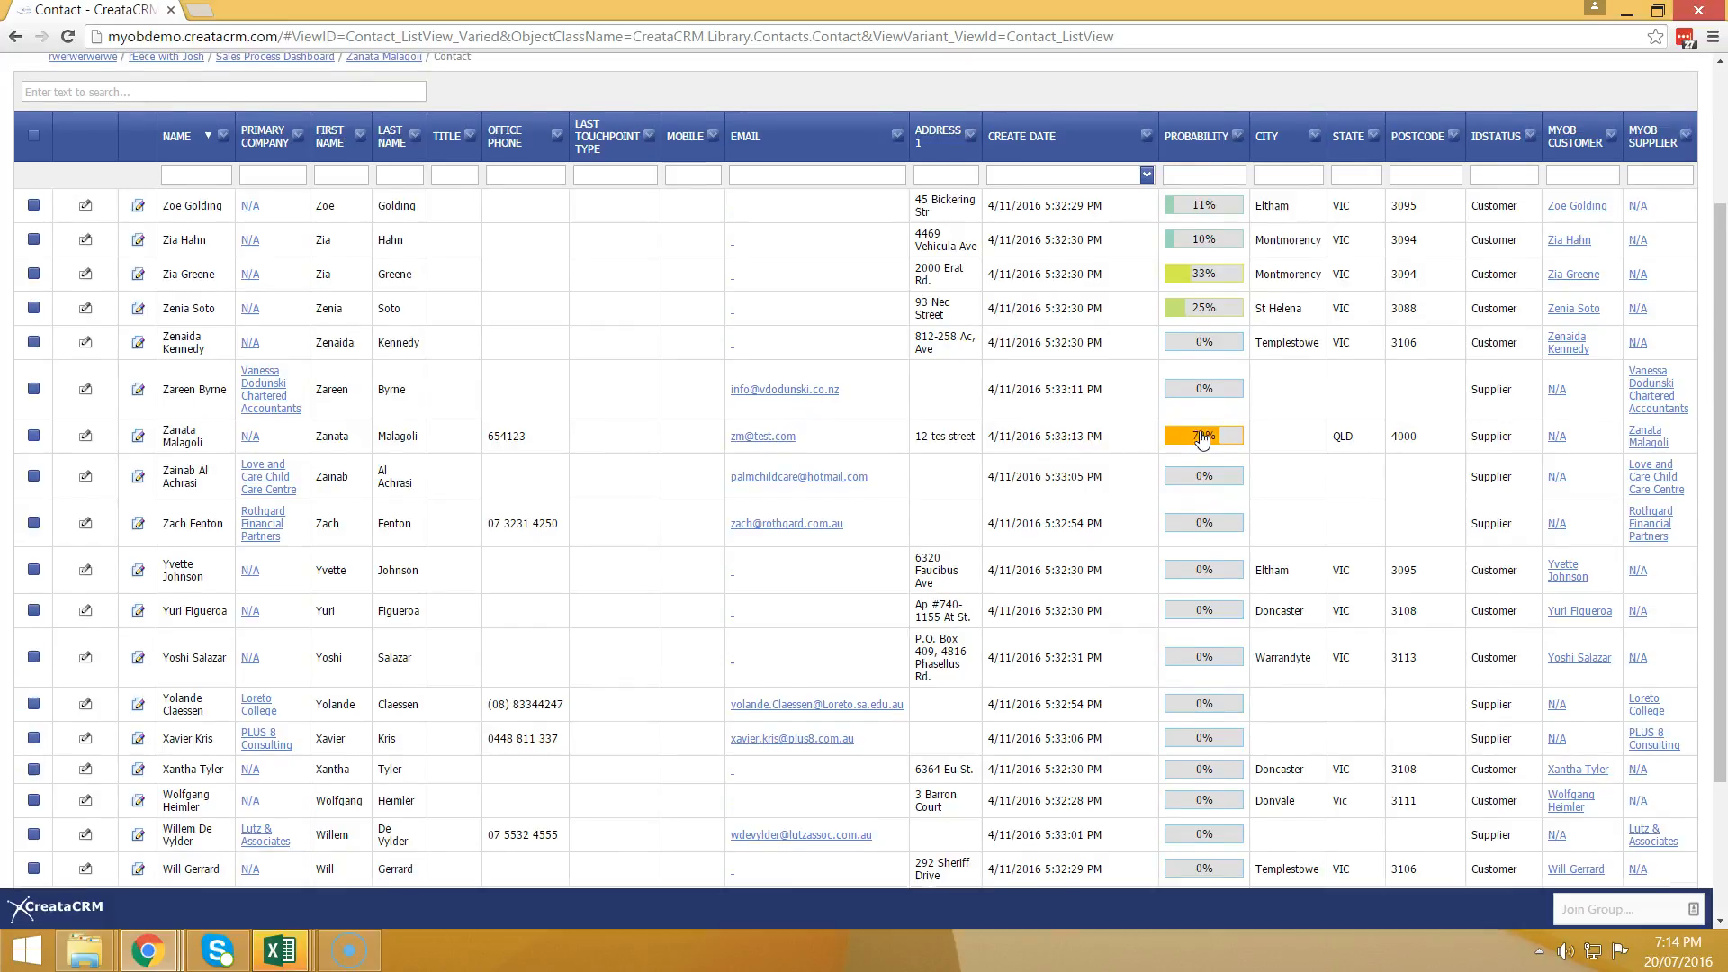
scroll(1204, 434, down, 2)
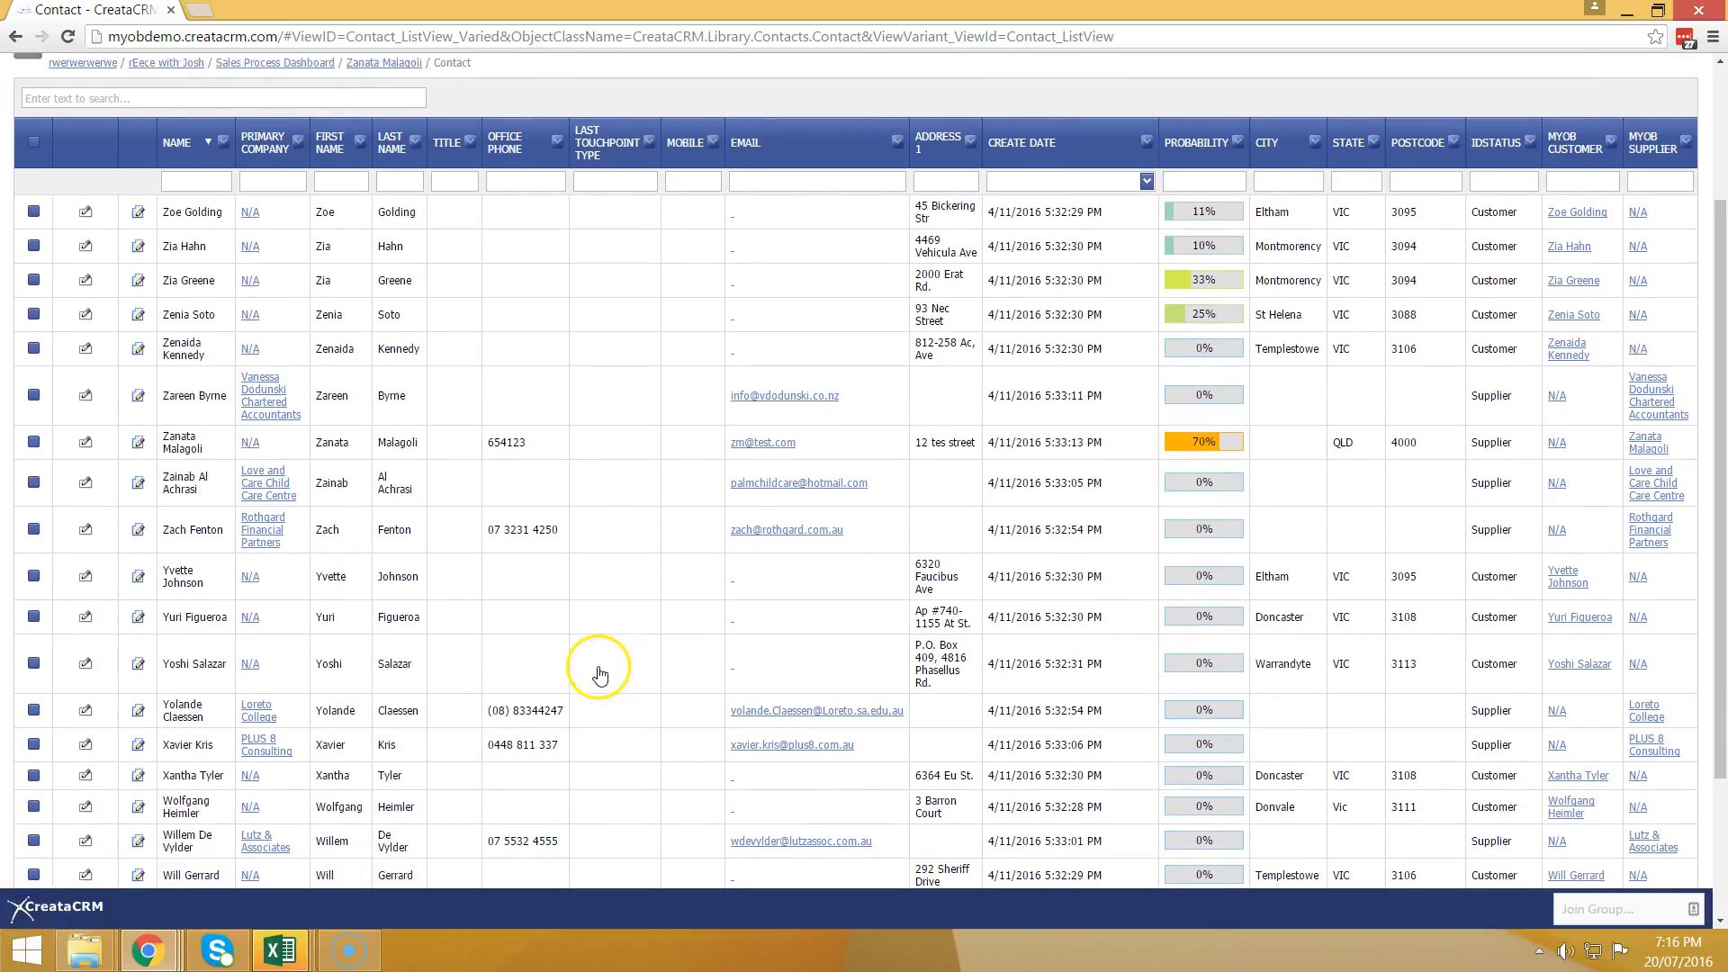
scroll(603, 660, up, 3)
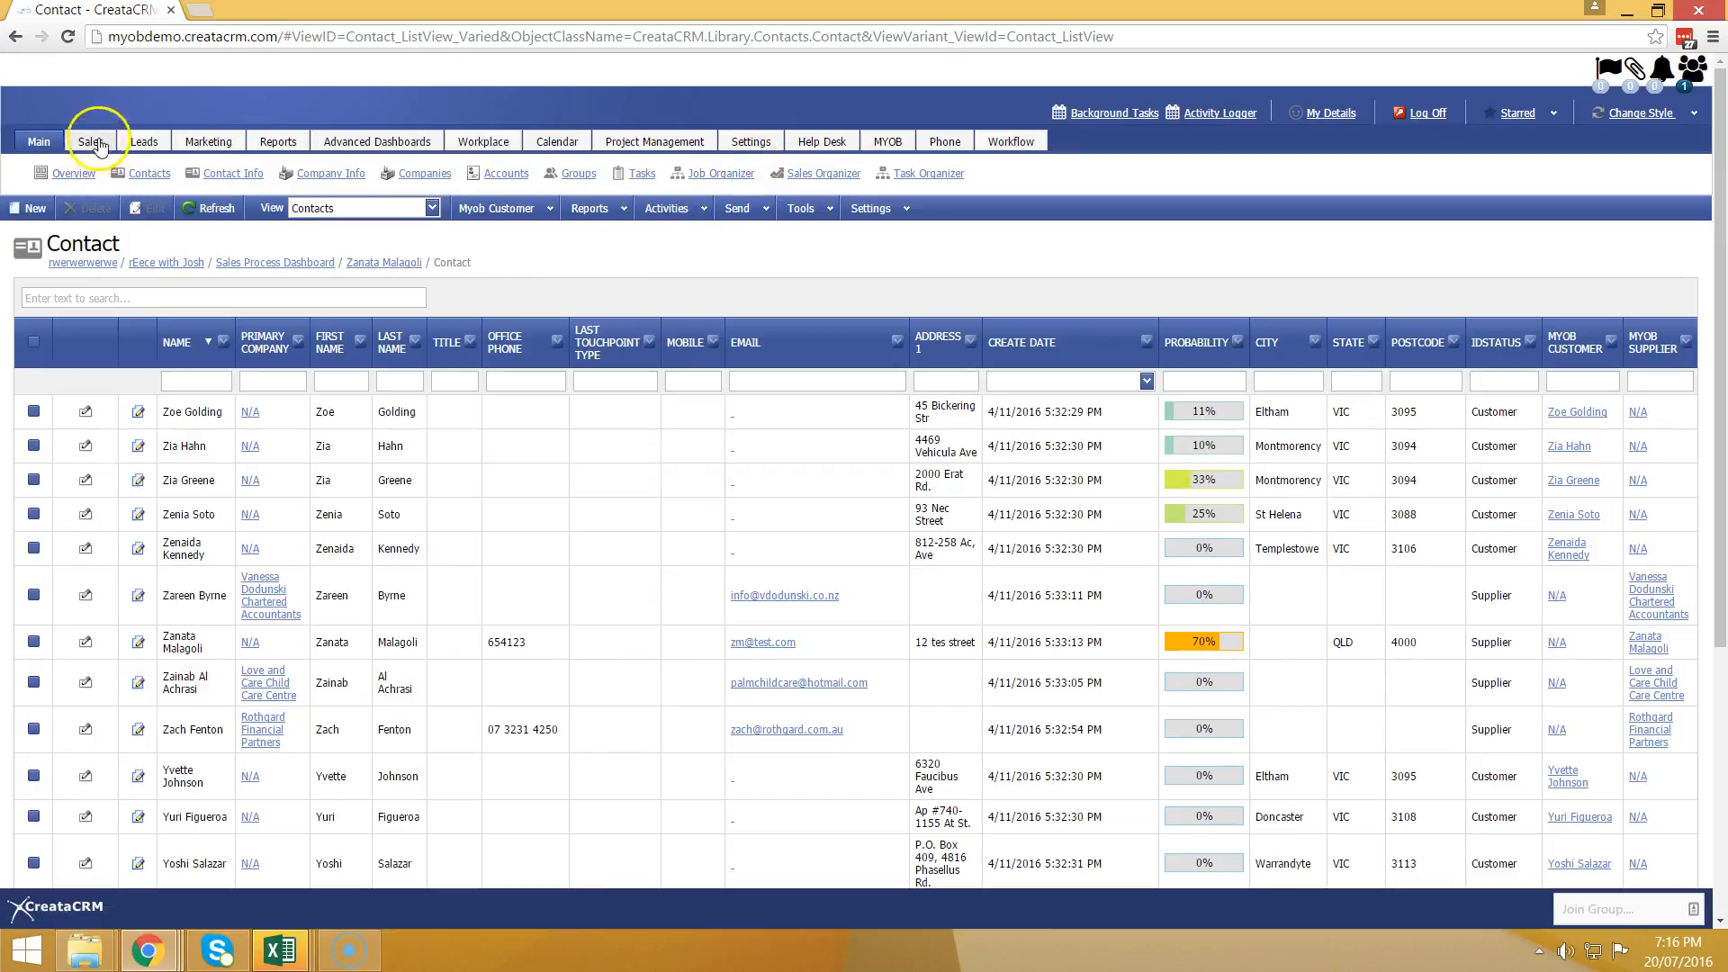
Step: Review the tracked leads in the Lead Tracker of the MYOB Sales Process Dashboard
click(90, 141)
click(866, 173)
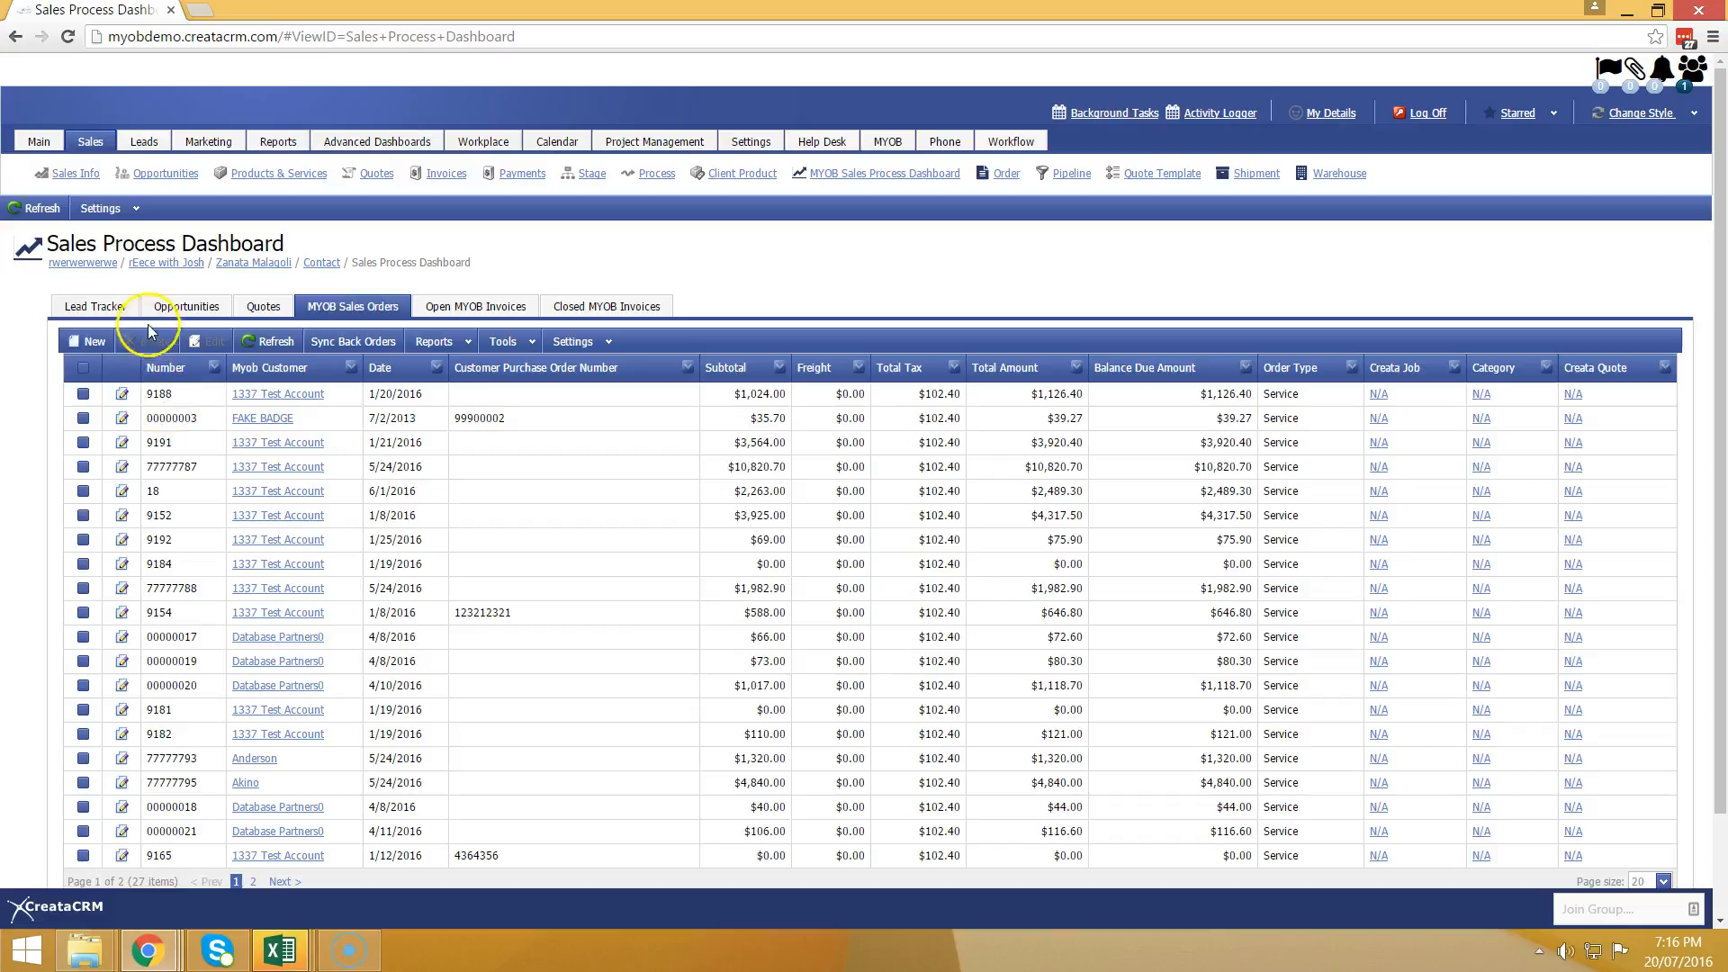
click(127, 307)
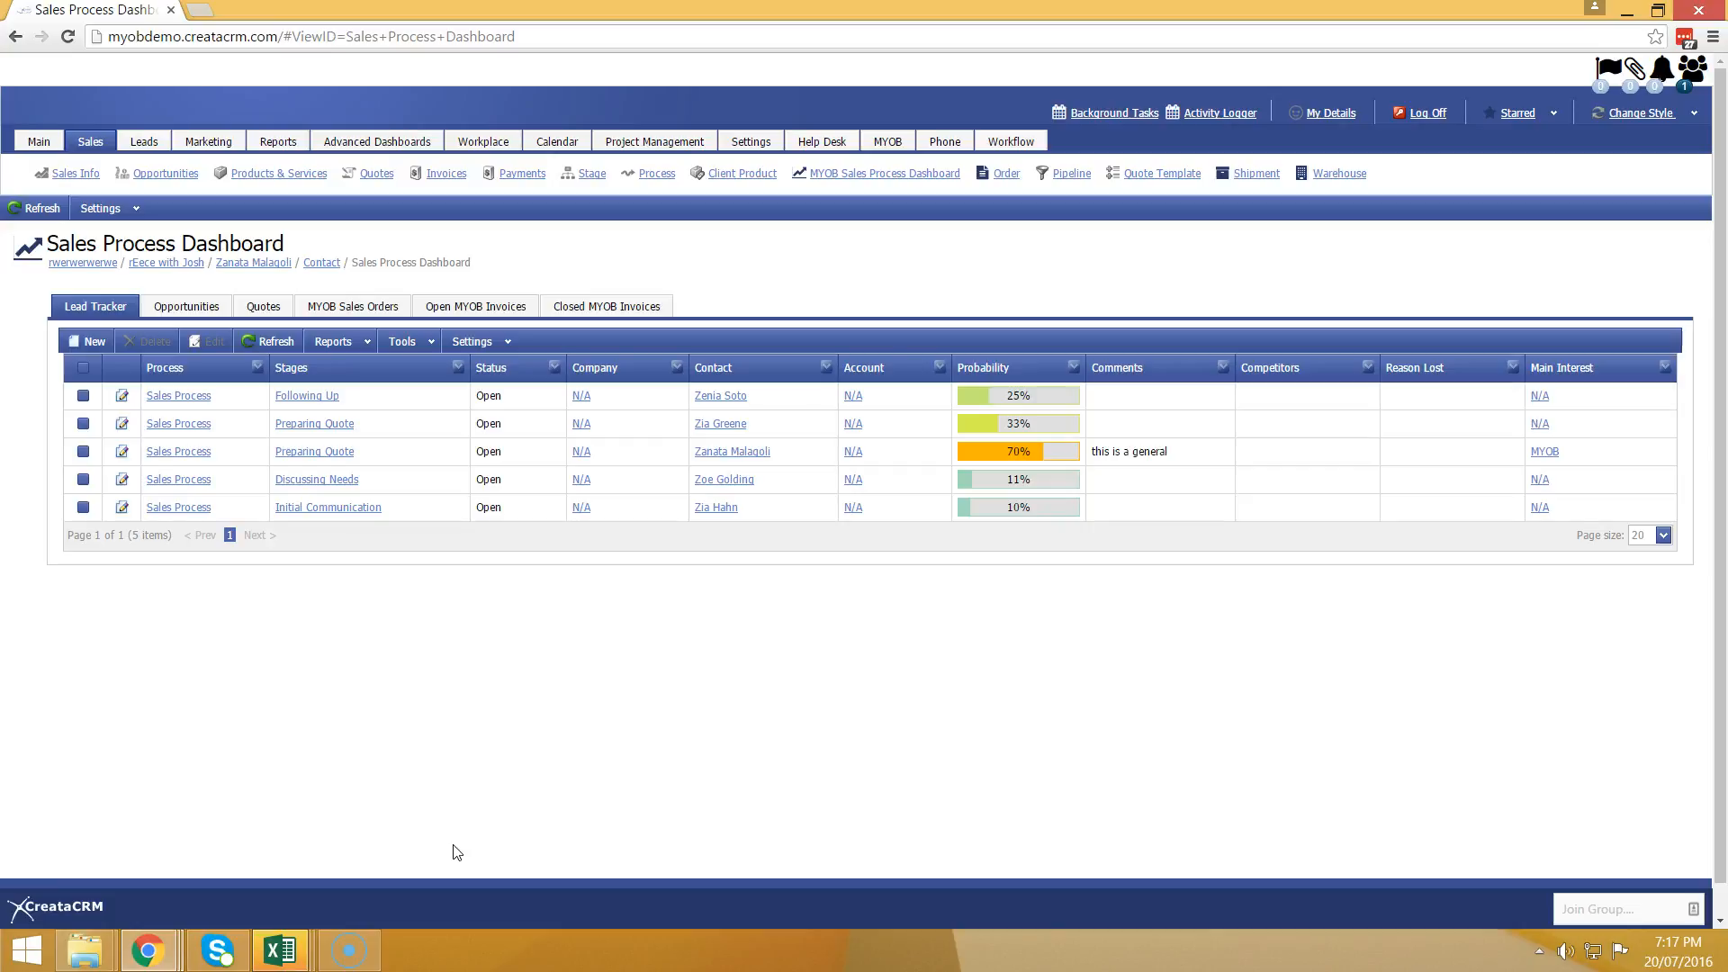
Step: Open the contact linked to Love and Care Child Care Centre and start a quick opportunity named "this a person that needs aquote"
click(27, 130)
click(144, 174)
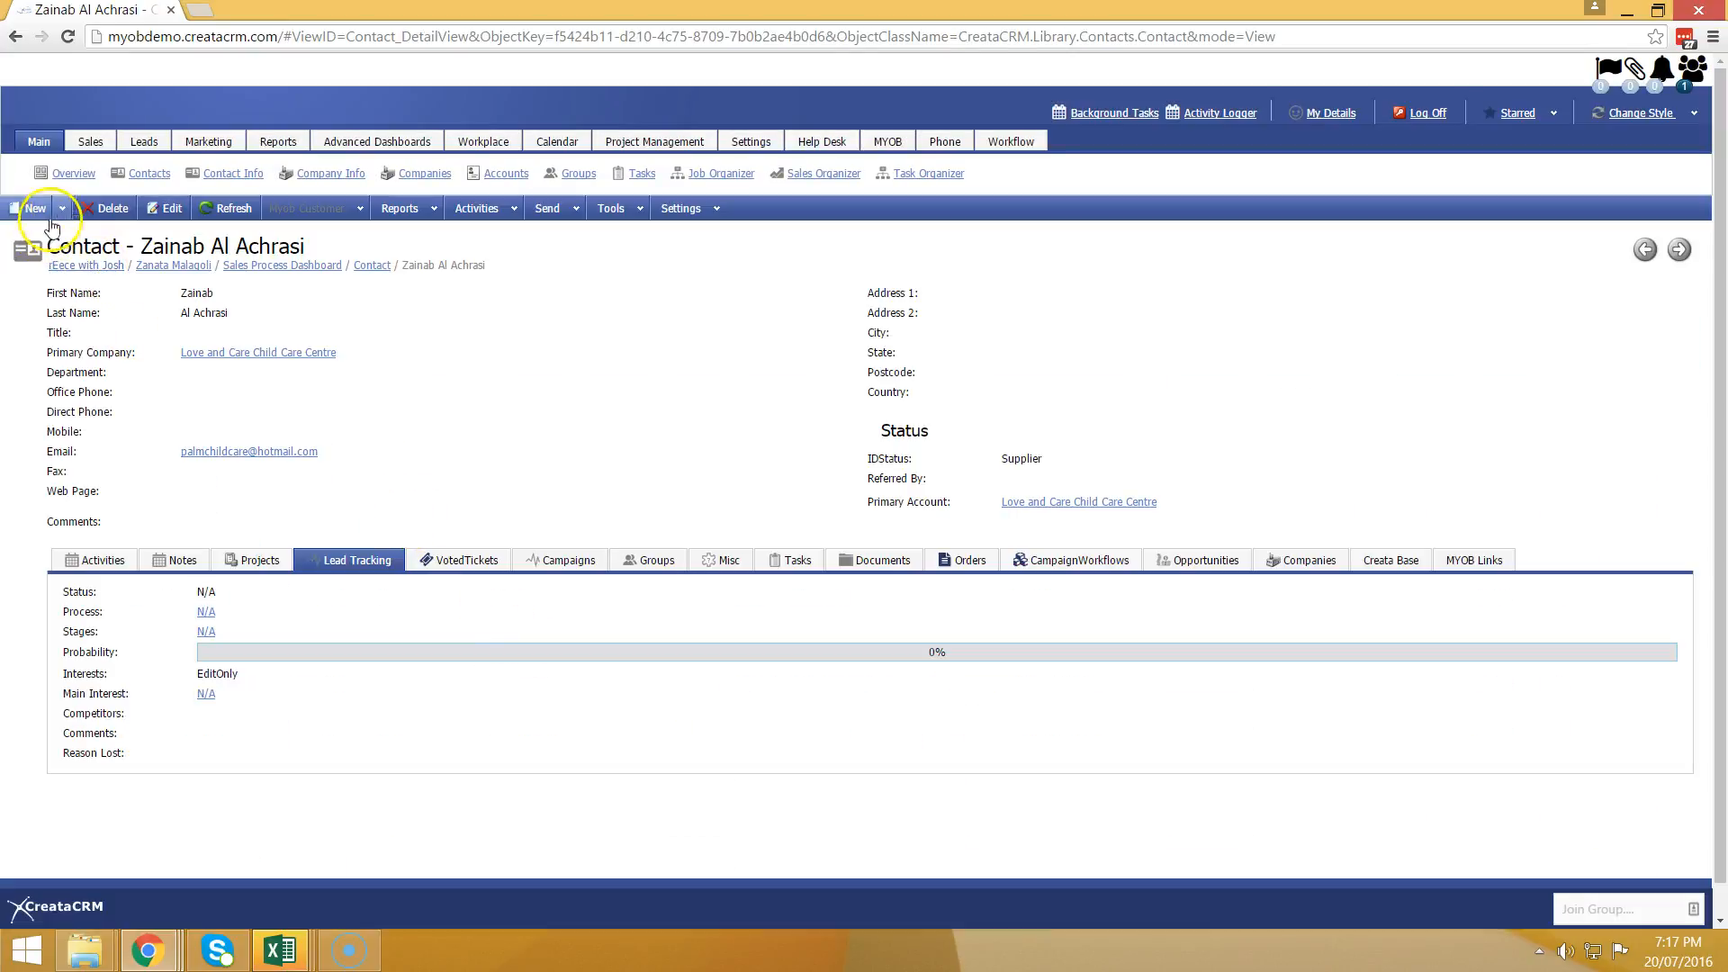
click(62, 208)
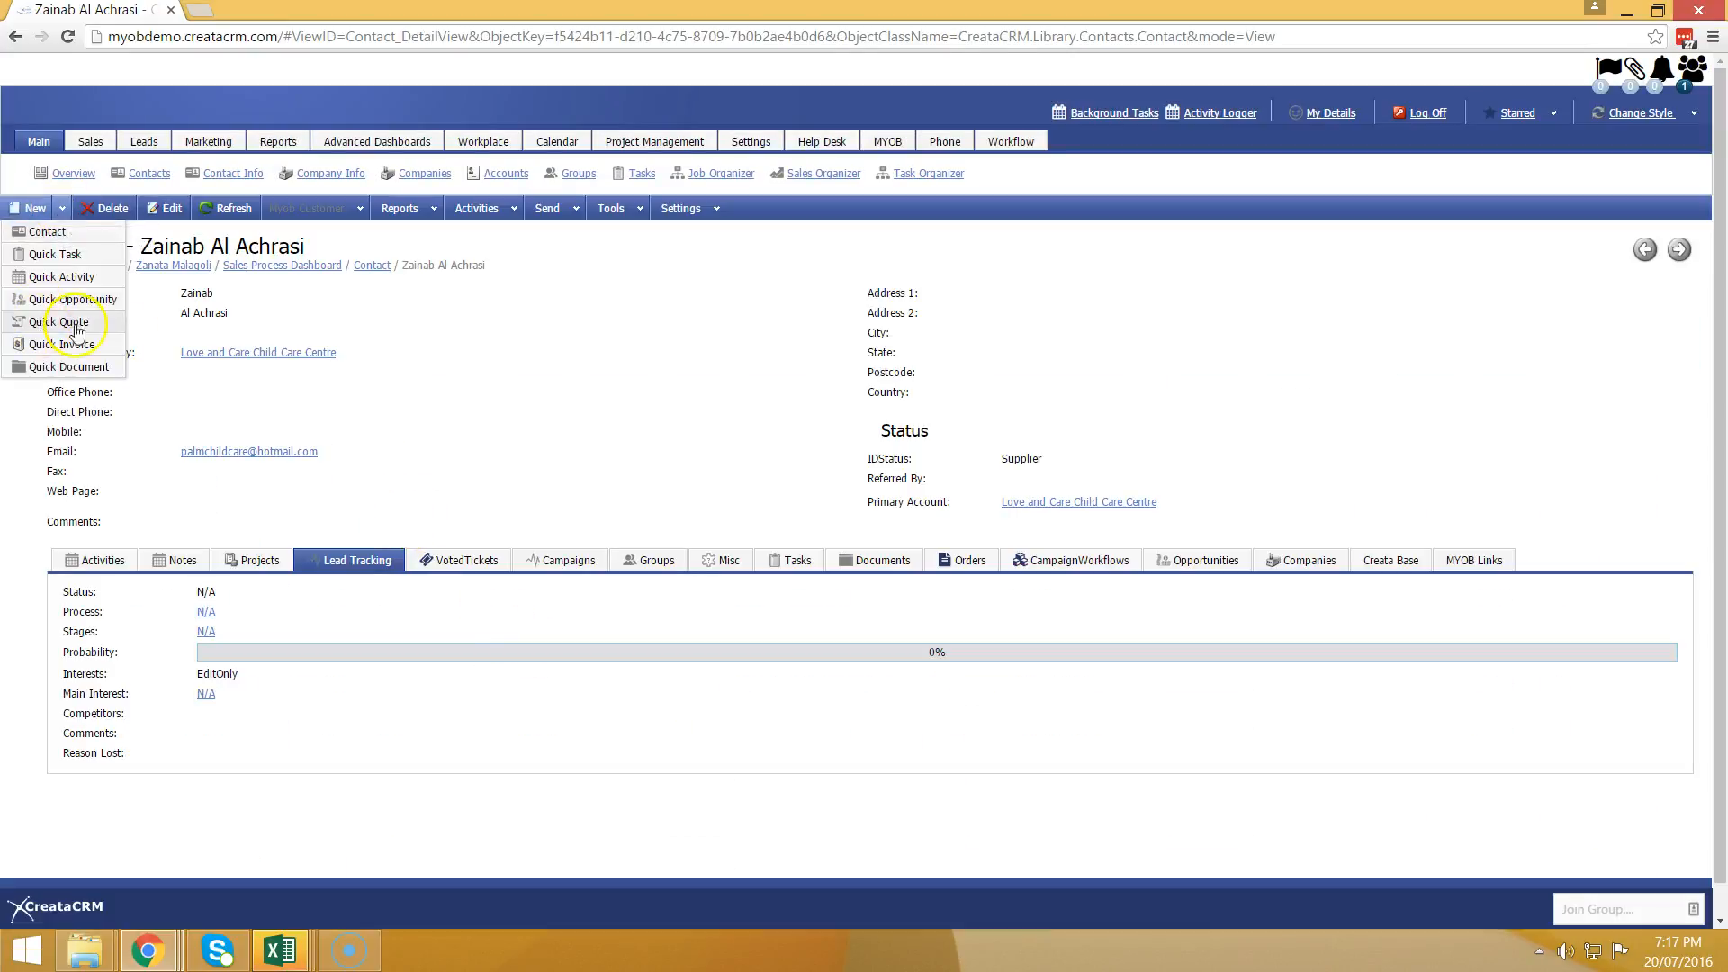
click(99, 299)
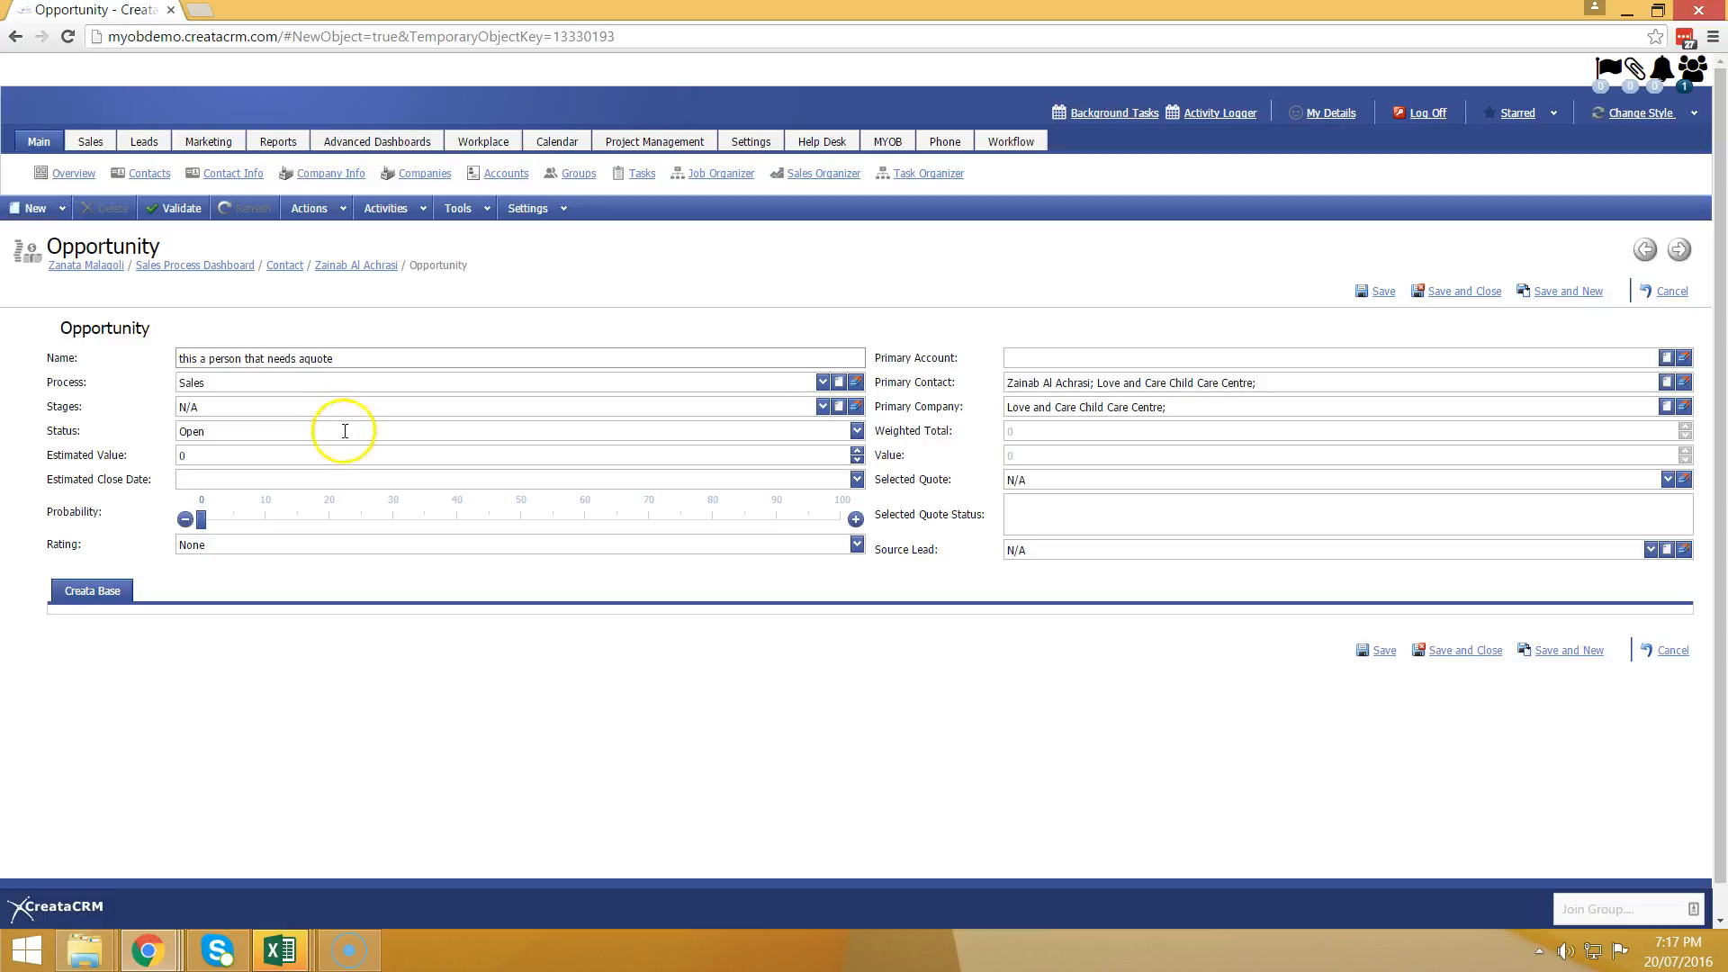
Step: Set the opportunity's stage to Gaining commitment, then save and close it
click(353, 406)
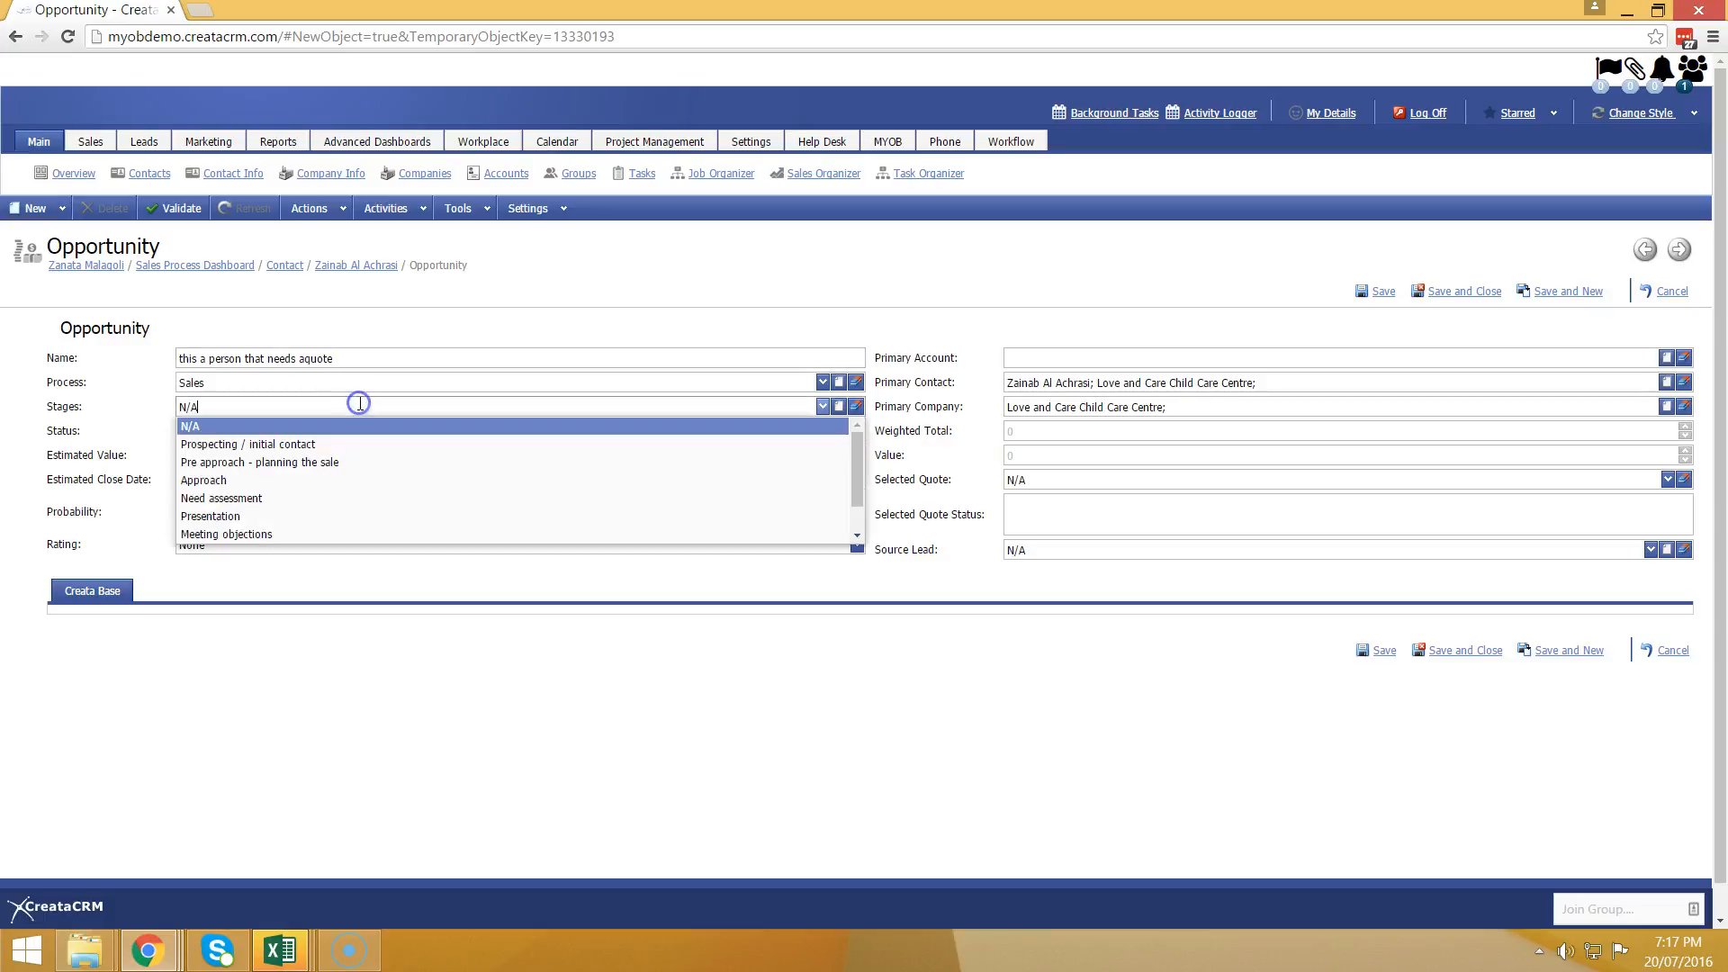
scroll(378, 494, down, 3)
click(377, 472)
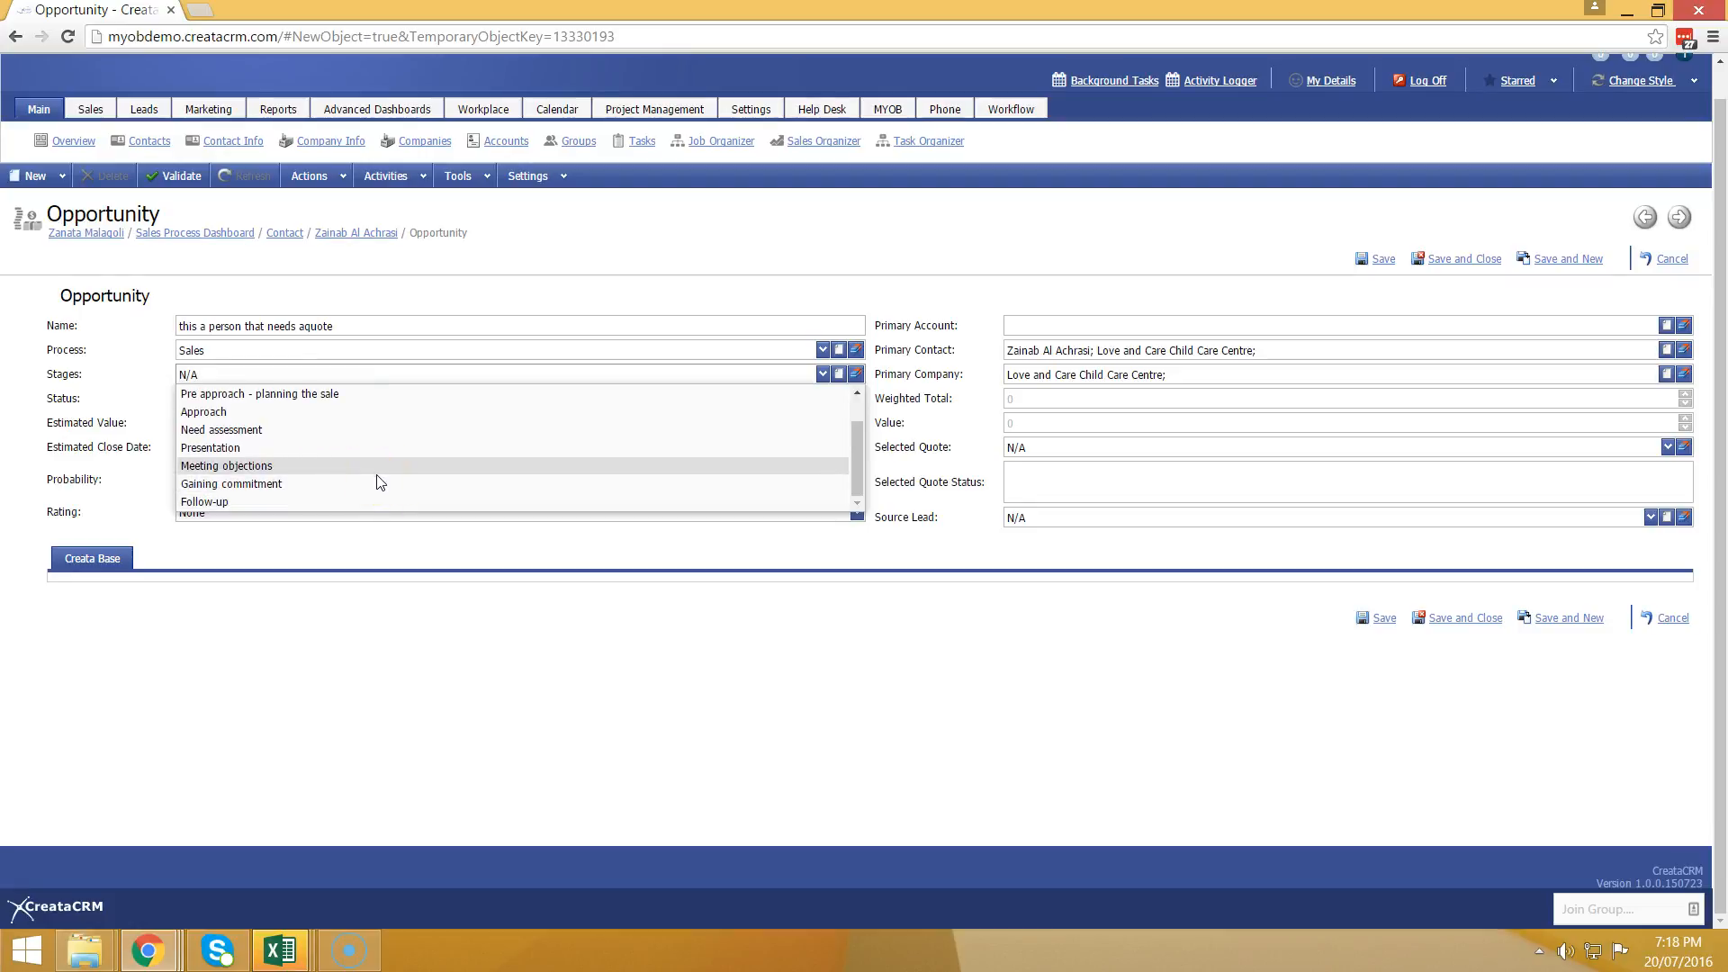
click(373, 484)
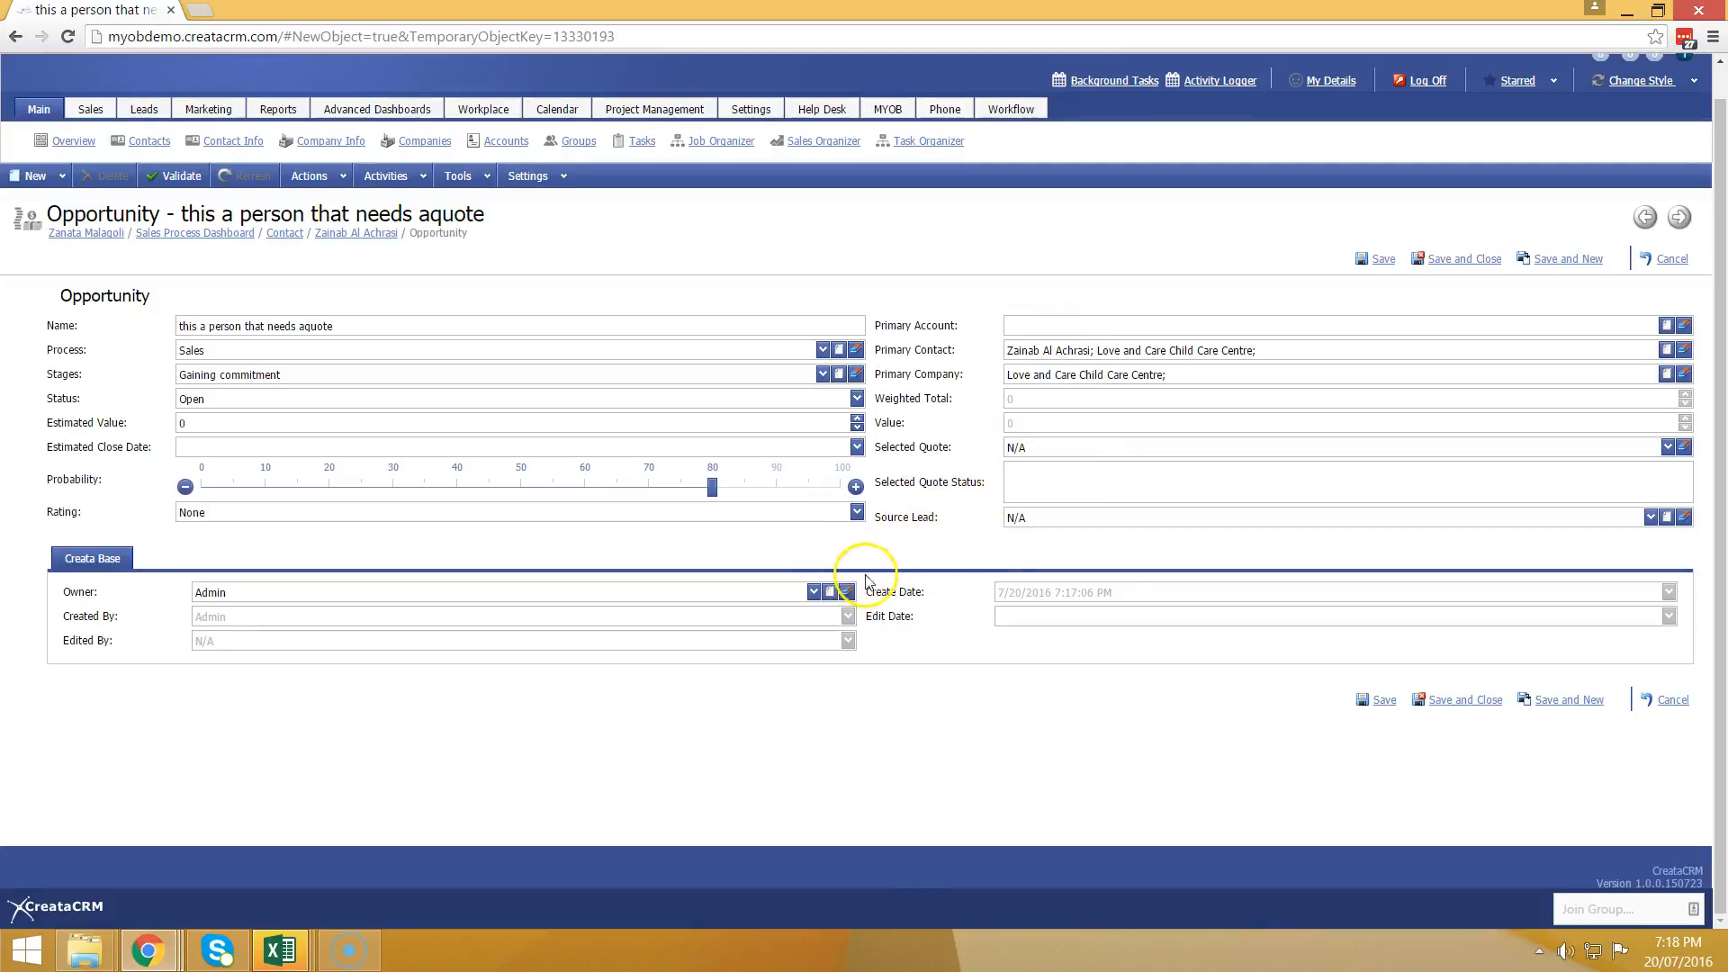
click(1451, 262)
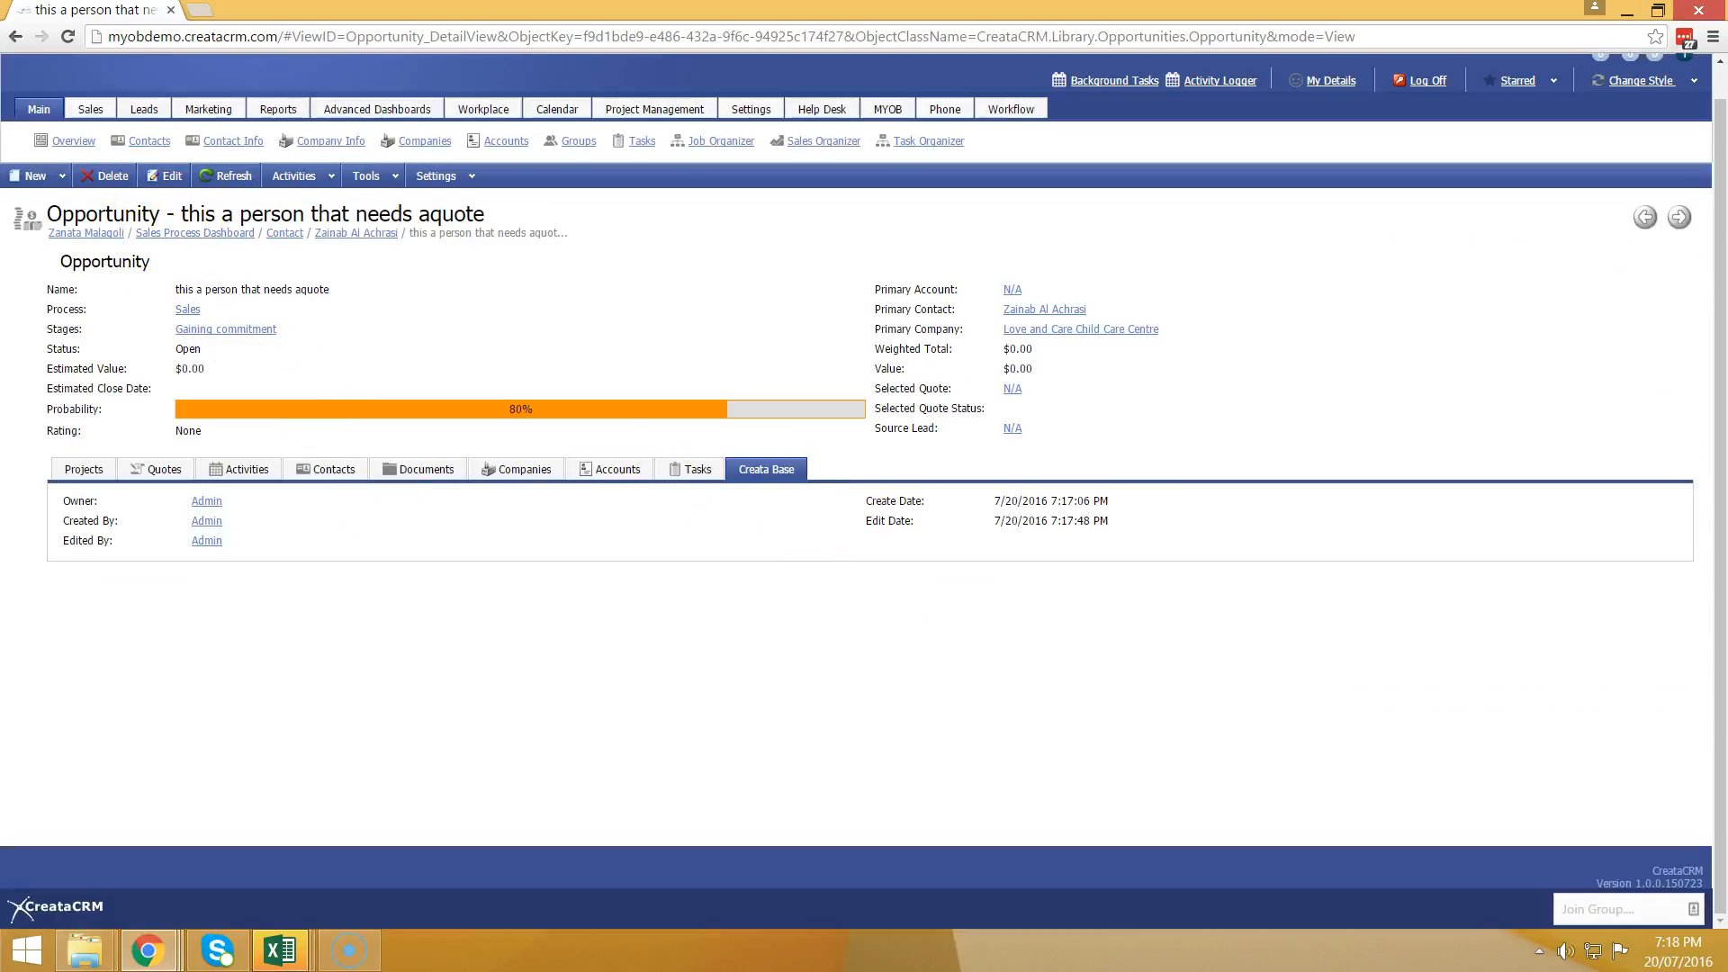
Step: Create a quote named "quote for client" from the opportunity and add a quote line for the D70 item
click(35, 175)
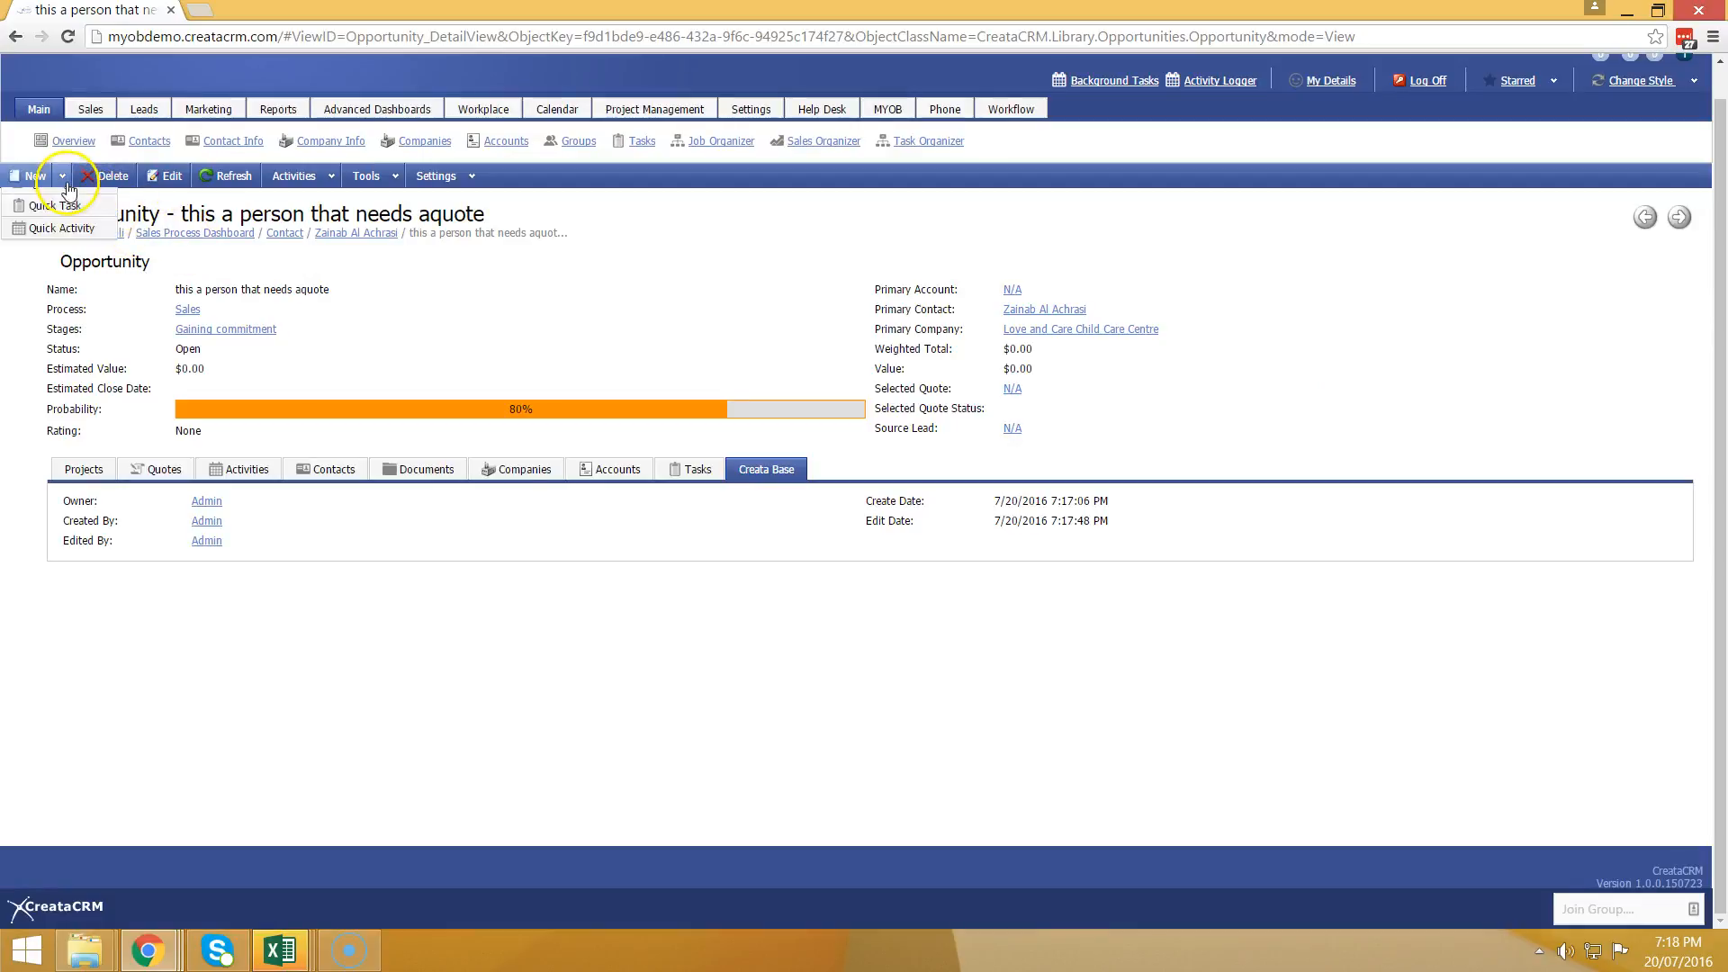
click(56, 219)
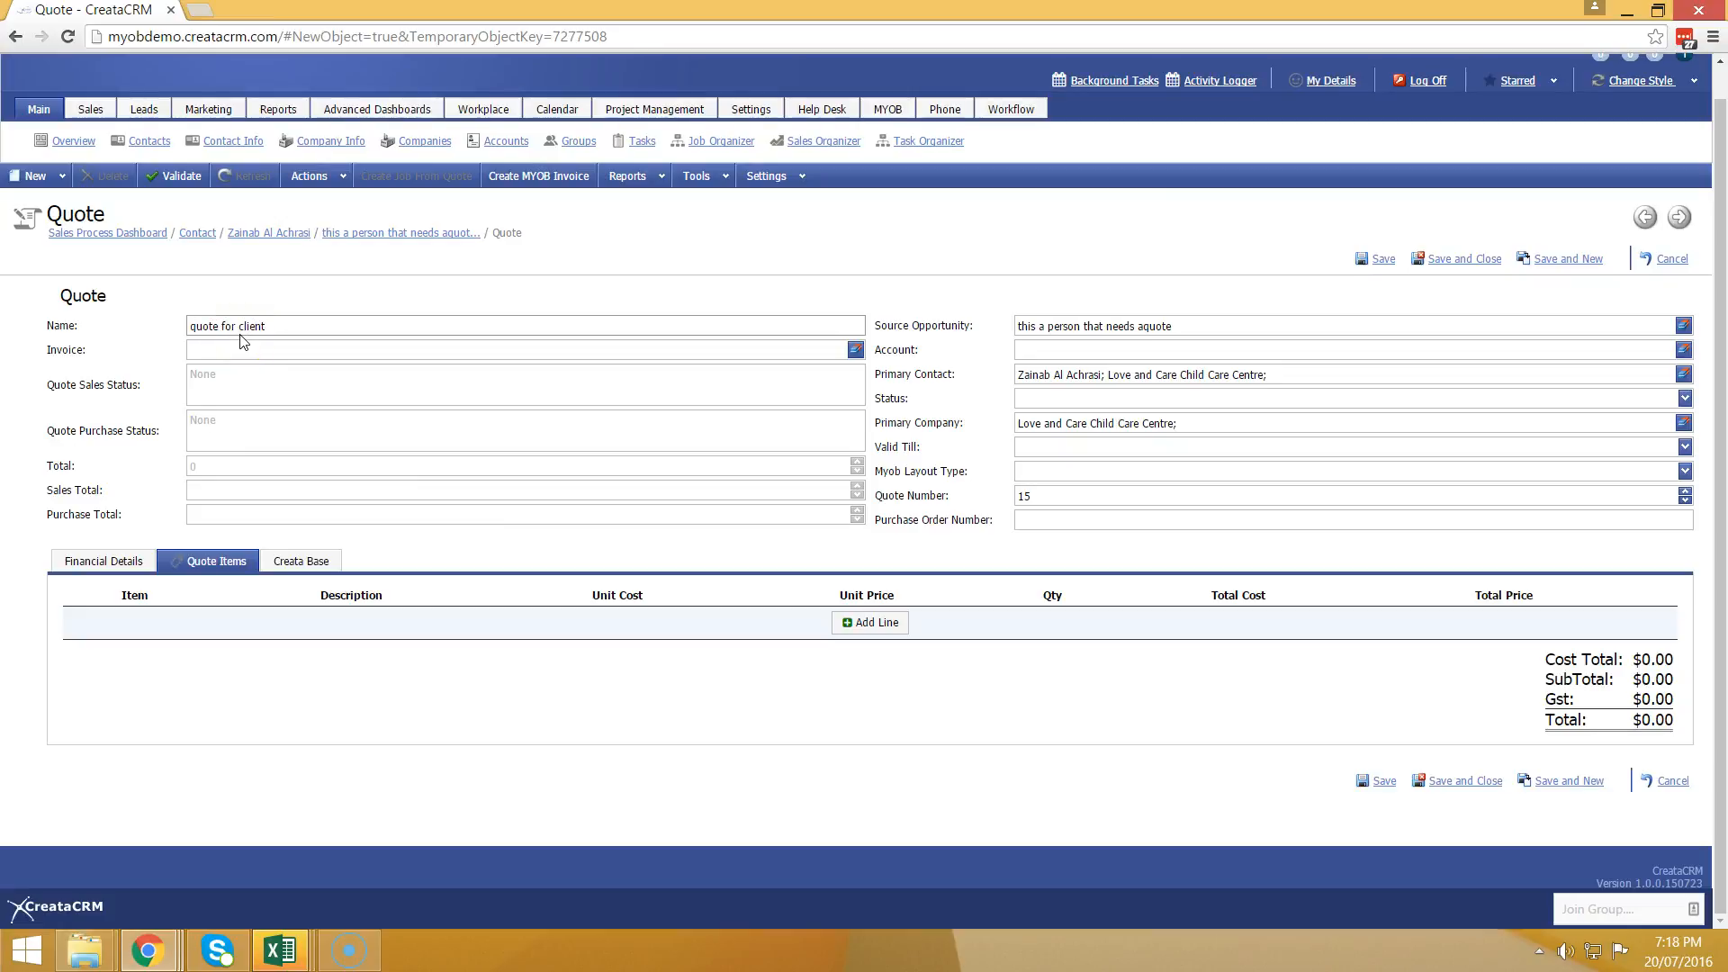
click(870, 621)
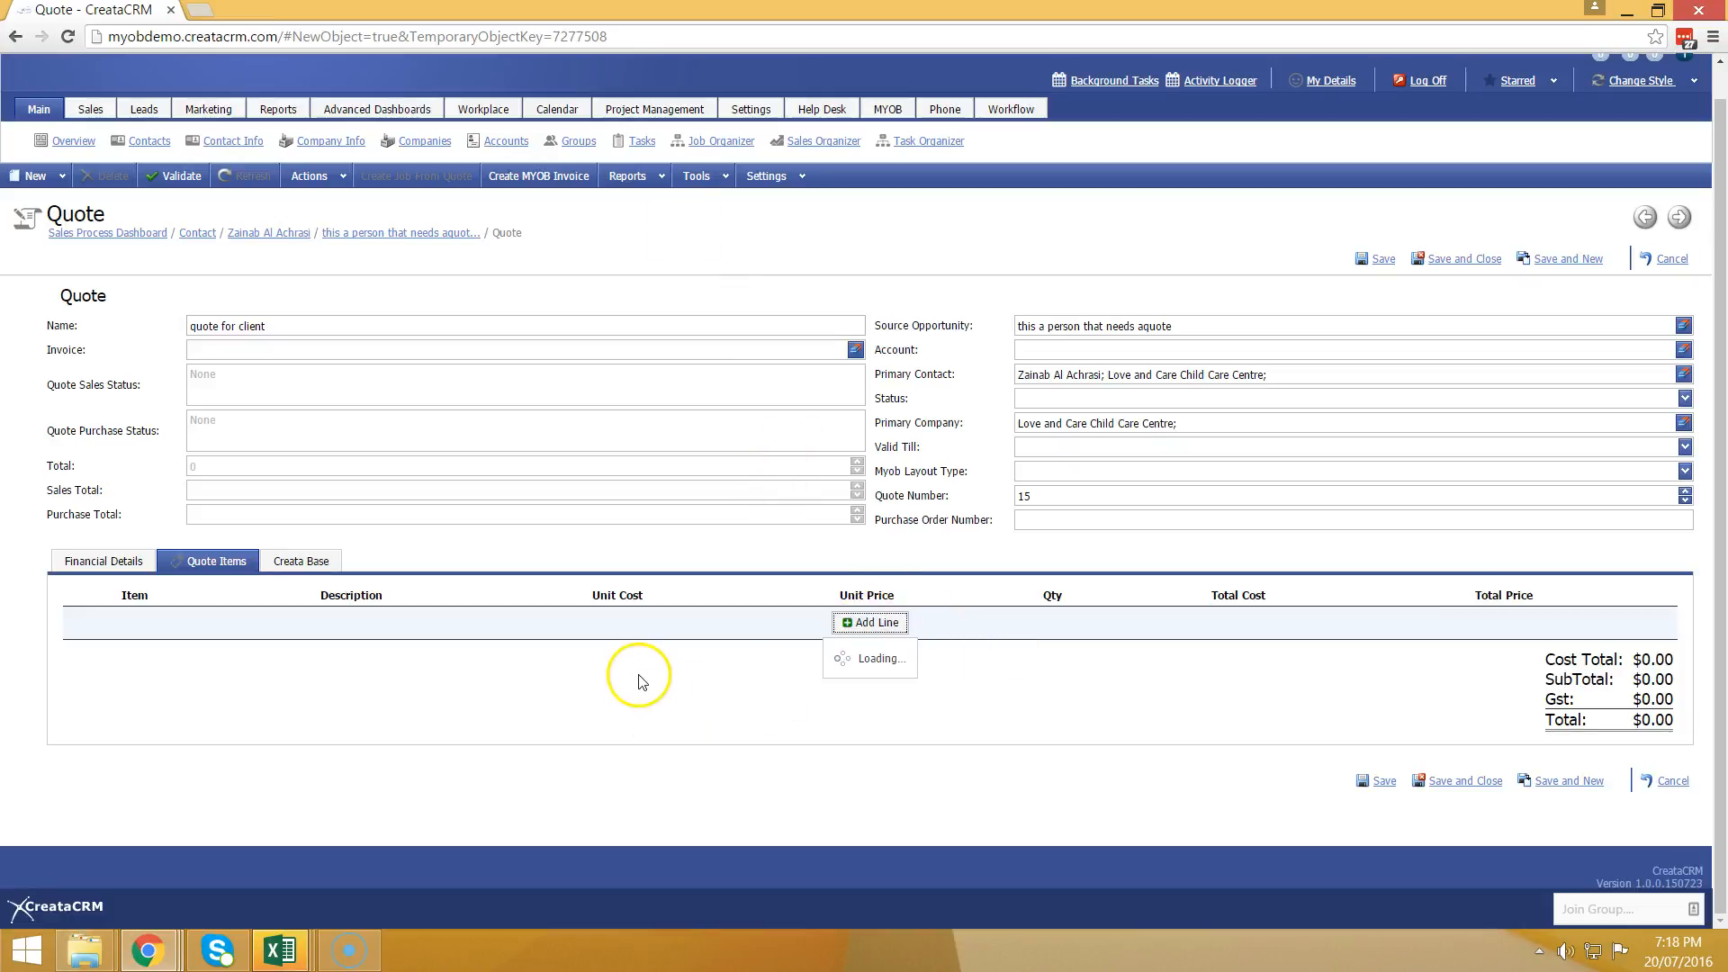
click(161, 657)
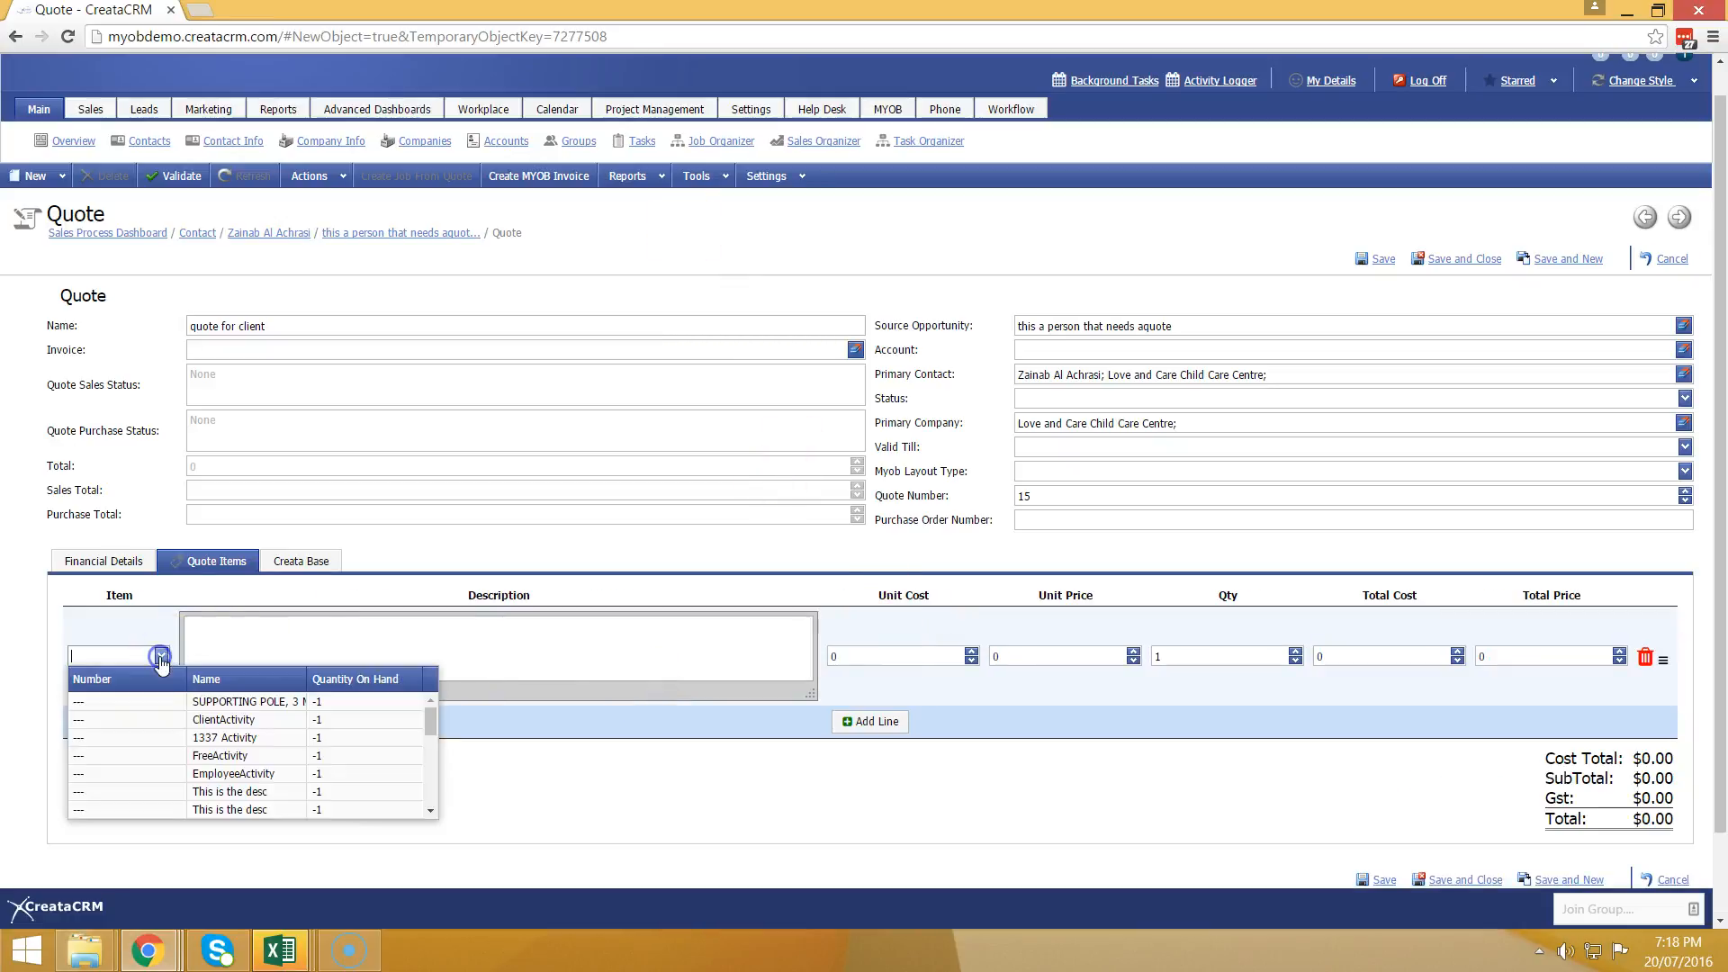
scroll(184, 684, down, 3)
scroll(247, 661, up, 1)
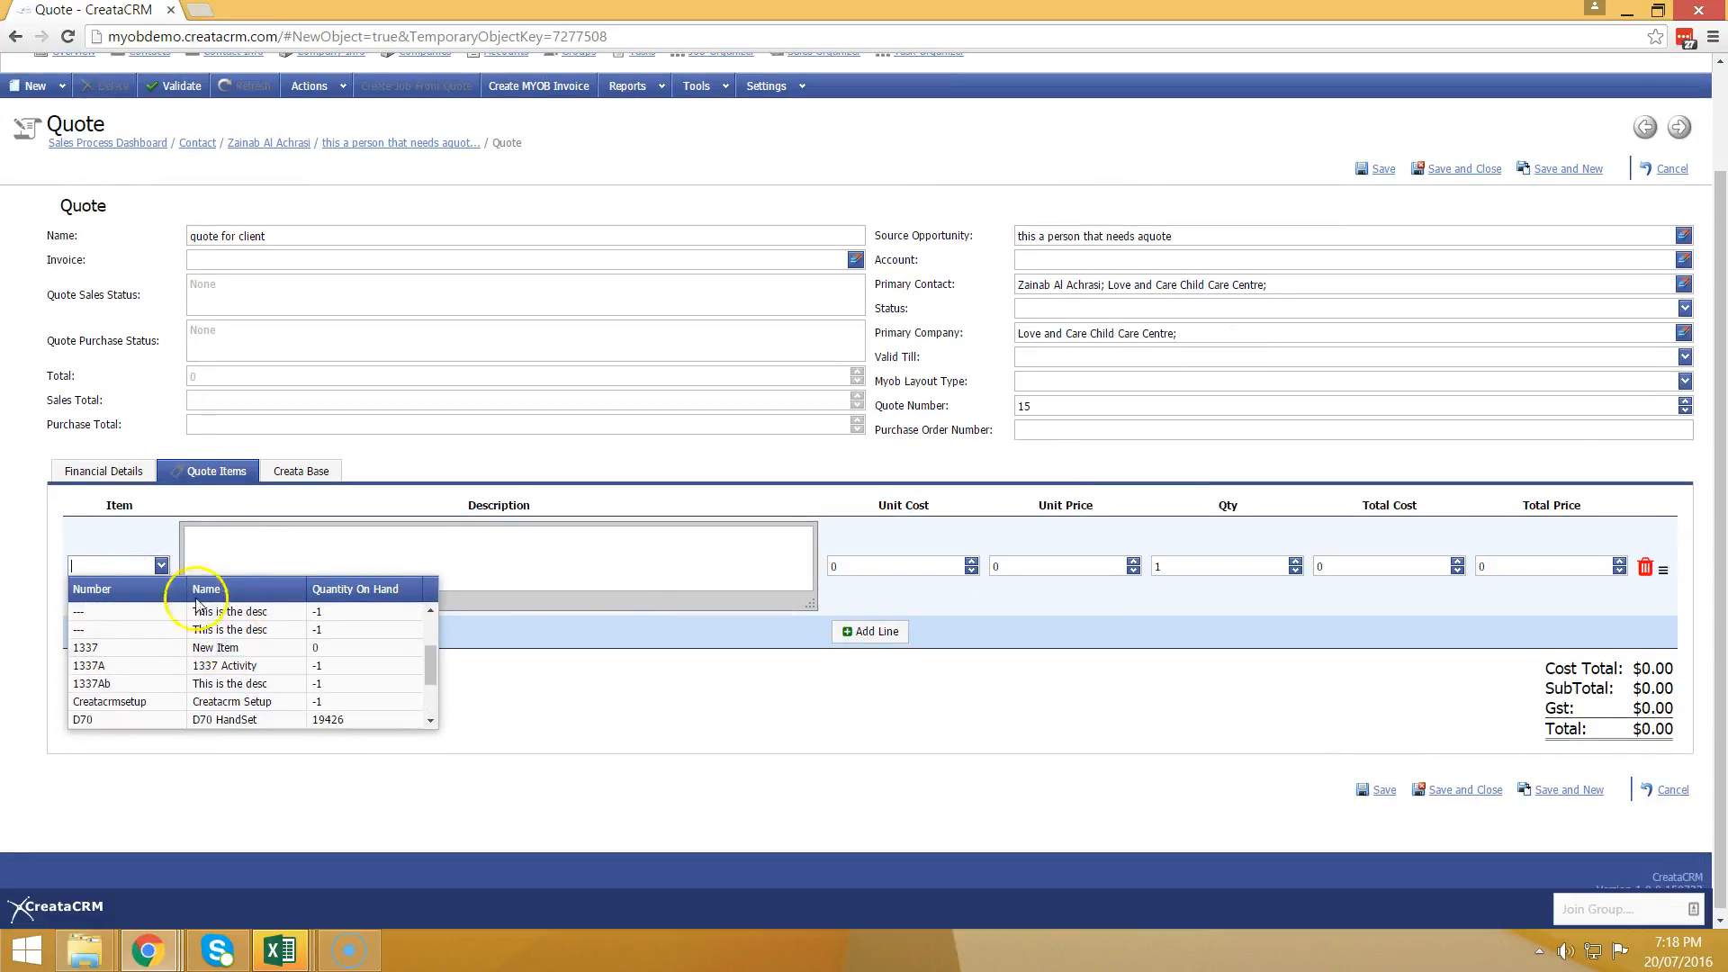
scroll(137, 613, down, 2)
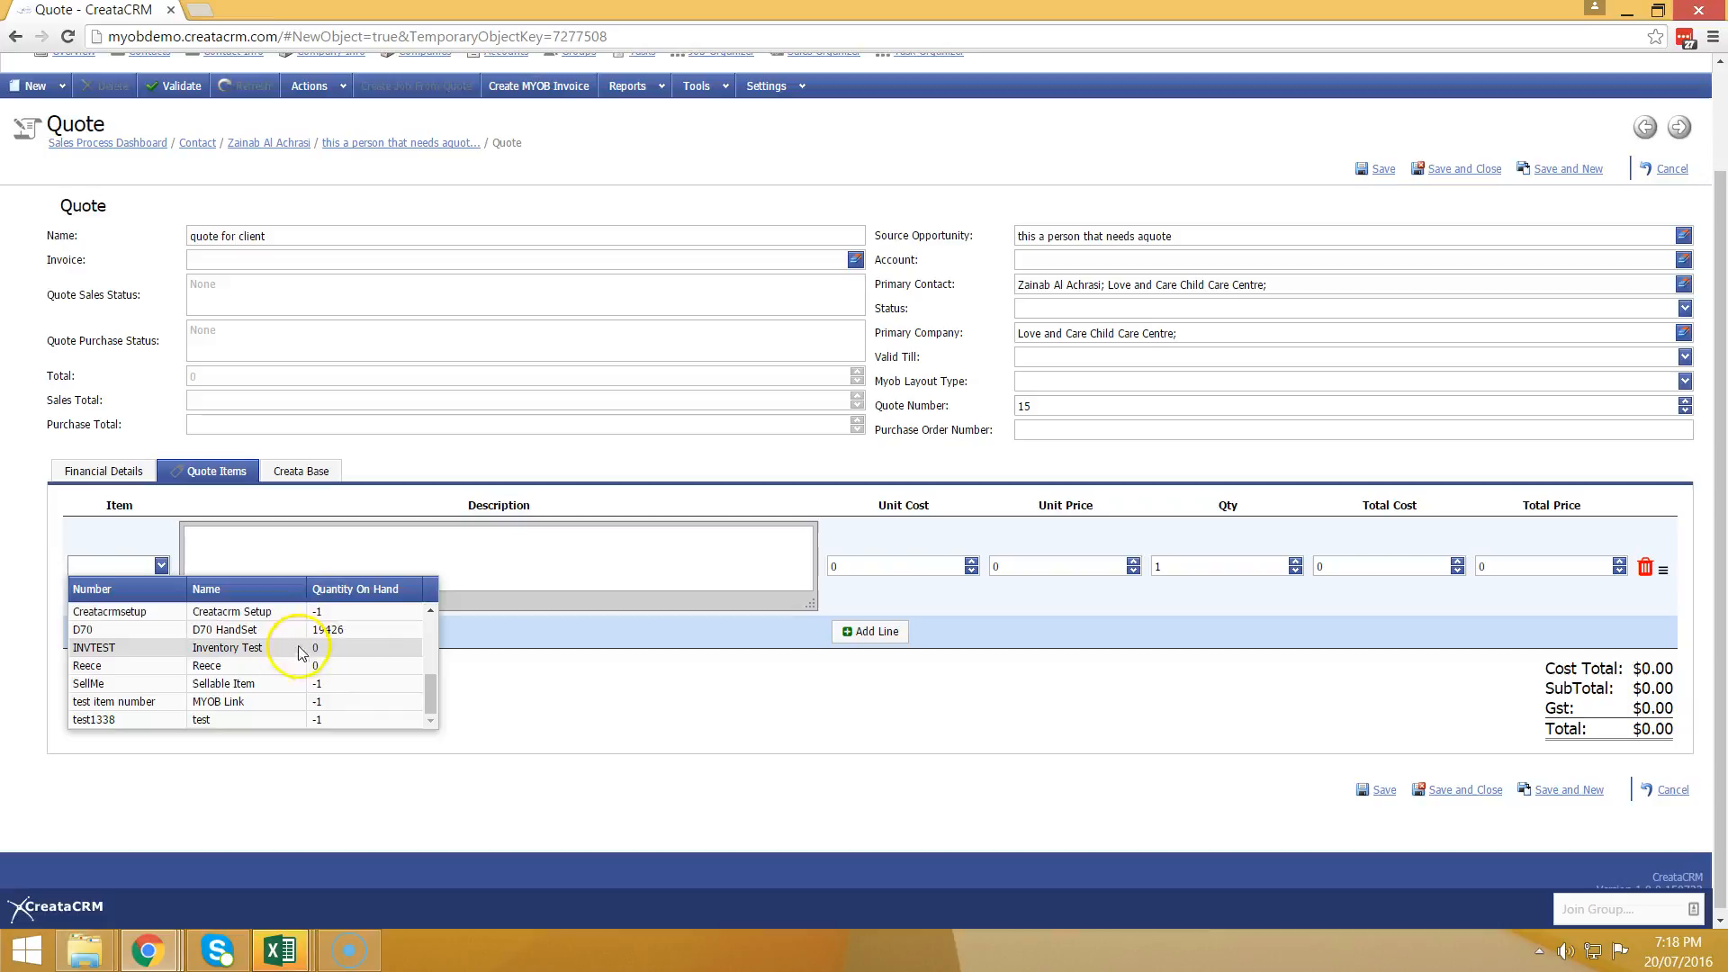
click(345, 634)
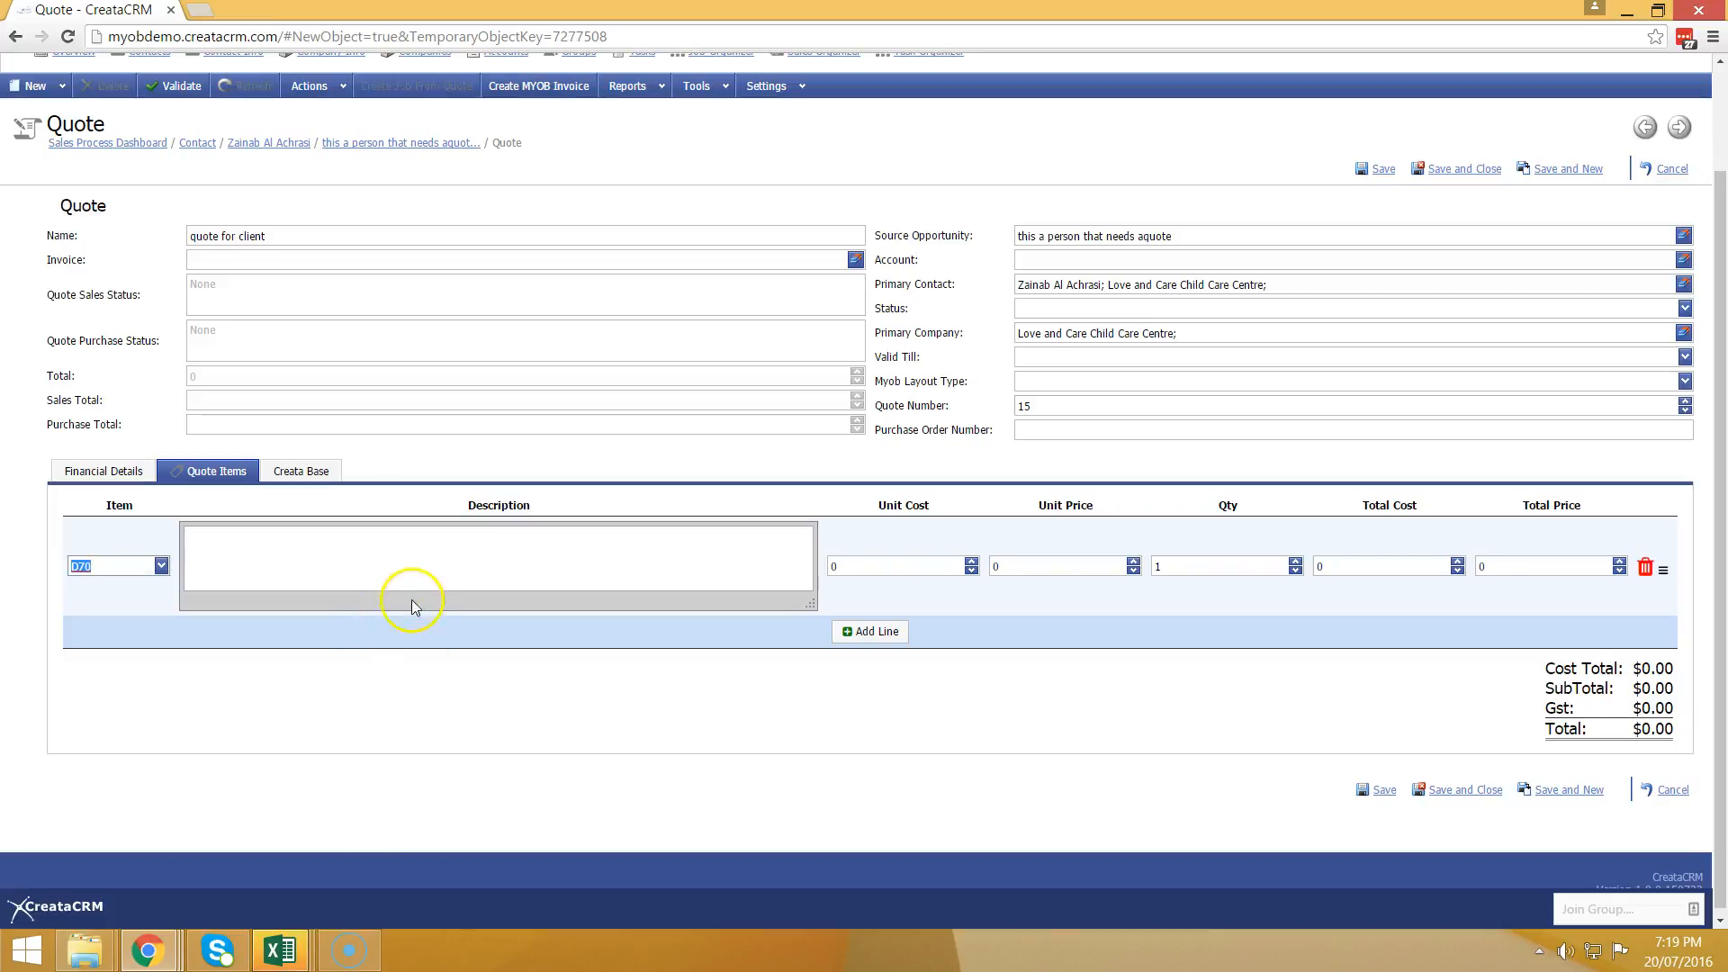
click(432, 565)
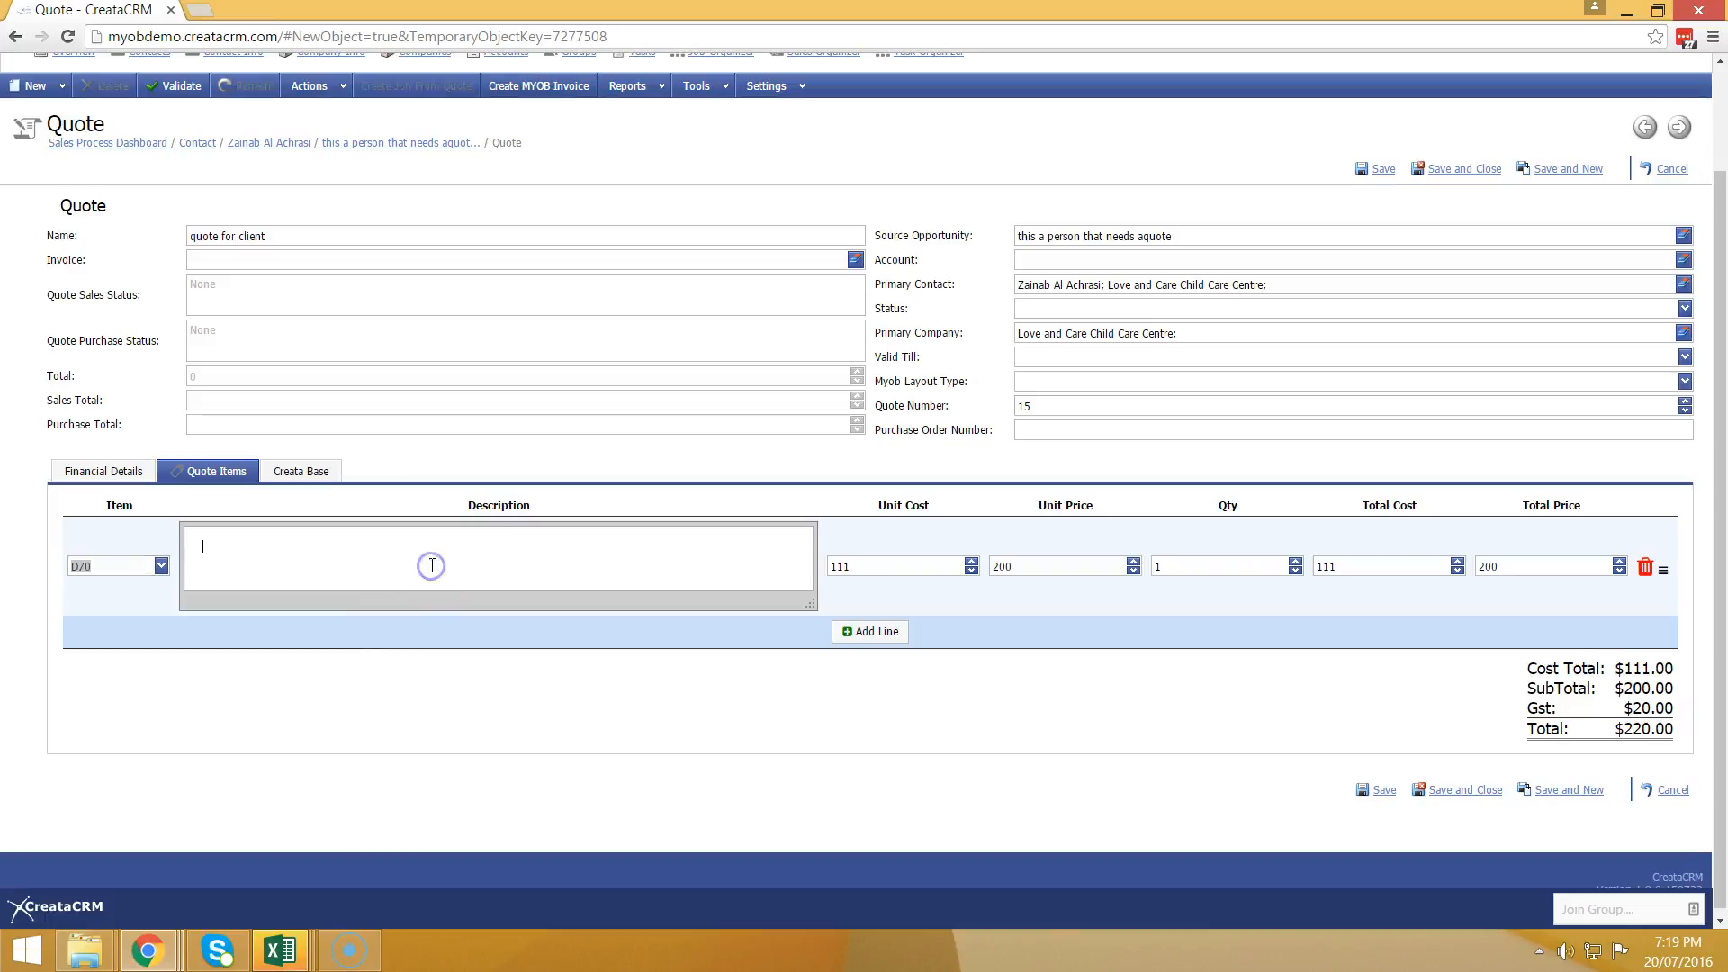
Step: Add a second quote line for the Reece item with the description "gfdgfdgfdgfdgfg"
click(866, 633)
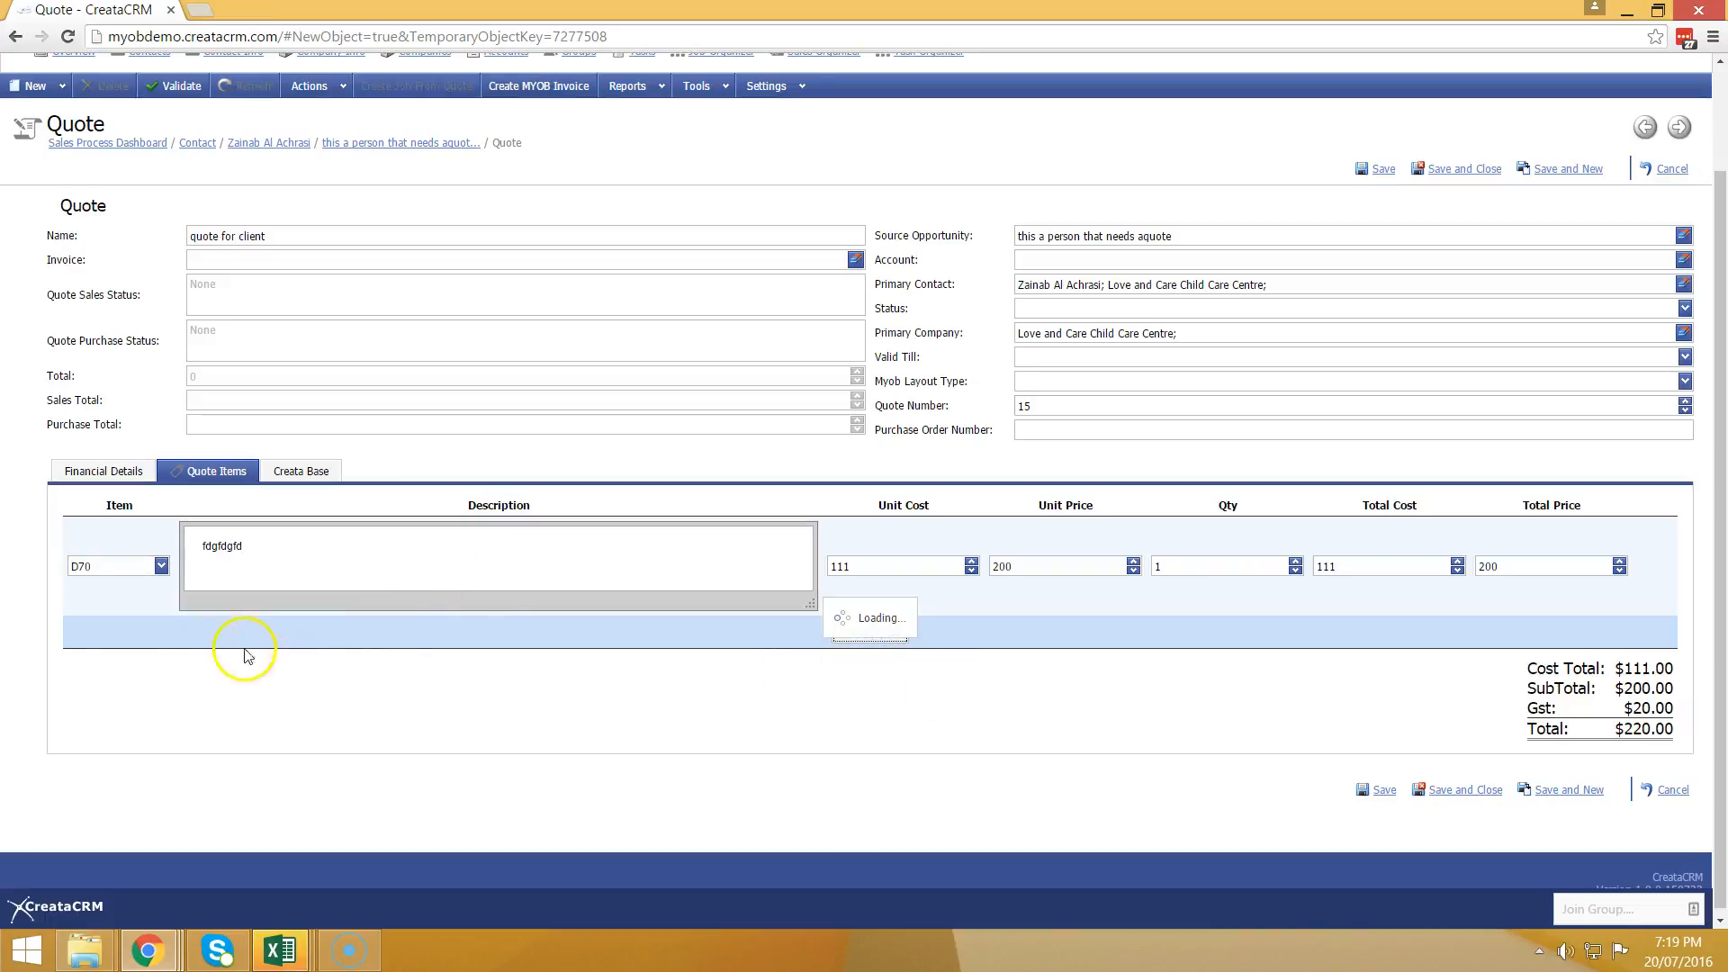
click(158, 664)
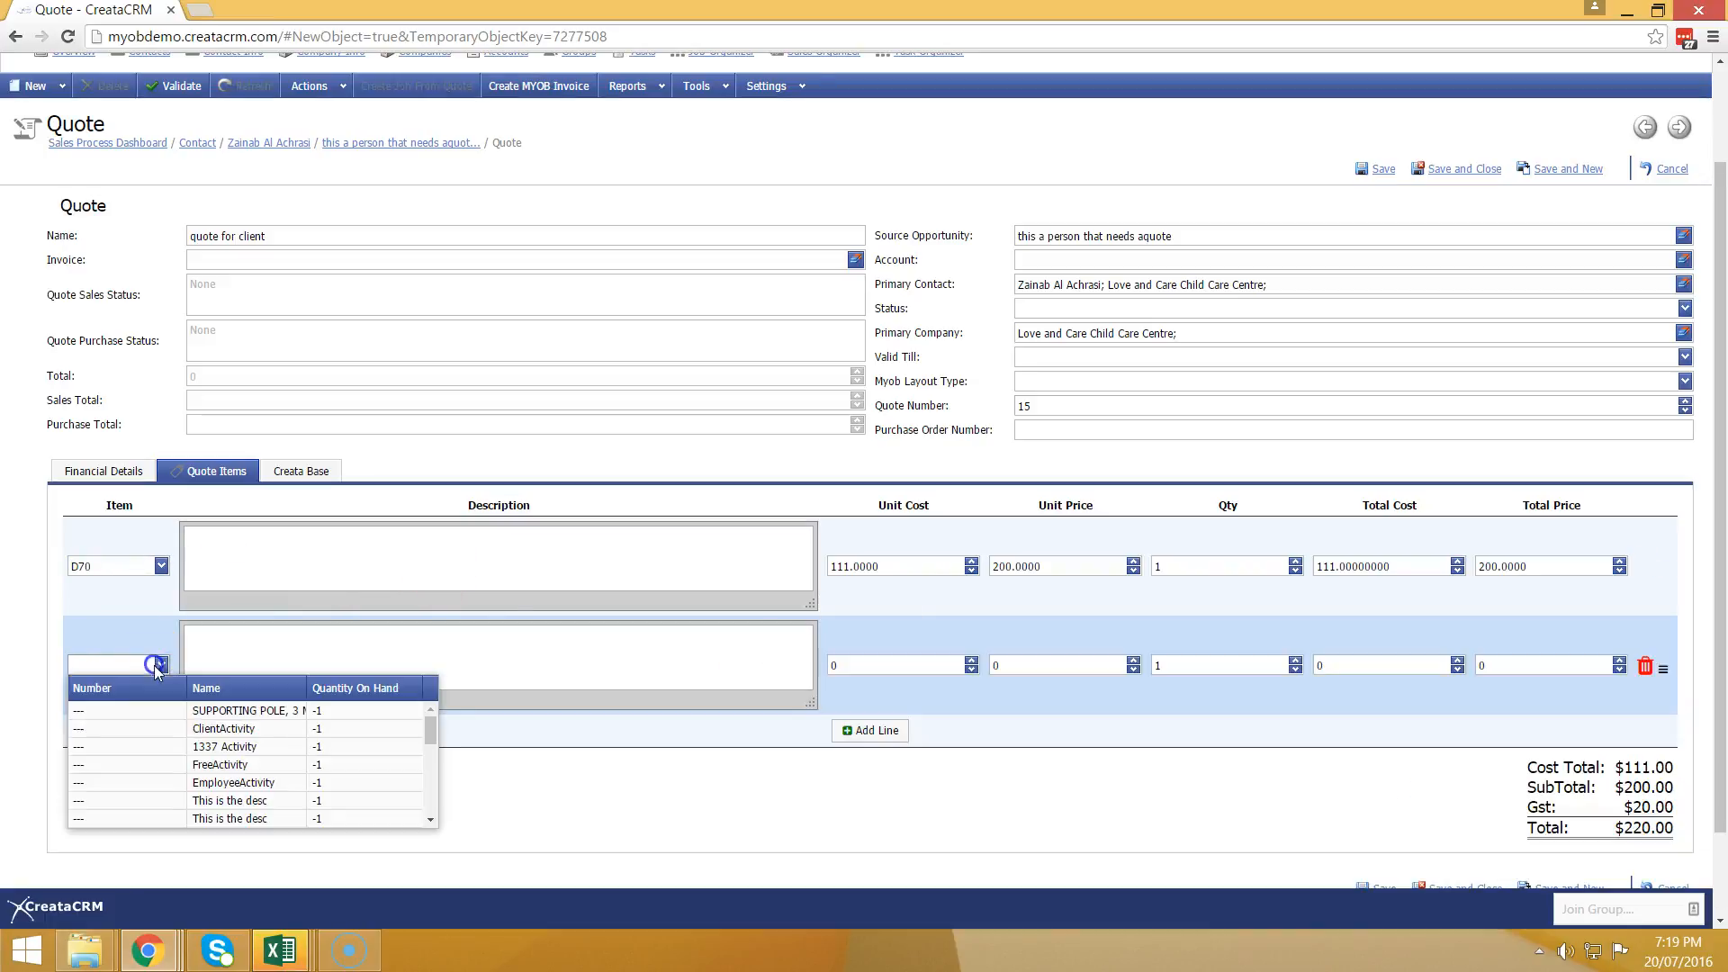
scroll(139, 733, down, 3)
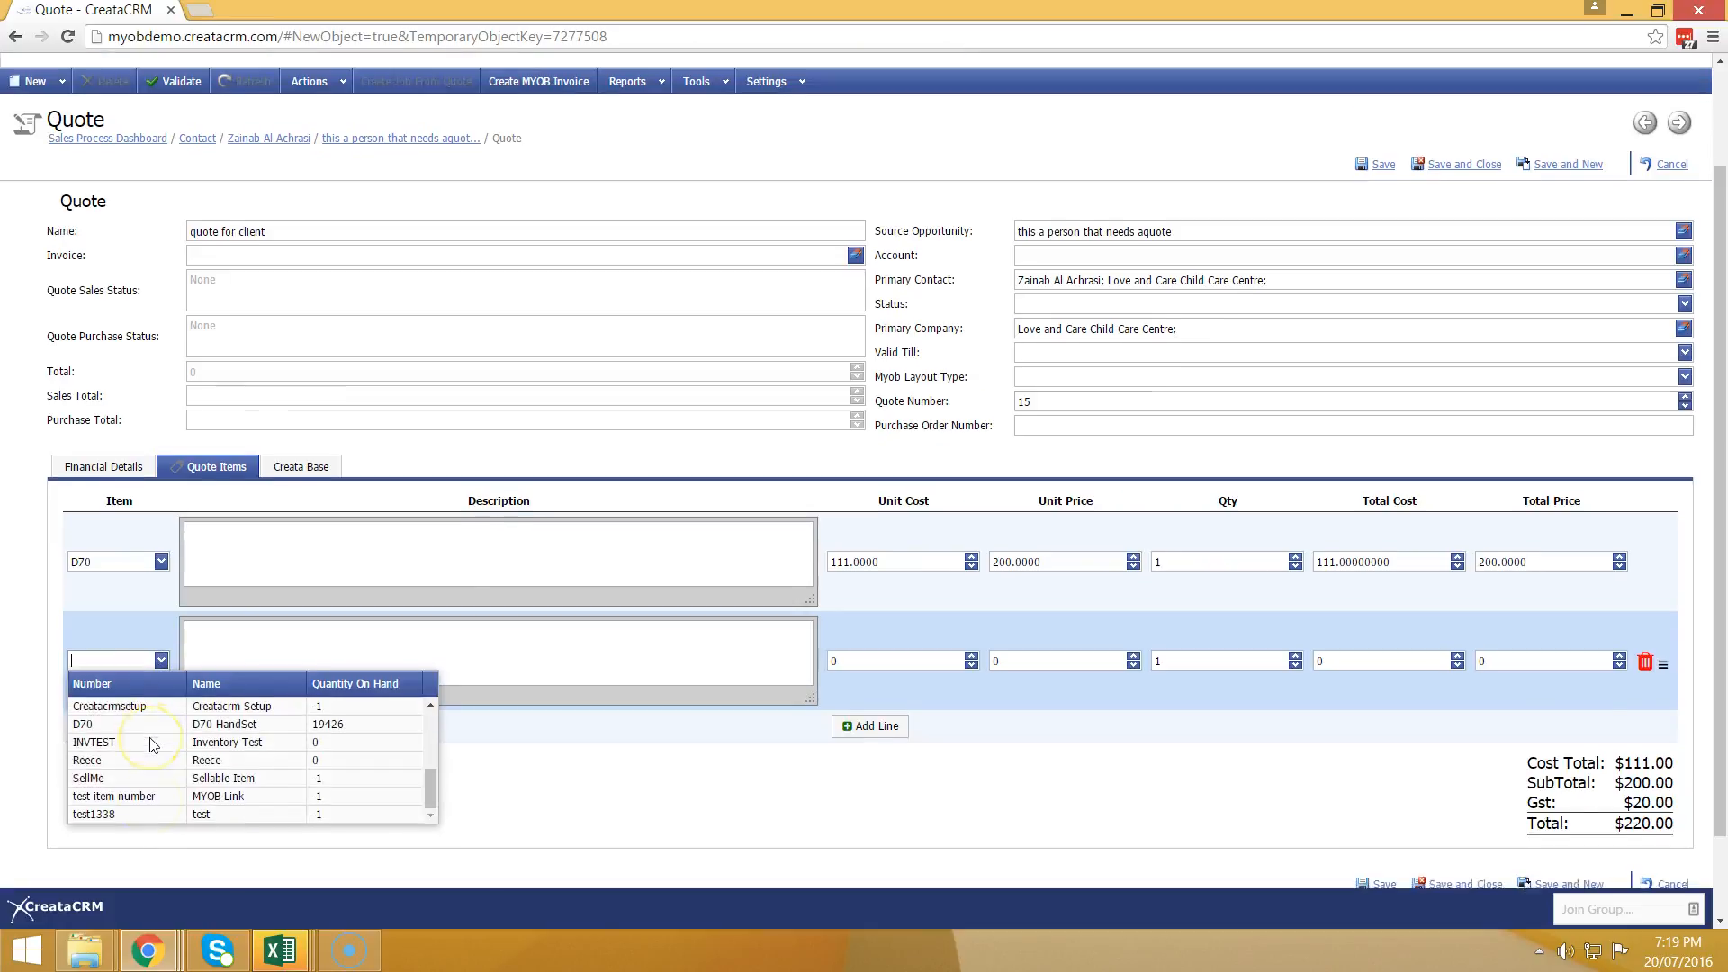
scroll(149, 743, down, 1)
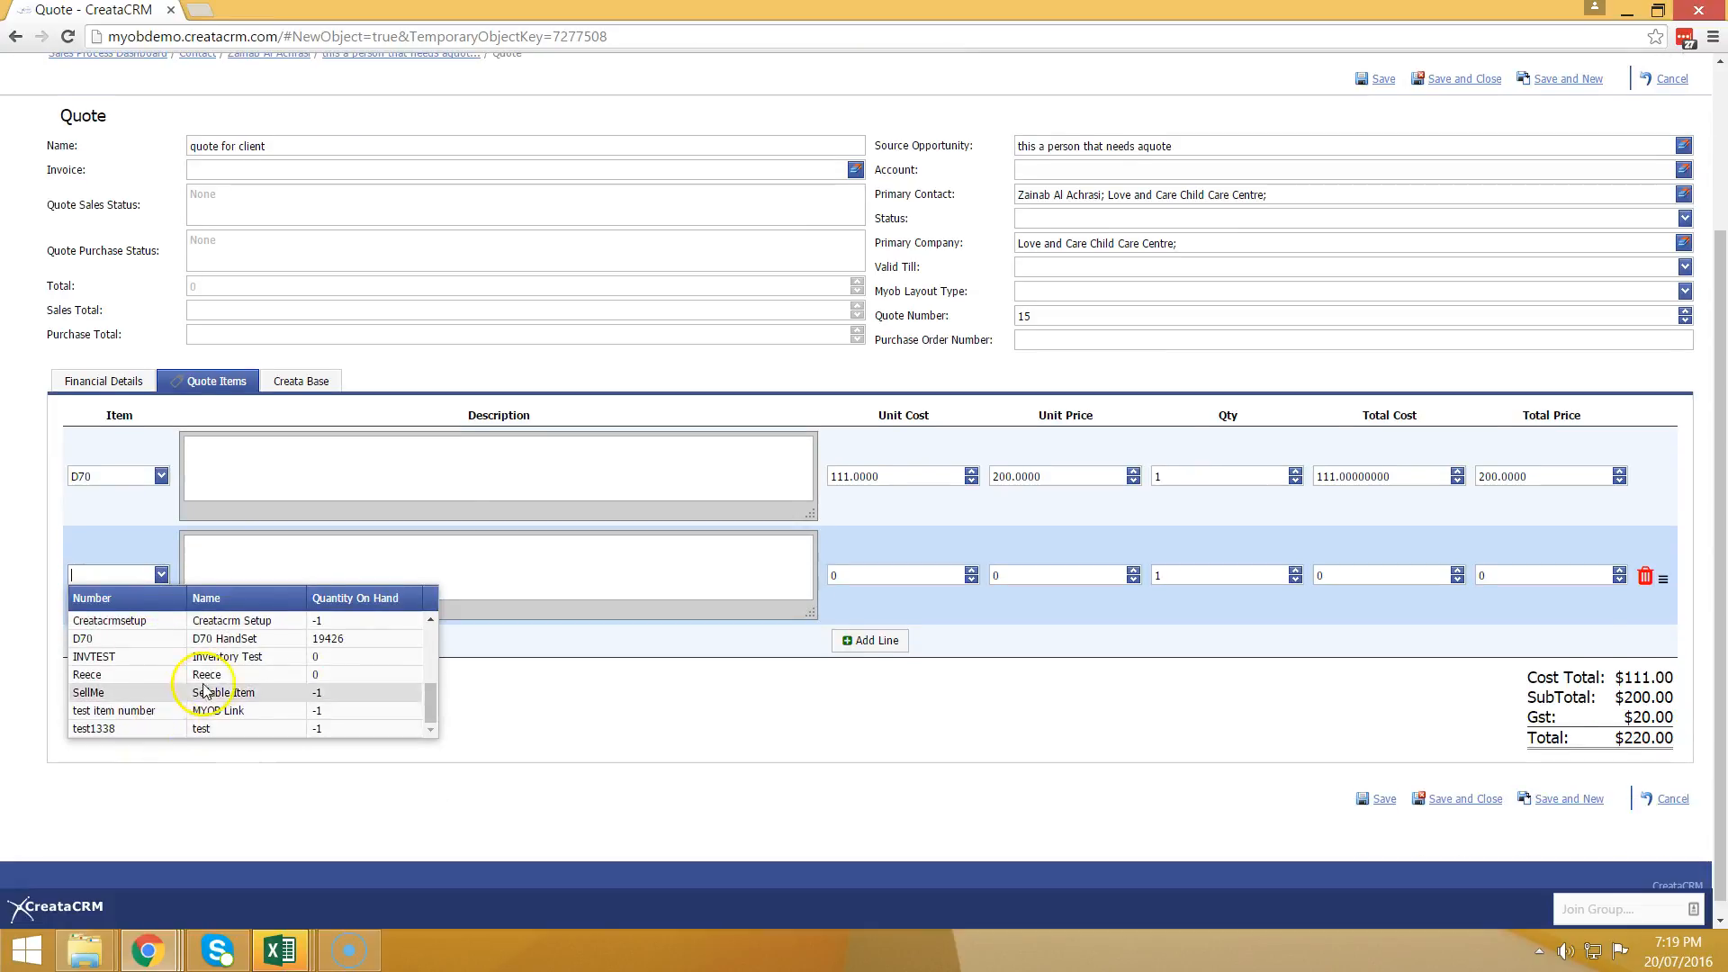
click(283, 675)
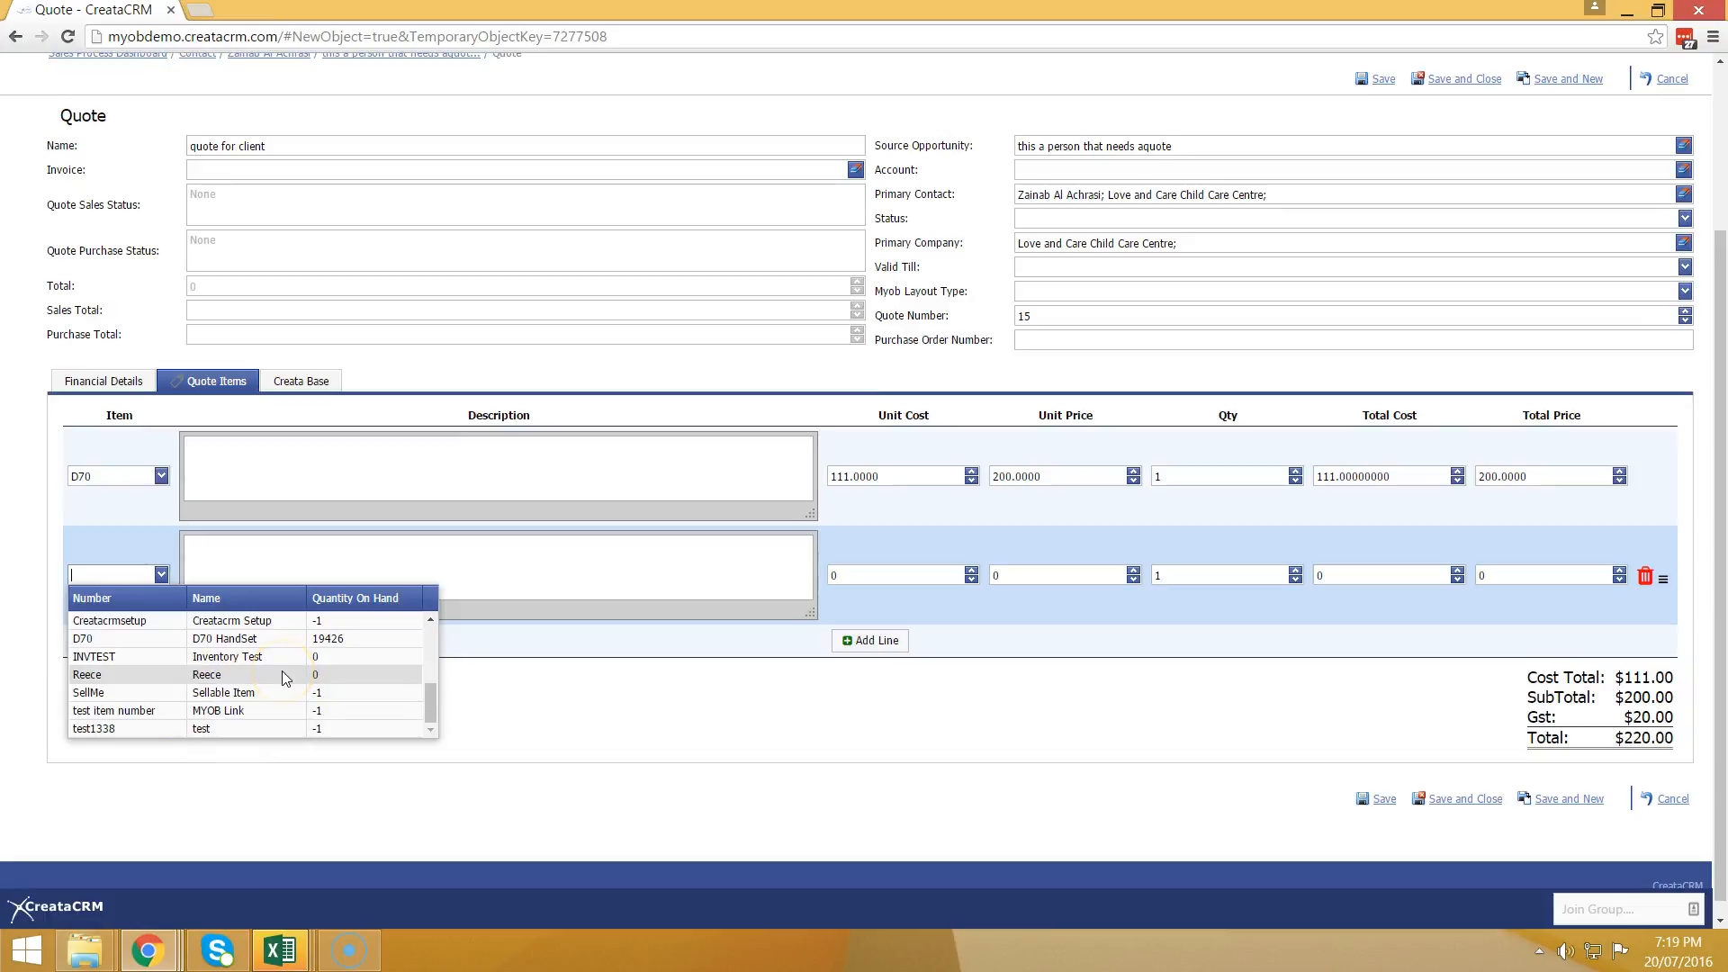
click(282, 674)
click(358, 581)
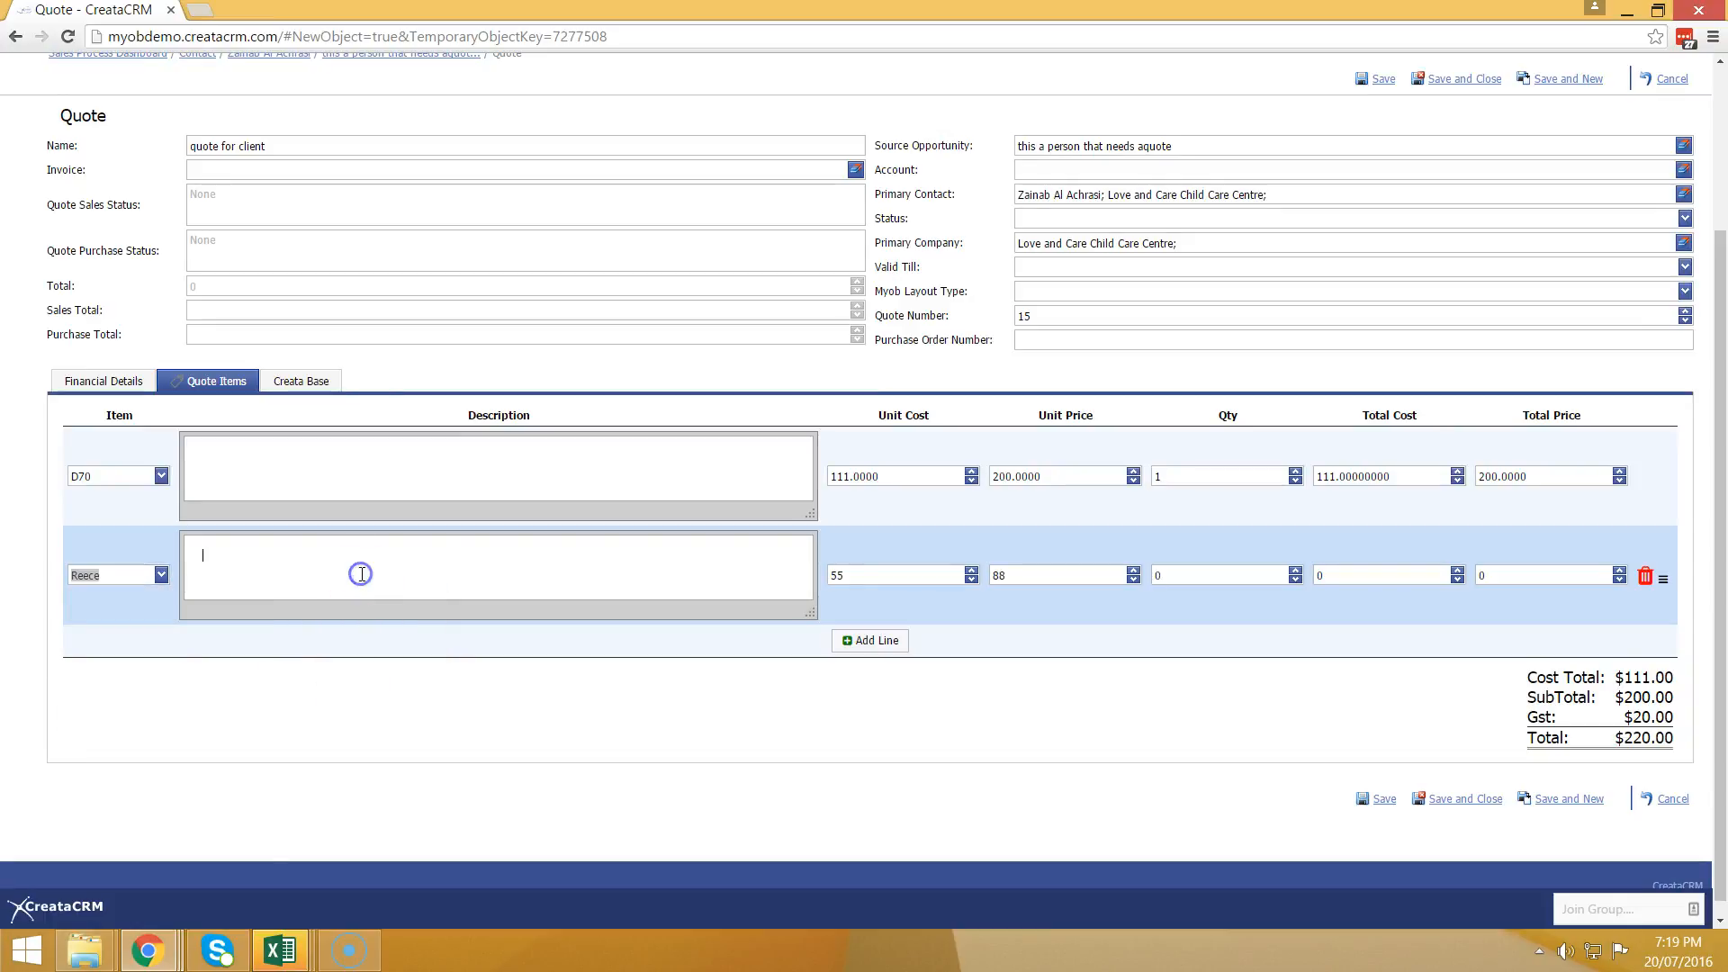
text(gfdgfdgfdgfdgfg)
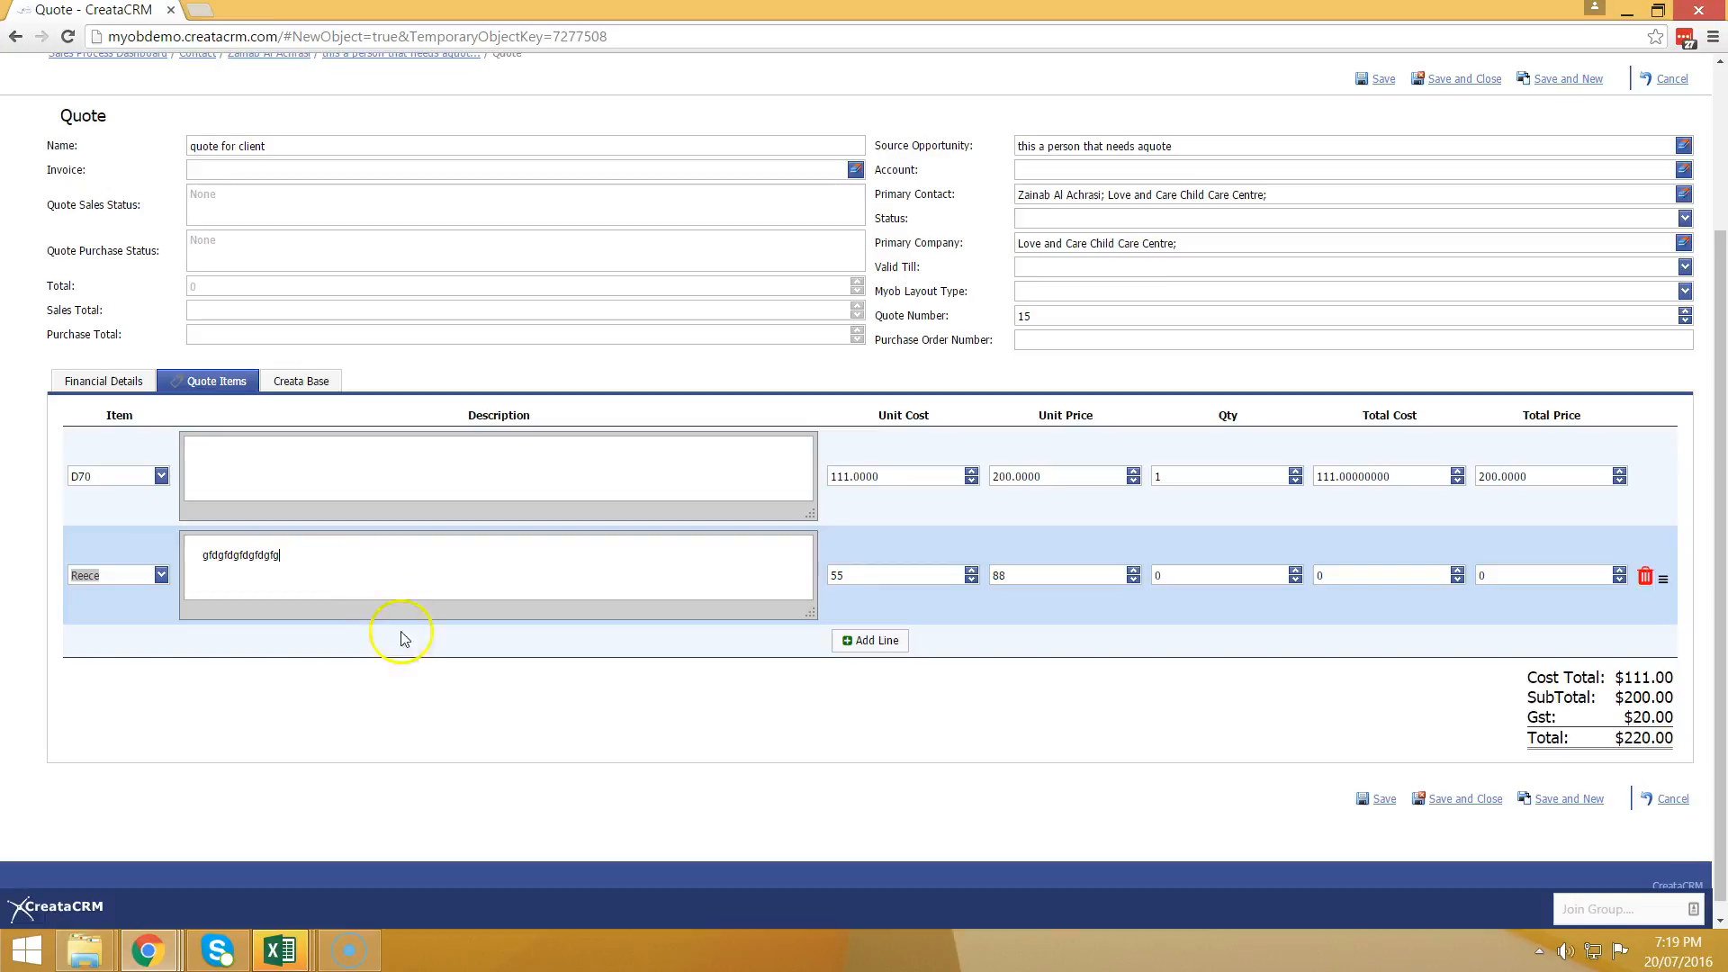
Step: Add a third quote line for the INVTEST item with the description "fdgdfgdfgdf"
click(863, 642)
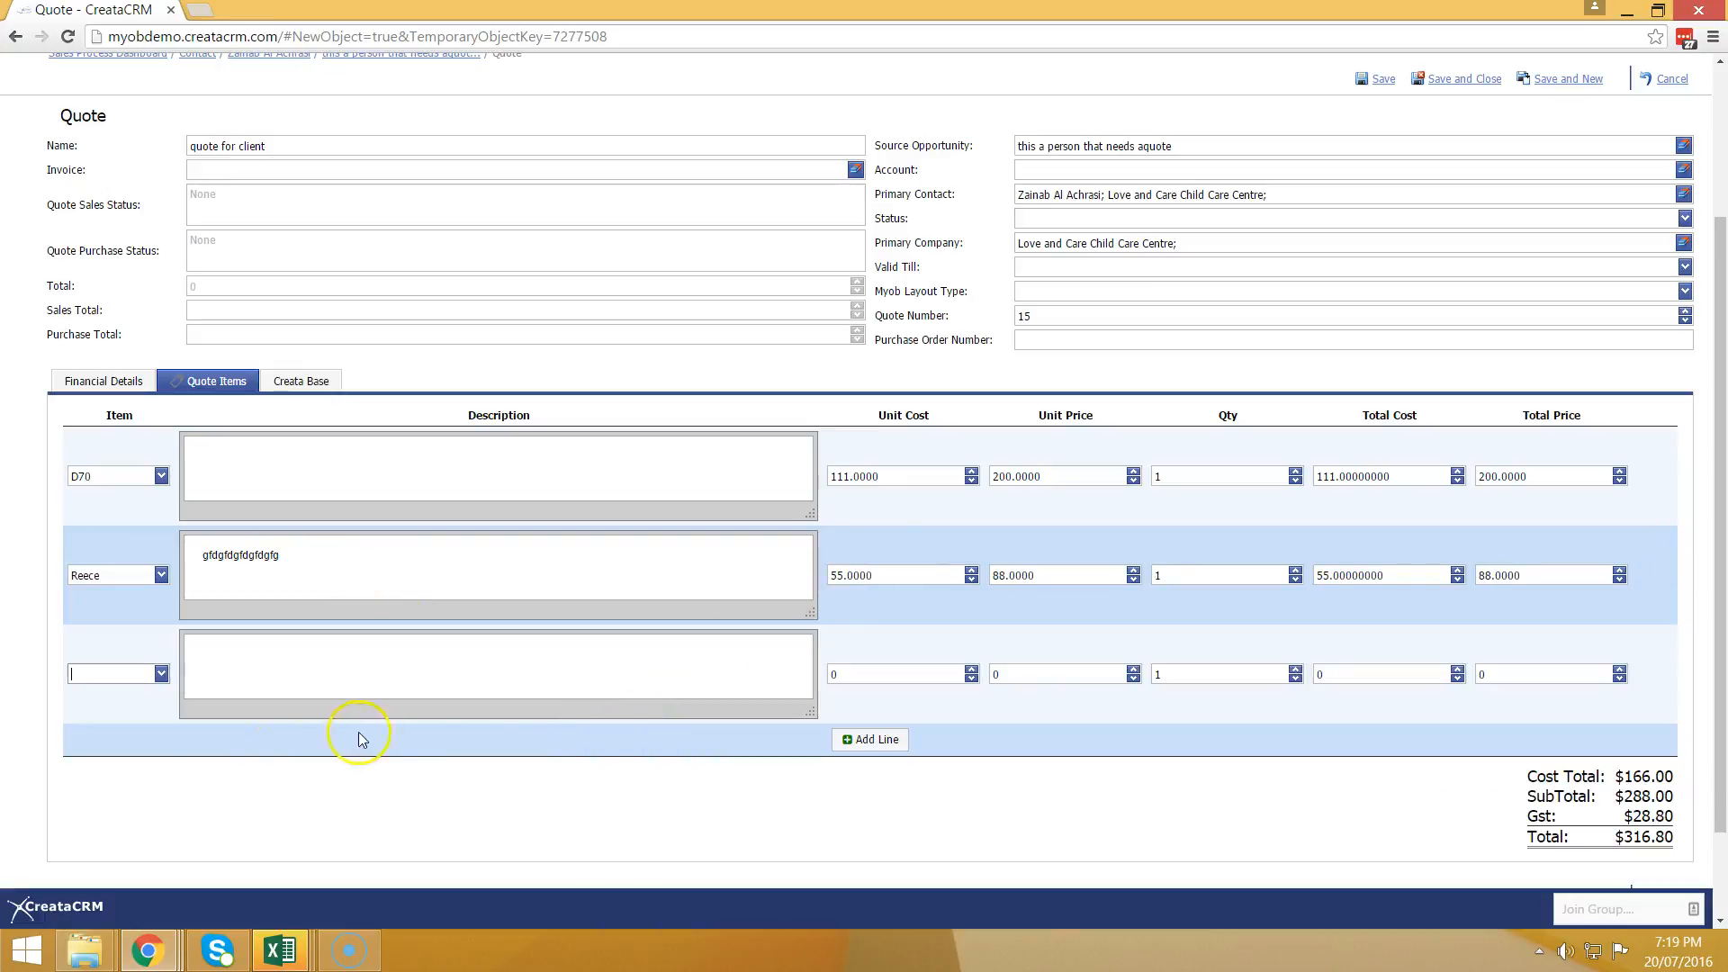
click(1170, 580)
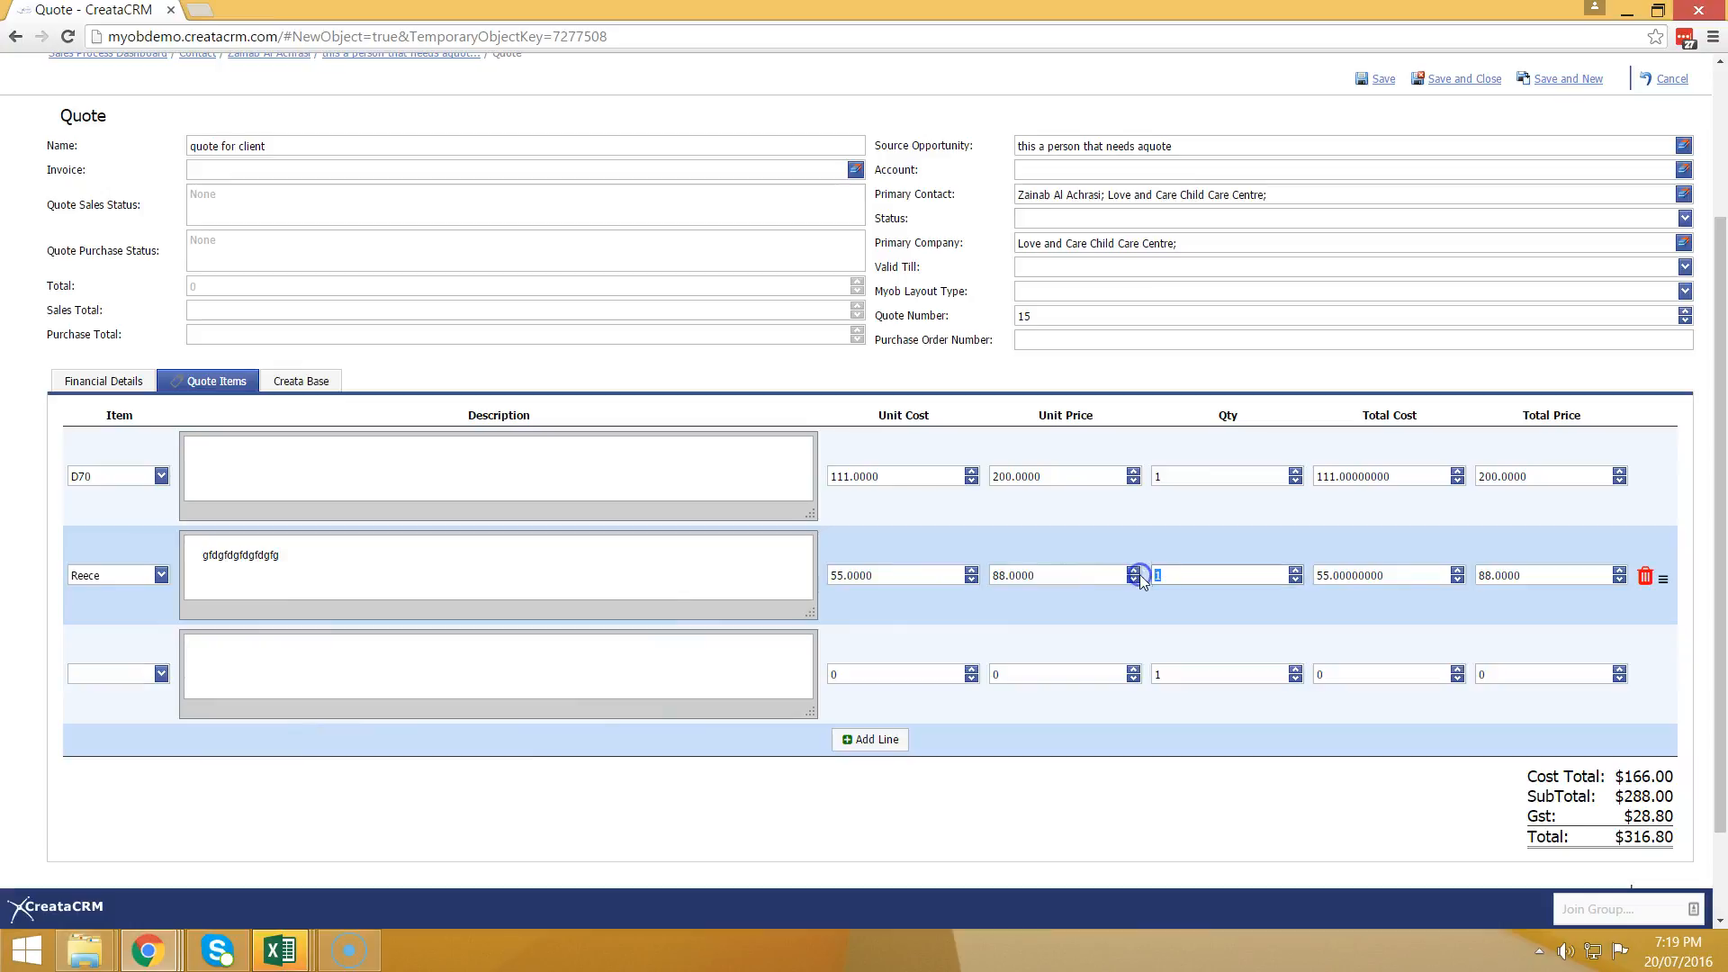
click(163, 686)
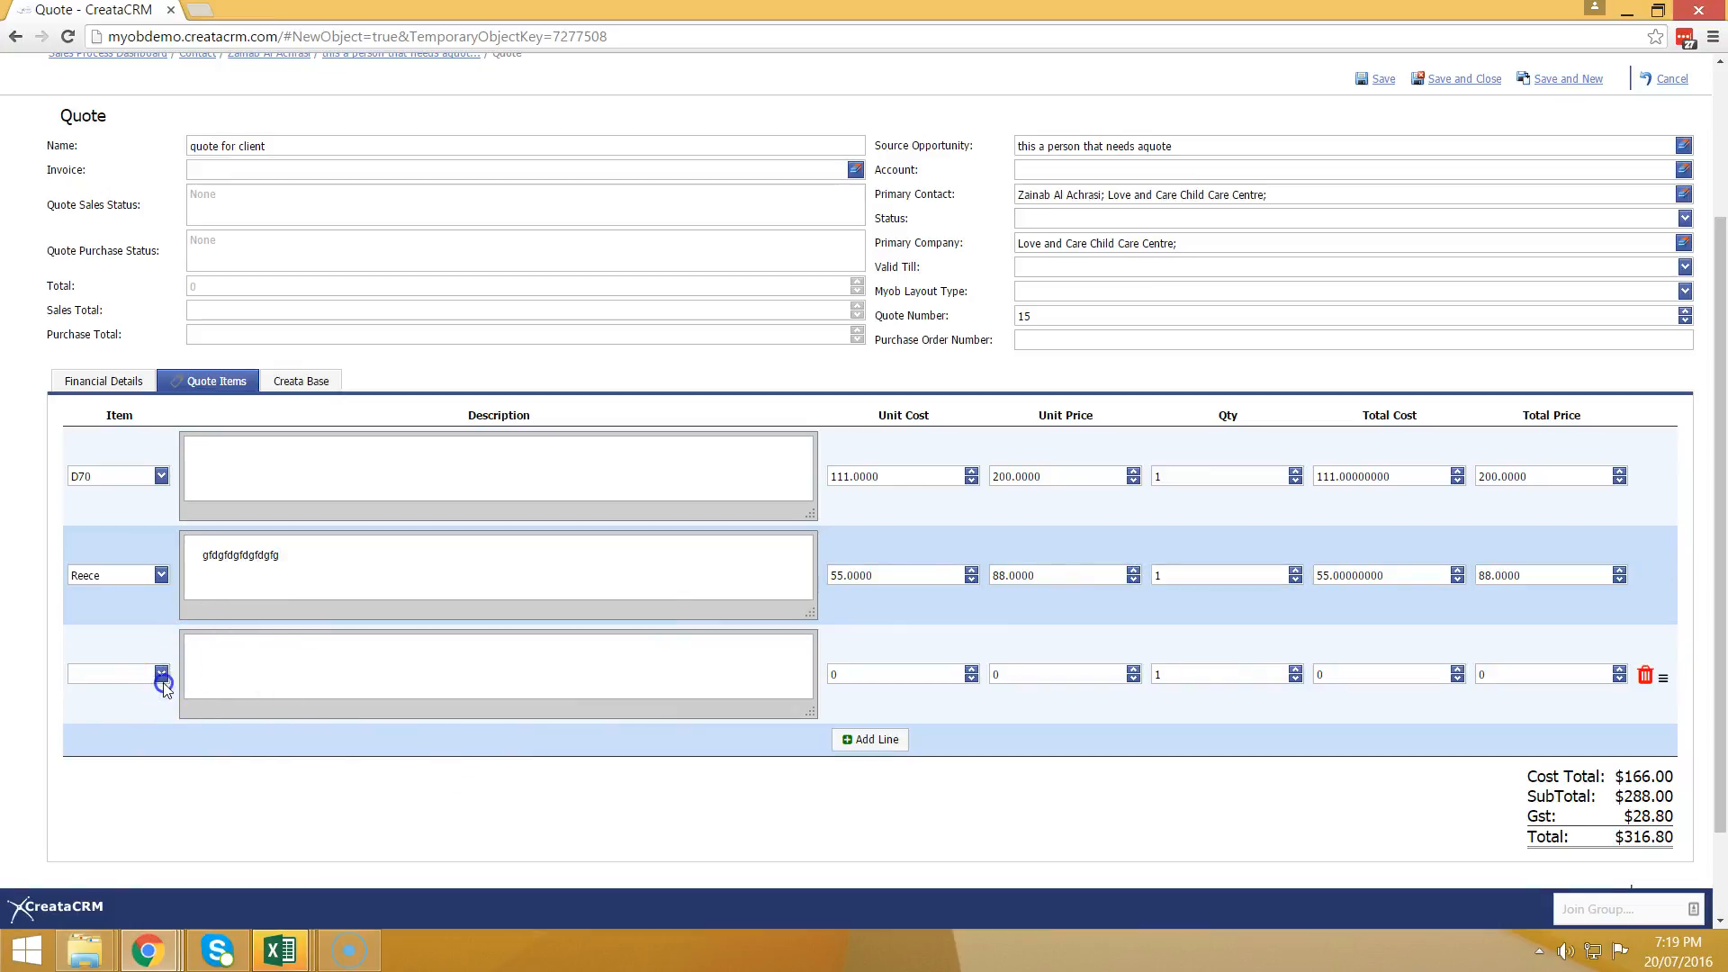
scroll(162, 756, down, 5)
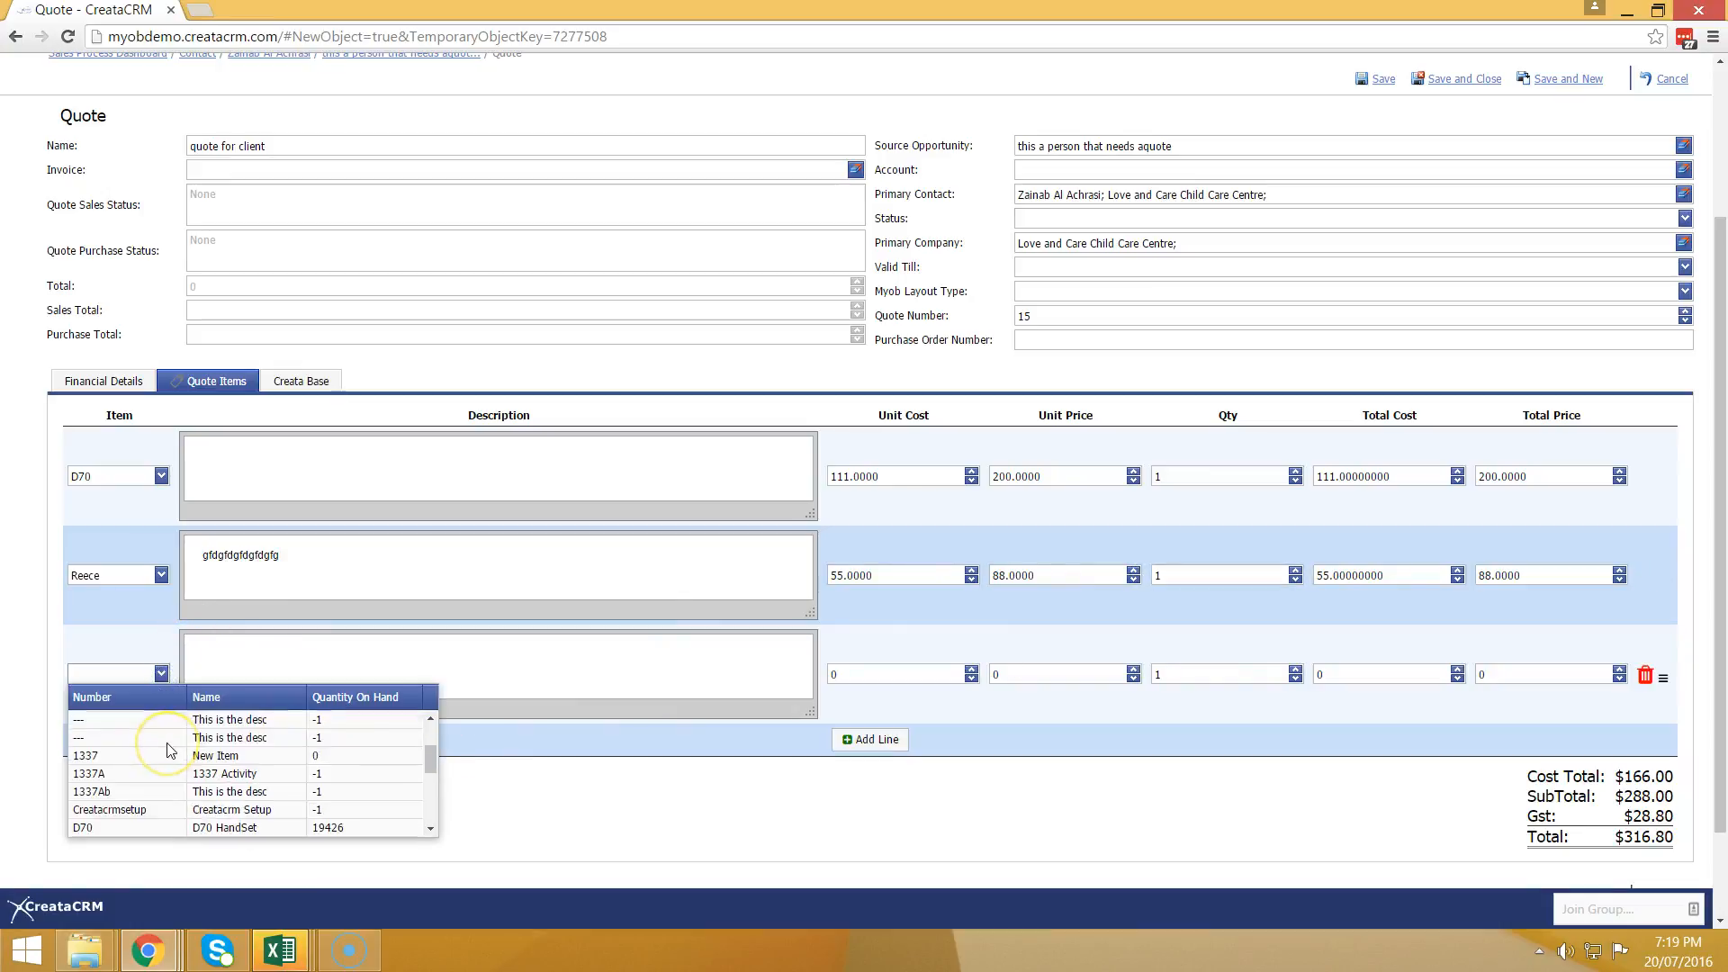
scroll(171, 750, down, 1)
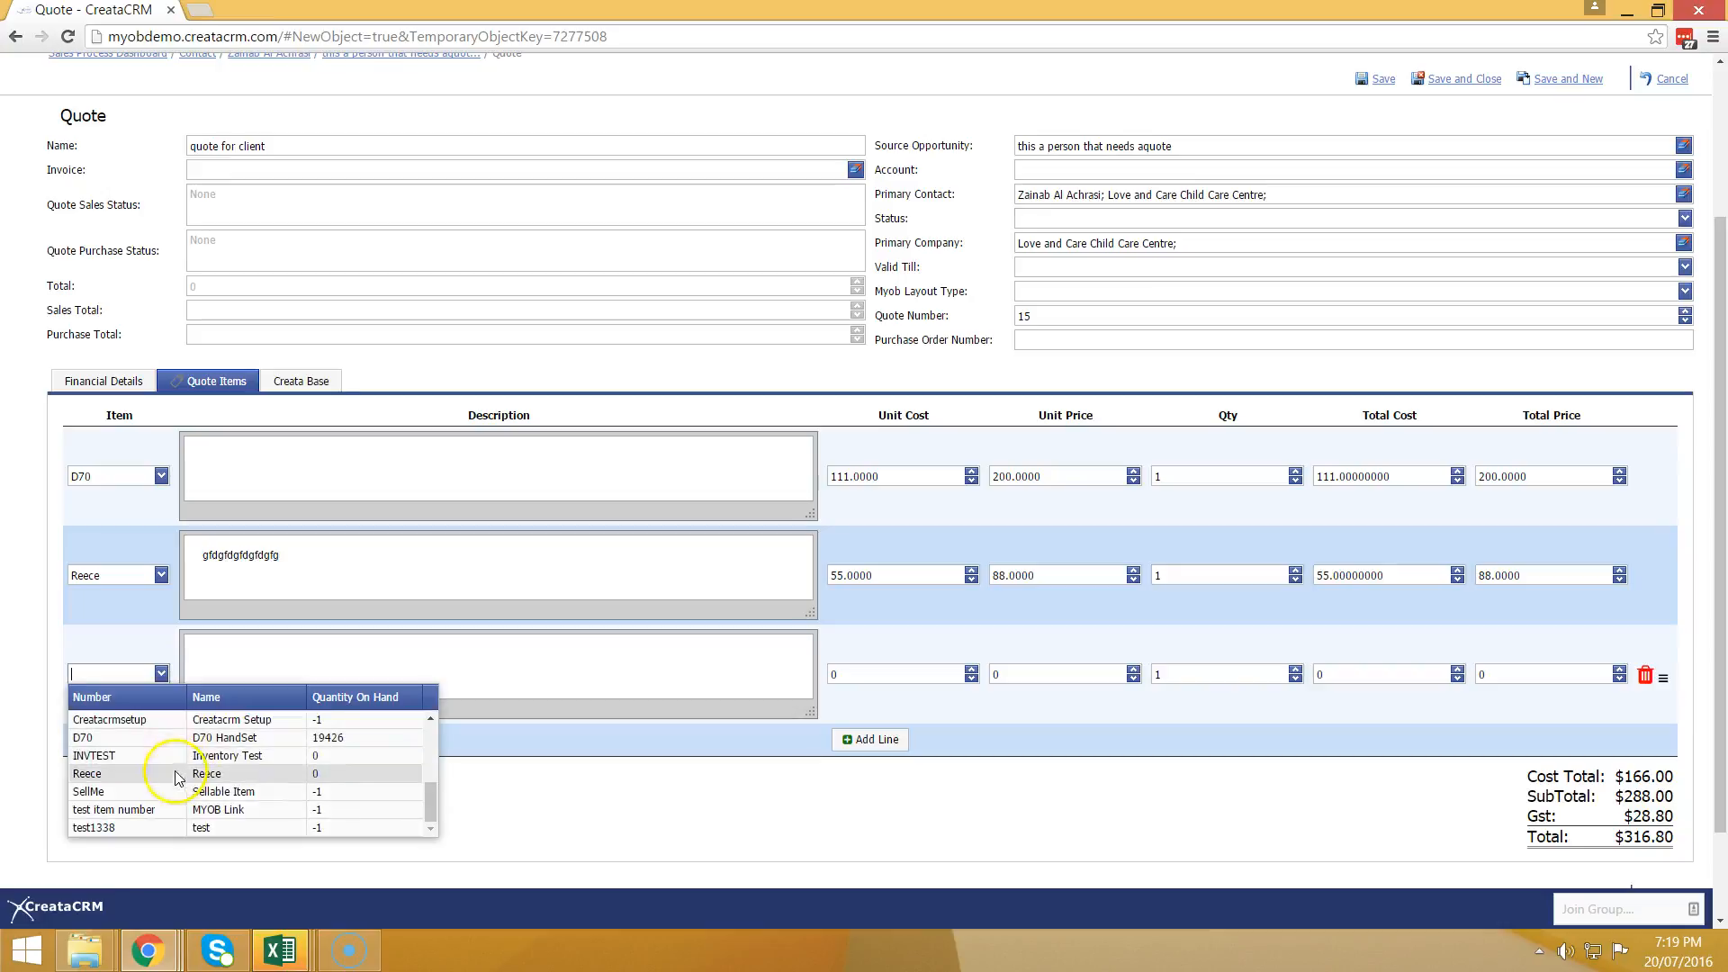
click(200, 759)
click(269, 763)
click(370, 669)
text(fdgdfgdf)
Step: Enter "gfdgdgfdgd" as the D70 line's description, then save and close the quote
click(289, 460)
text(gfdgdgfdgd)
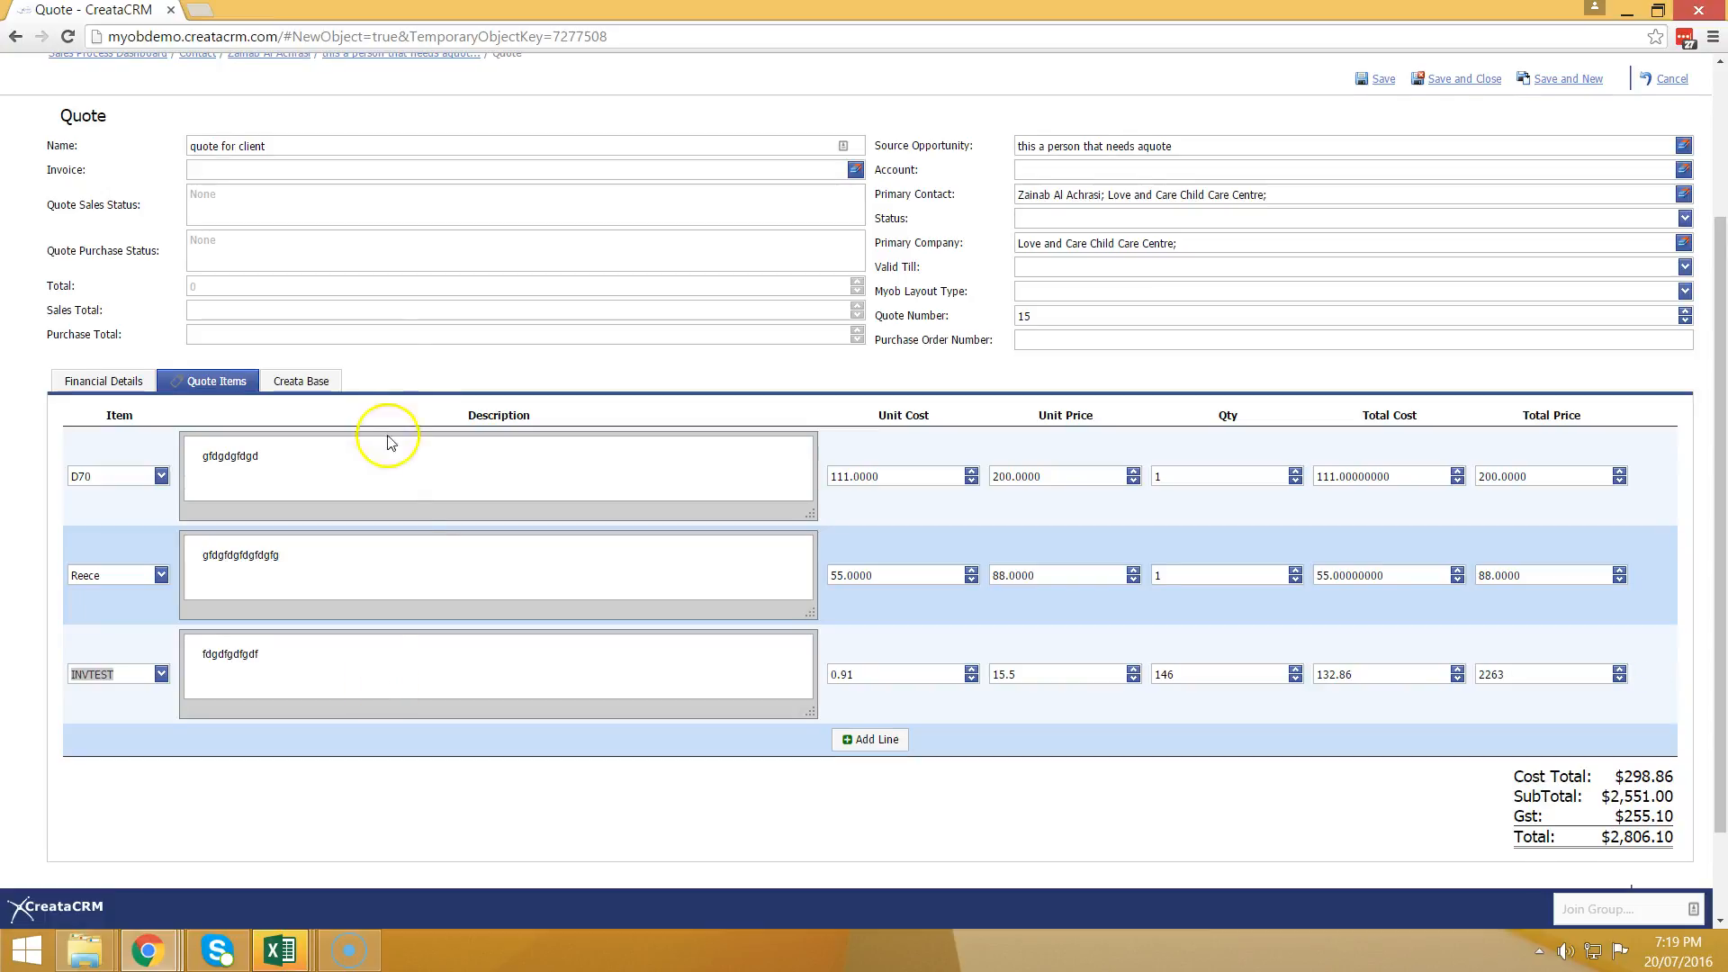
scroll(386, 436, up, 3)
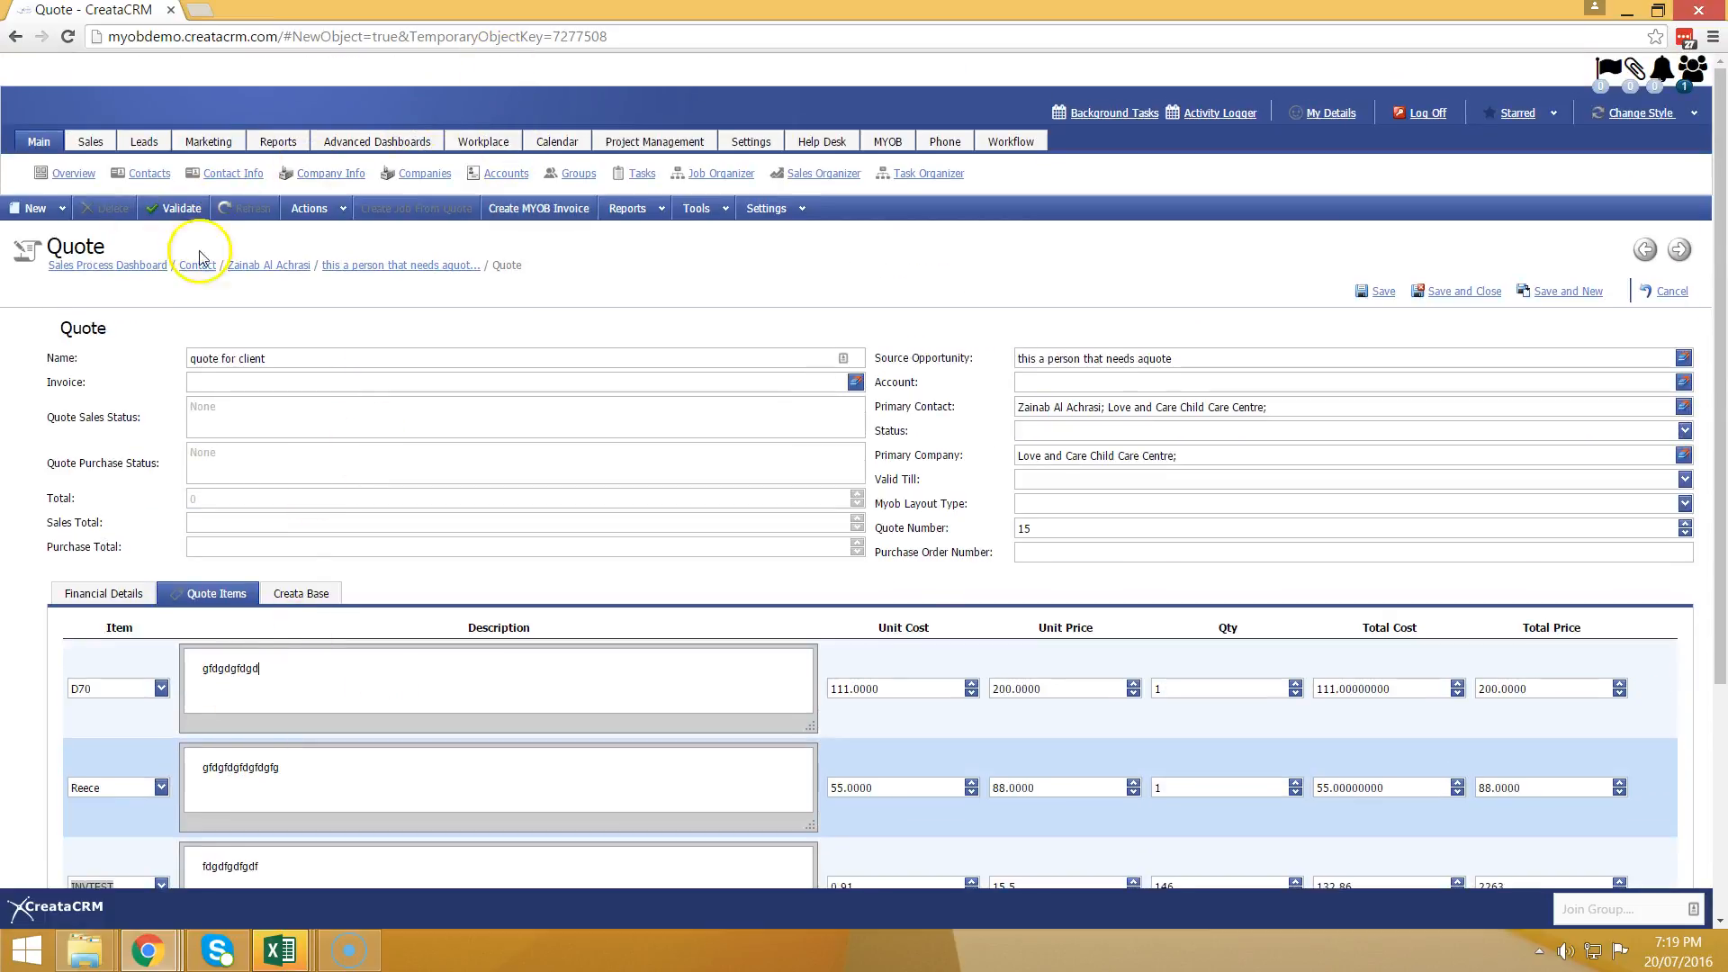
click(1426, 288)
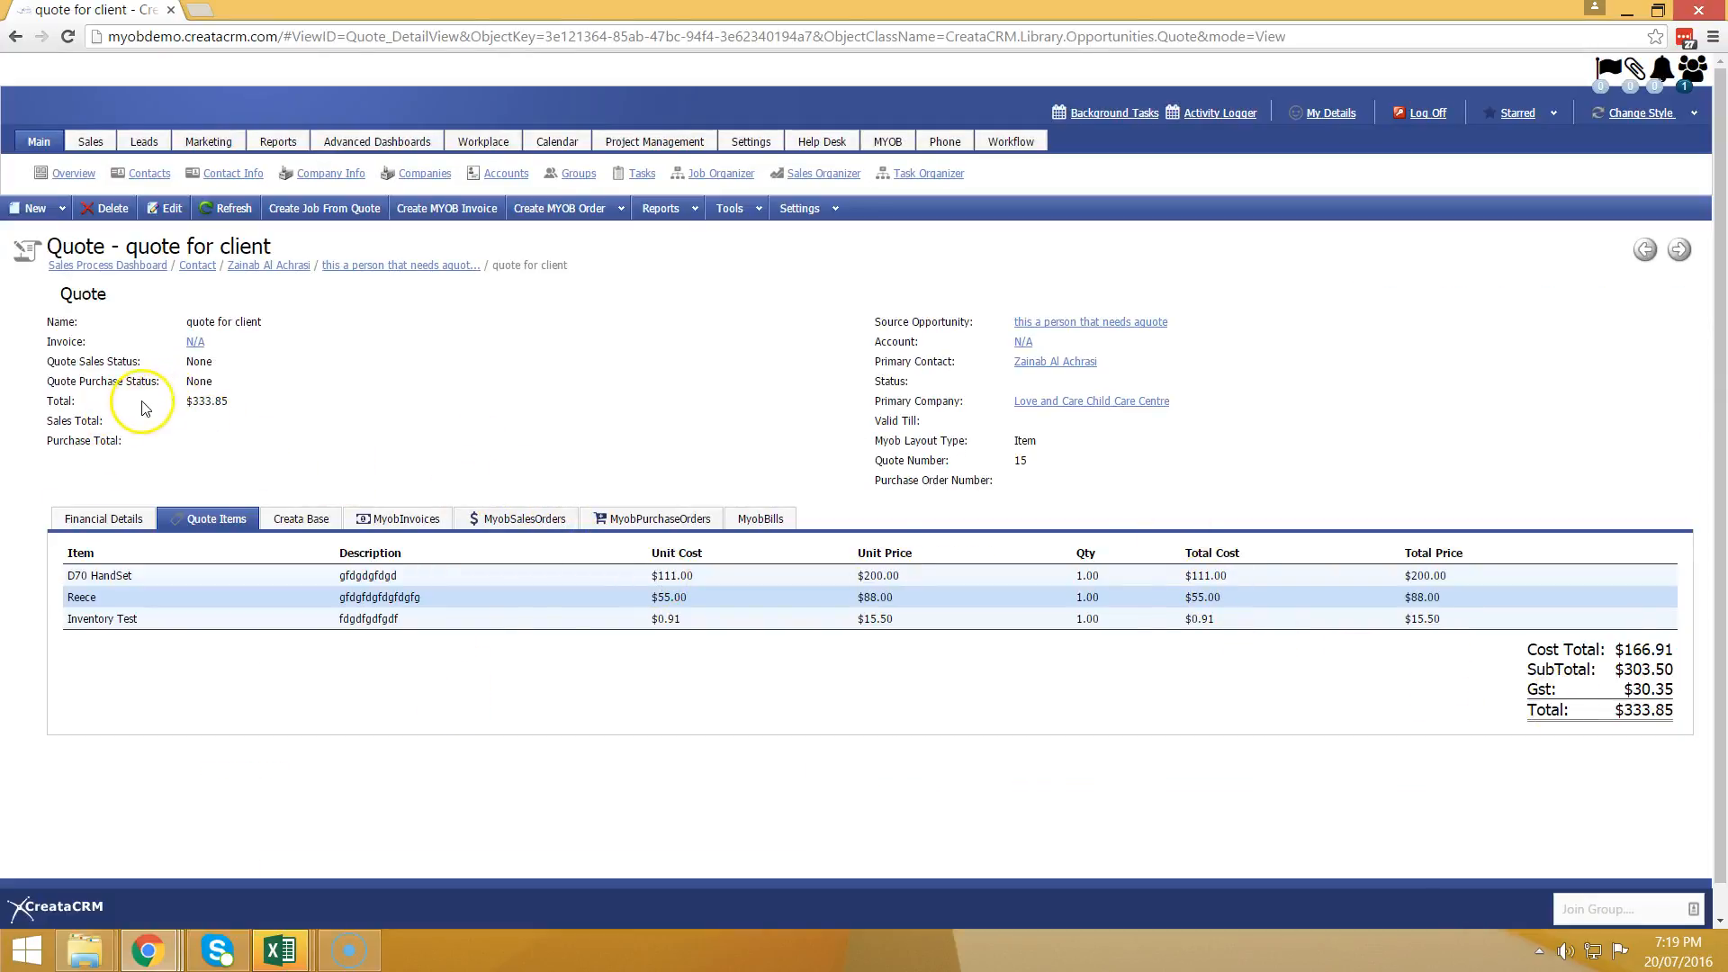
Step: Check the quote's sales and purchase status fields, then view the Quotes list on the MYOB Sales Process Dashboard
drag(48, 362, 160, 383)
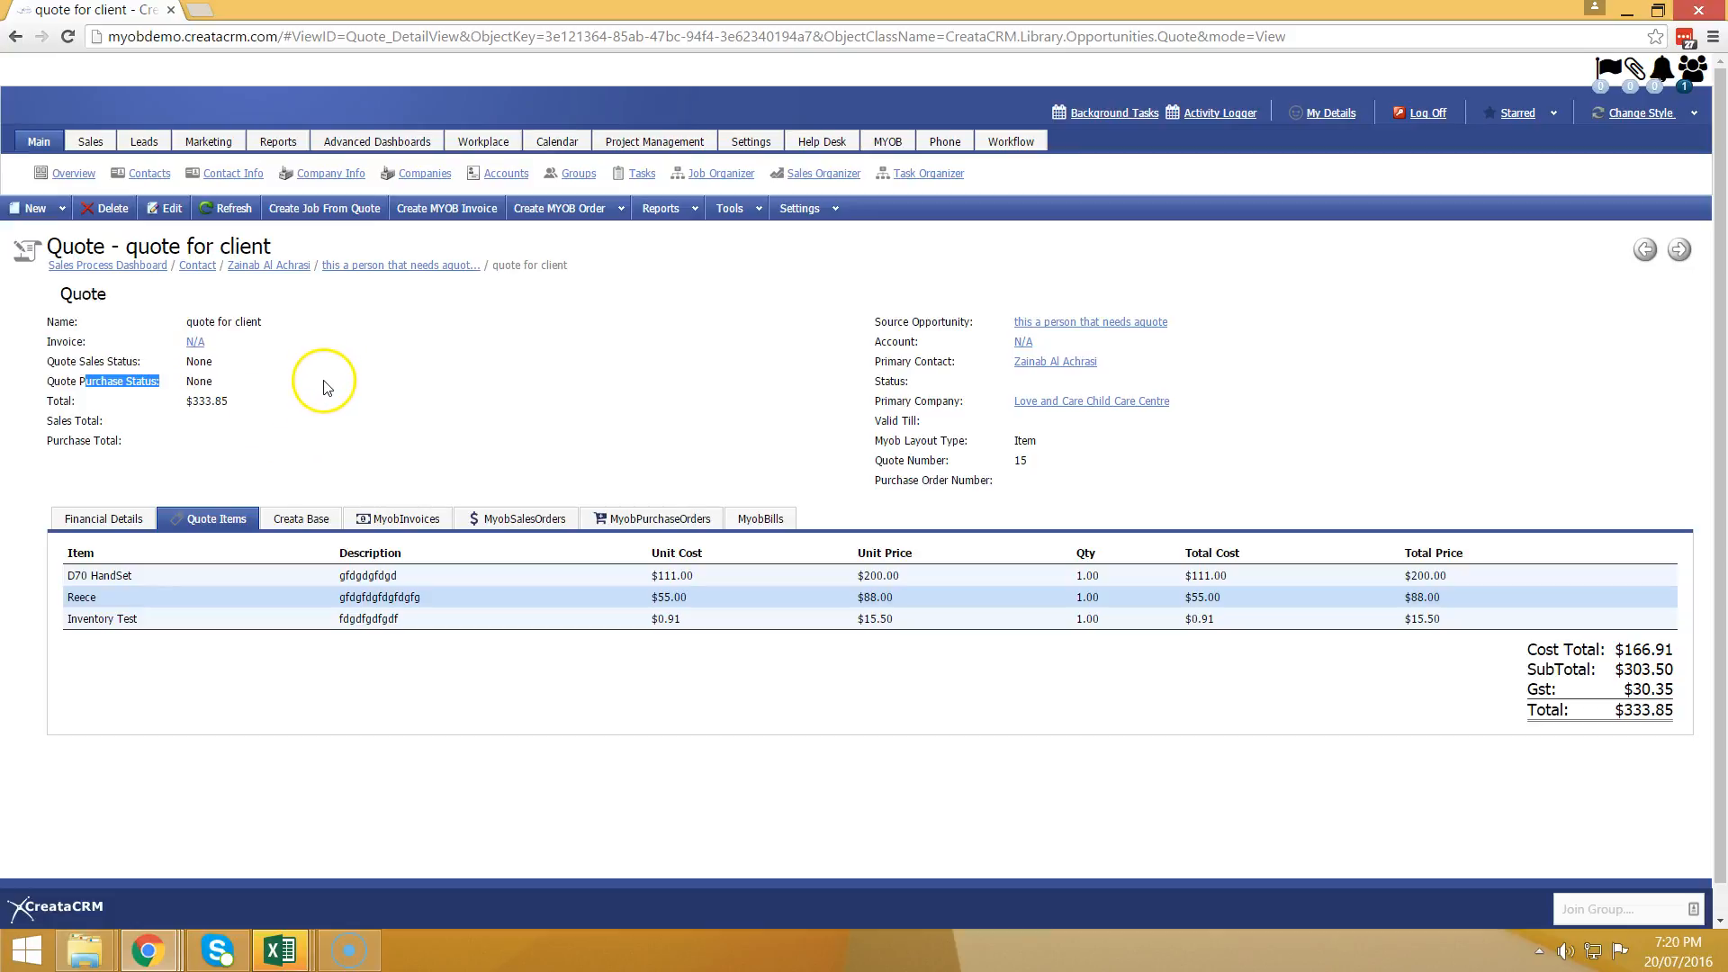
click(266, 790)
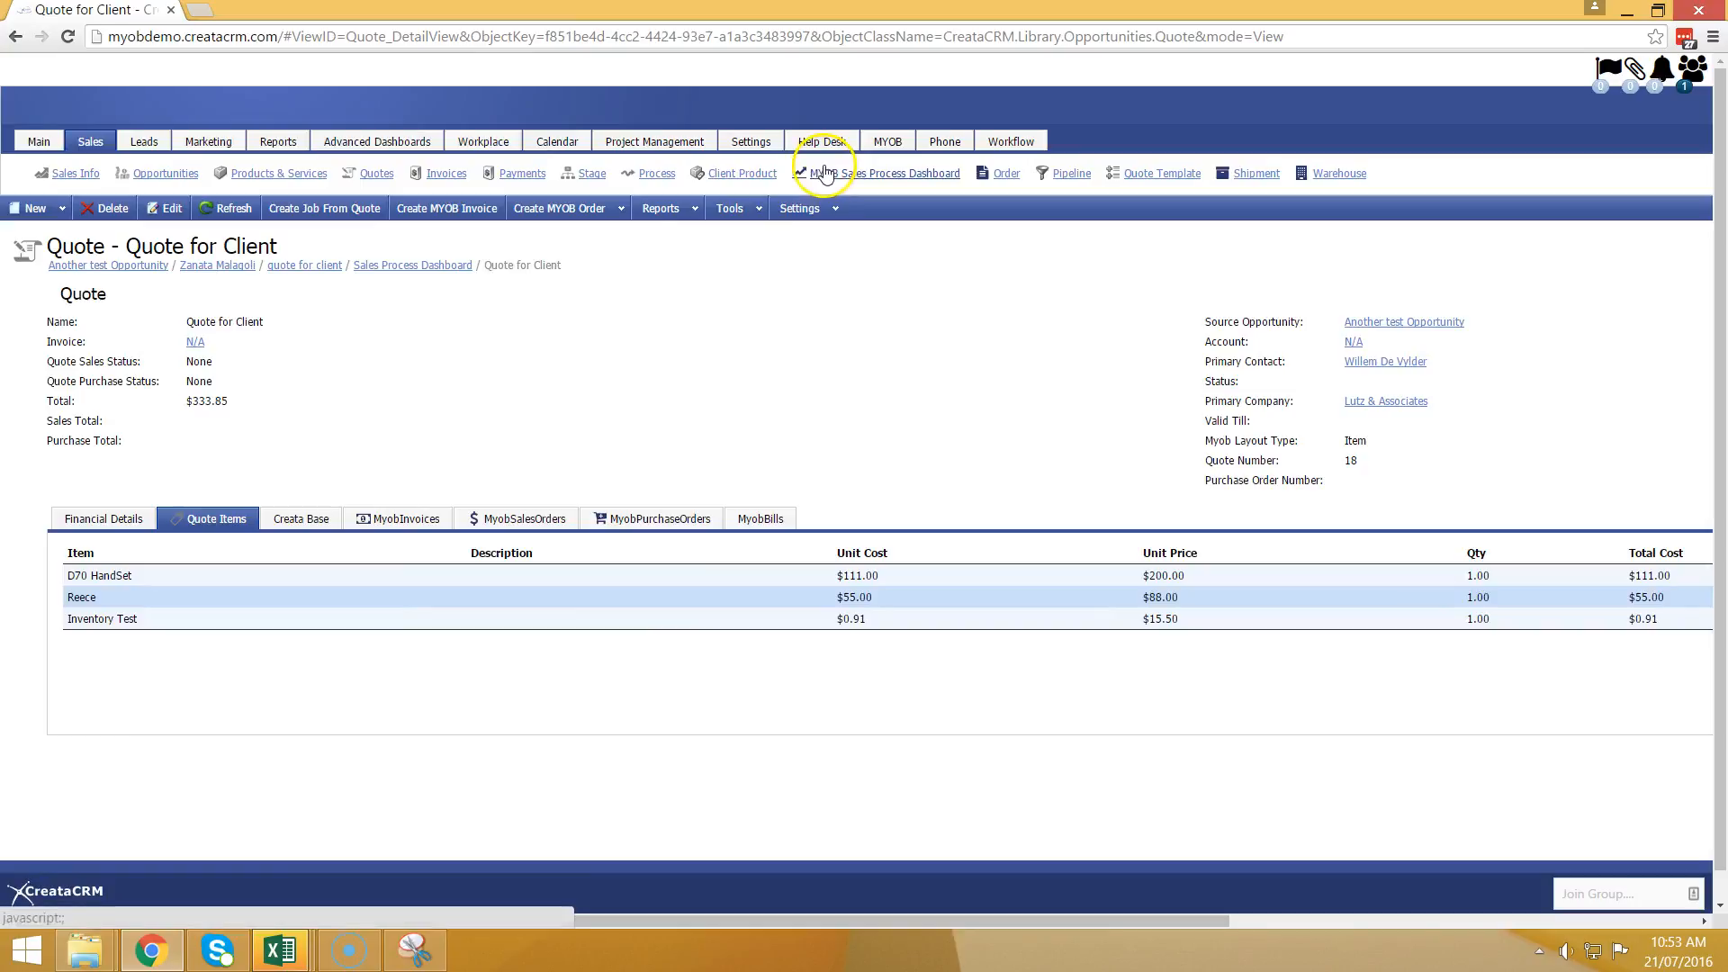
click(825, 172)
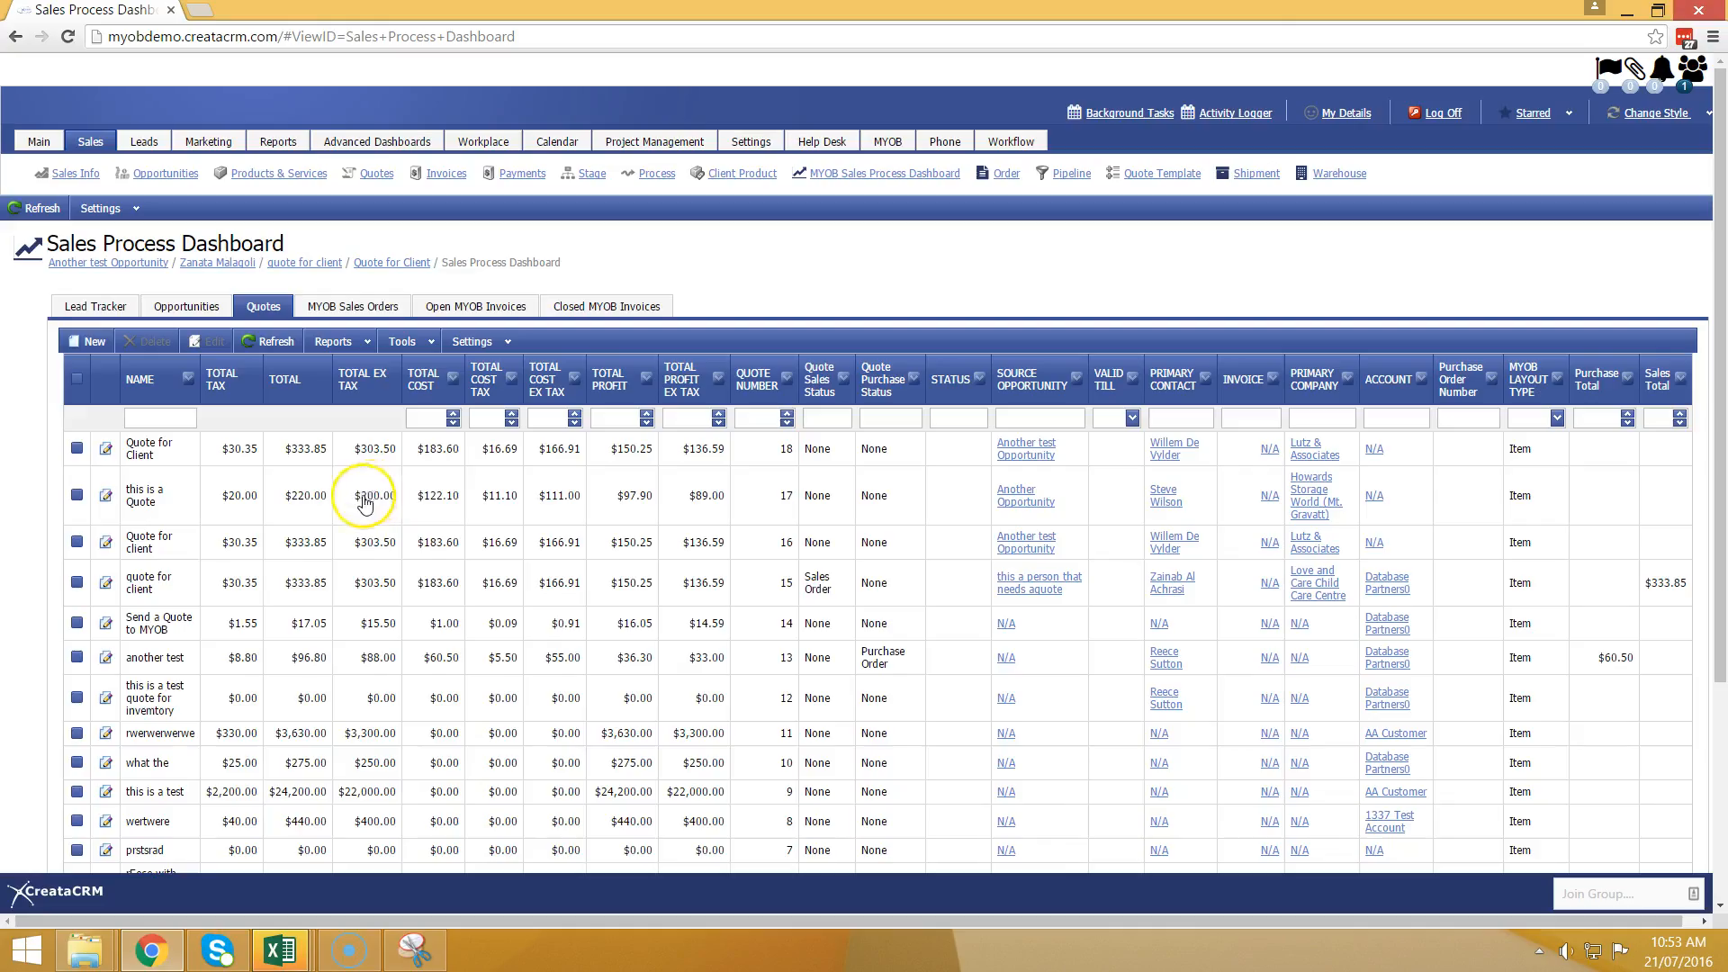
Step: Review the dashboard's Lead Tracker, Opportunities, Quotes, MYOB Sales Orders and Open MYOB Invoices lists, ending on the Quotes list
click(97, 306)
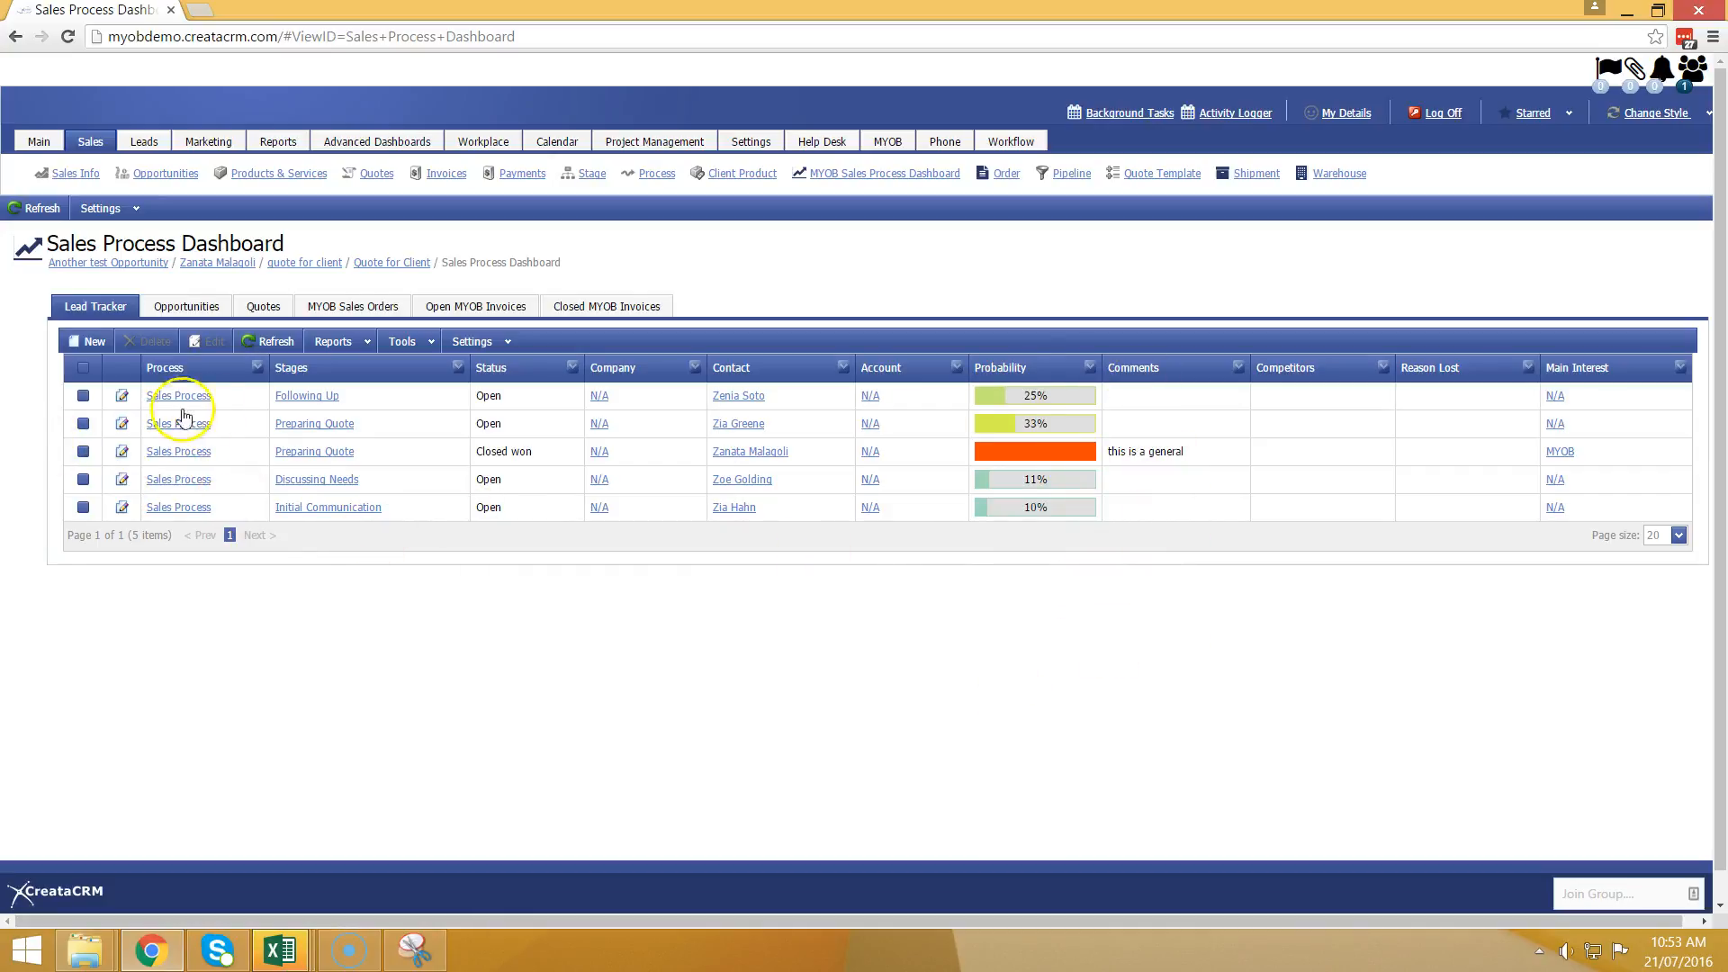
click(186, 306)
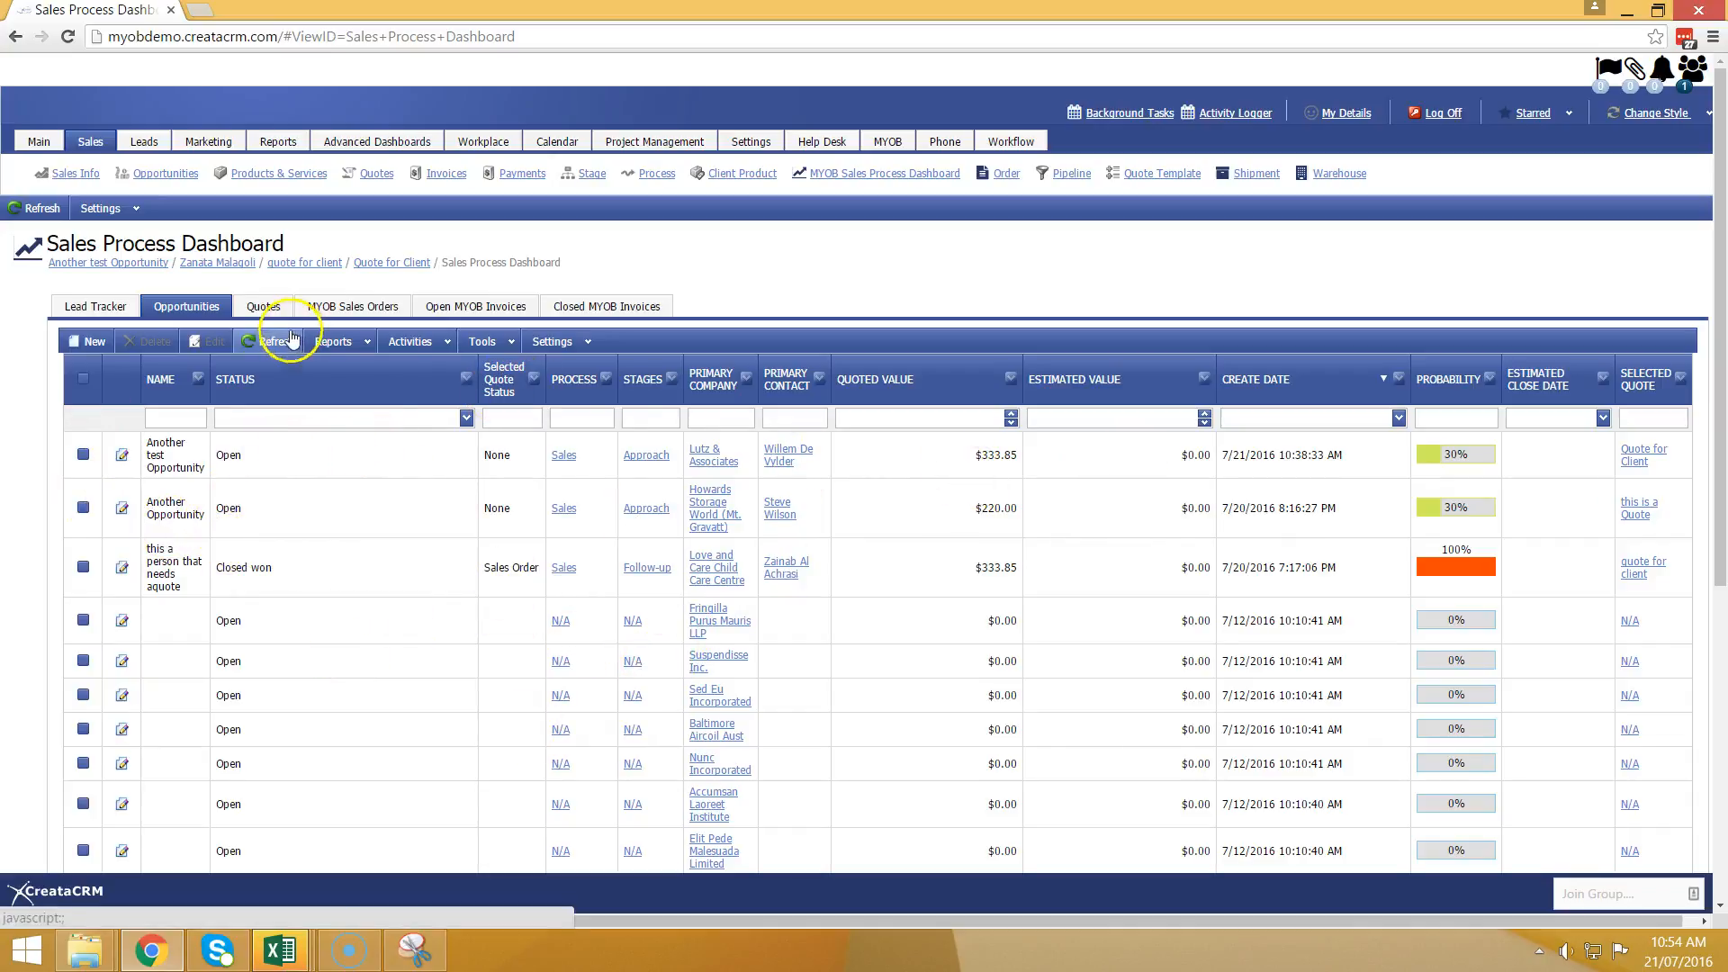
click(264, 307)
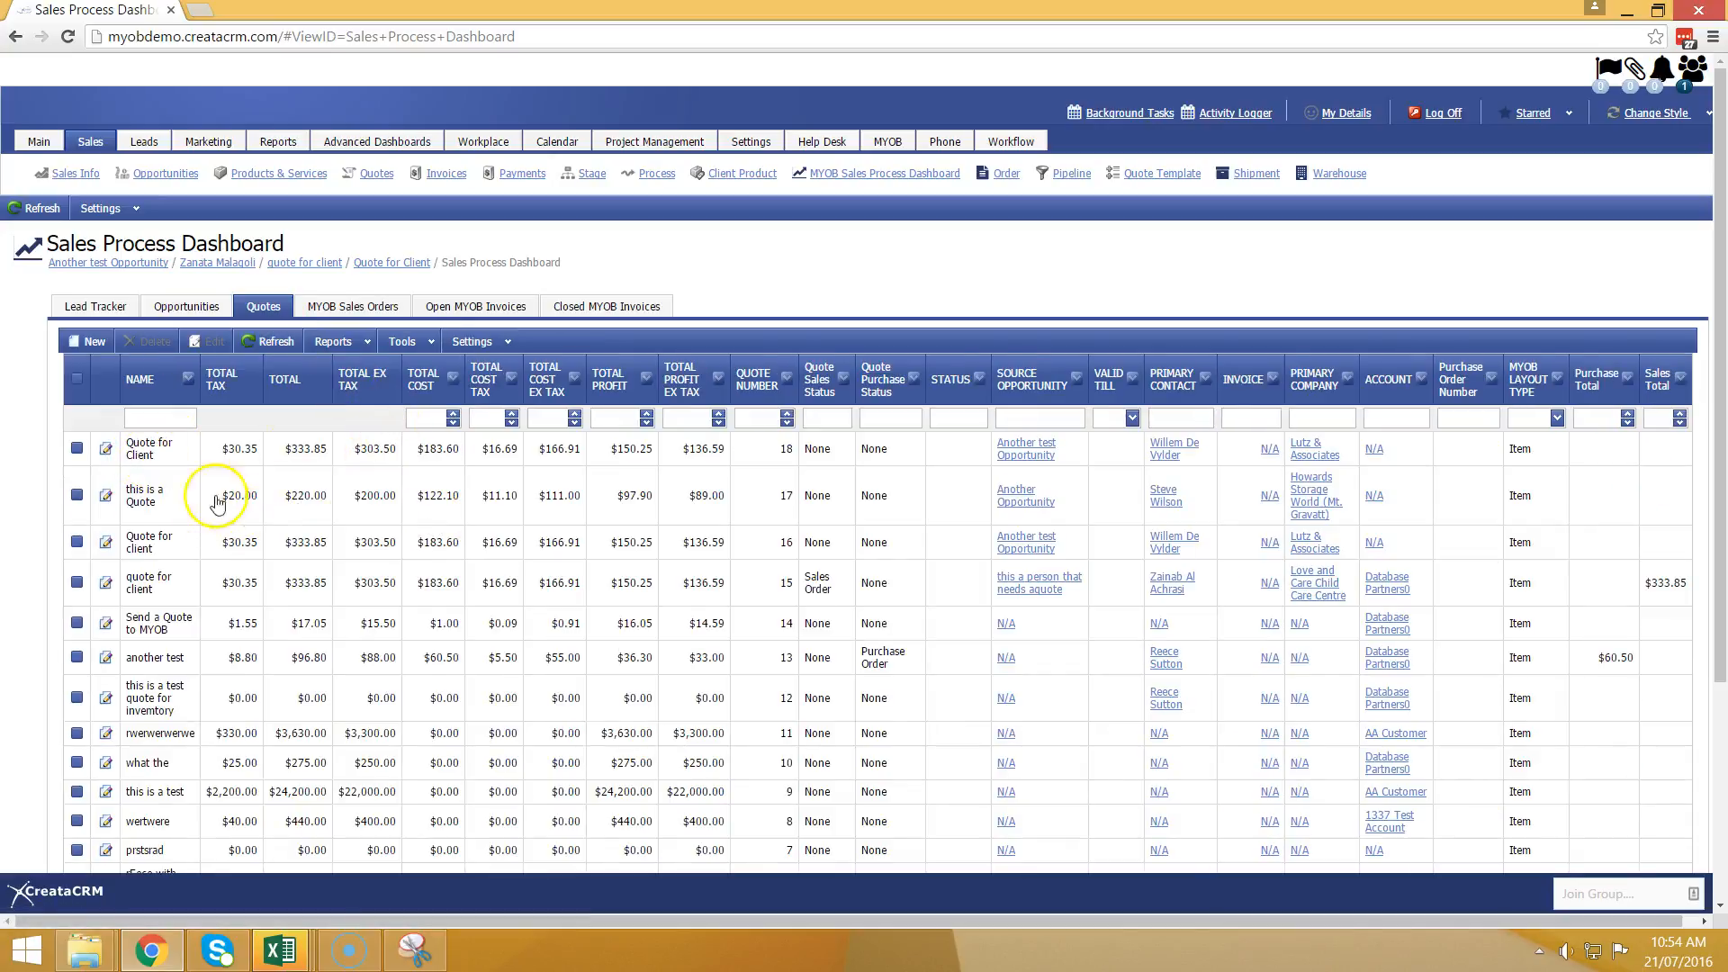
click(196, 308)
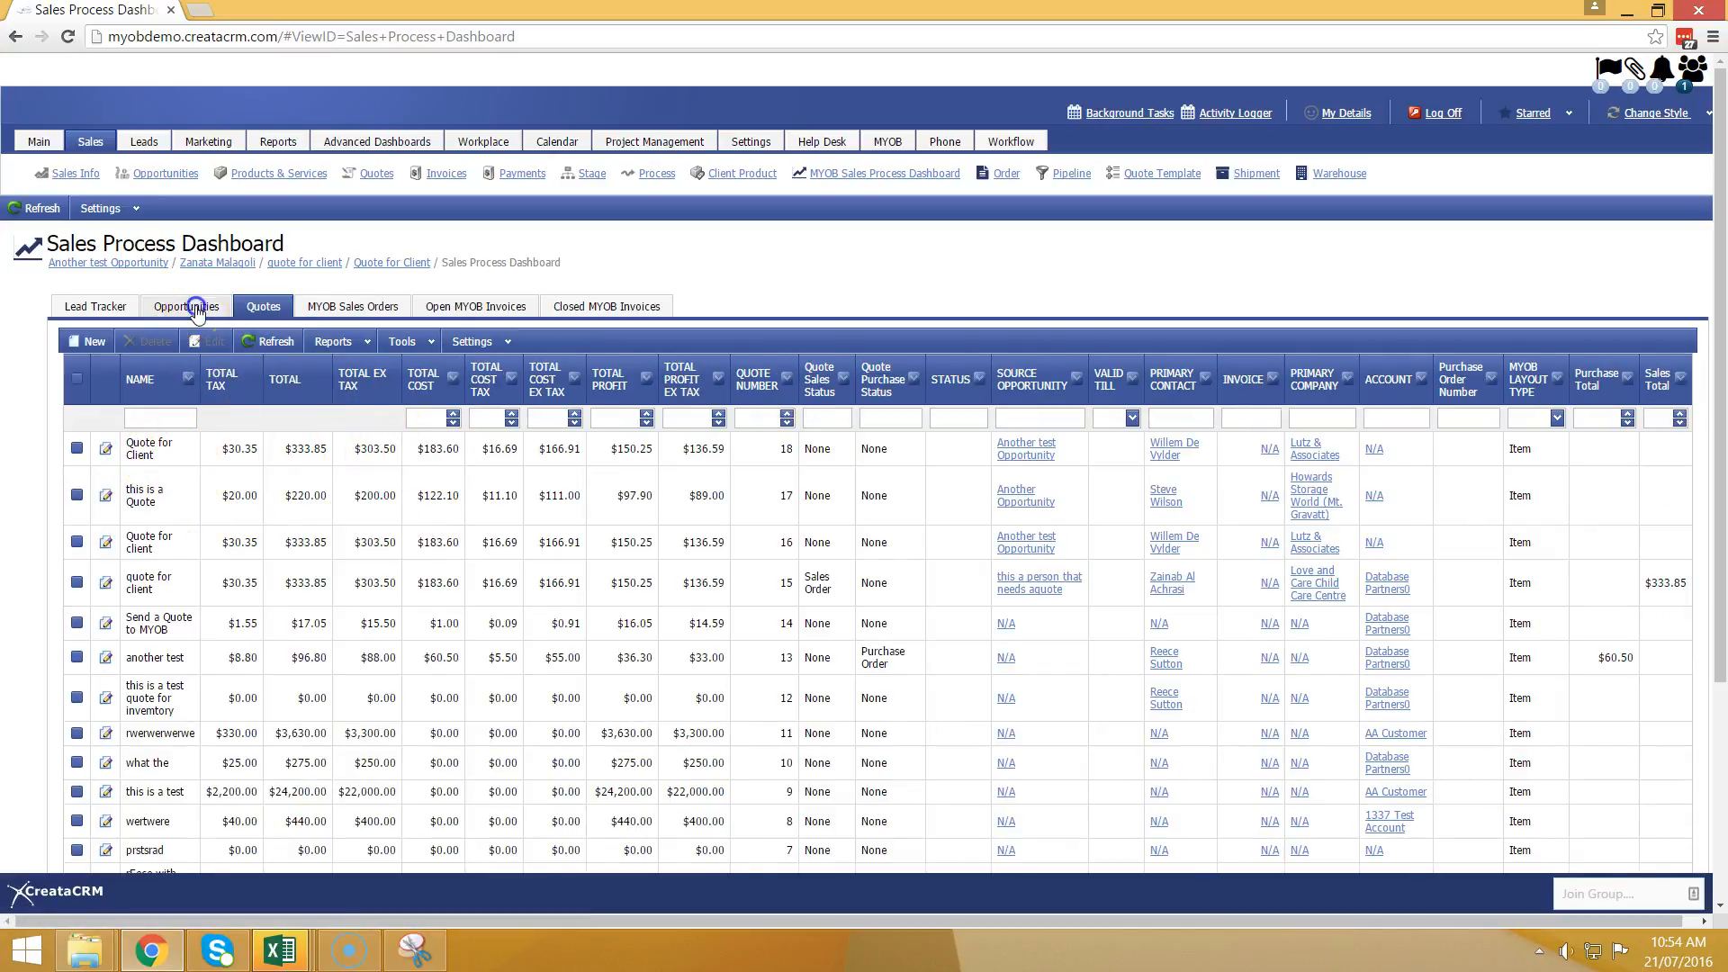
click(261, 310)
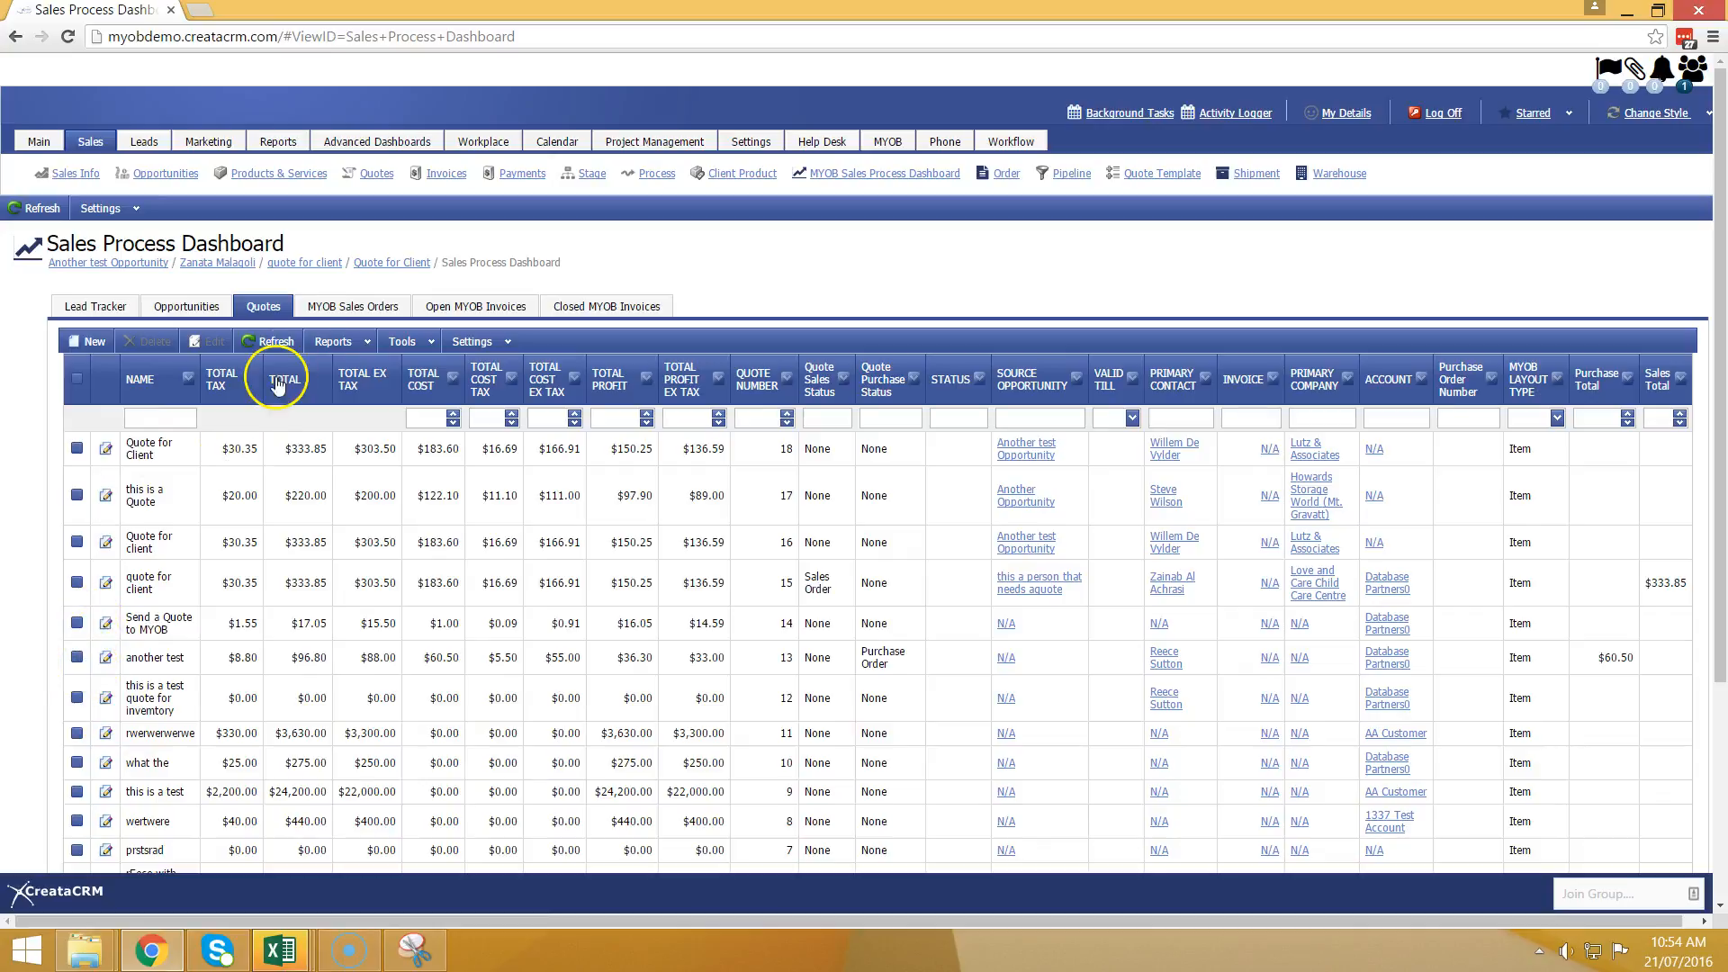
click(346, 306)
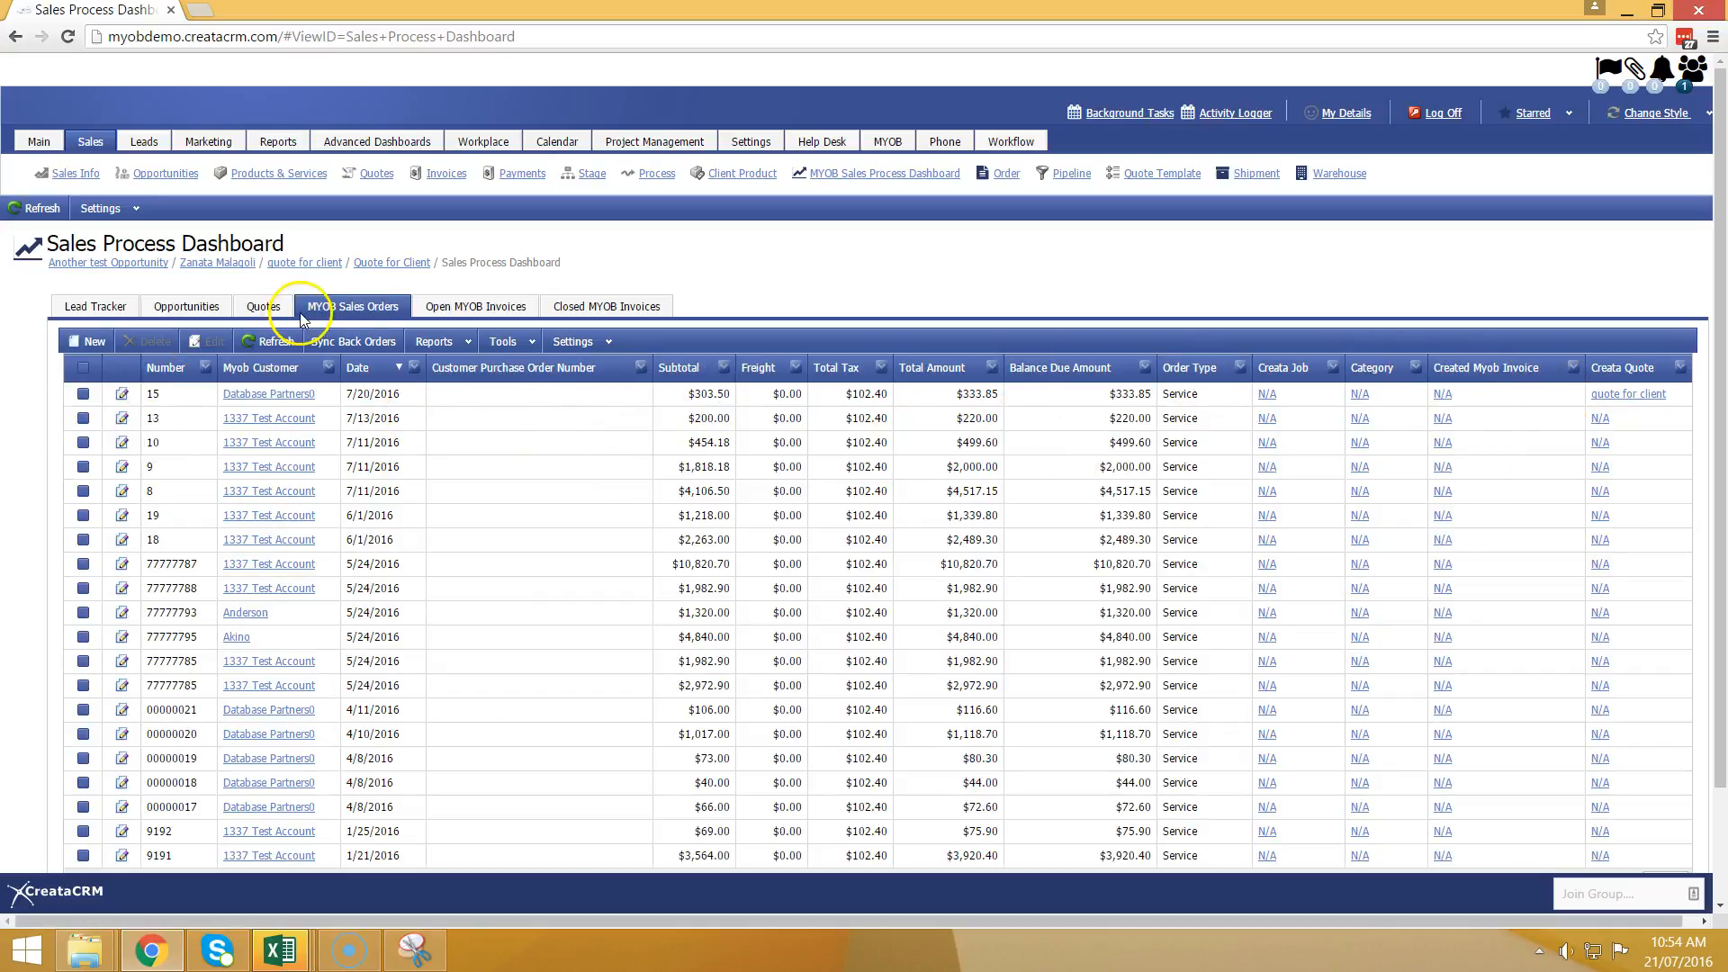
click(473, 306)
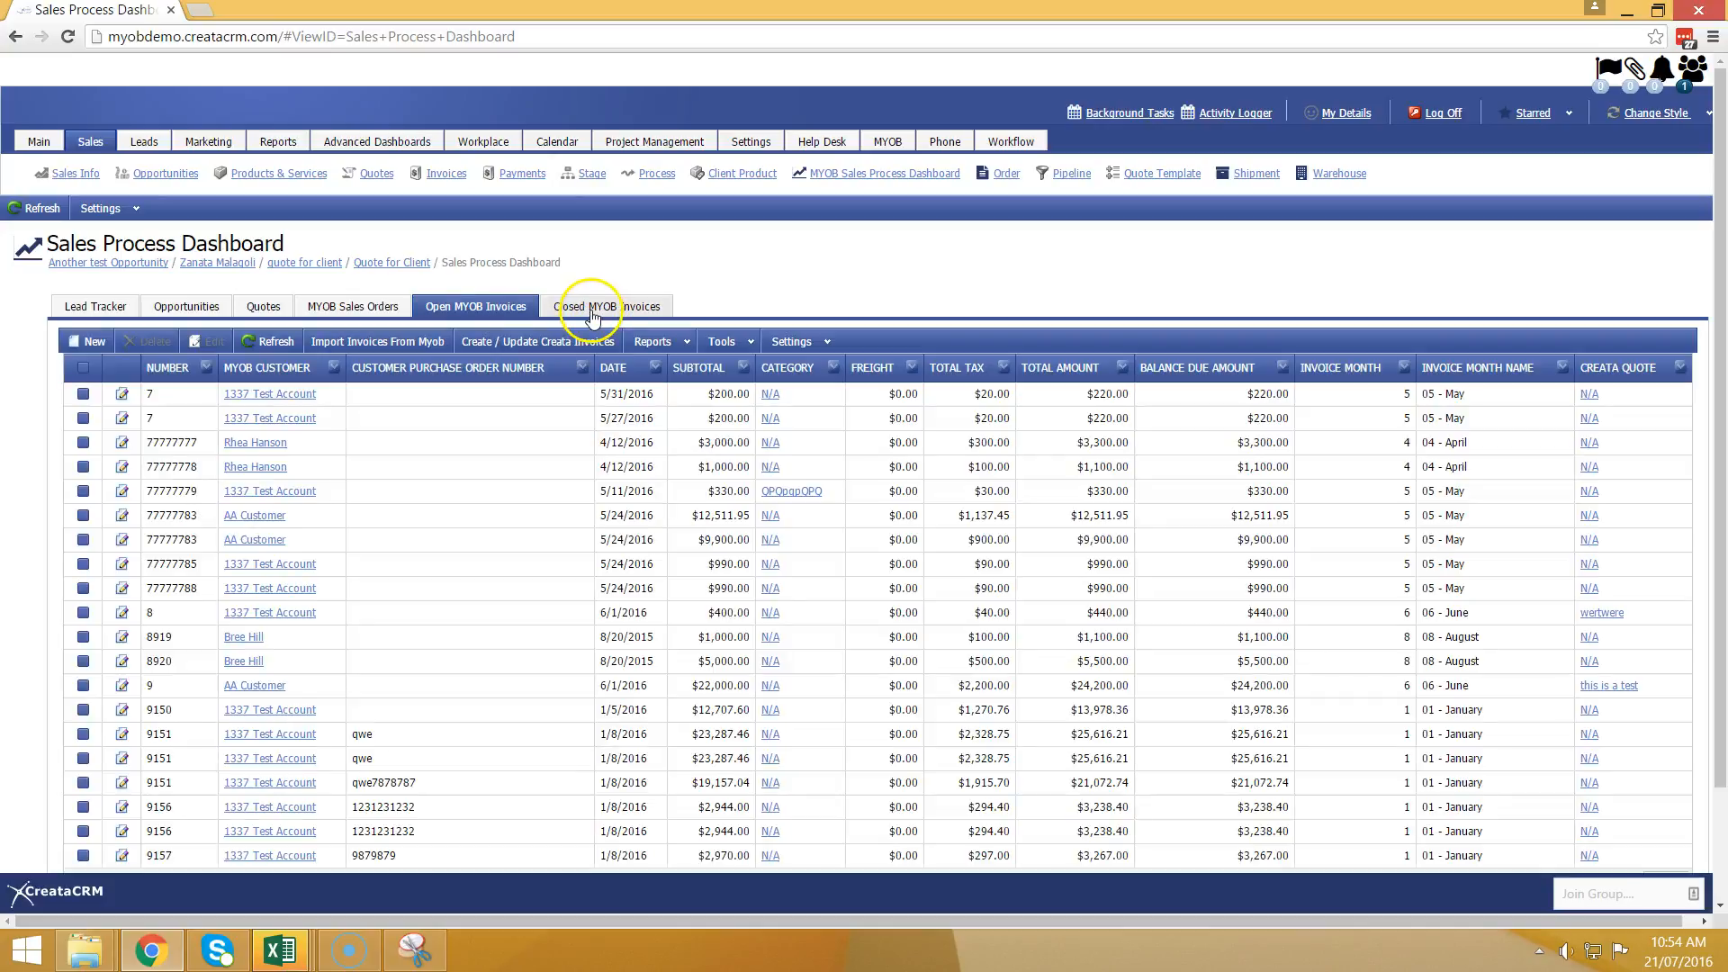
click(351, 308)
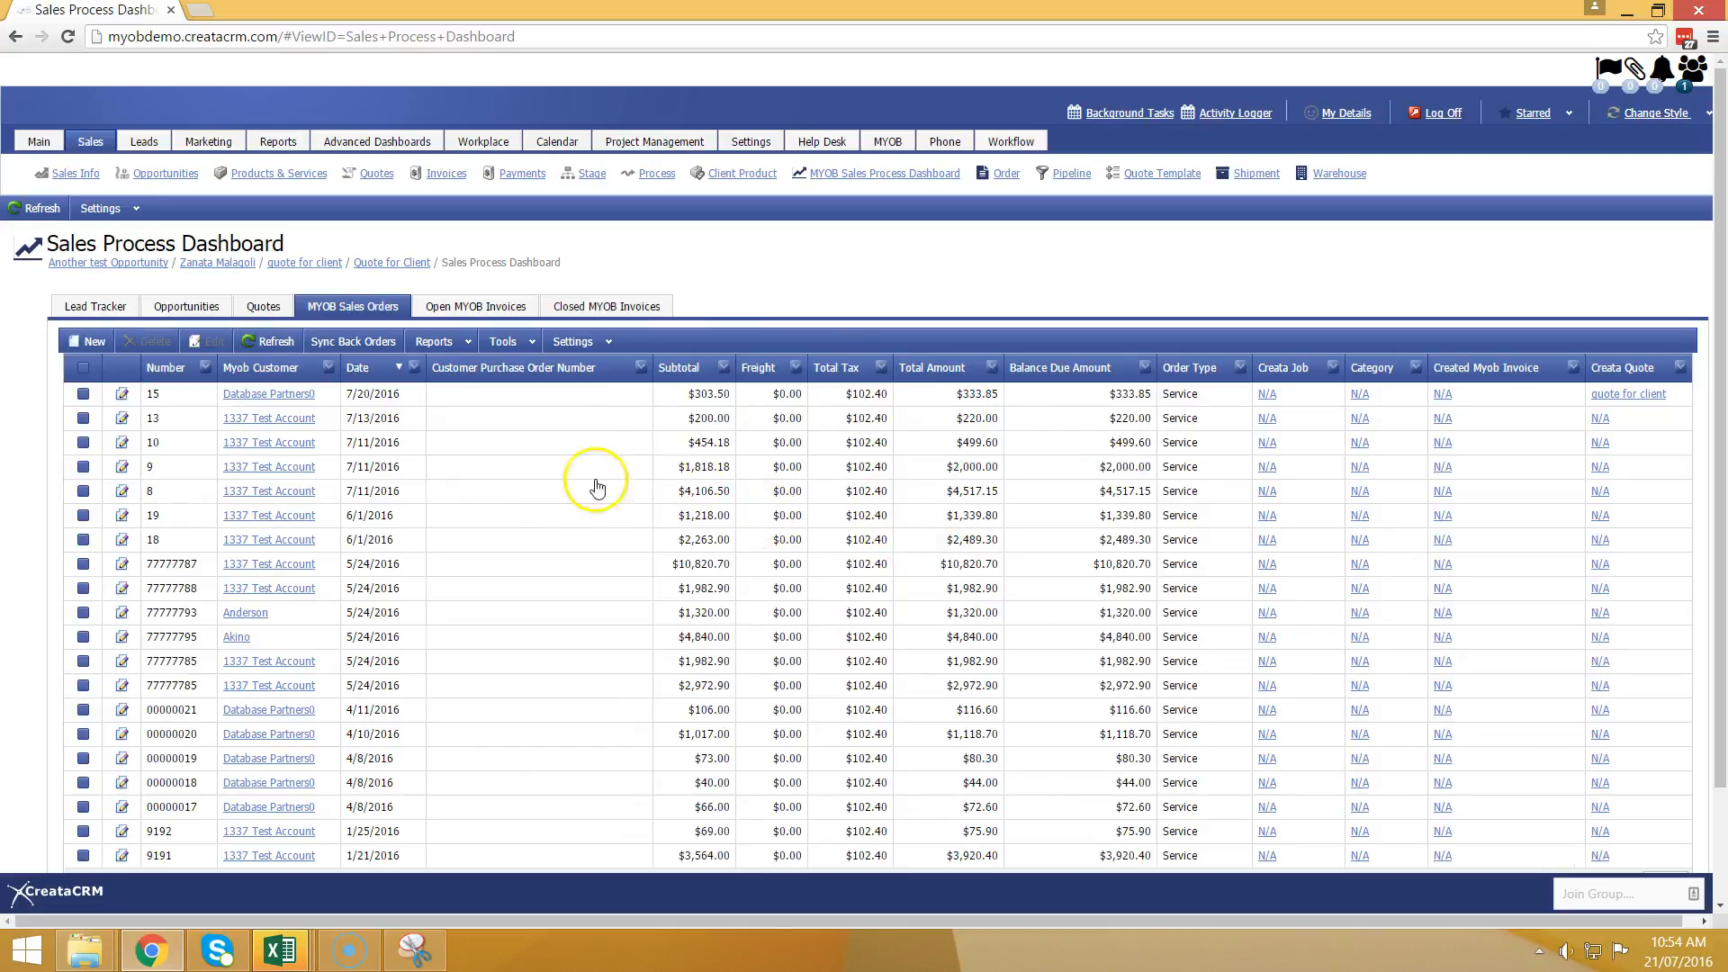
click(267, 308)
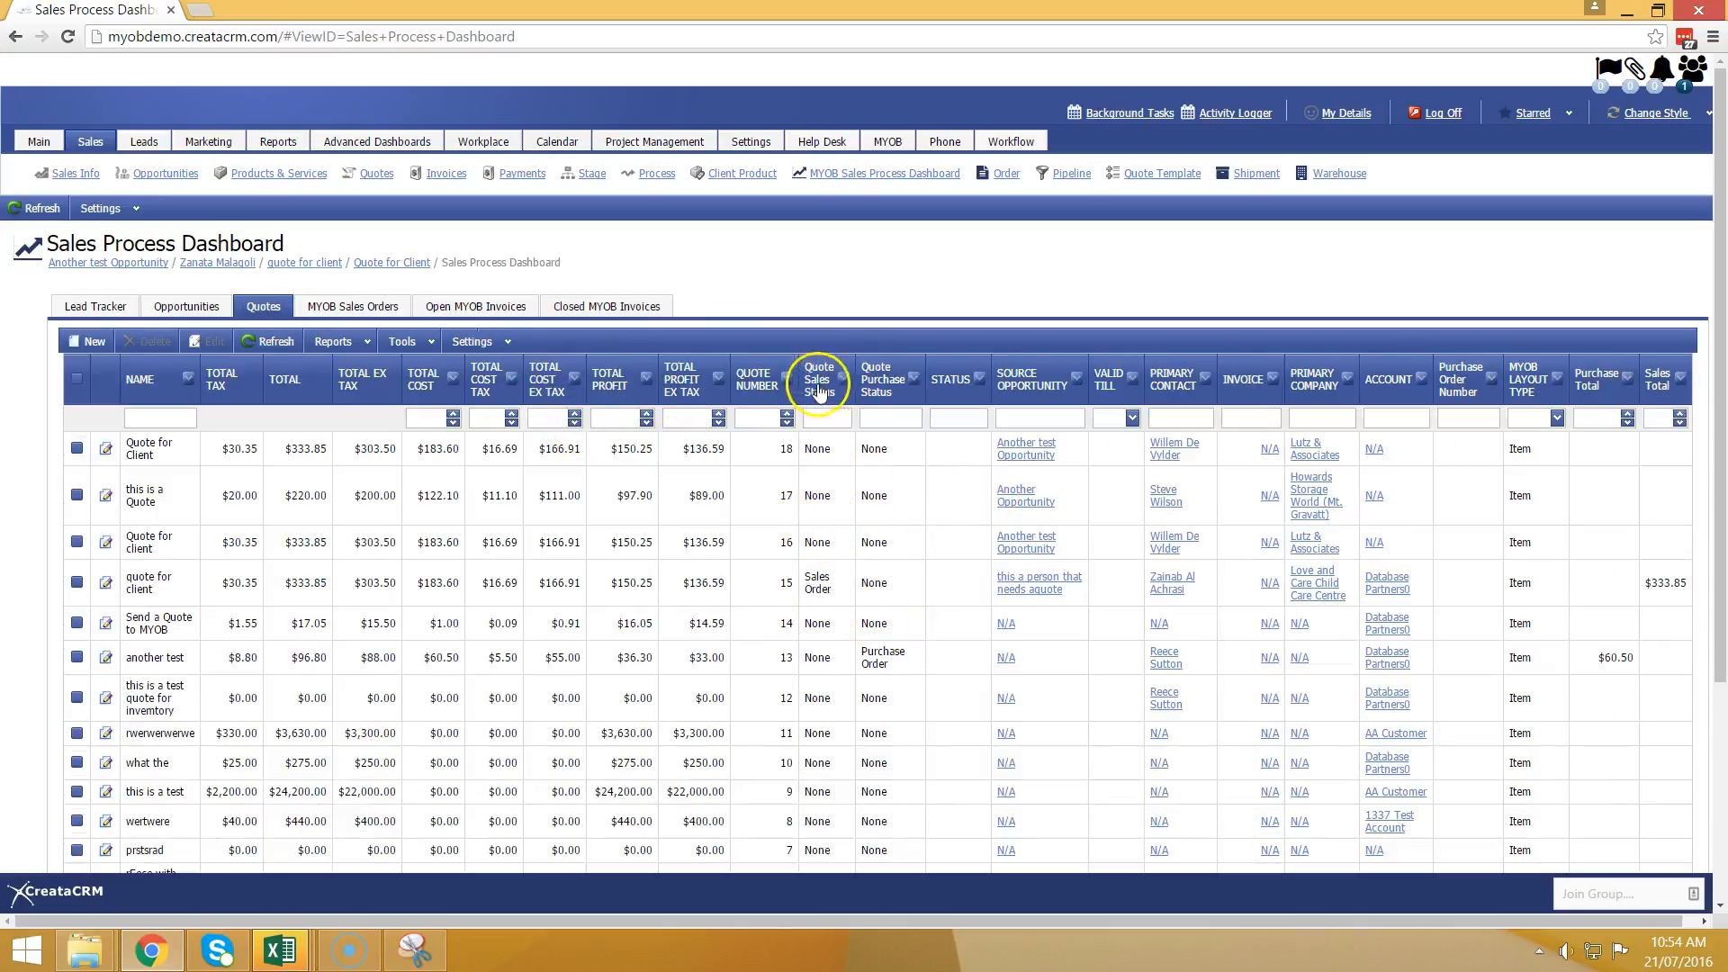
Step: Sort the Quotes list by Quote Sales Status in descending order, check the MYOB Sales Orders list, and return to the quotes
click(846, 419)
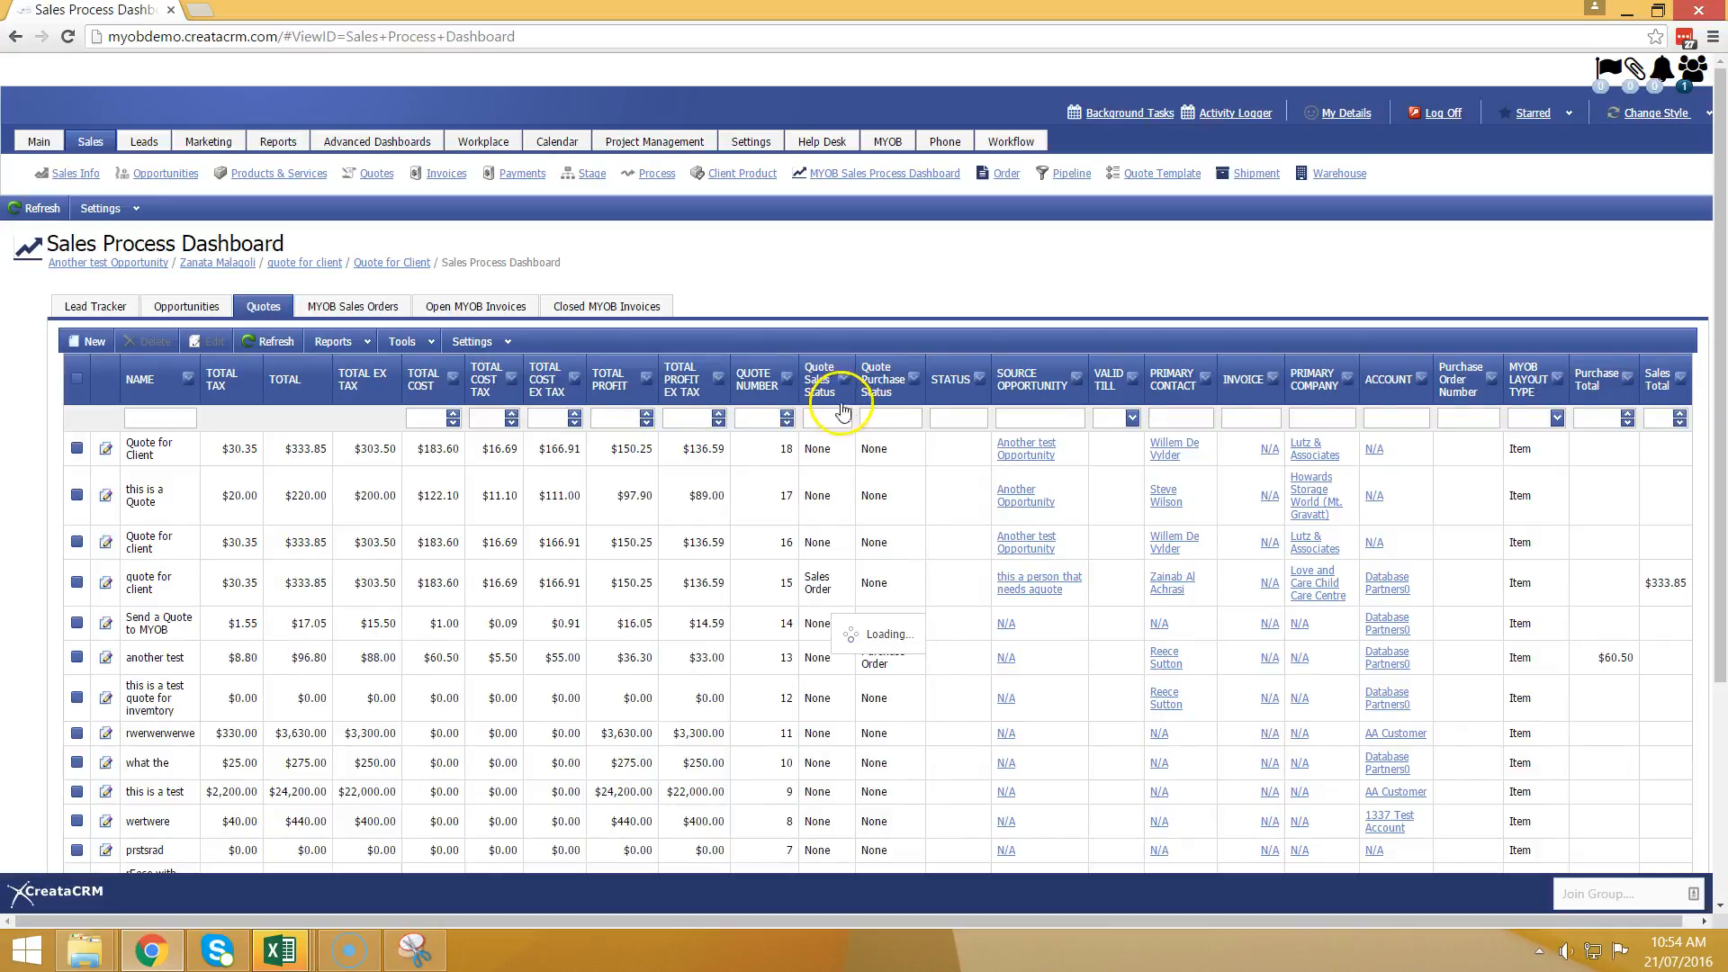
click(869, 522)
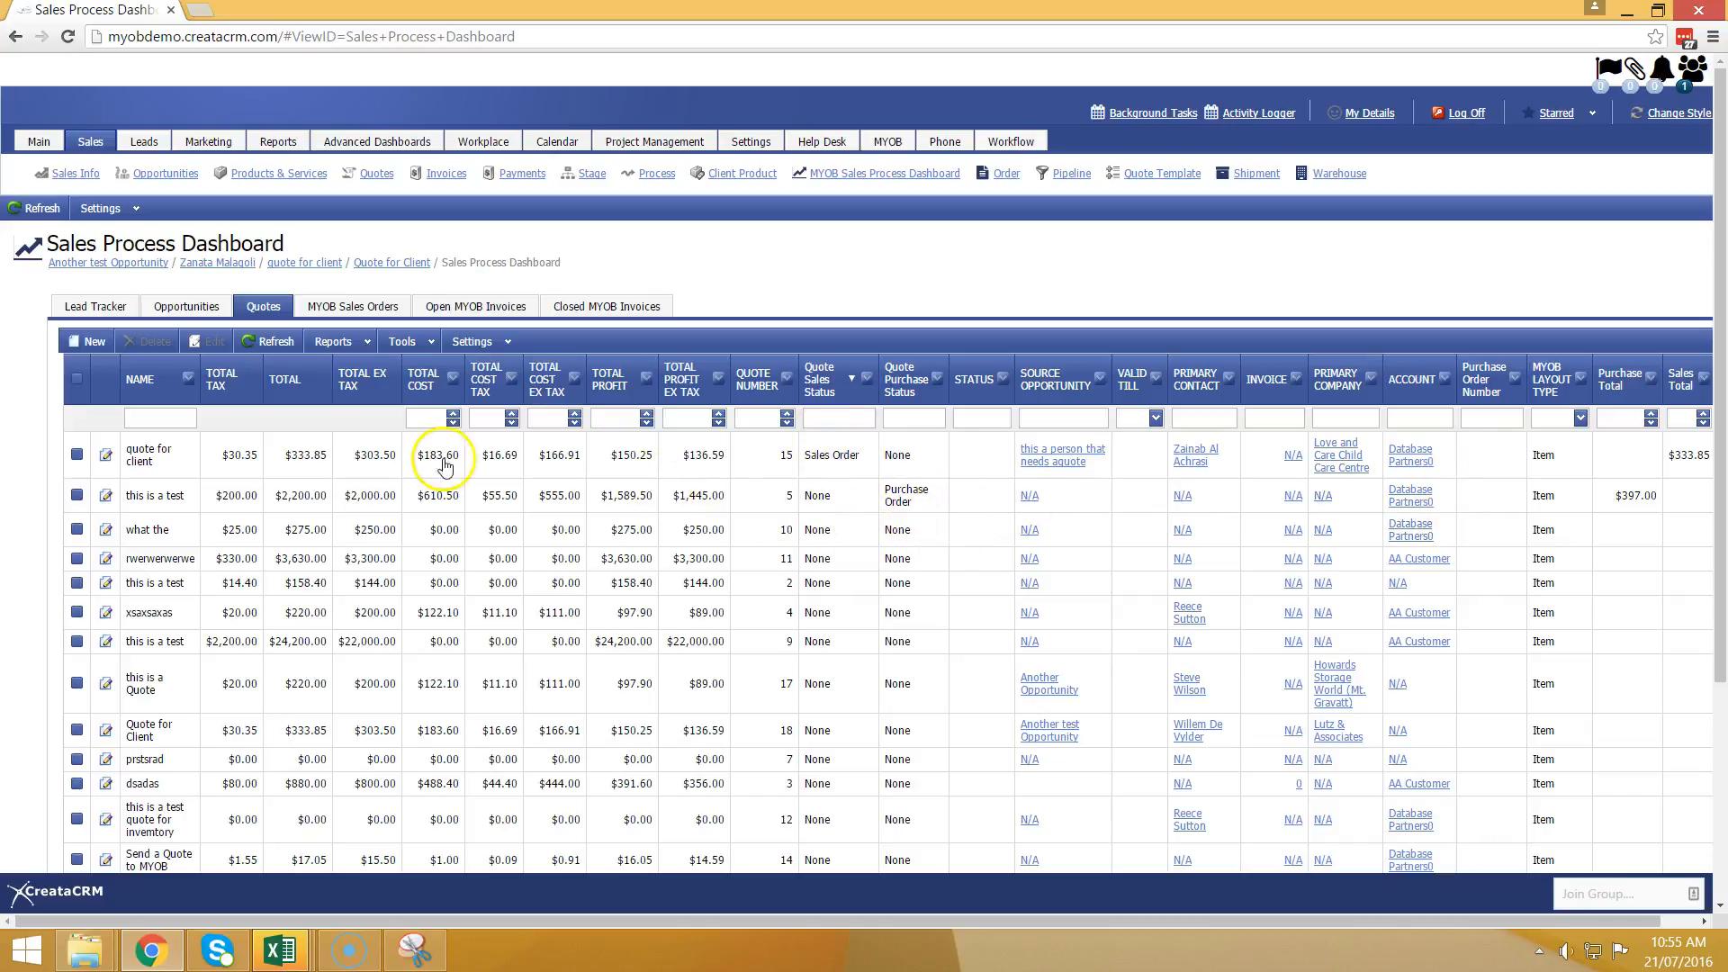
click(353, 306)
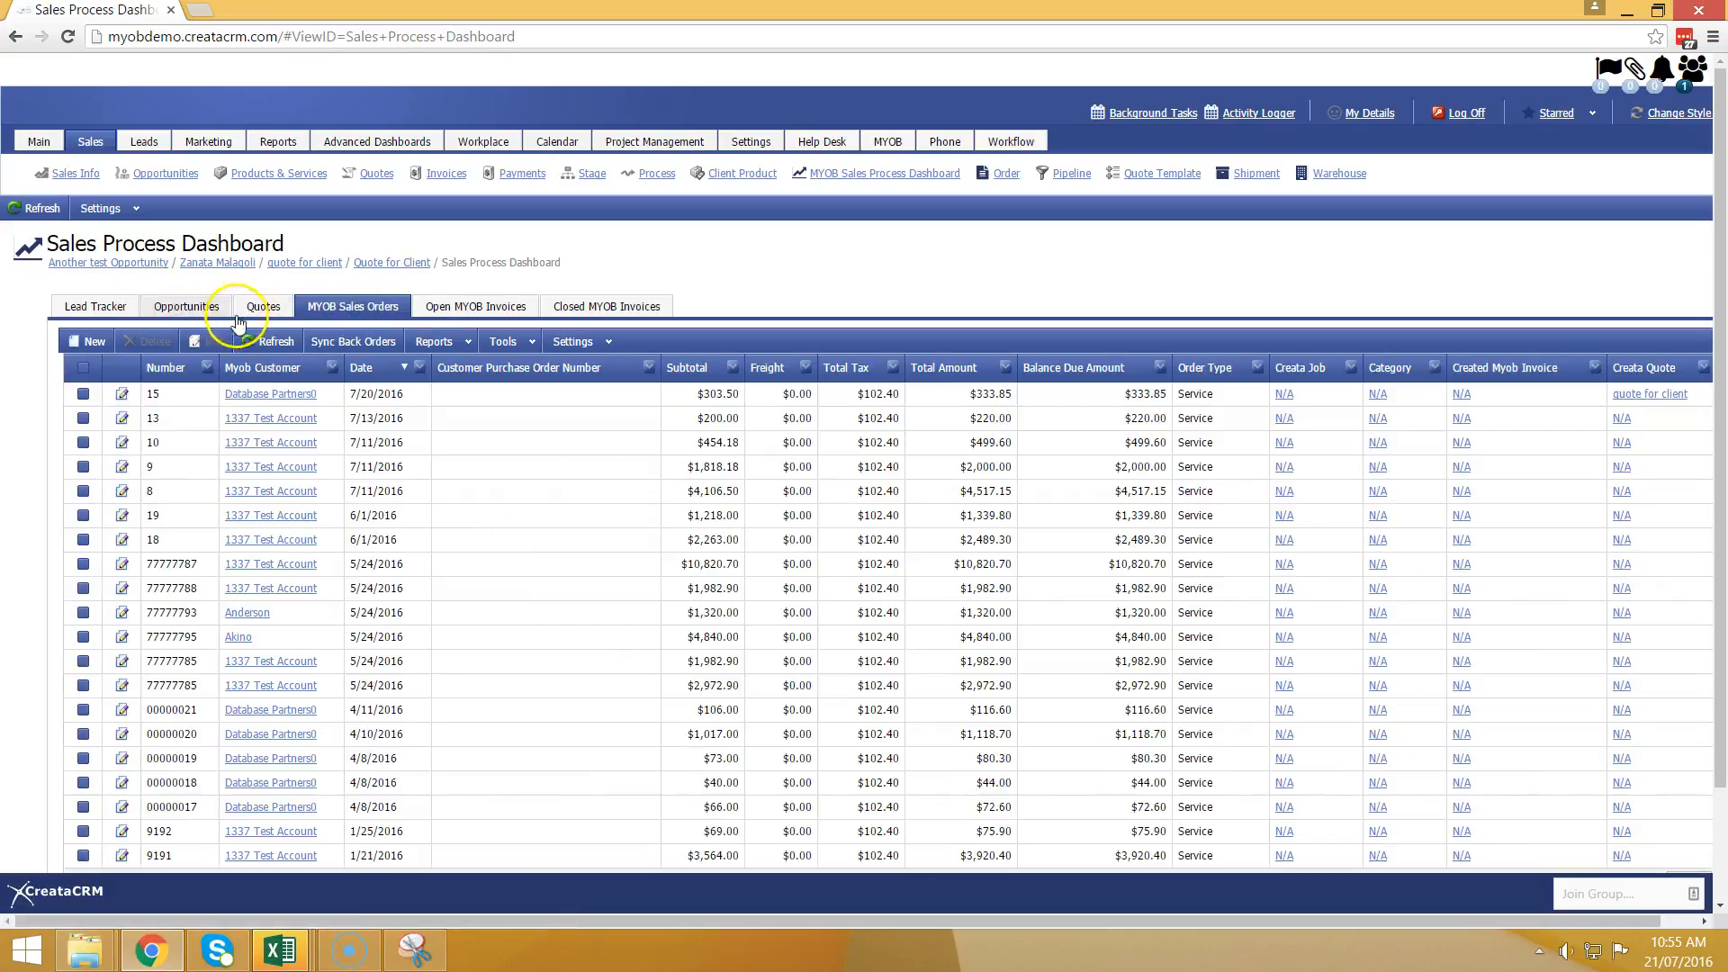
click(270, 306)
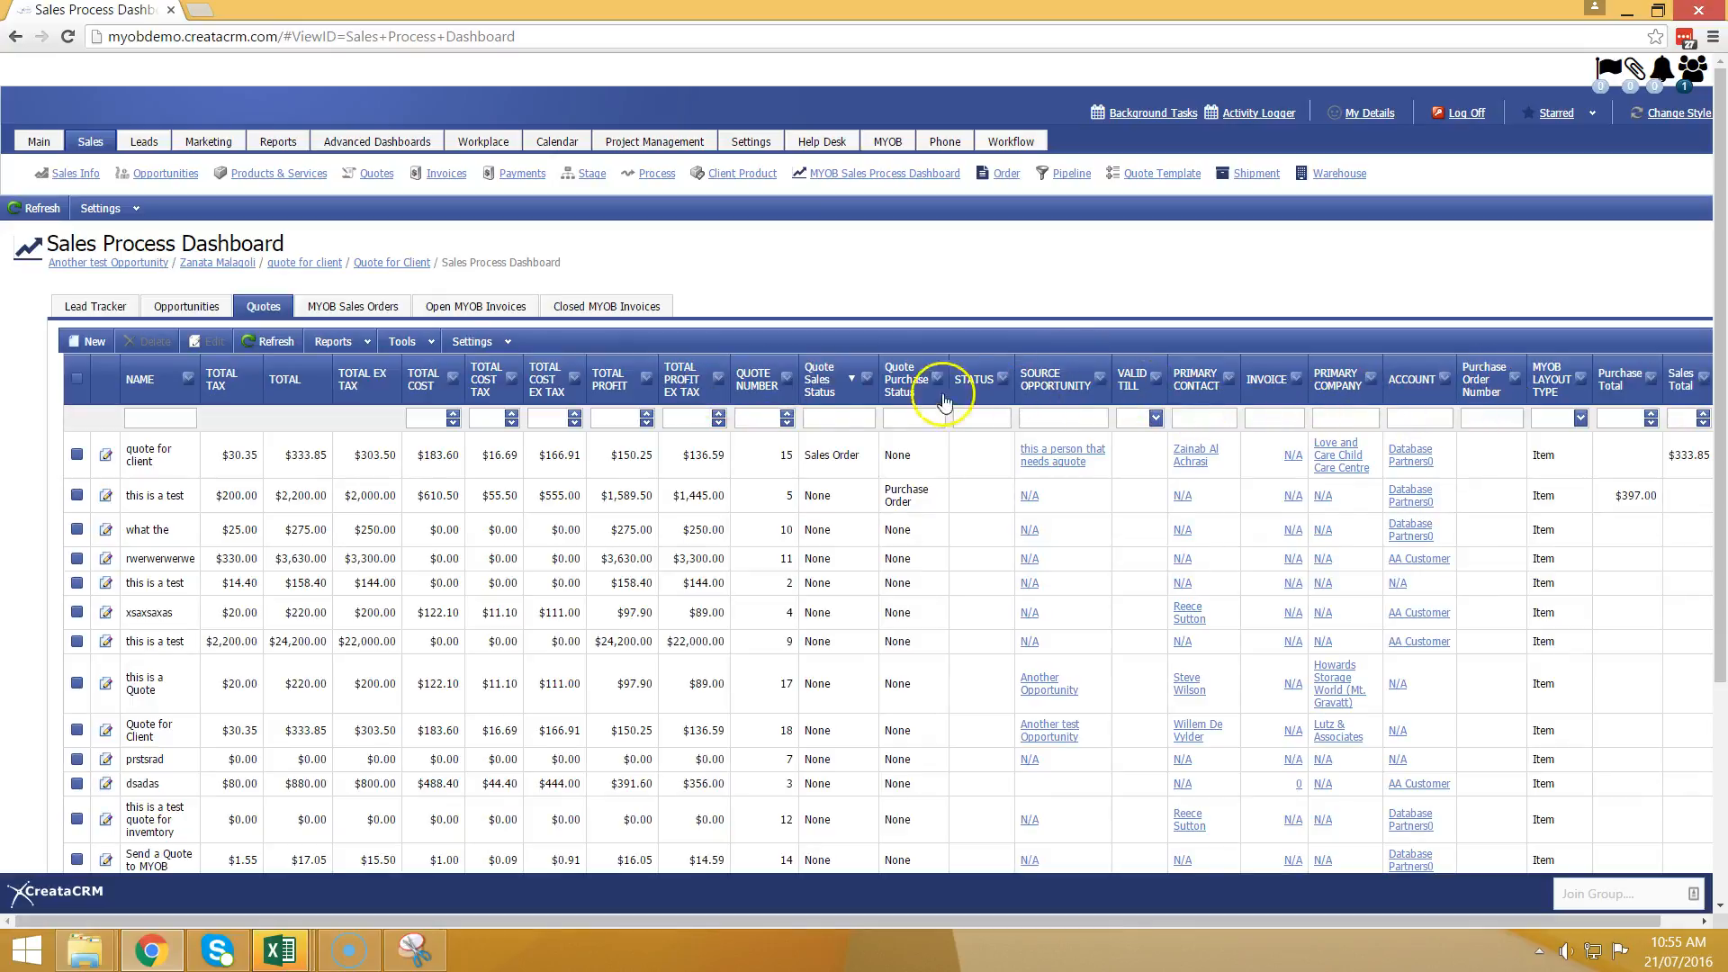
Step: Sort the quotes by Quote Number in descending order, open the newest Quote for Client, and look at its edit form without changing it
click(765, 389)
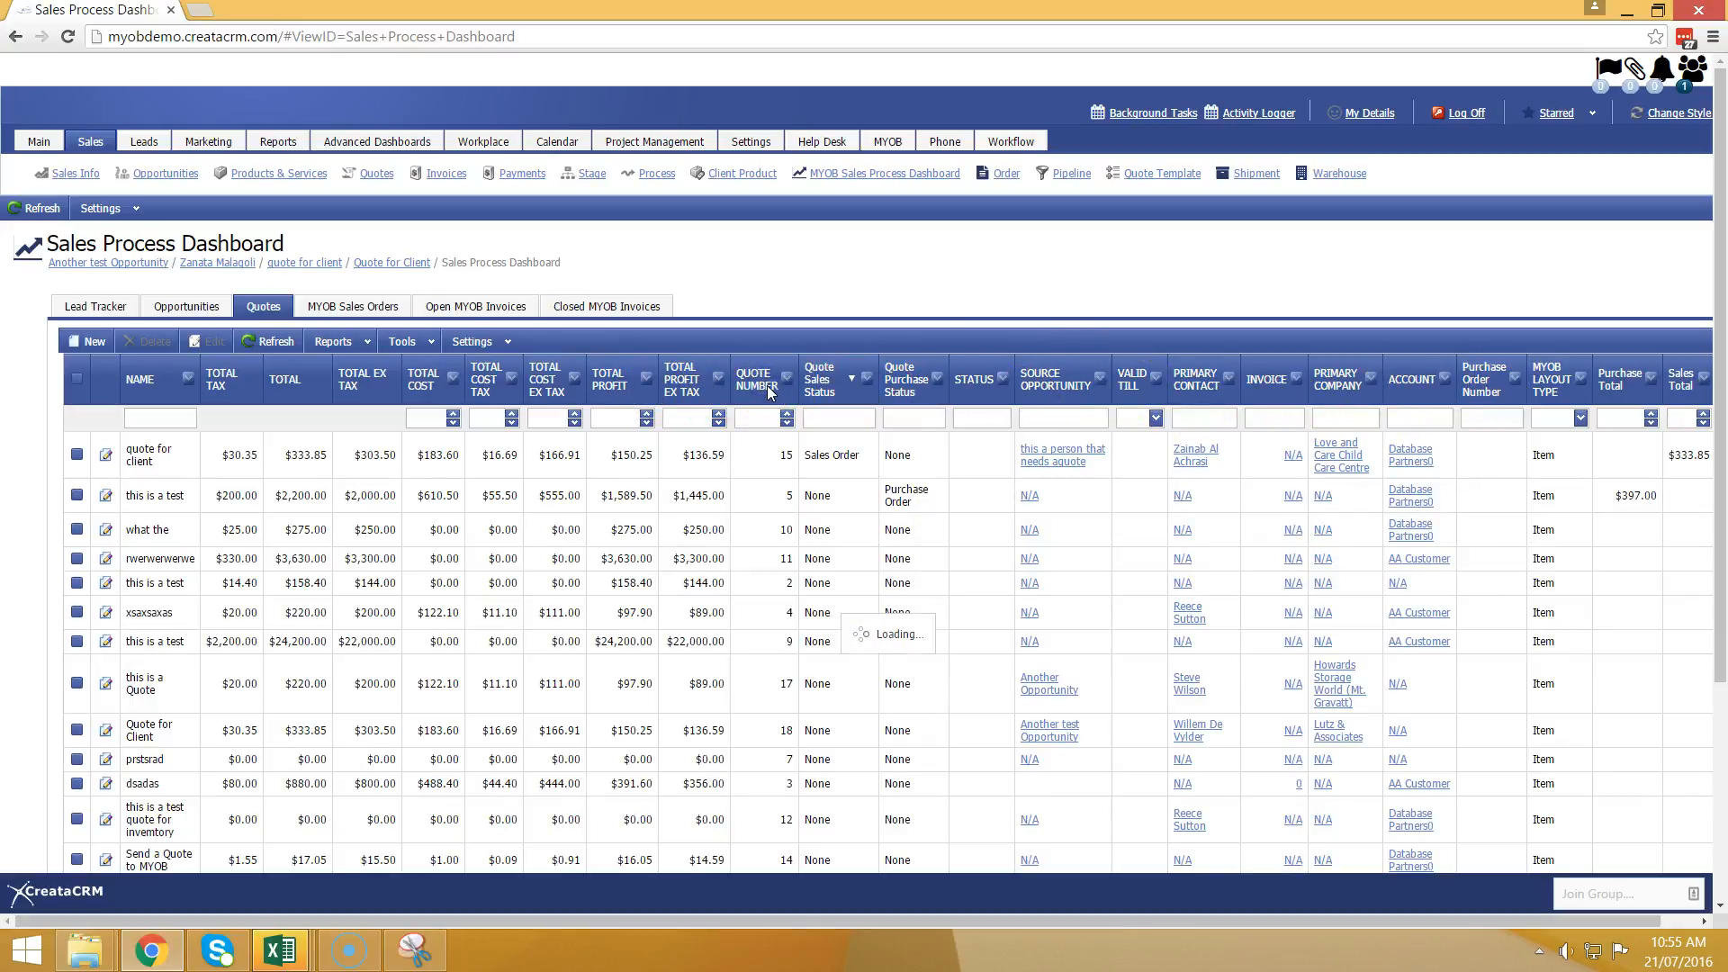
click(770, 385)
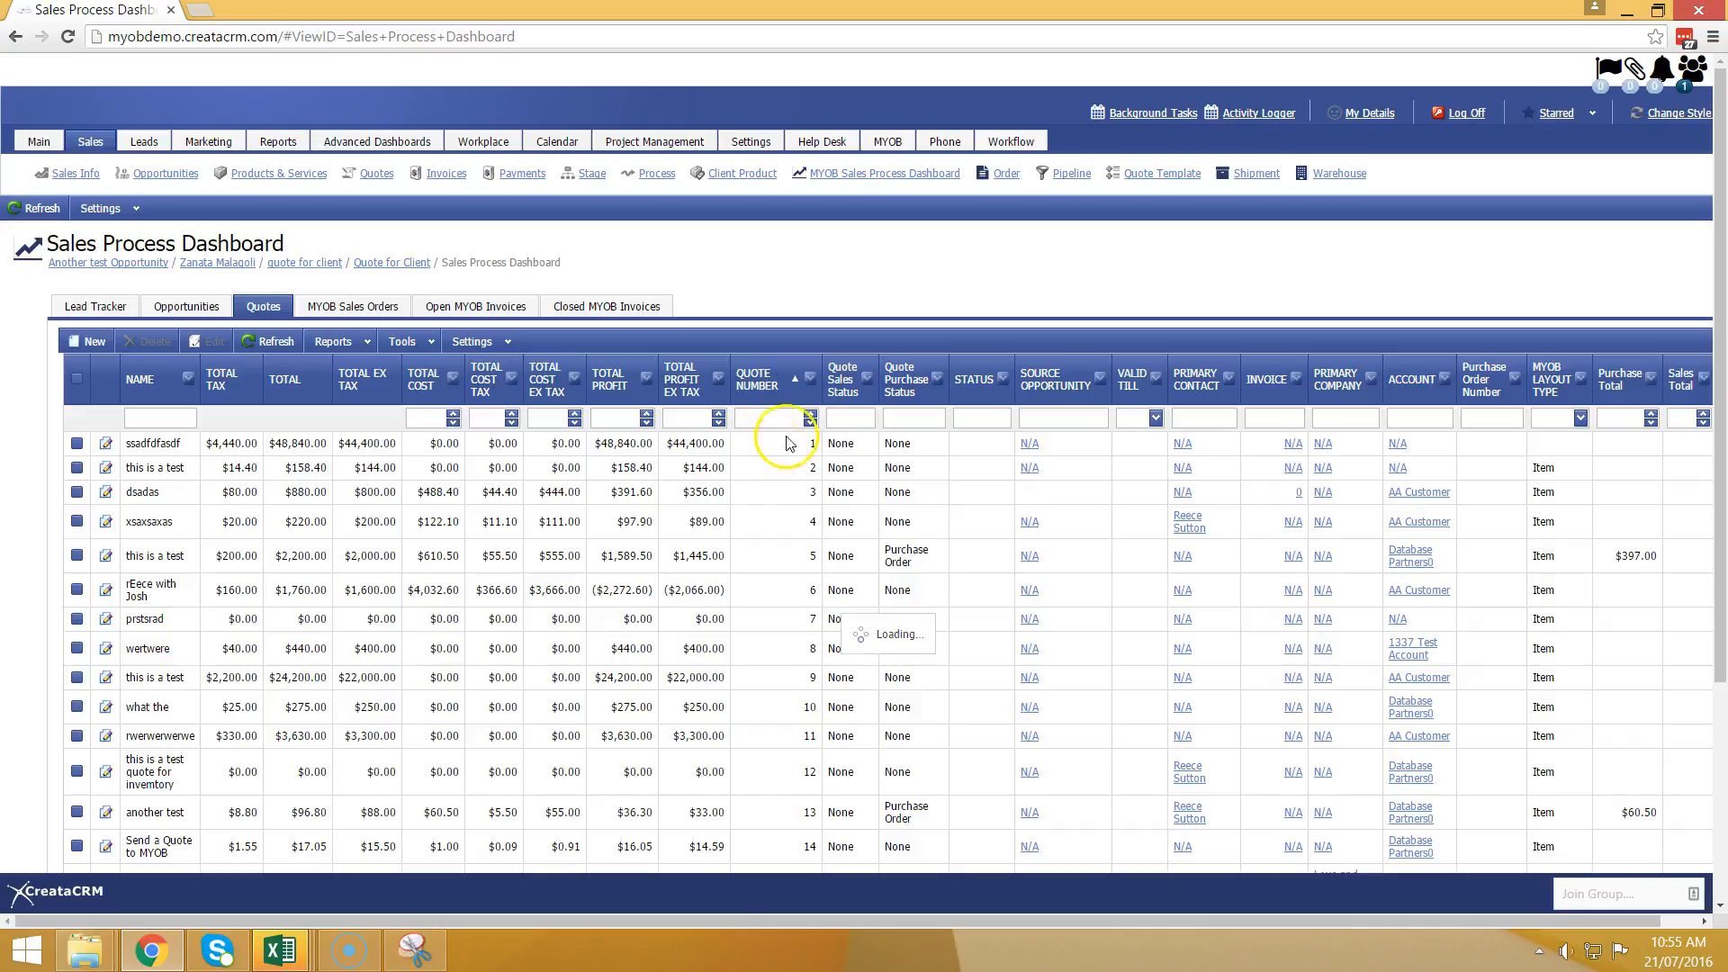
click(198, 447)
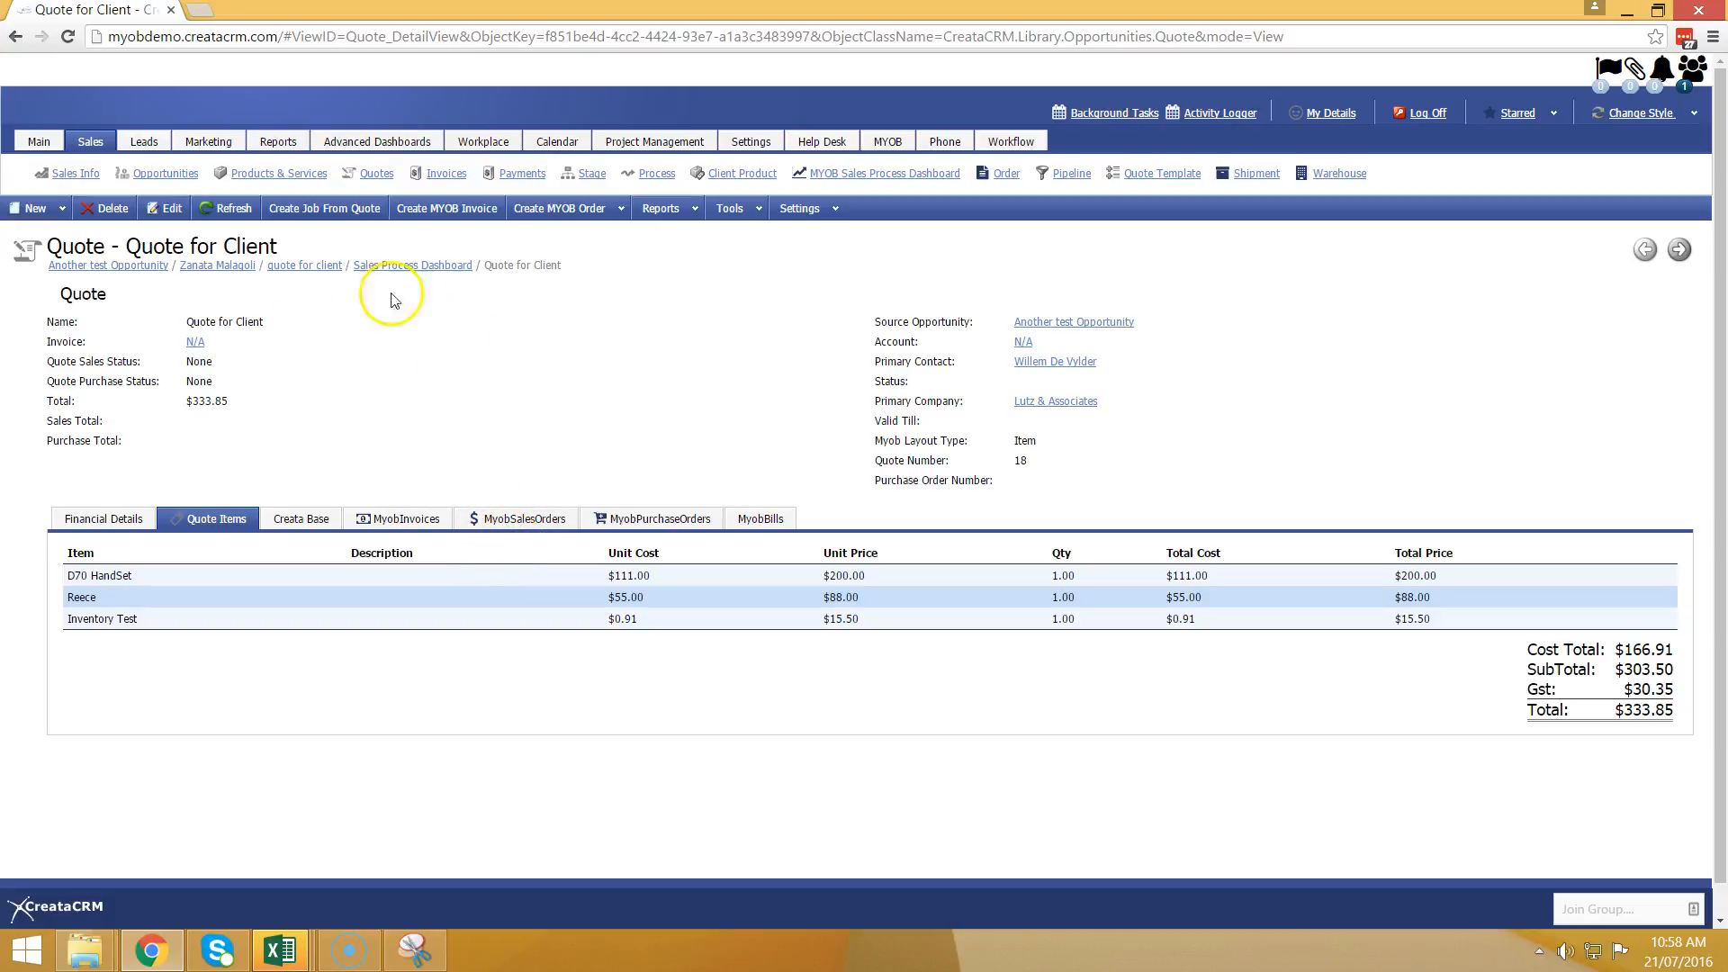
click(160, 211)
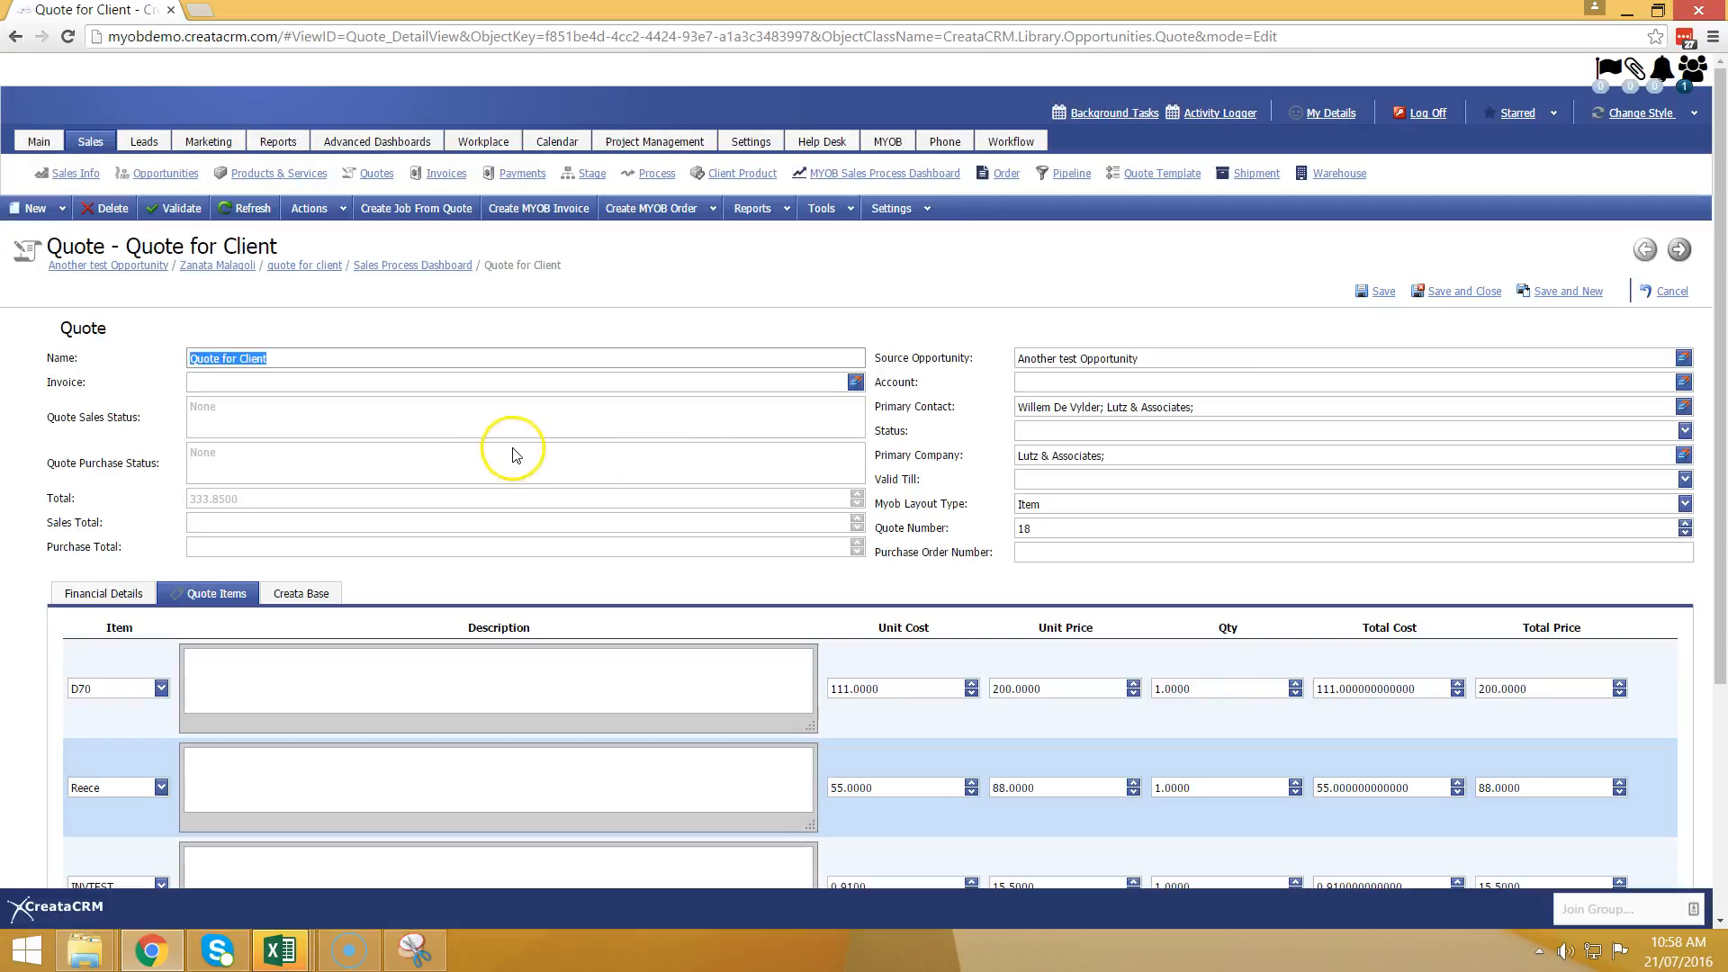
click(1657, 302)
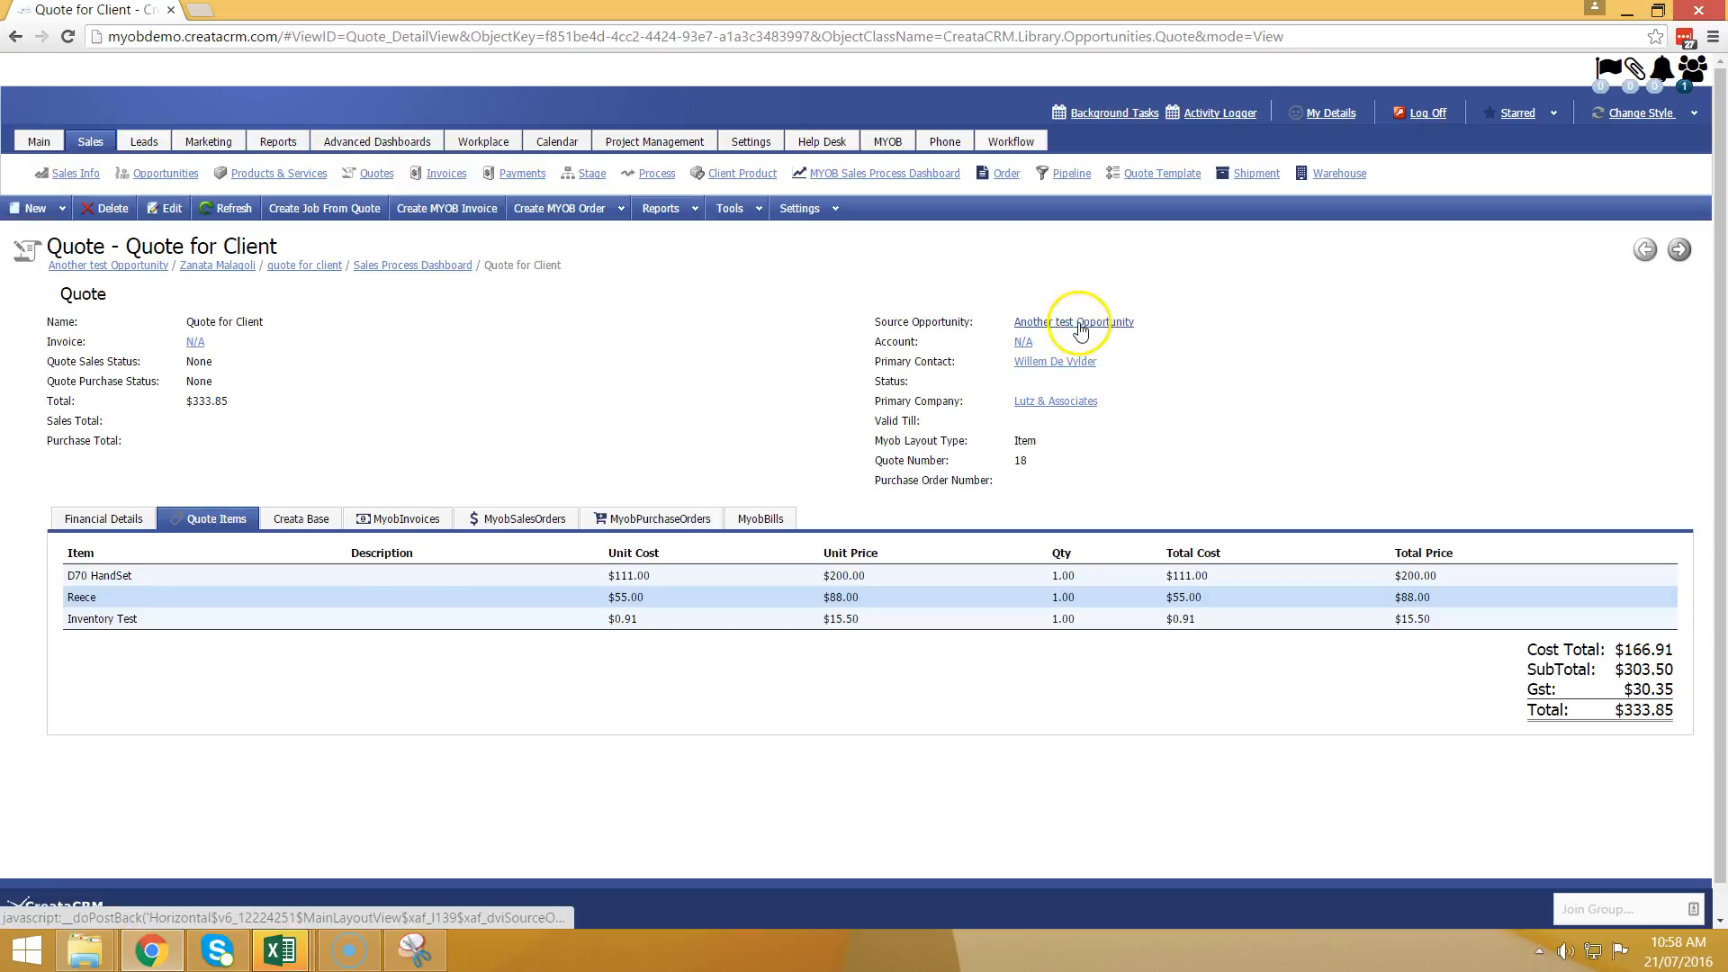
Step: Edit the quote's source opportunity, Another test Opportunity, setting its status to Closed won and its stage to Meeting objections
click(1074, 321)
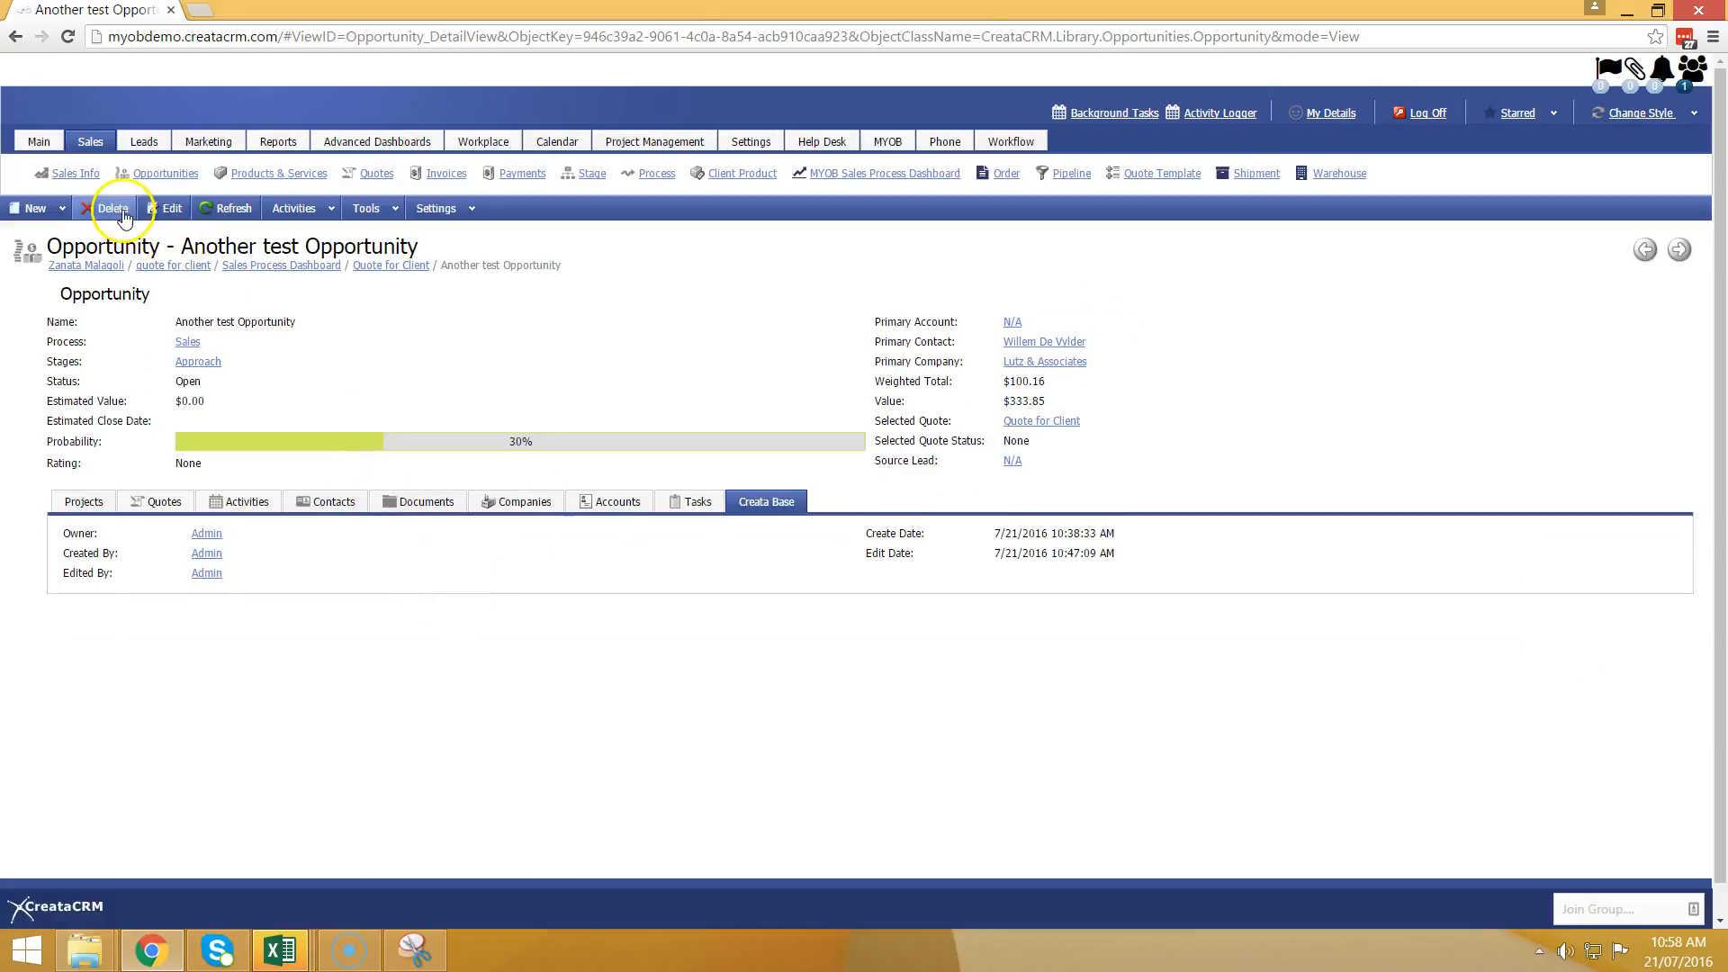
click(166, 208)
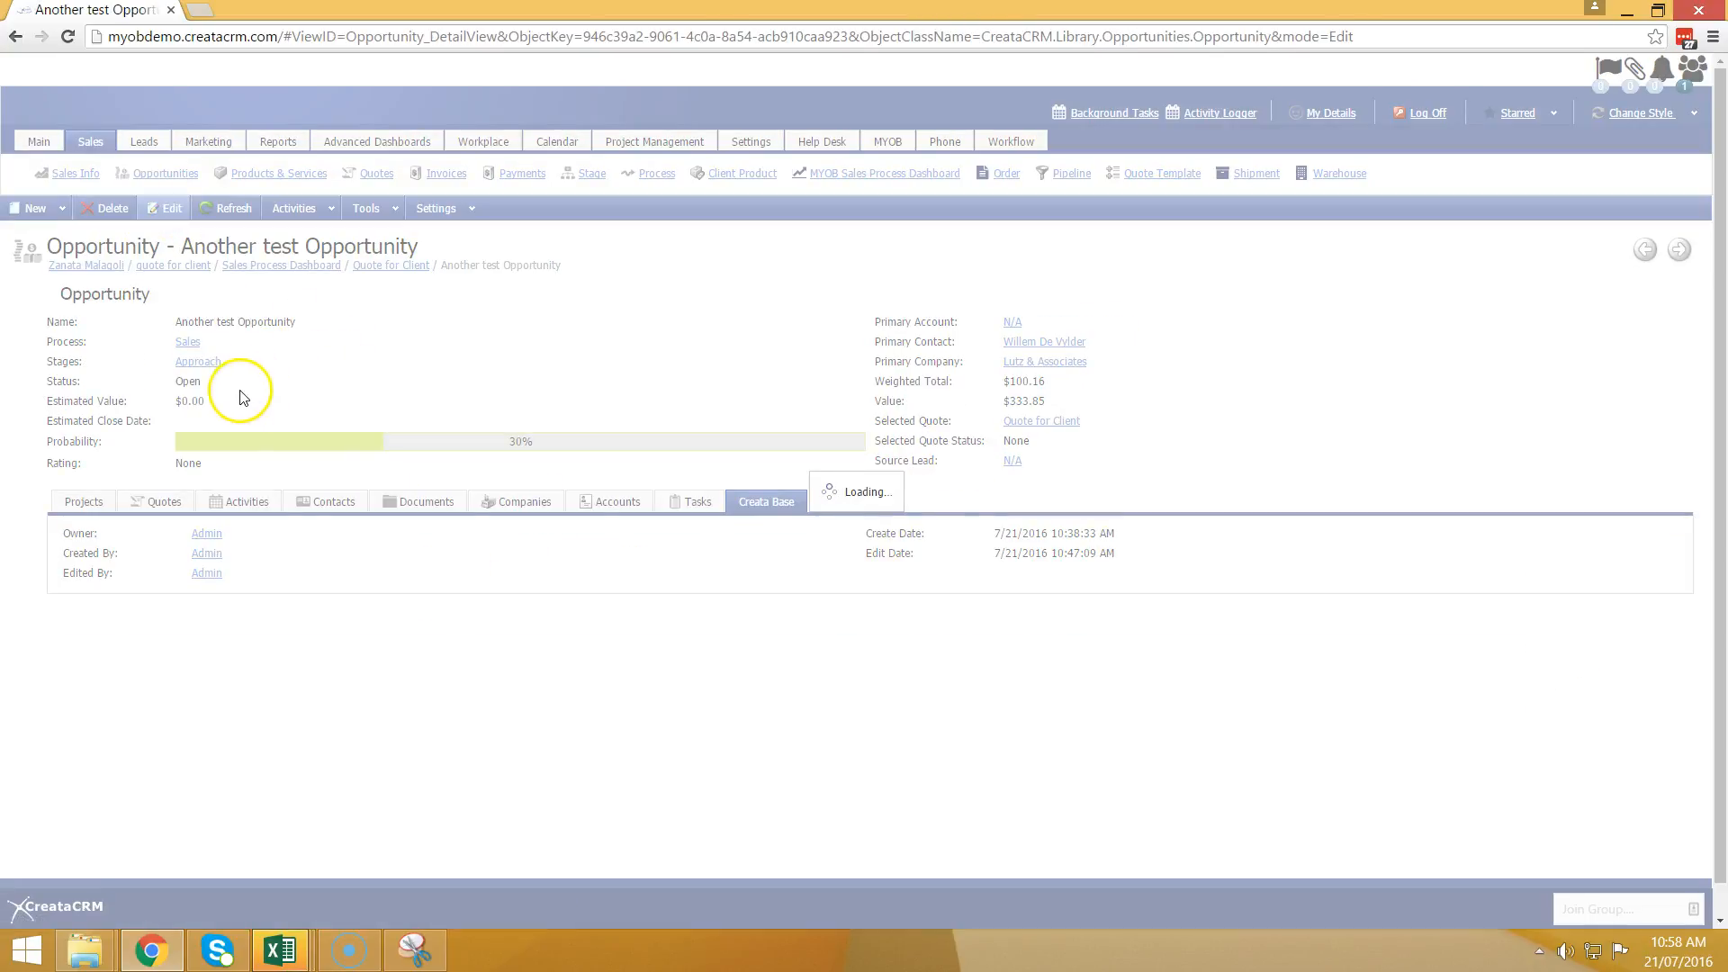
click(245, 382)
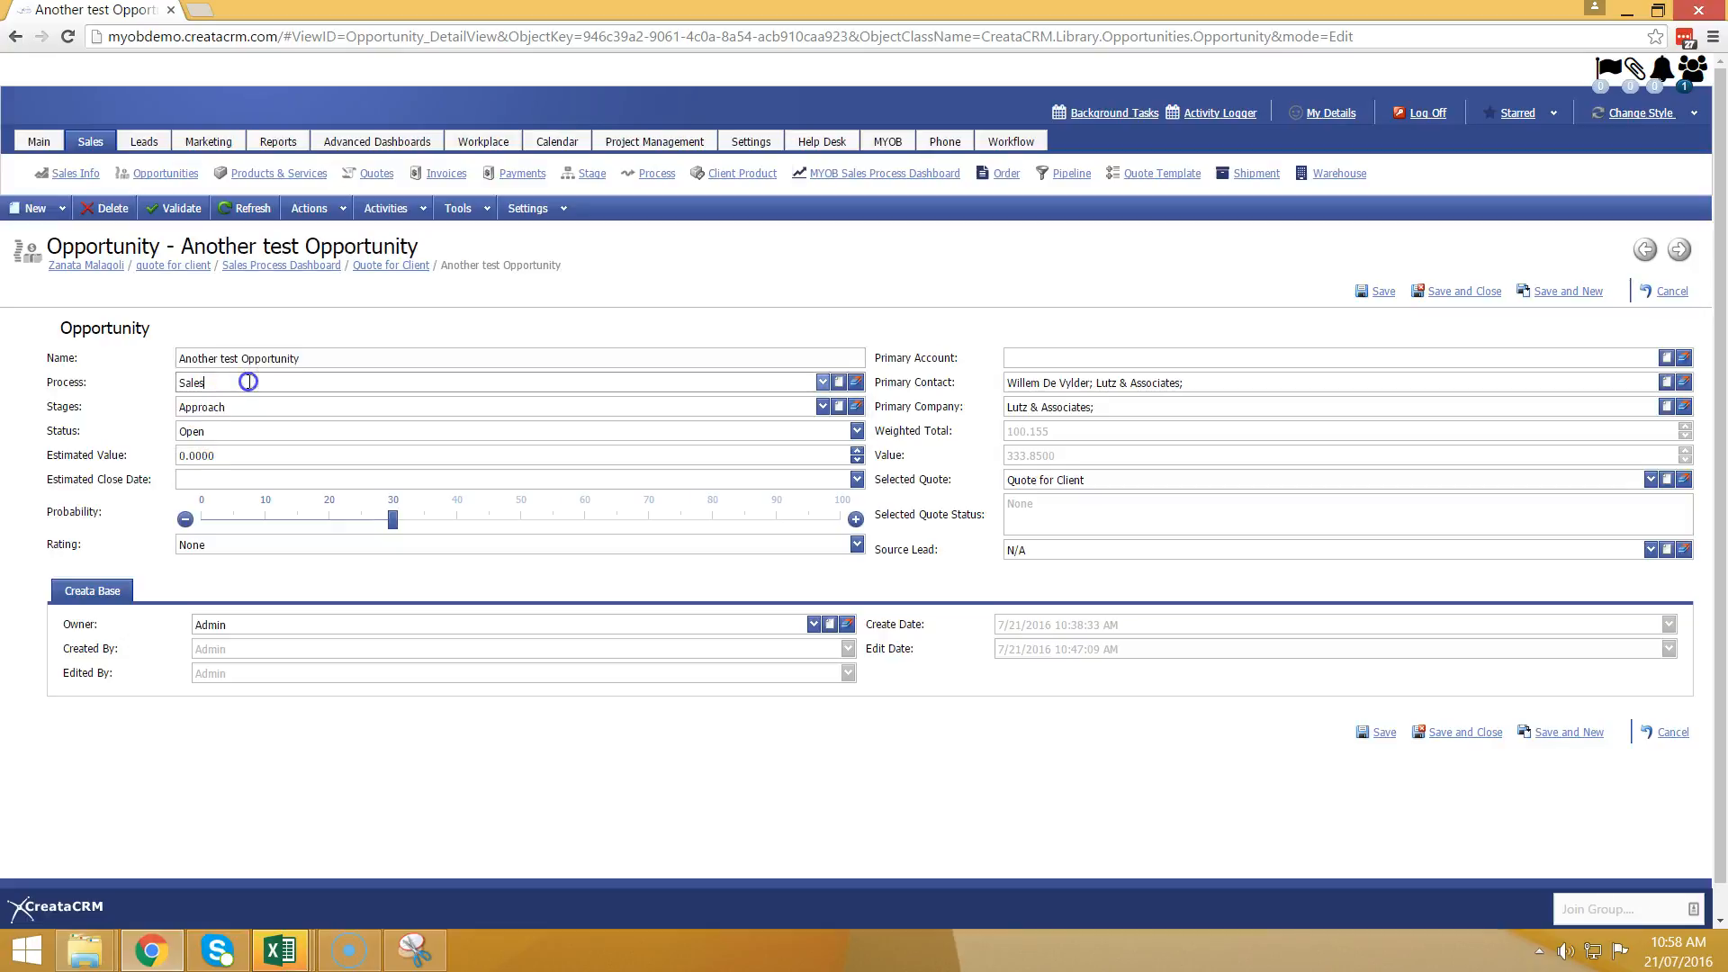
click(241, 428)
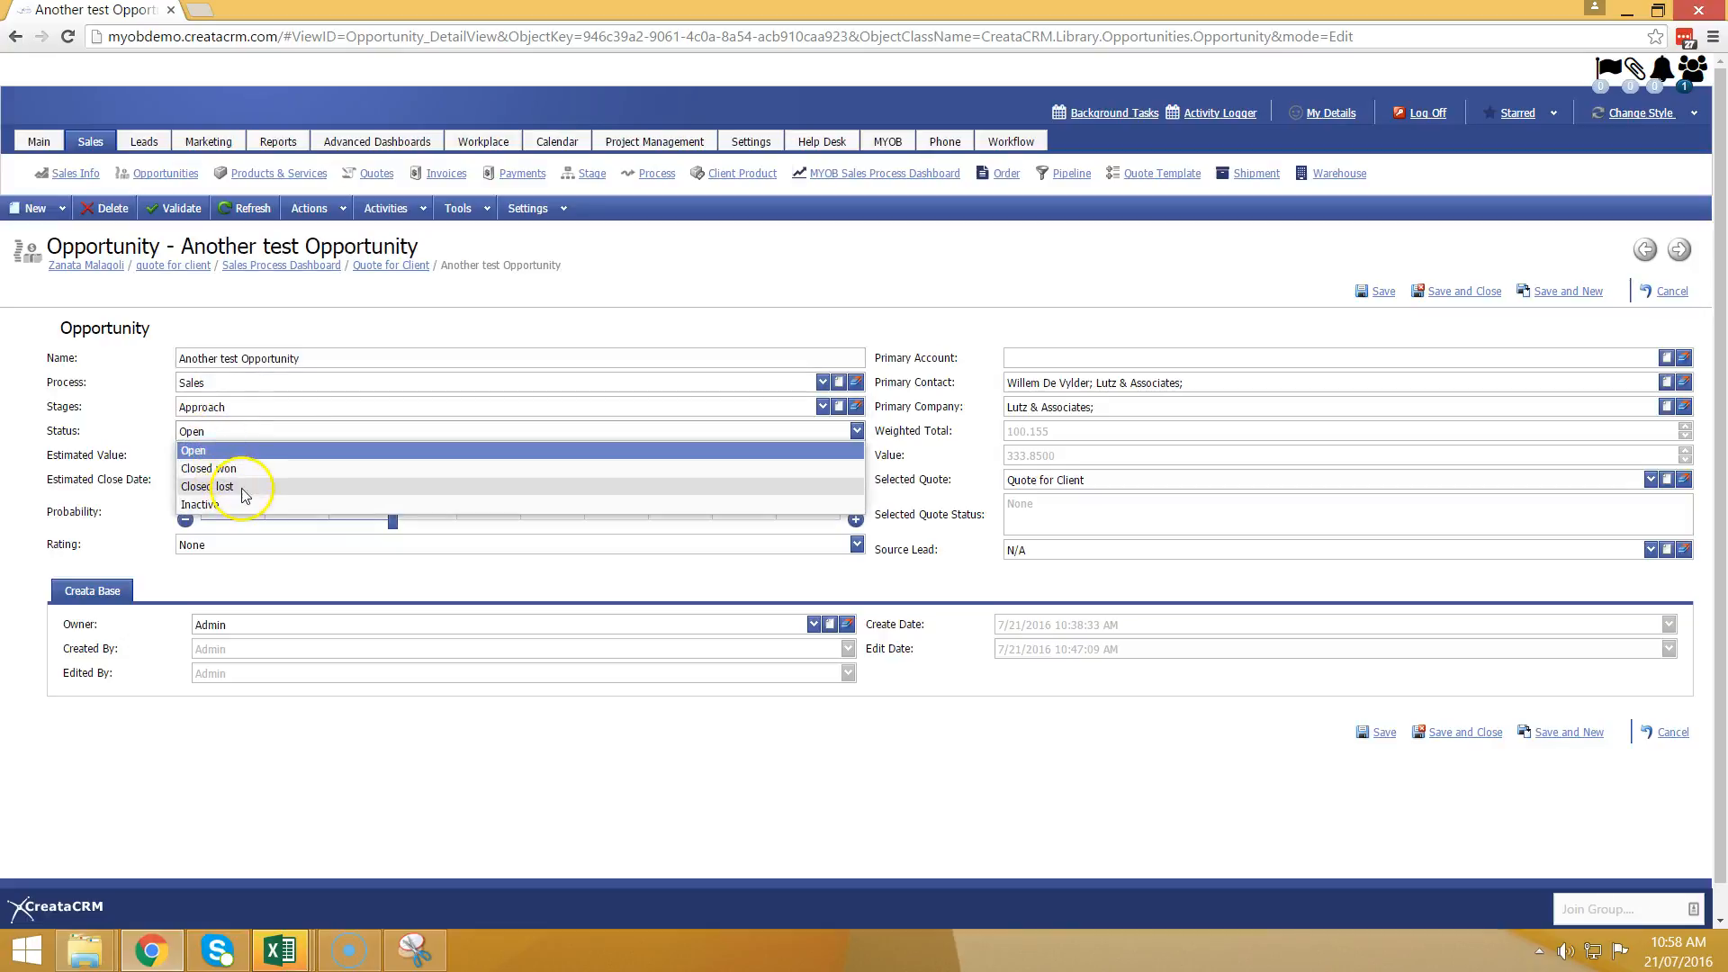
click(248, 470)
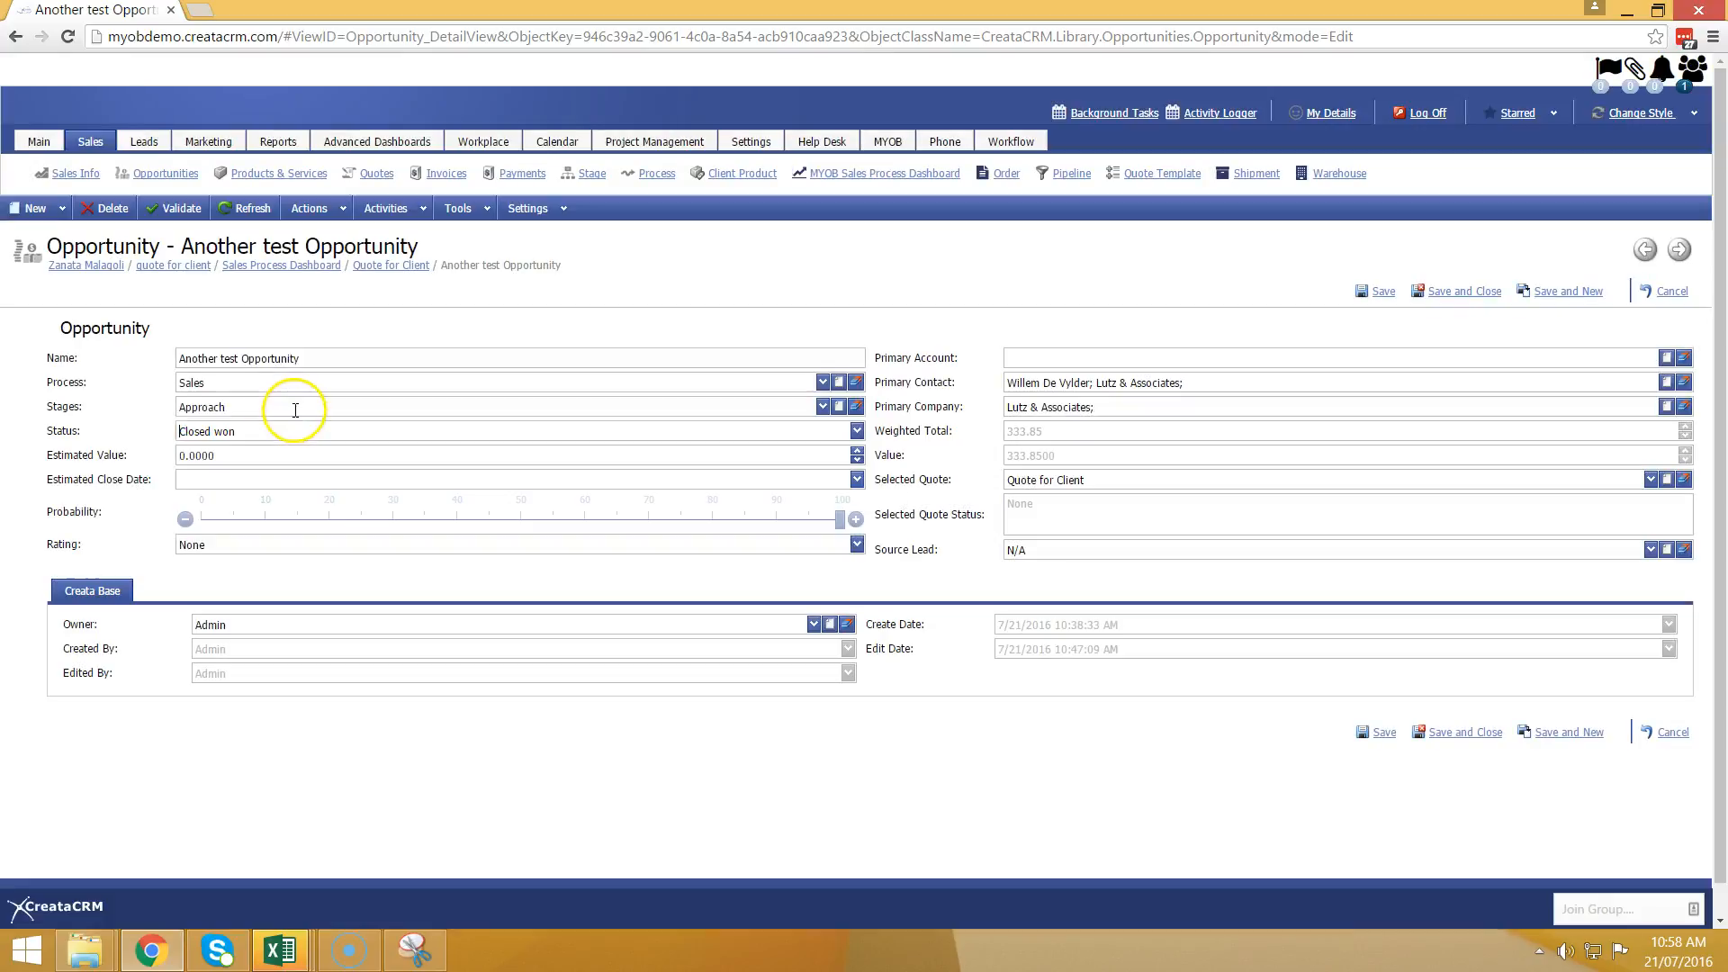
click(288, 406)
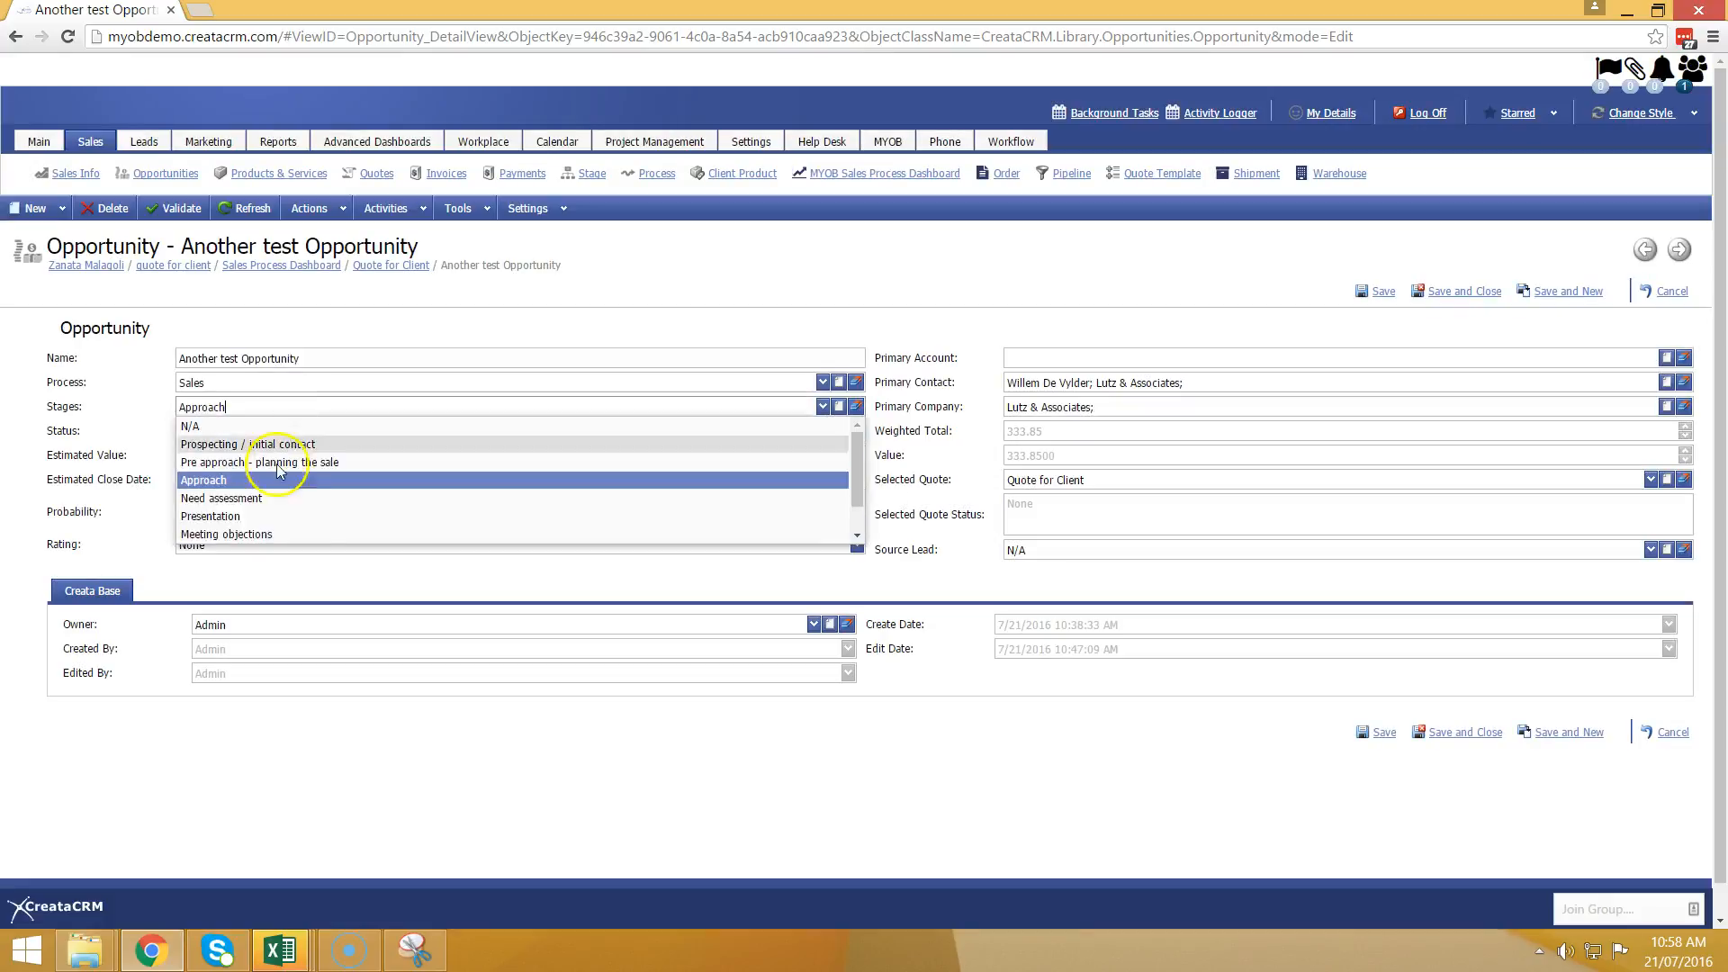
click(288, 535)
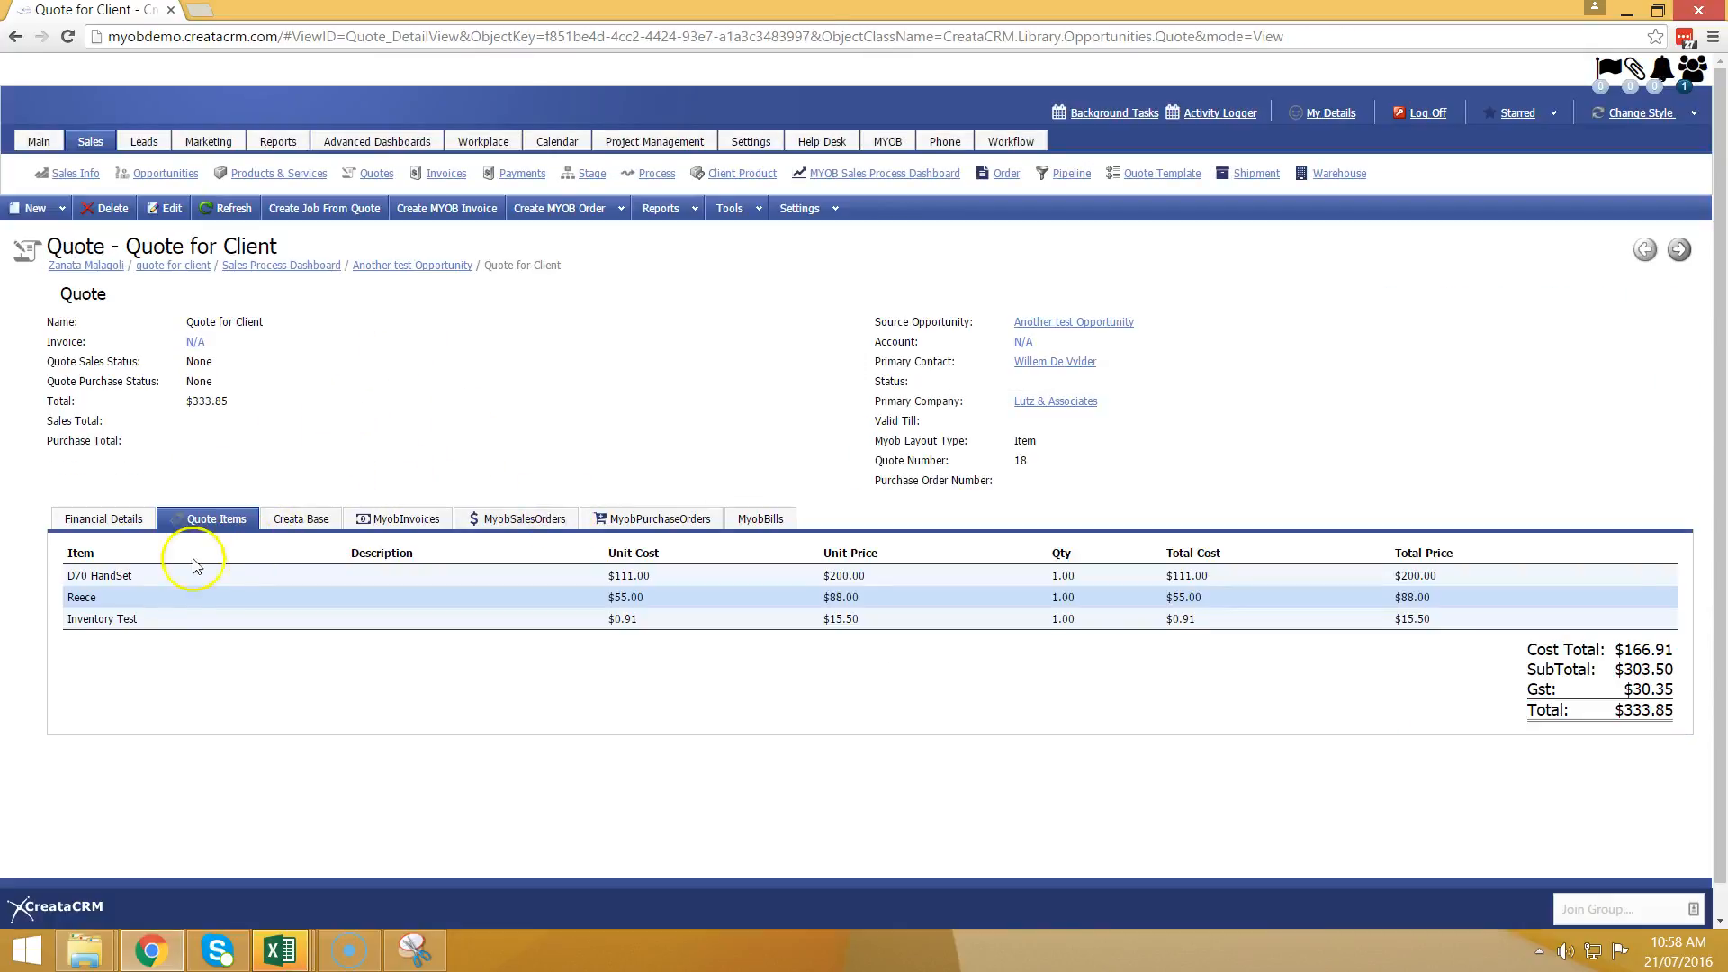
Step: Open Quote for Client for editing and check the quantity on hand of the D70 item
click(168, 208)
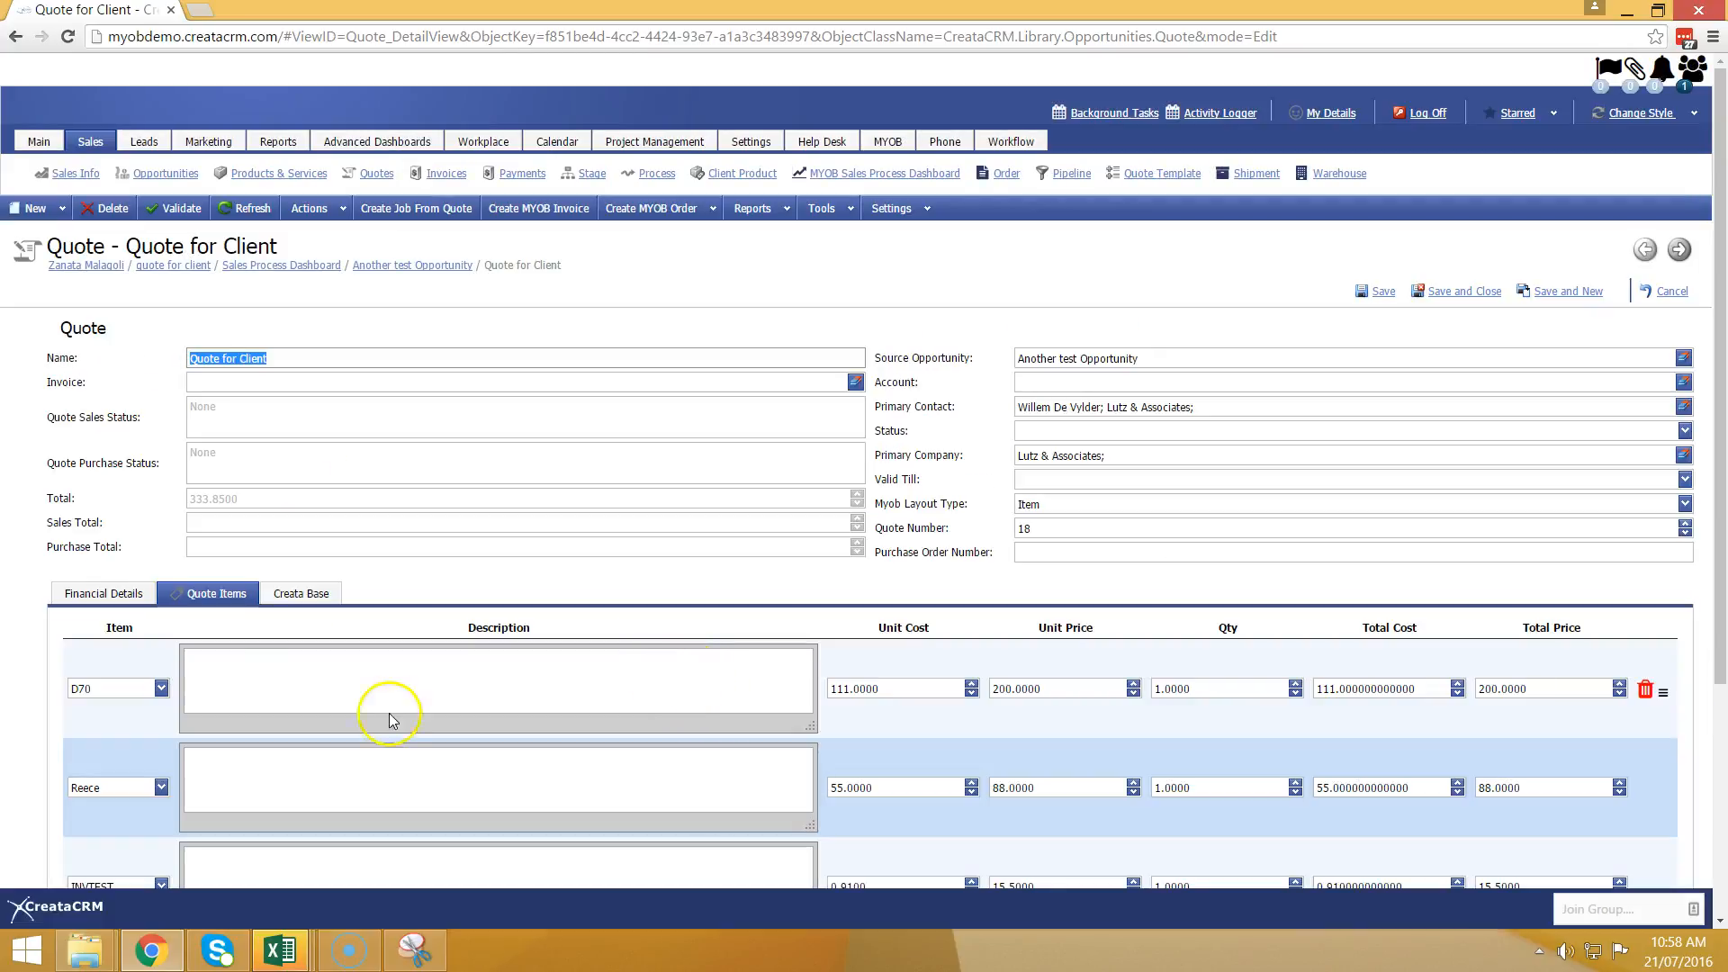
click(162, 690)
click(162, 689)
click(162, 690)
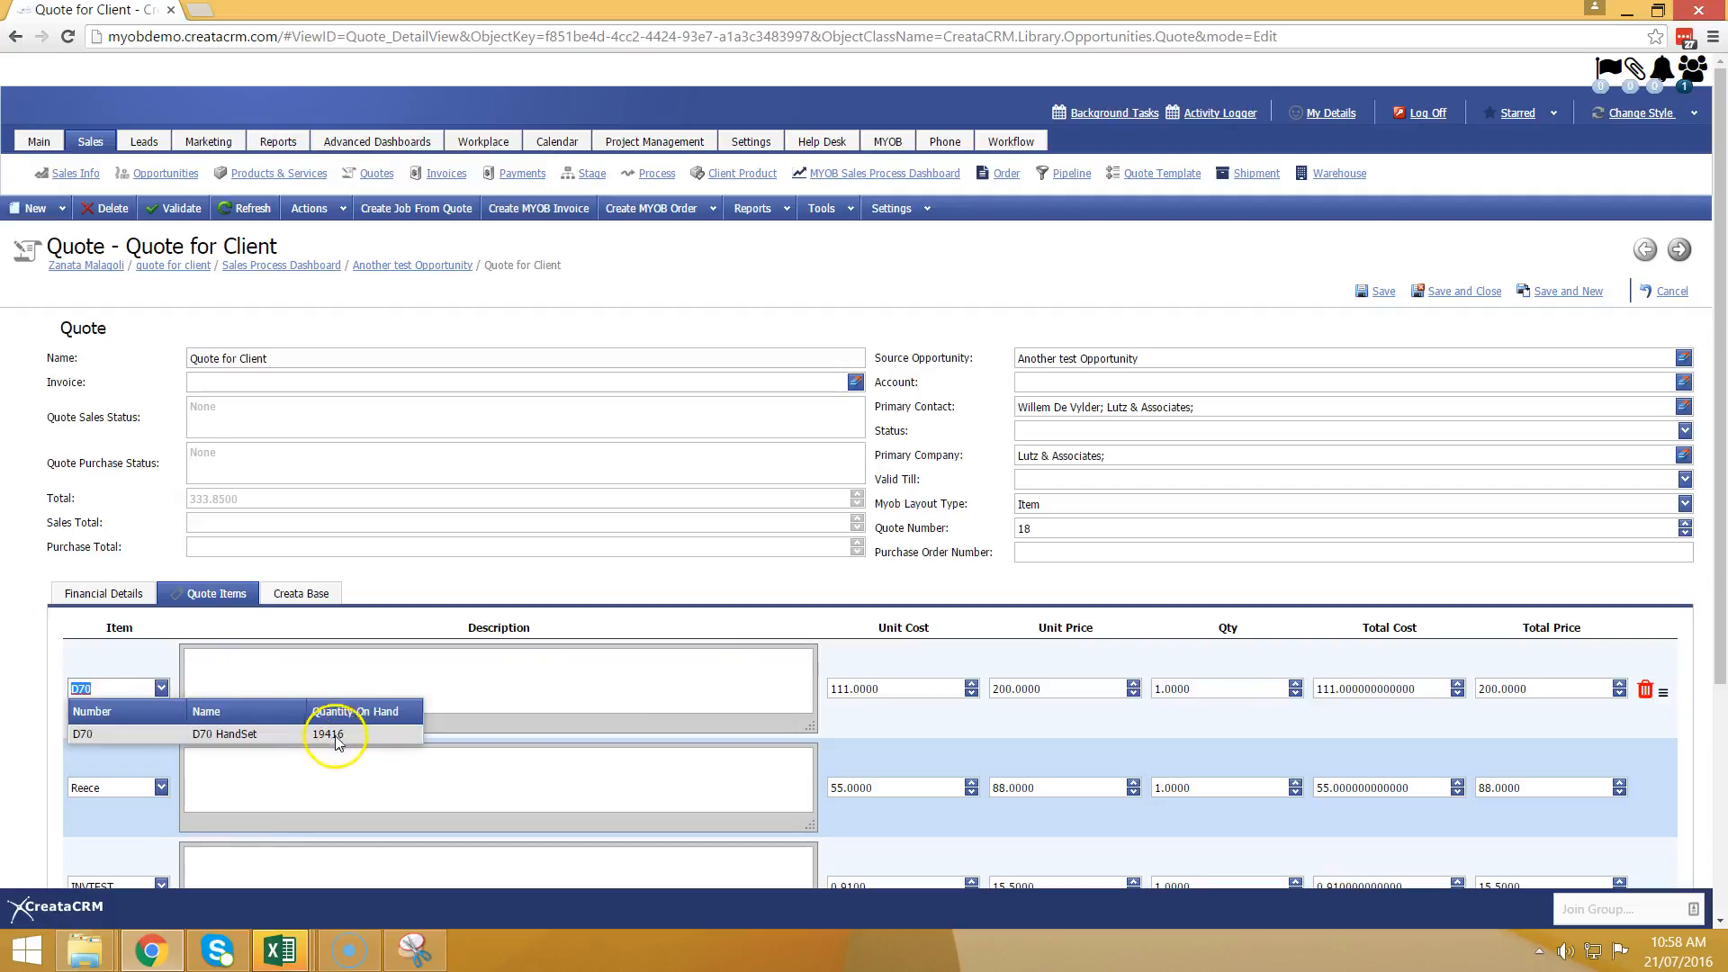
click(173, 655)
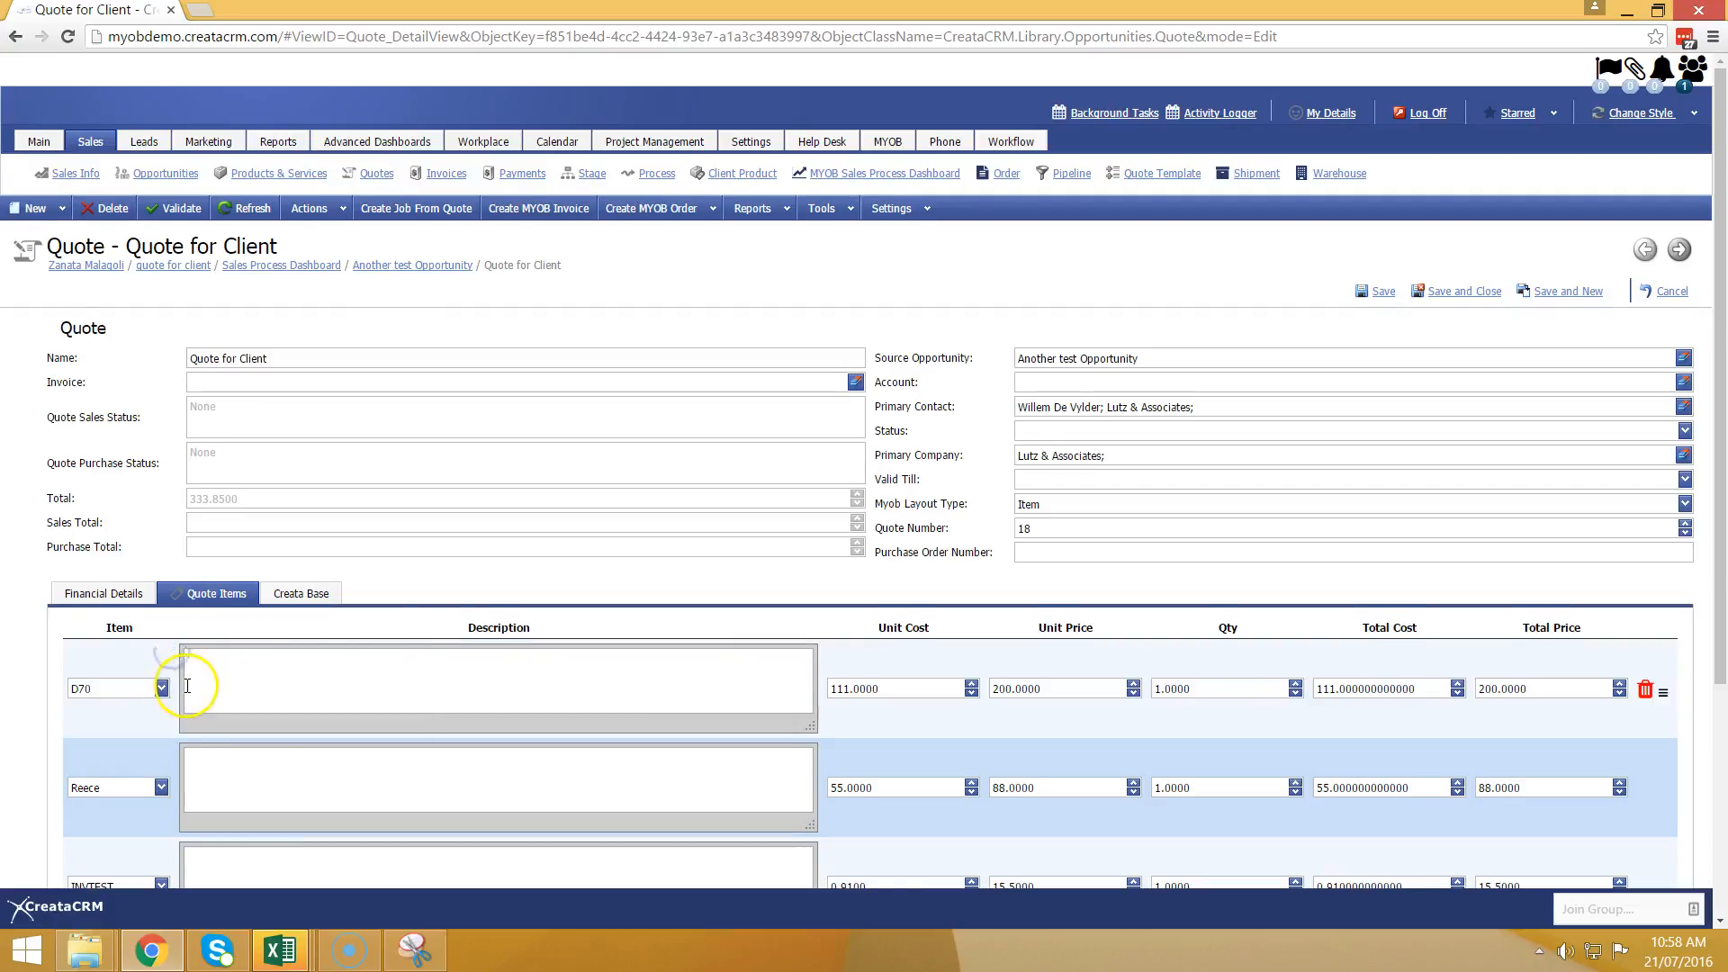
Step: Check the quantity on hand of the Reece and INVTEST quote items, then save and close the quote
scroll(187, 685, down, 1)
click(158, 698)
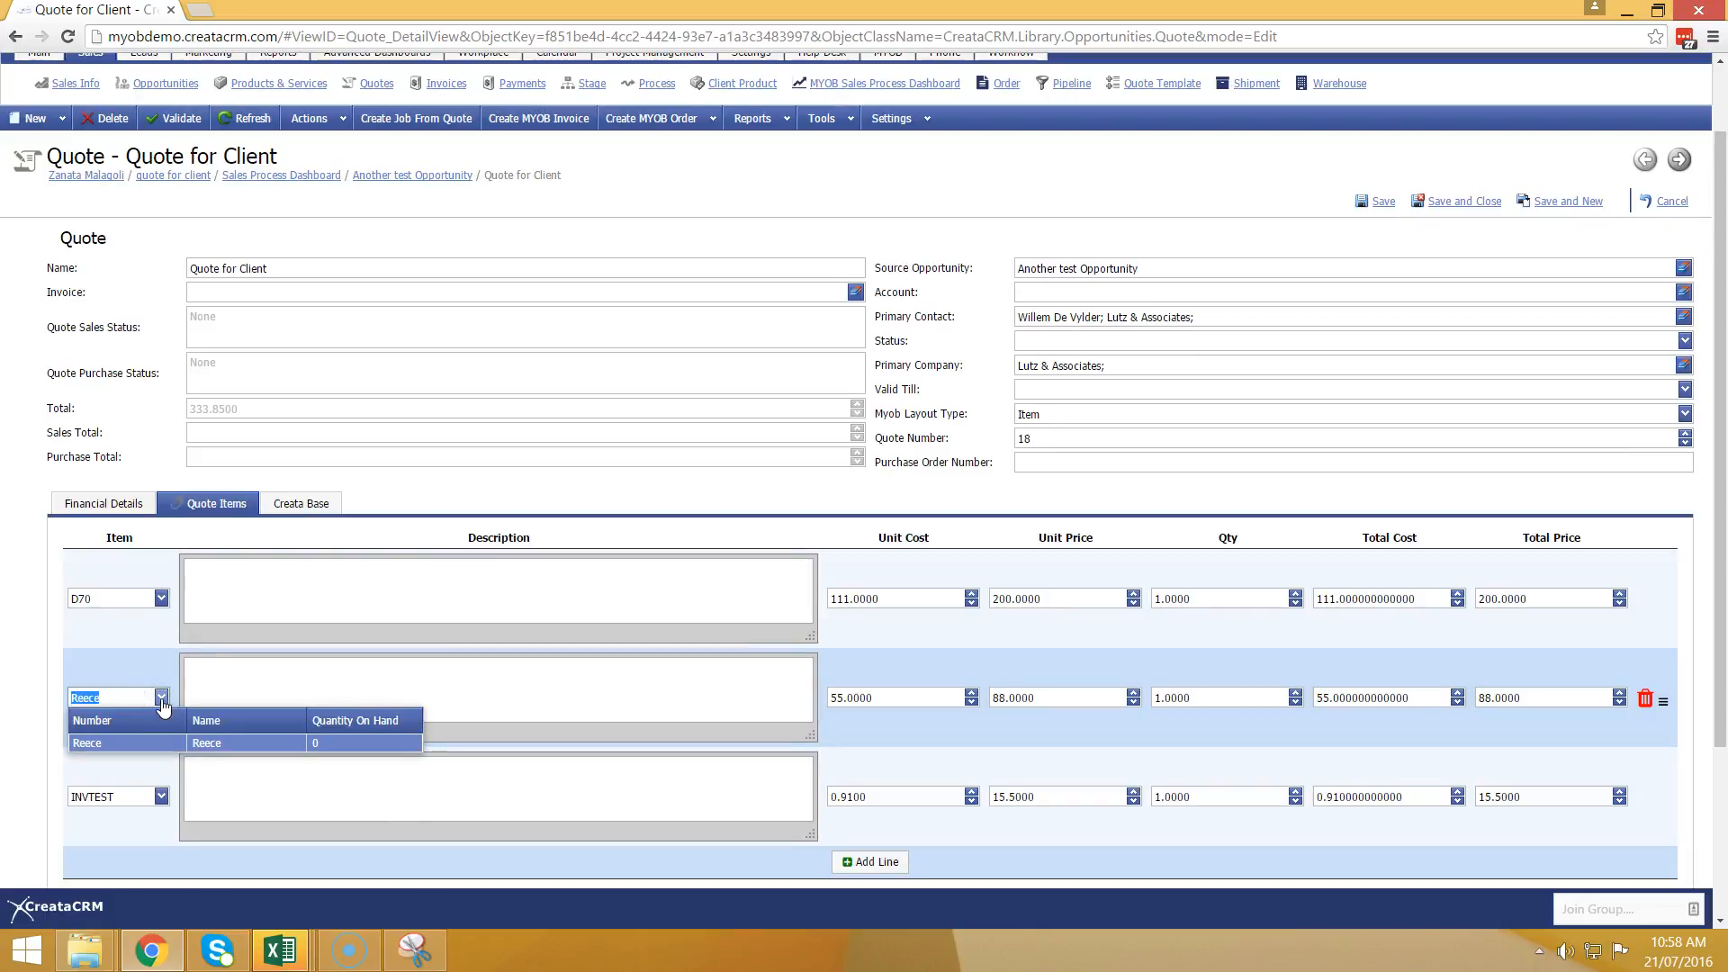
click(161, 700)
scroll(166, 735, down, 1)
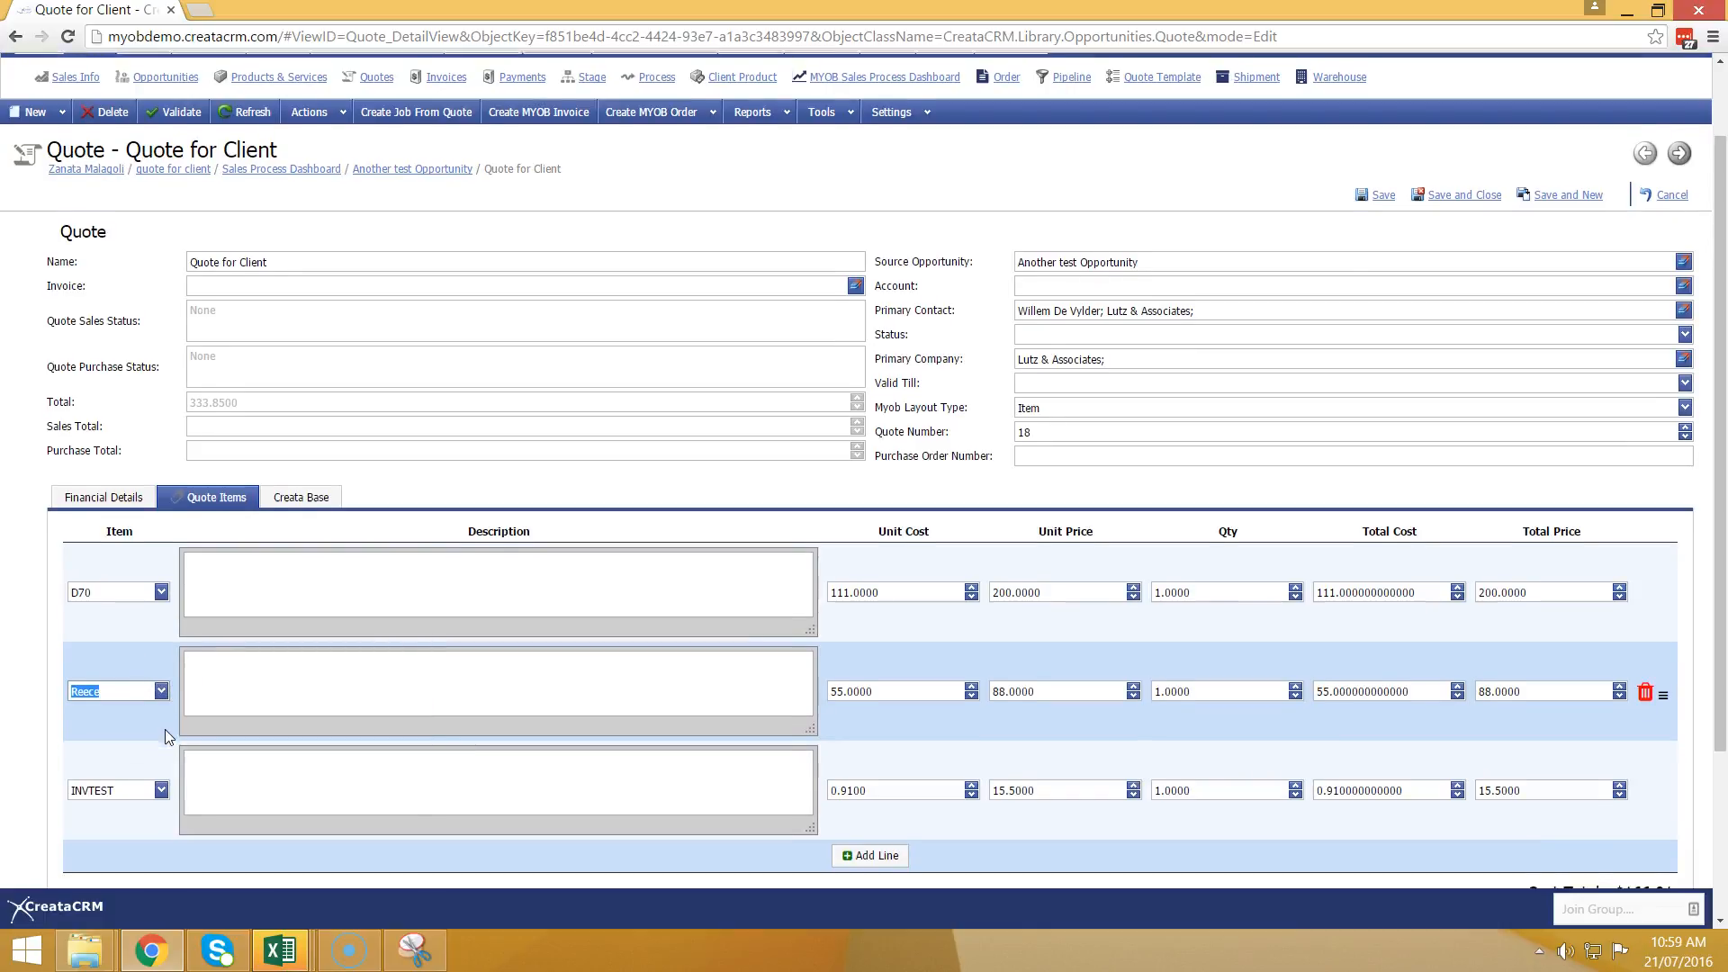
click(159, 709)
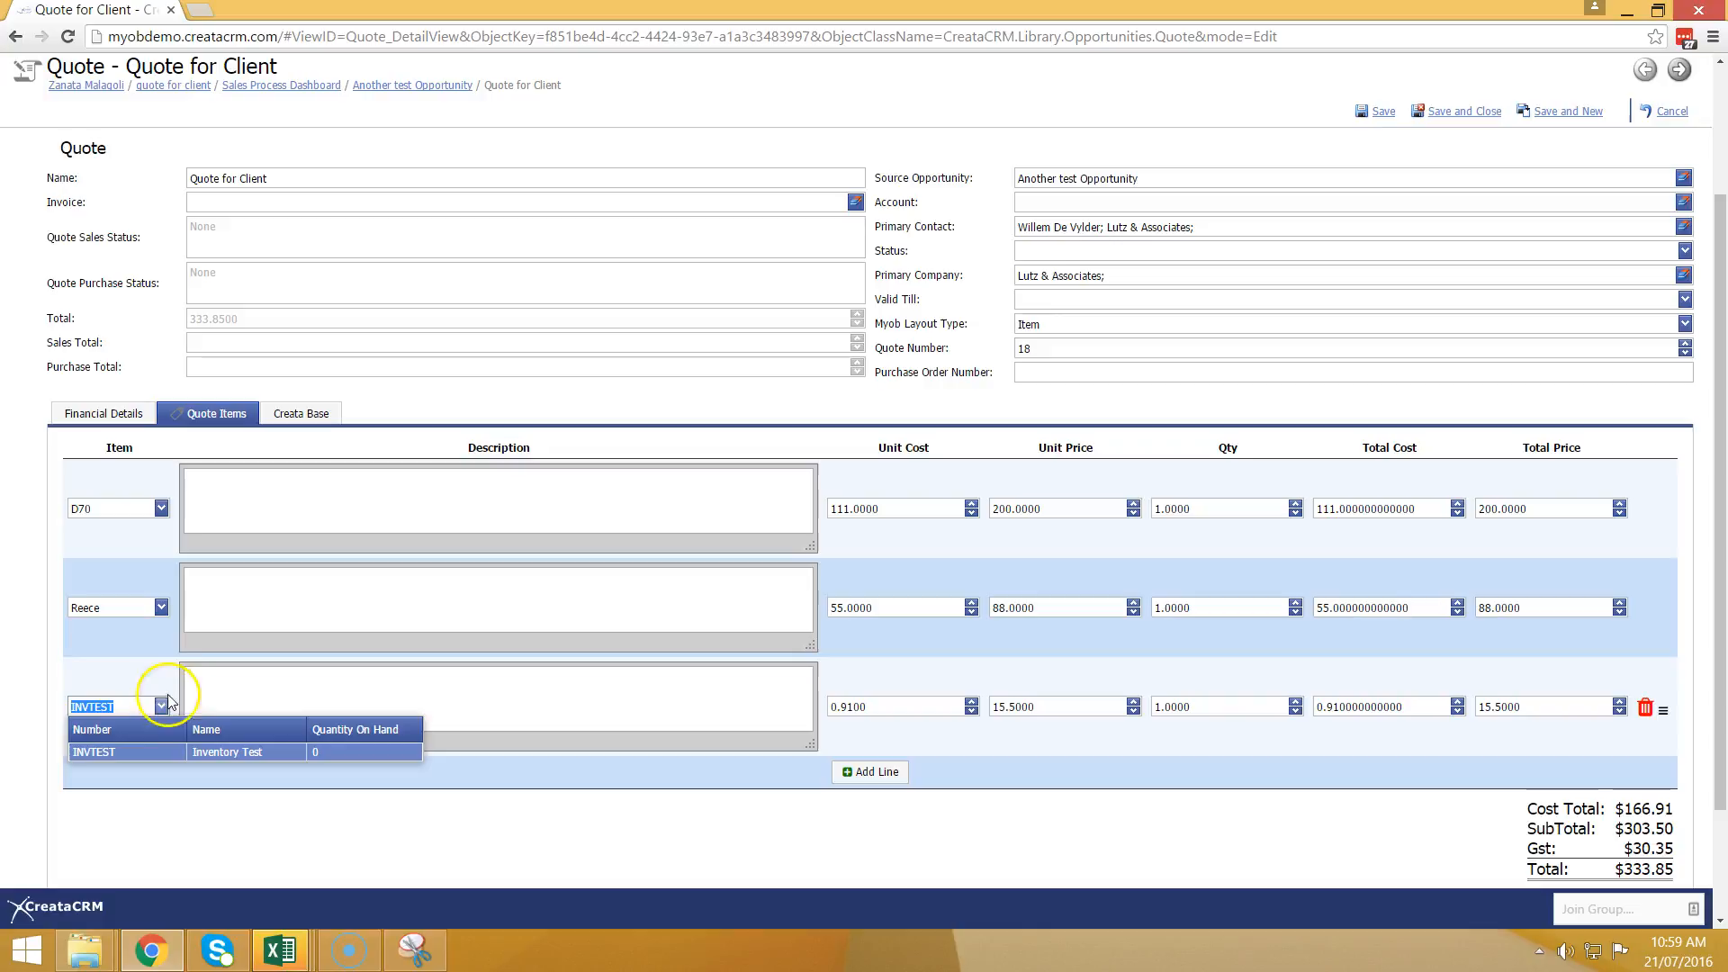
click(177, 669)
scroll(177, 667, up, 2)
scroll(178, 667, down, 2)
scroll(177, 667, up, 2)
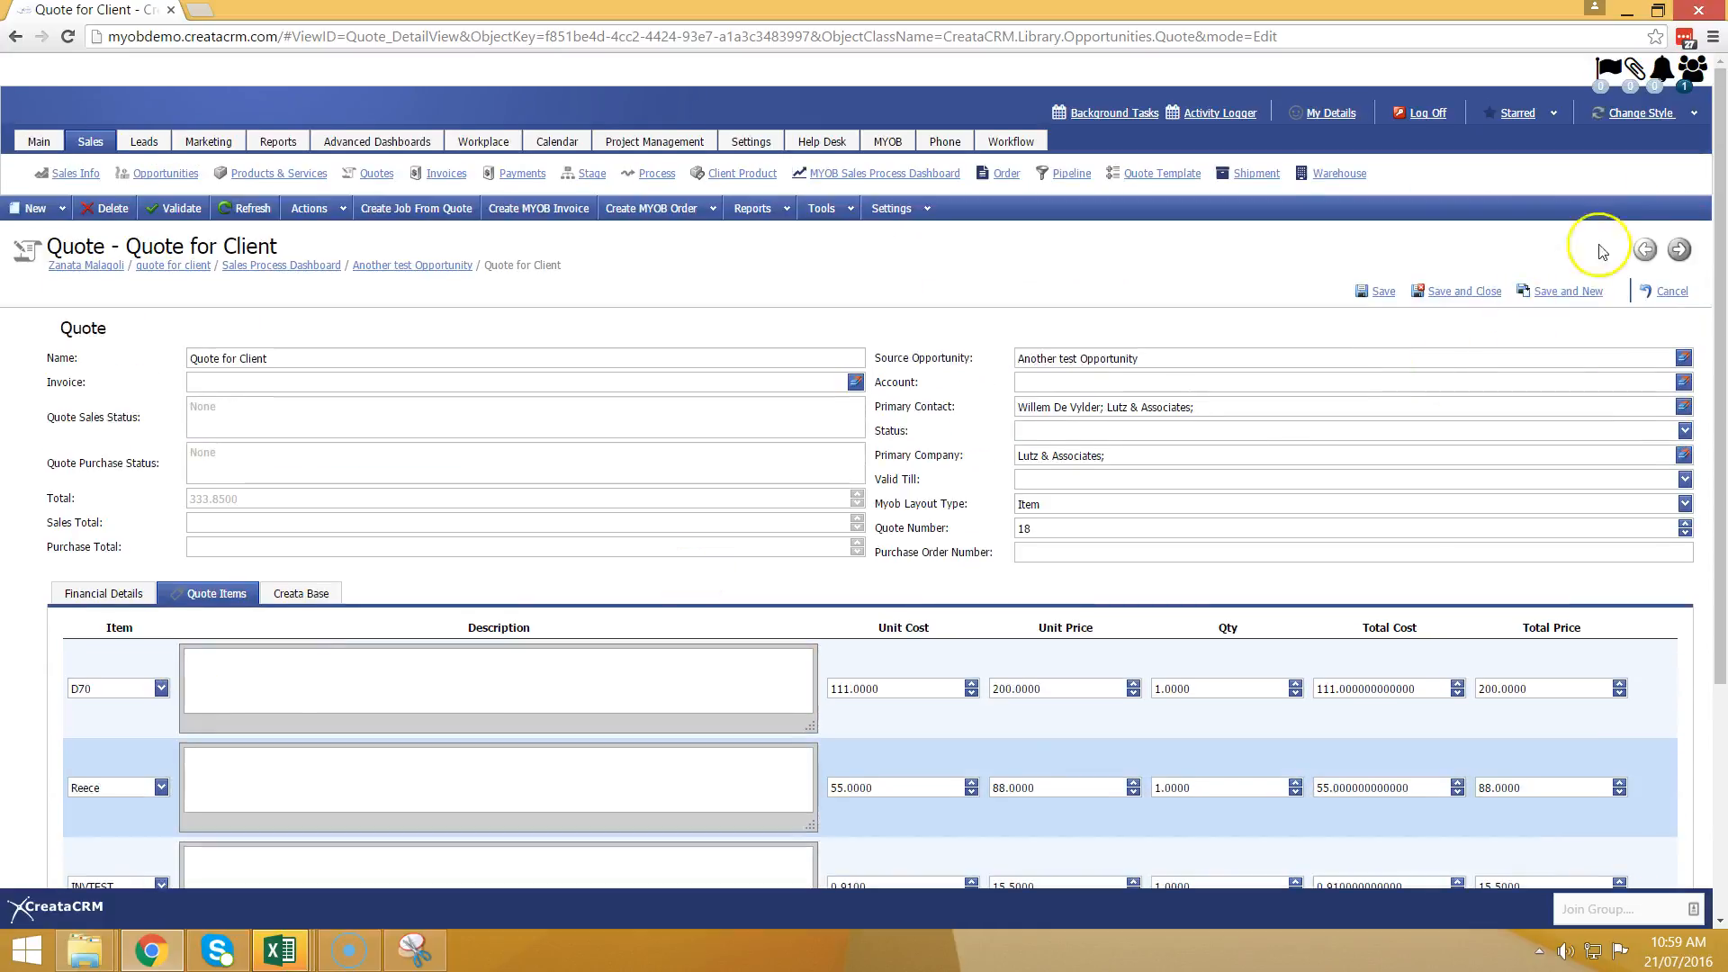
click(1477, 291)
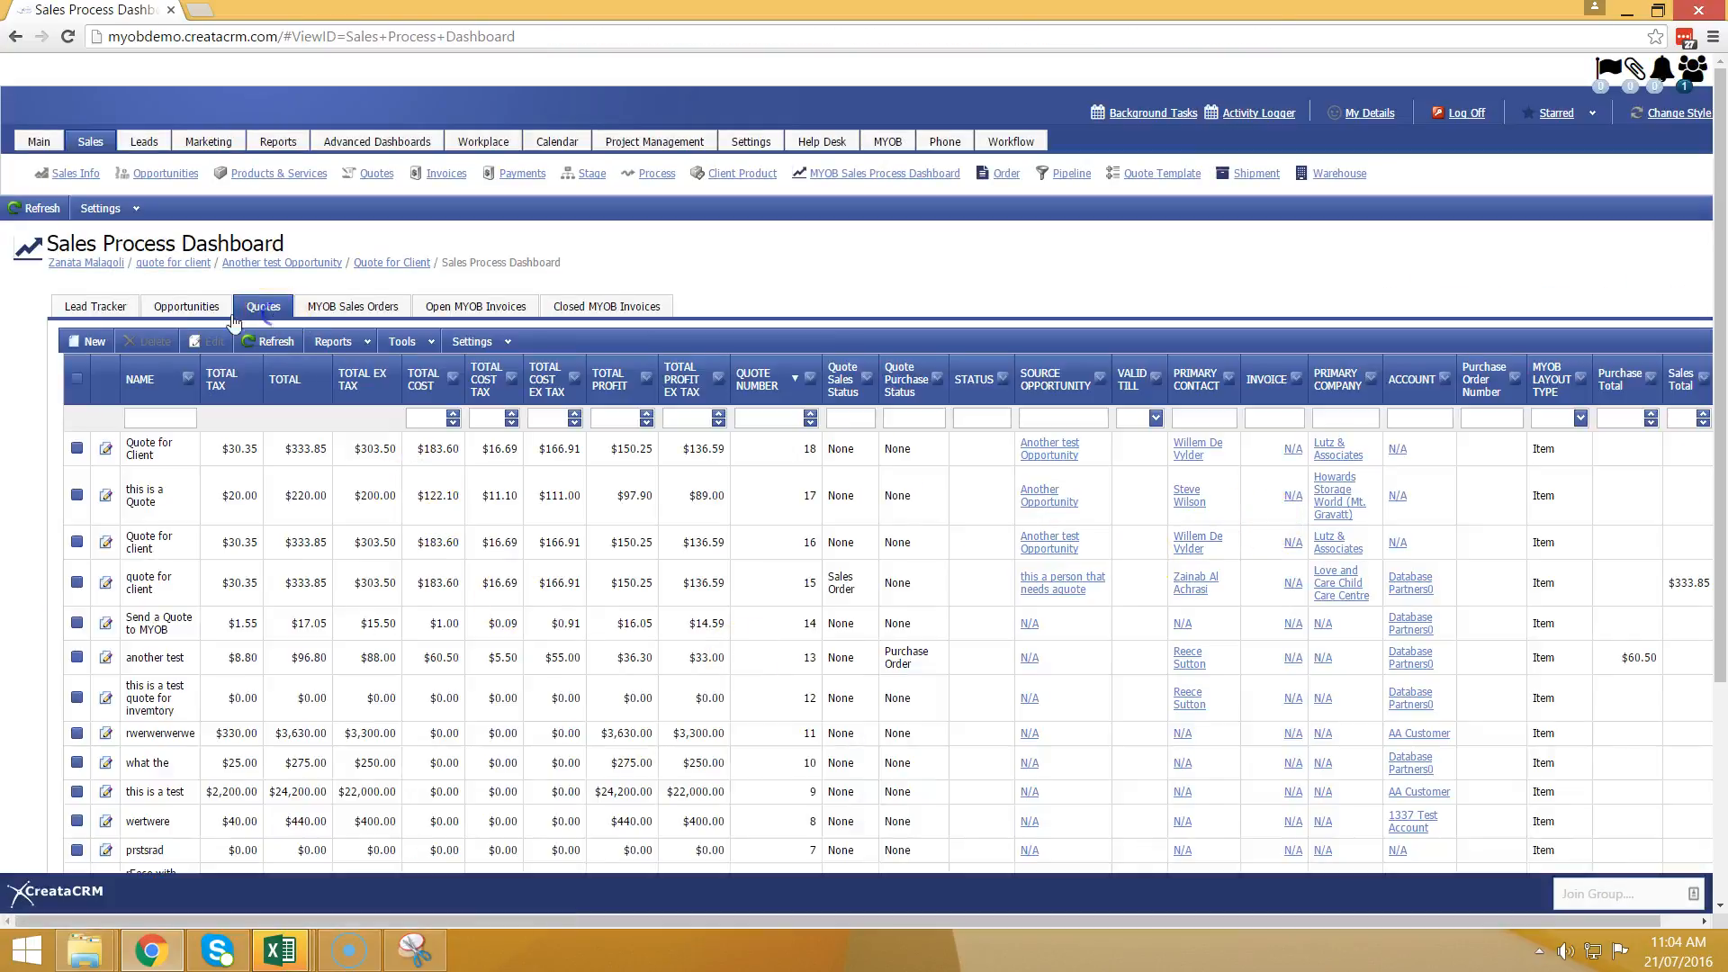
Step: Open quote number 18, Quote for Client, for editing, look up the D70 item's details, and cancel the edit
click(210, 450)
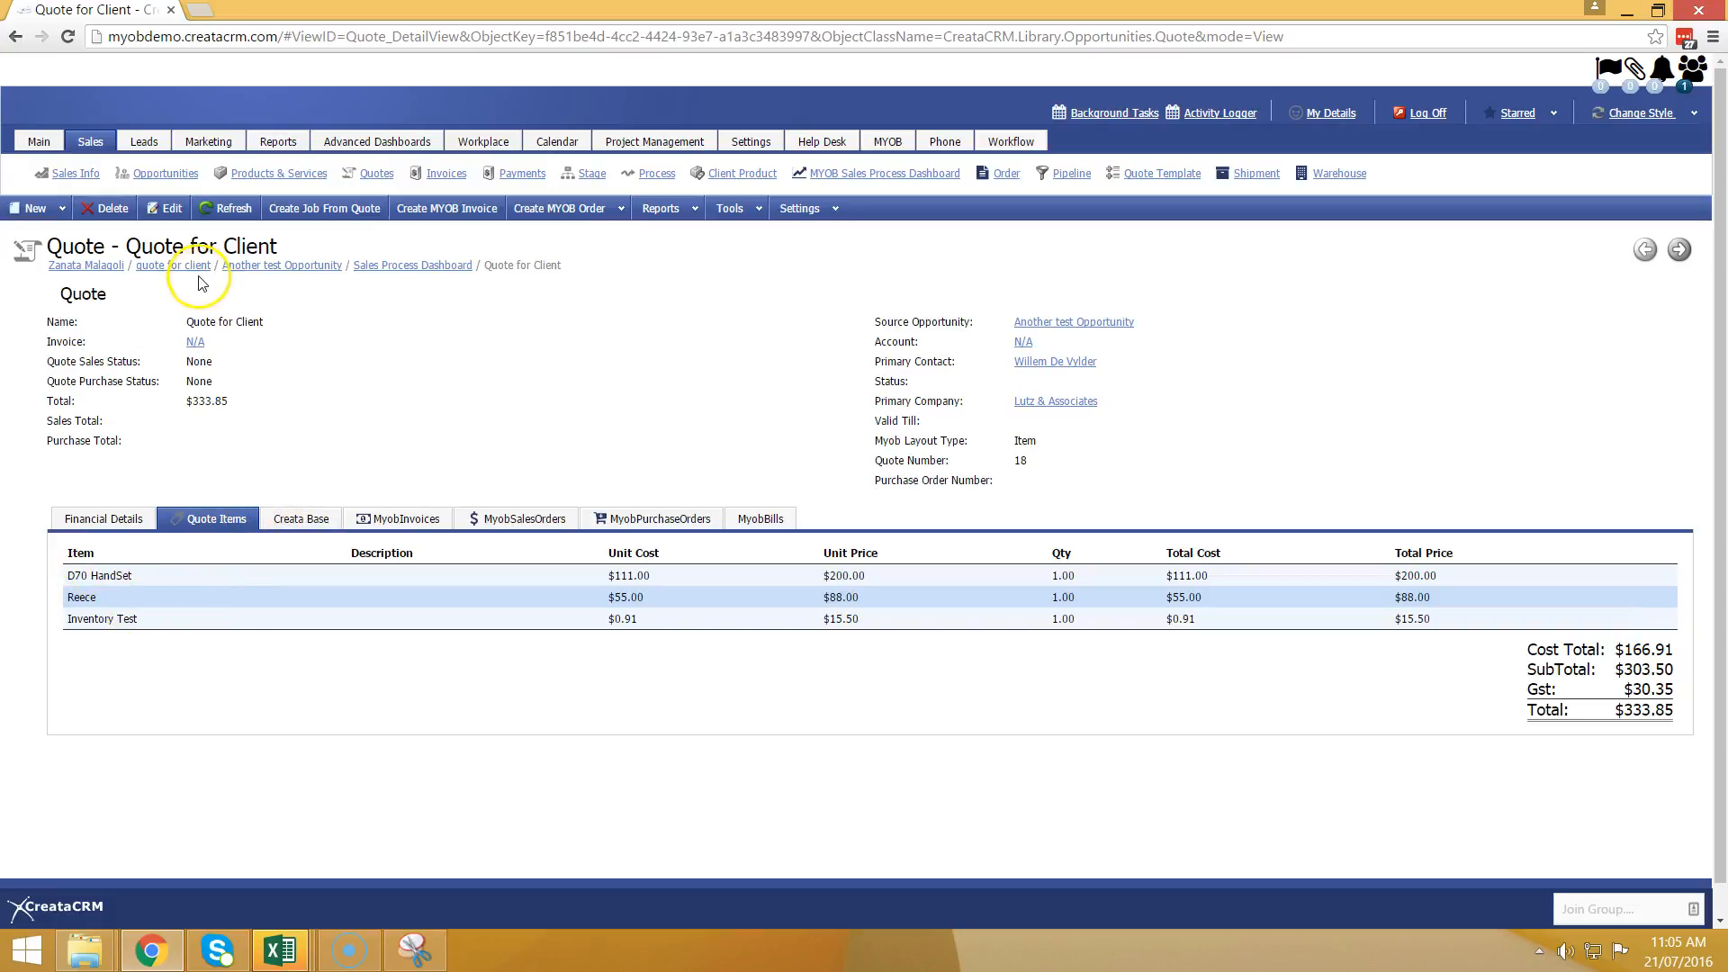
click(169, 208)
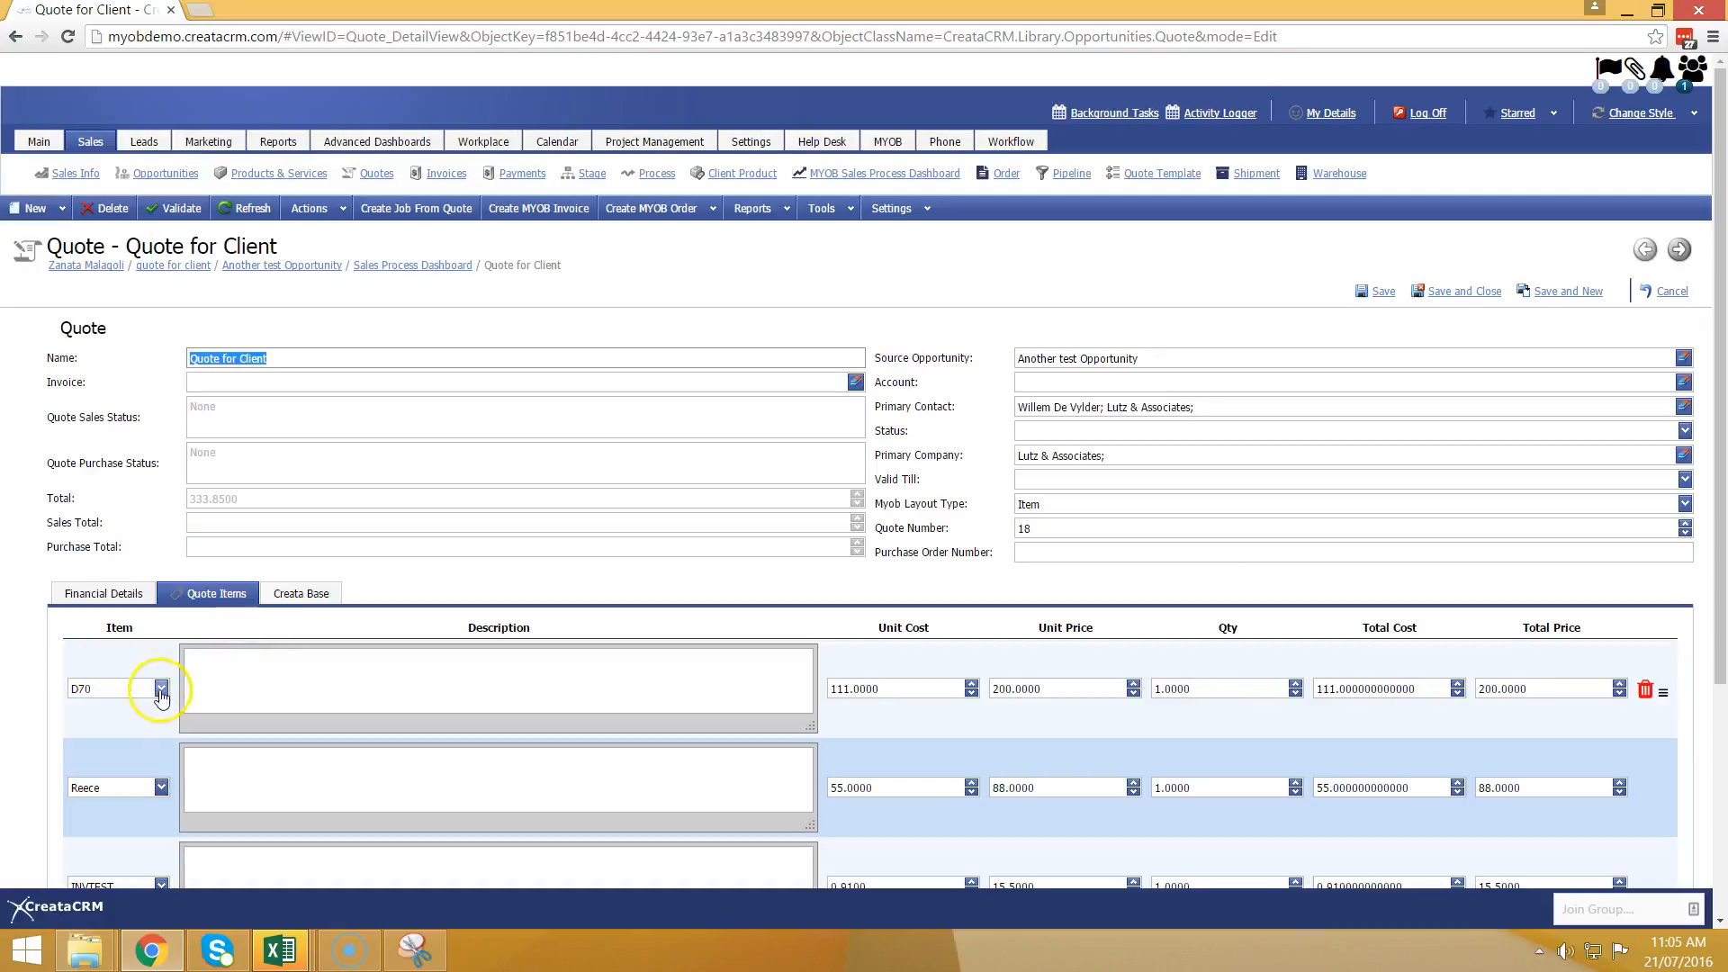
click(160, 690)
click(160, 690)
click(1661, 289)
Step: Try to create a MYOB sales order from Quote for Client
click(620, 208)
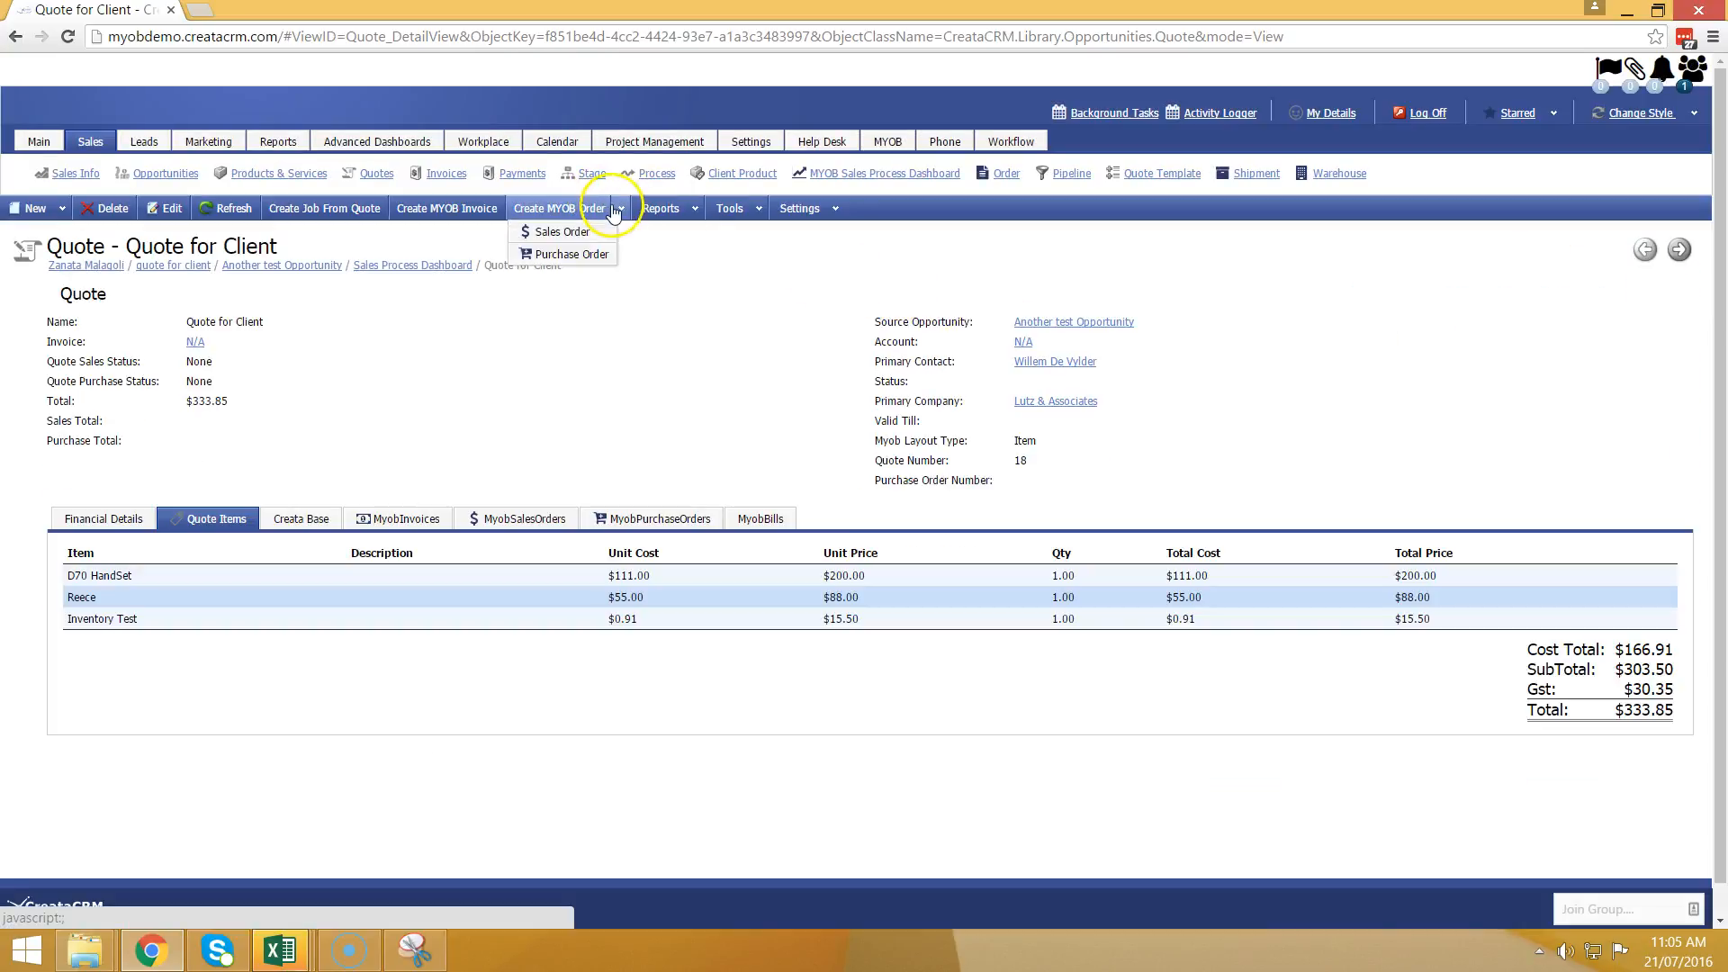
click(598, 231)
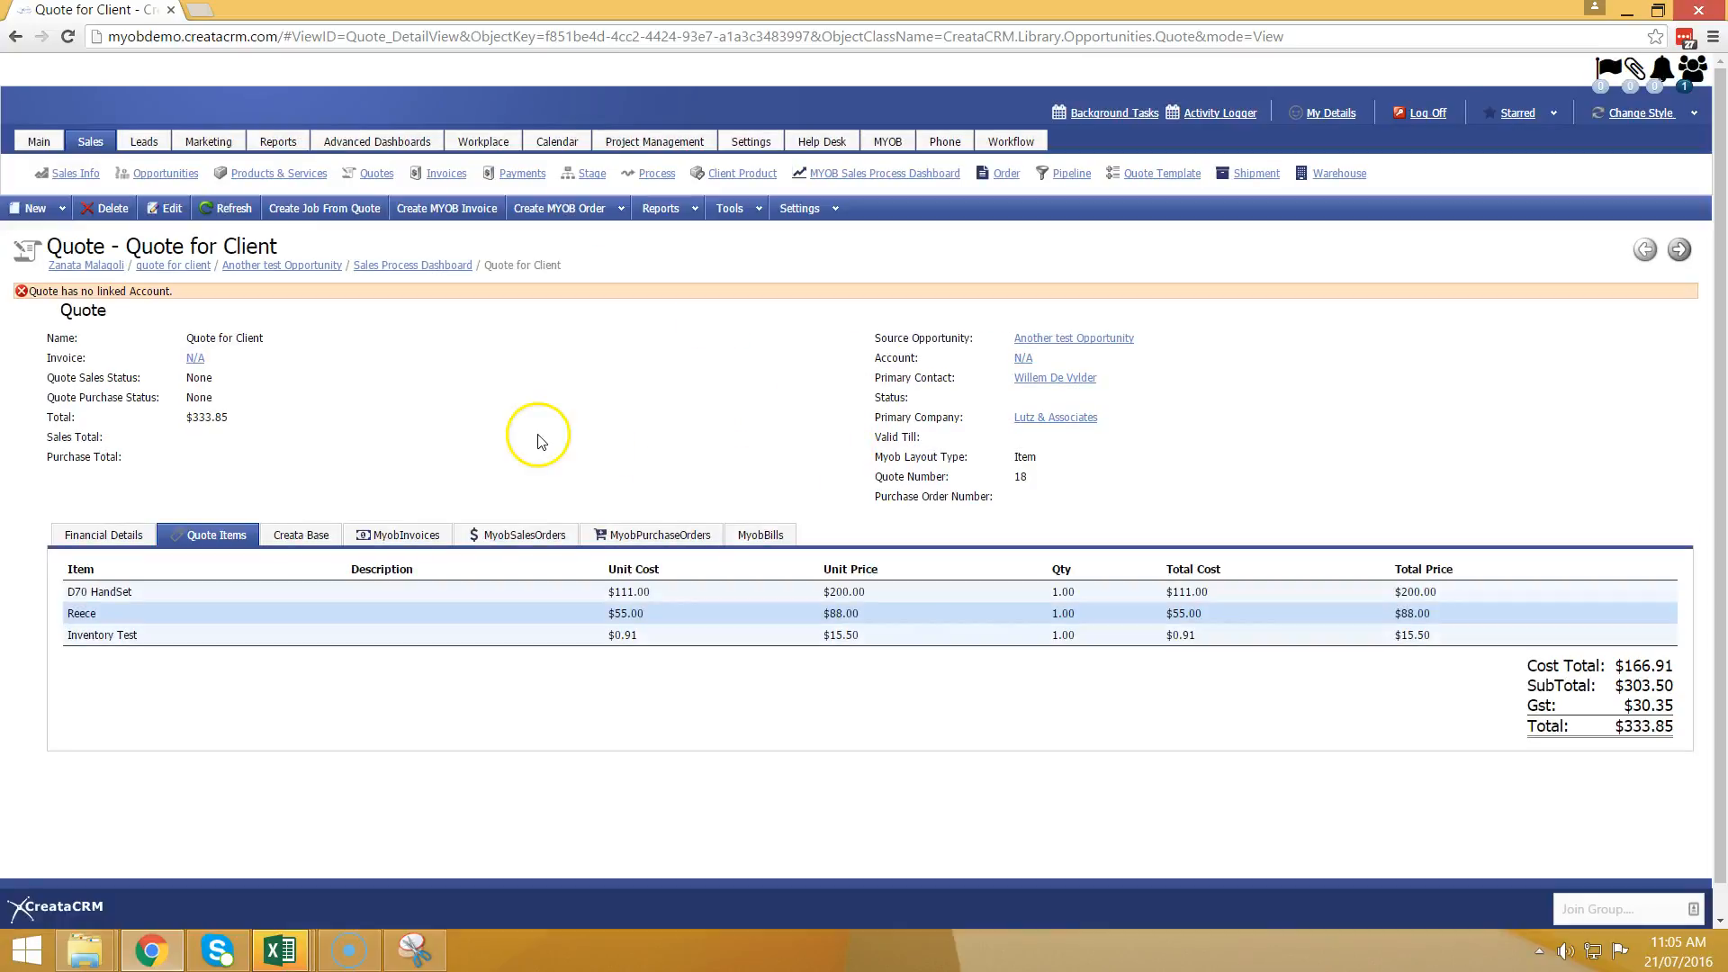
Step: Link Quote for Client to the account Database Partners0, then save and close the quote
click(169, 208)
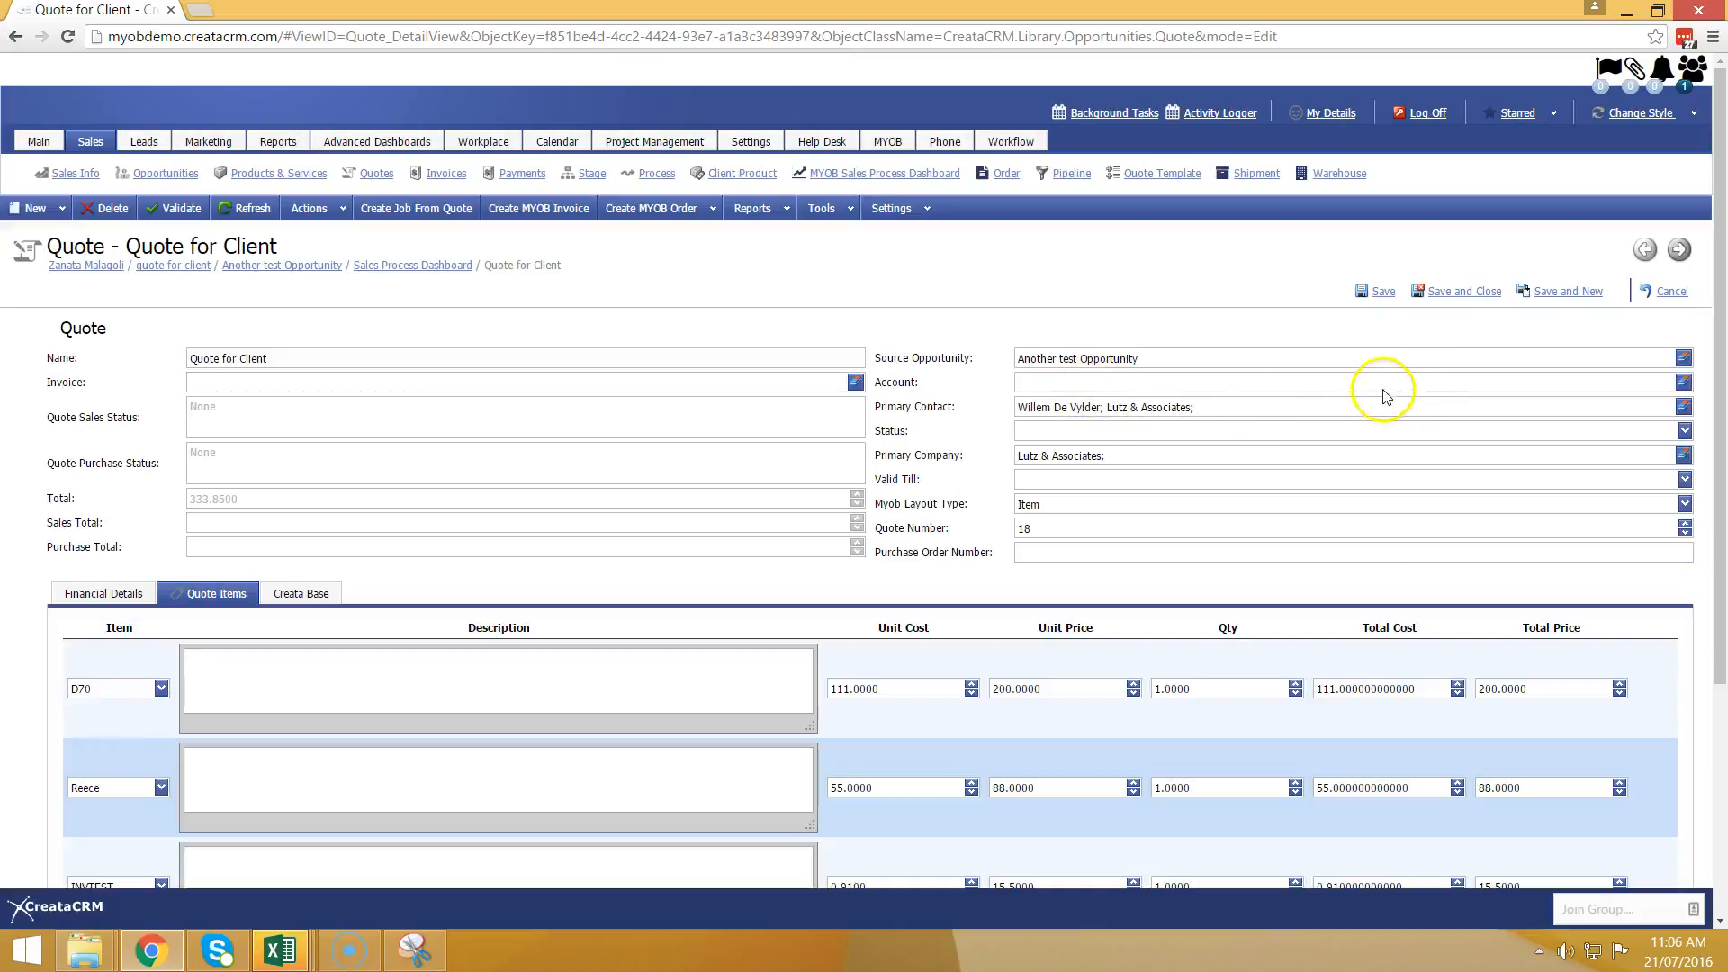
click(1388, 382)
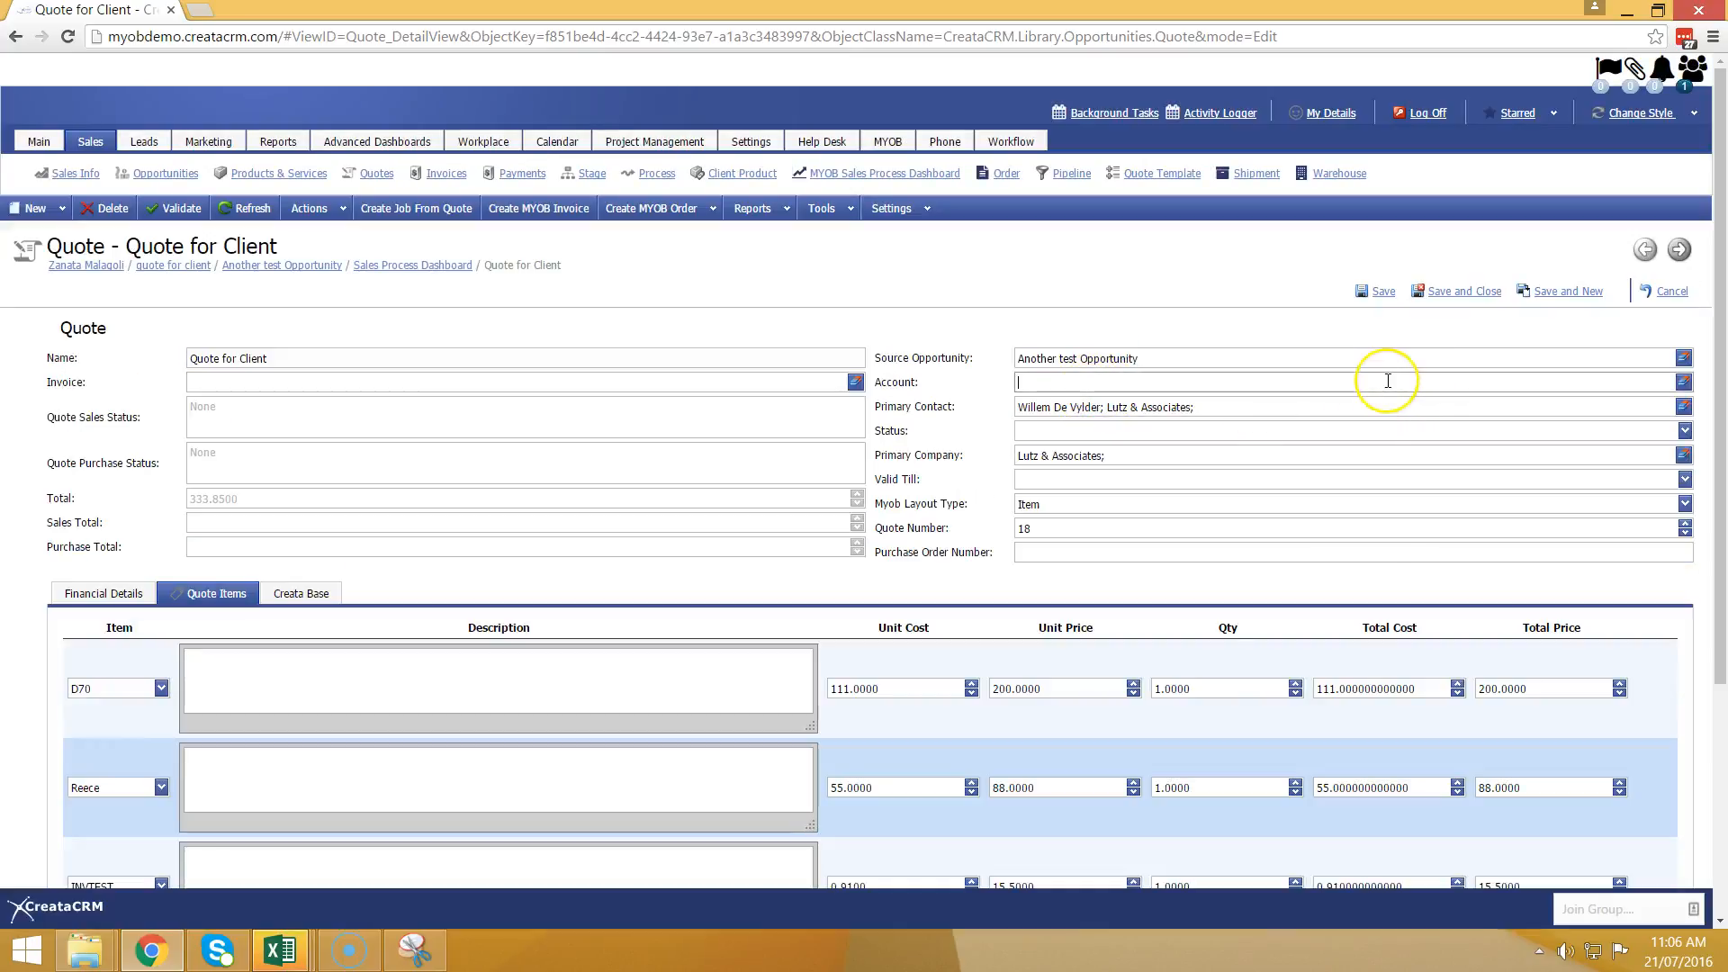
text(datbasewq)
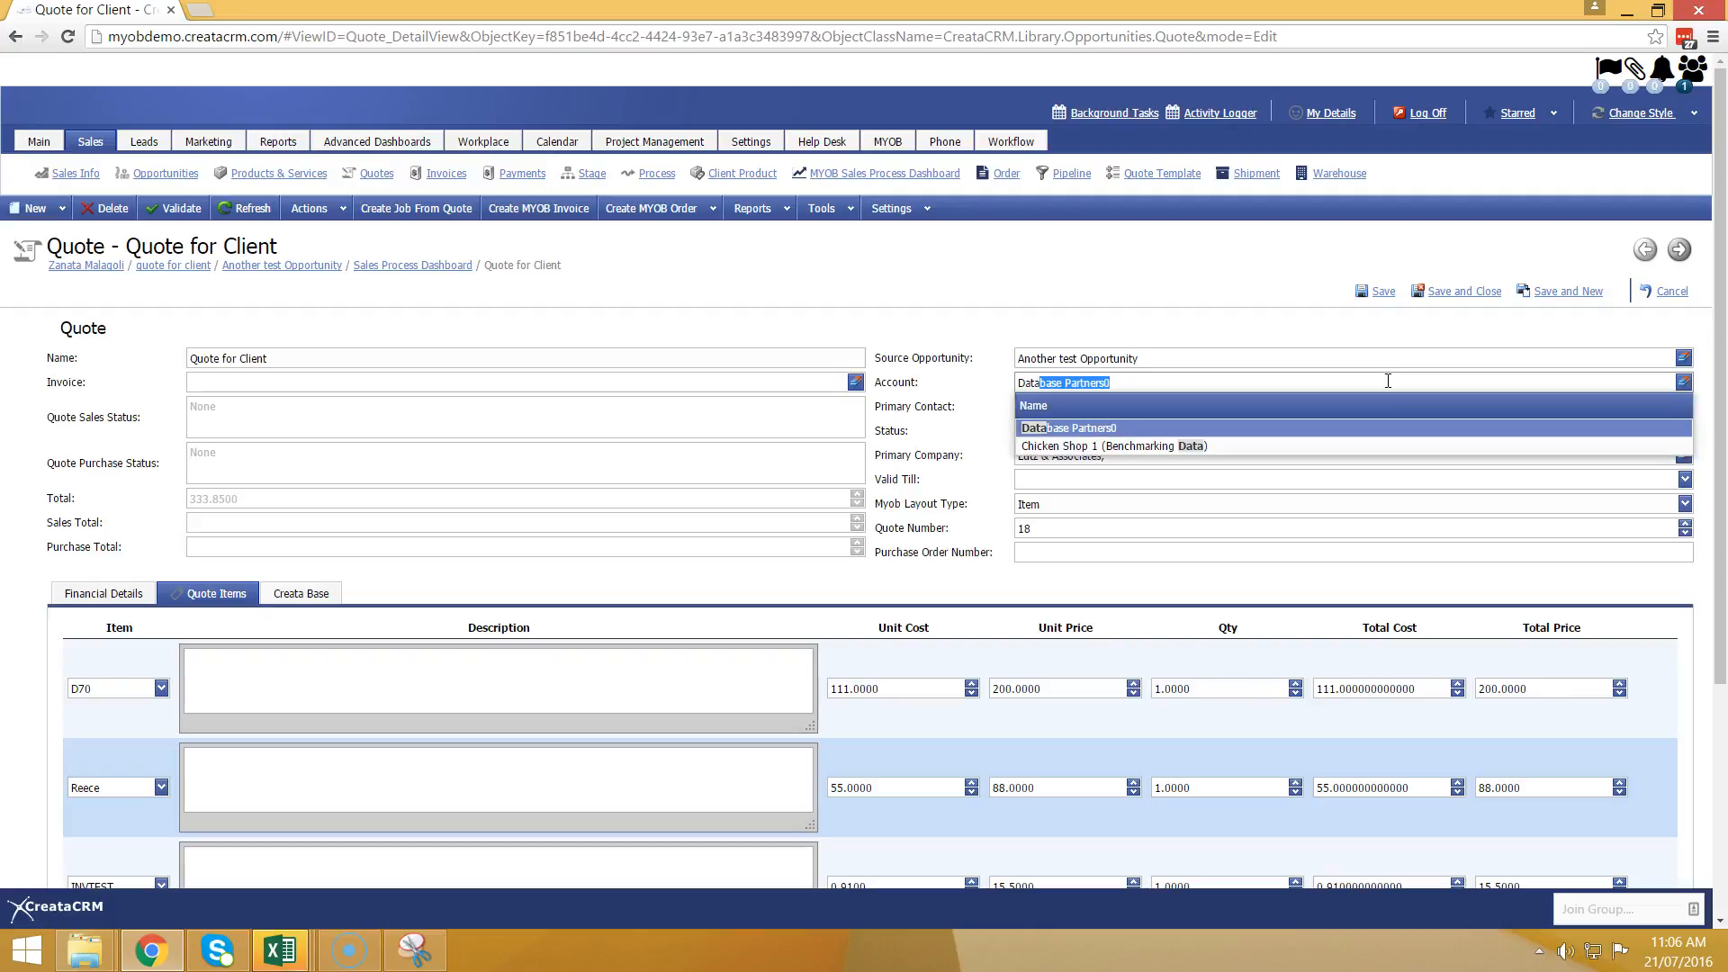
click(1420, 441)
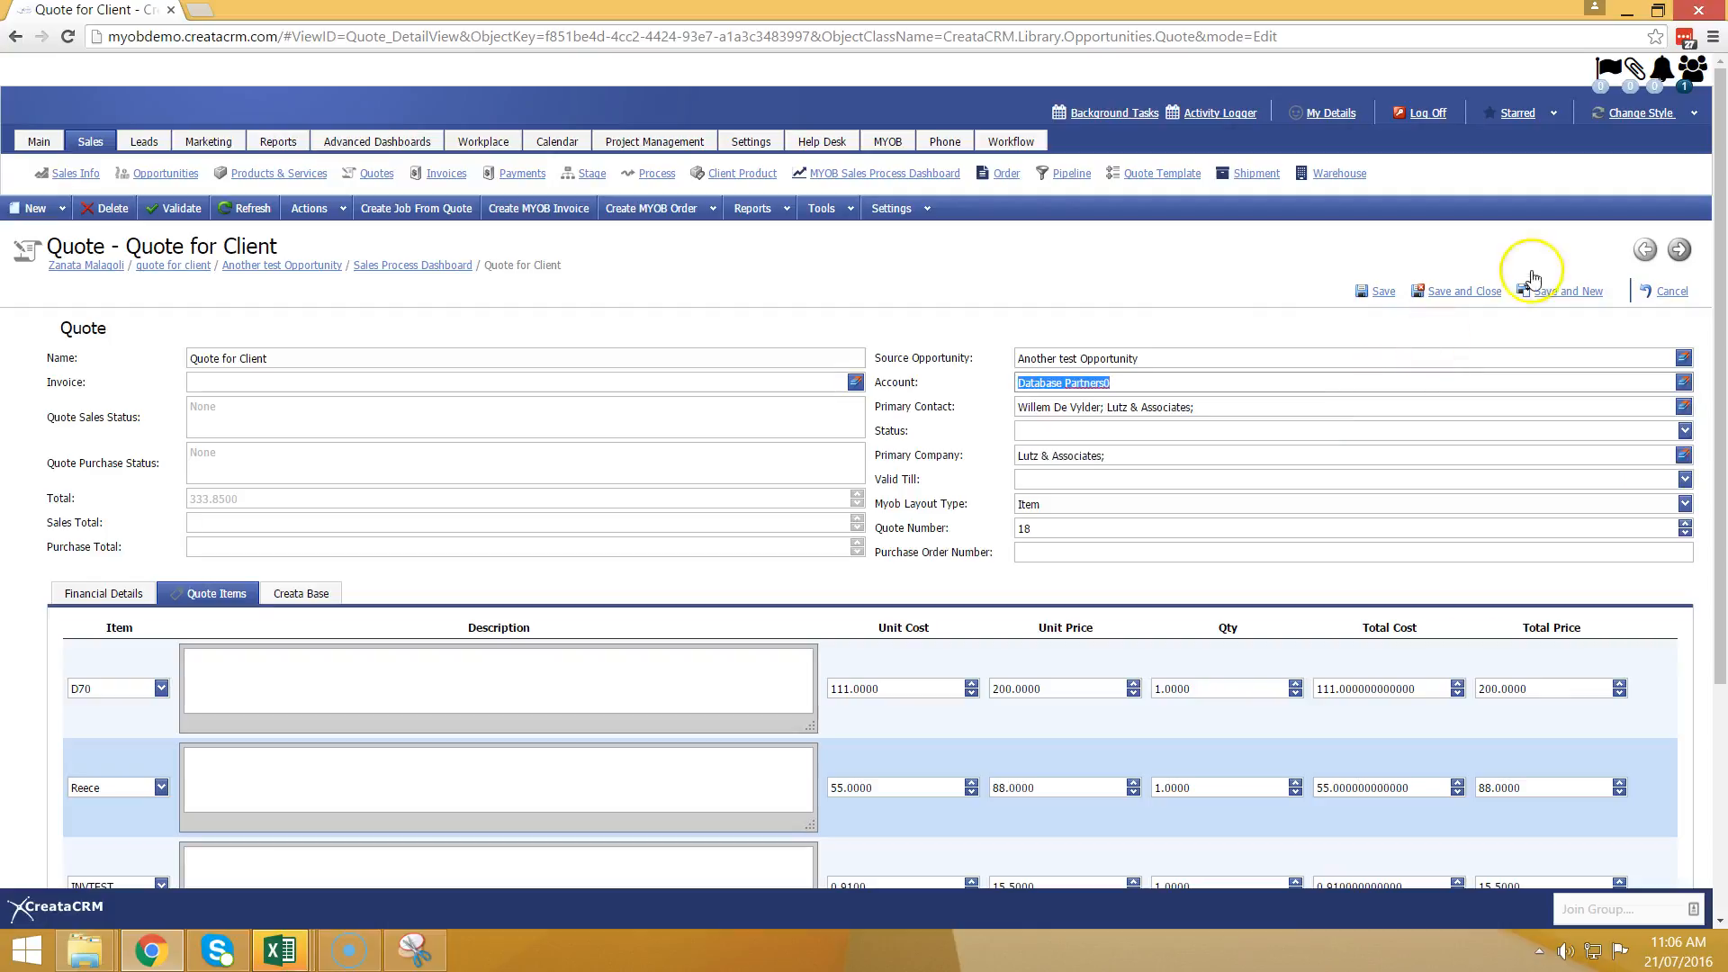
click(1460, 290)
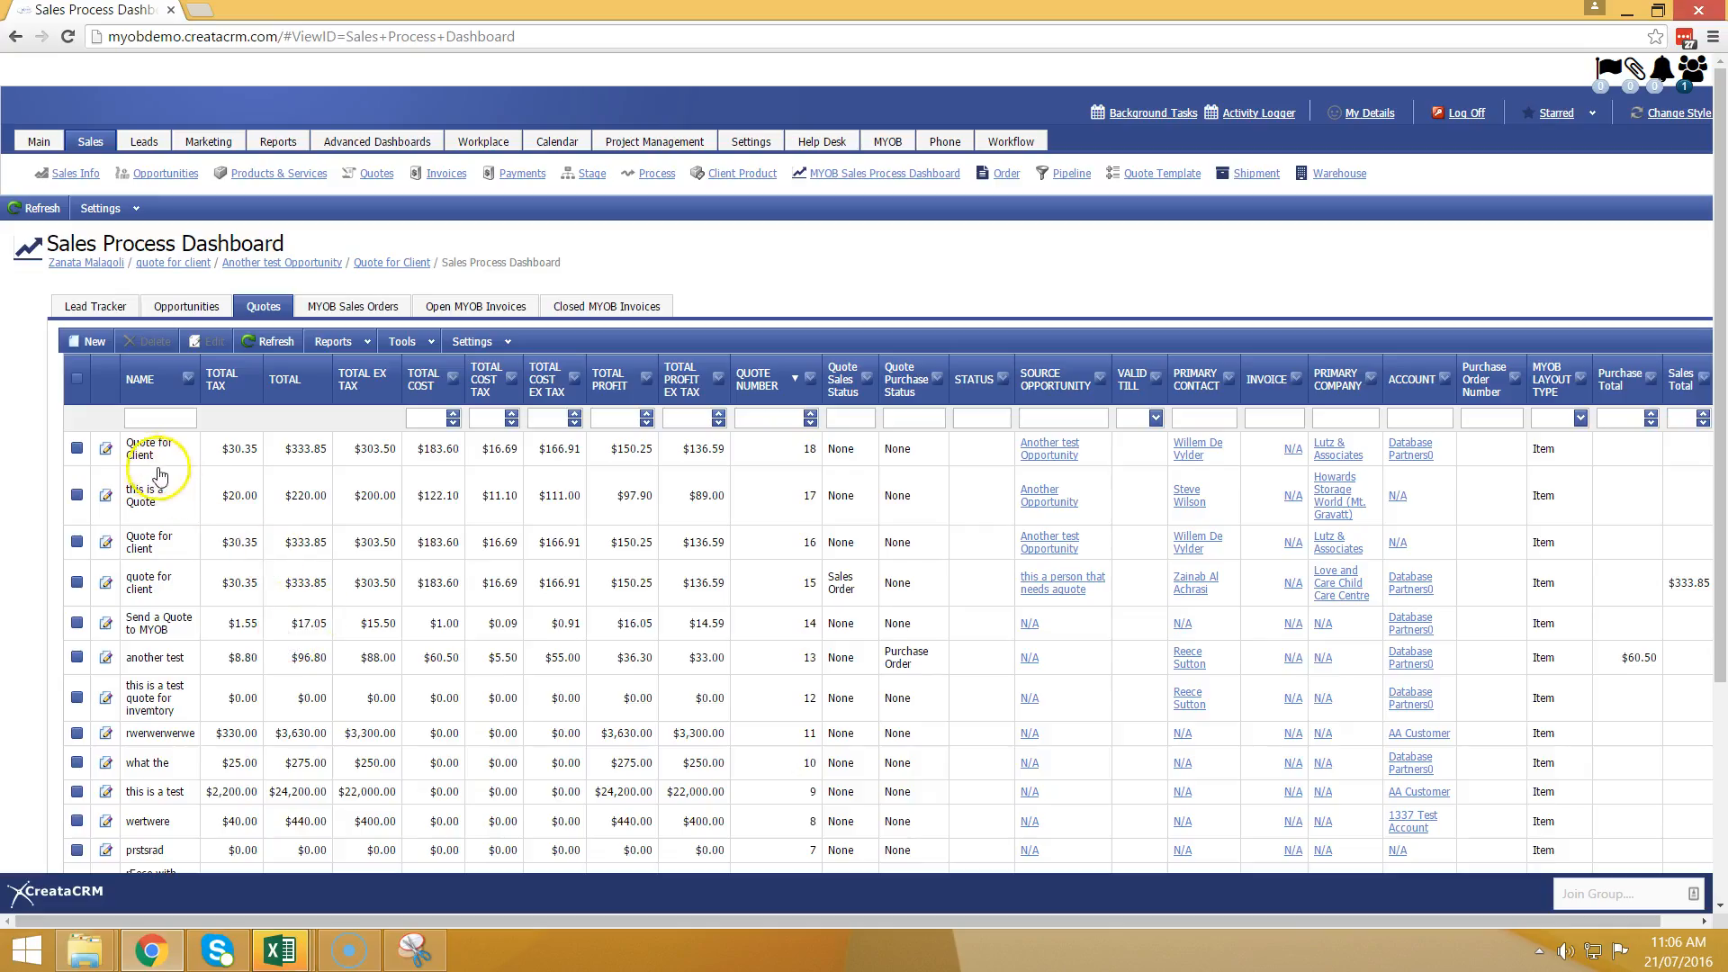
Step: Create a MYOB sales order from the newest Quote for Client, including only the D70 HandSet item
click(158, 448)
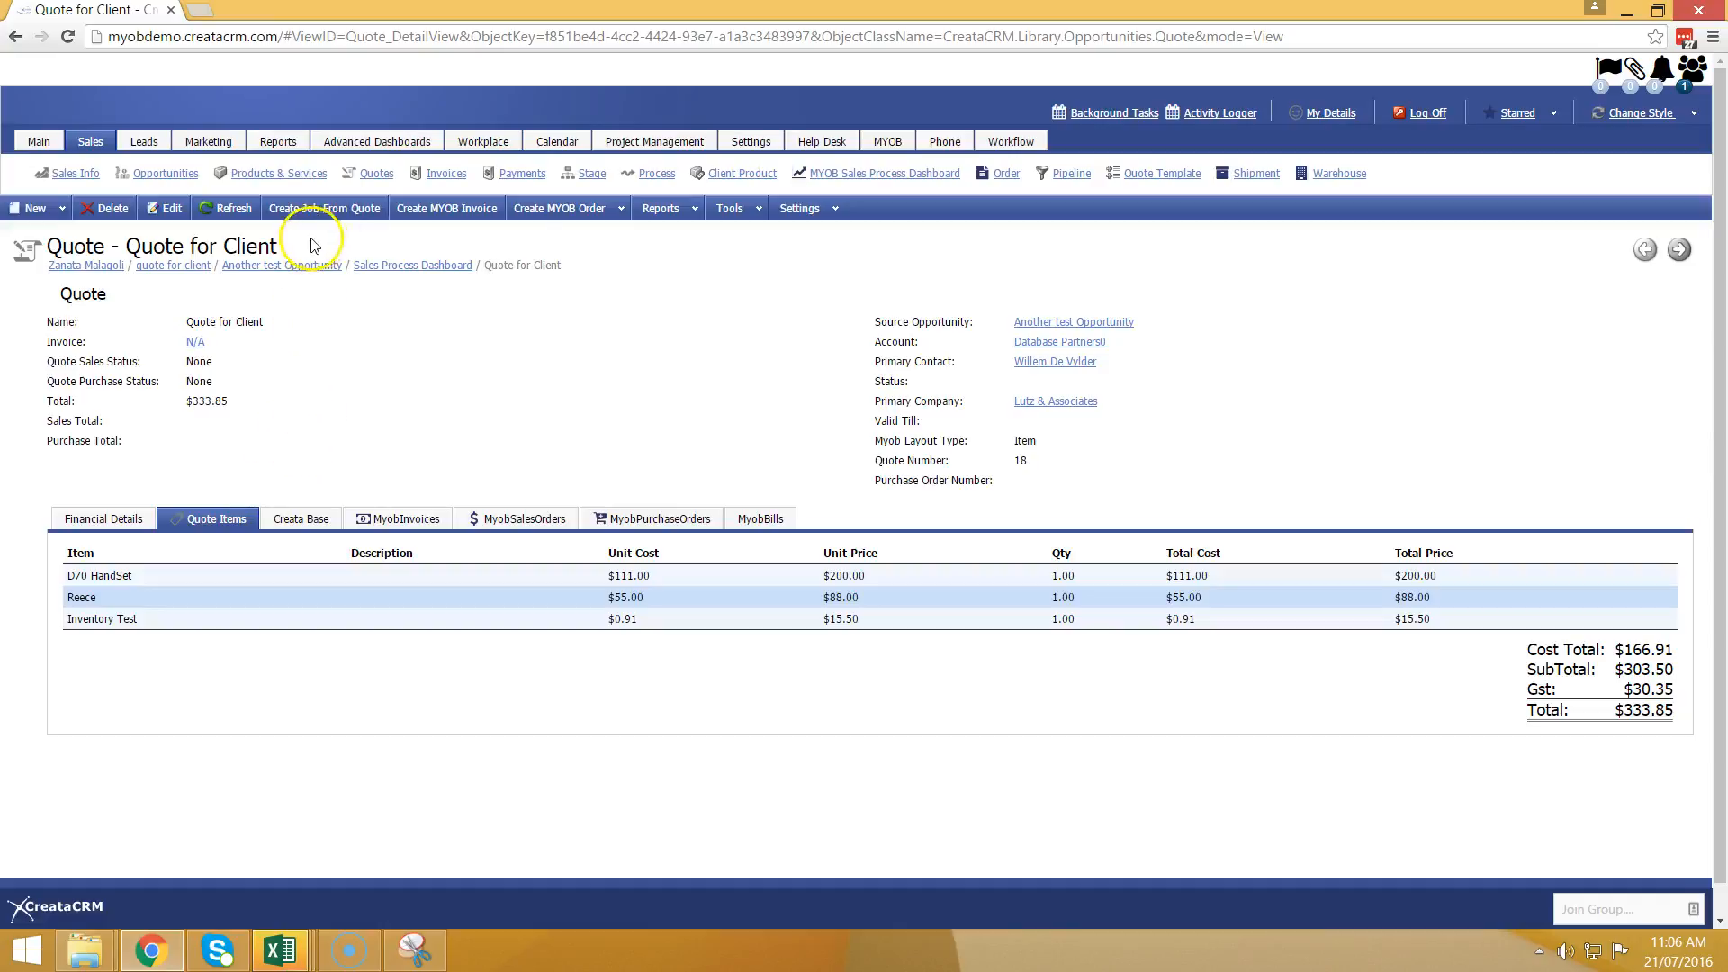
click(615, 208)
click(596, 233)
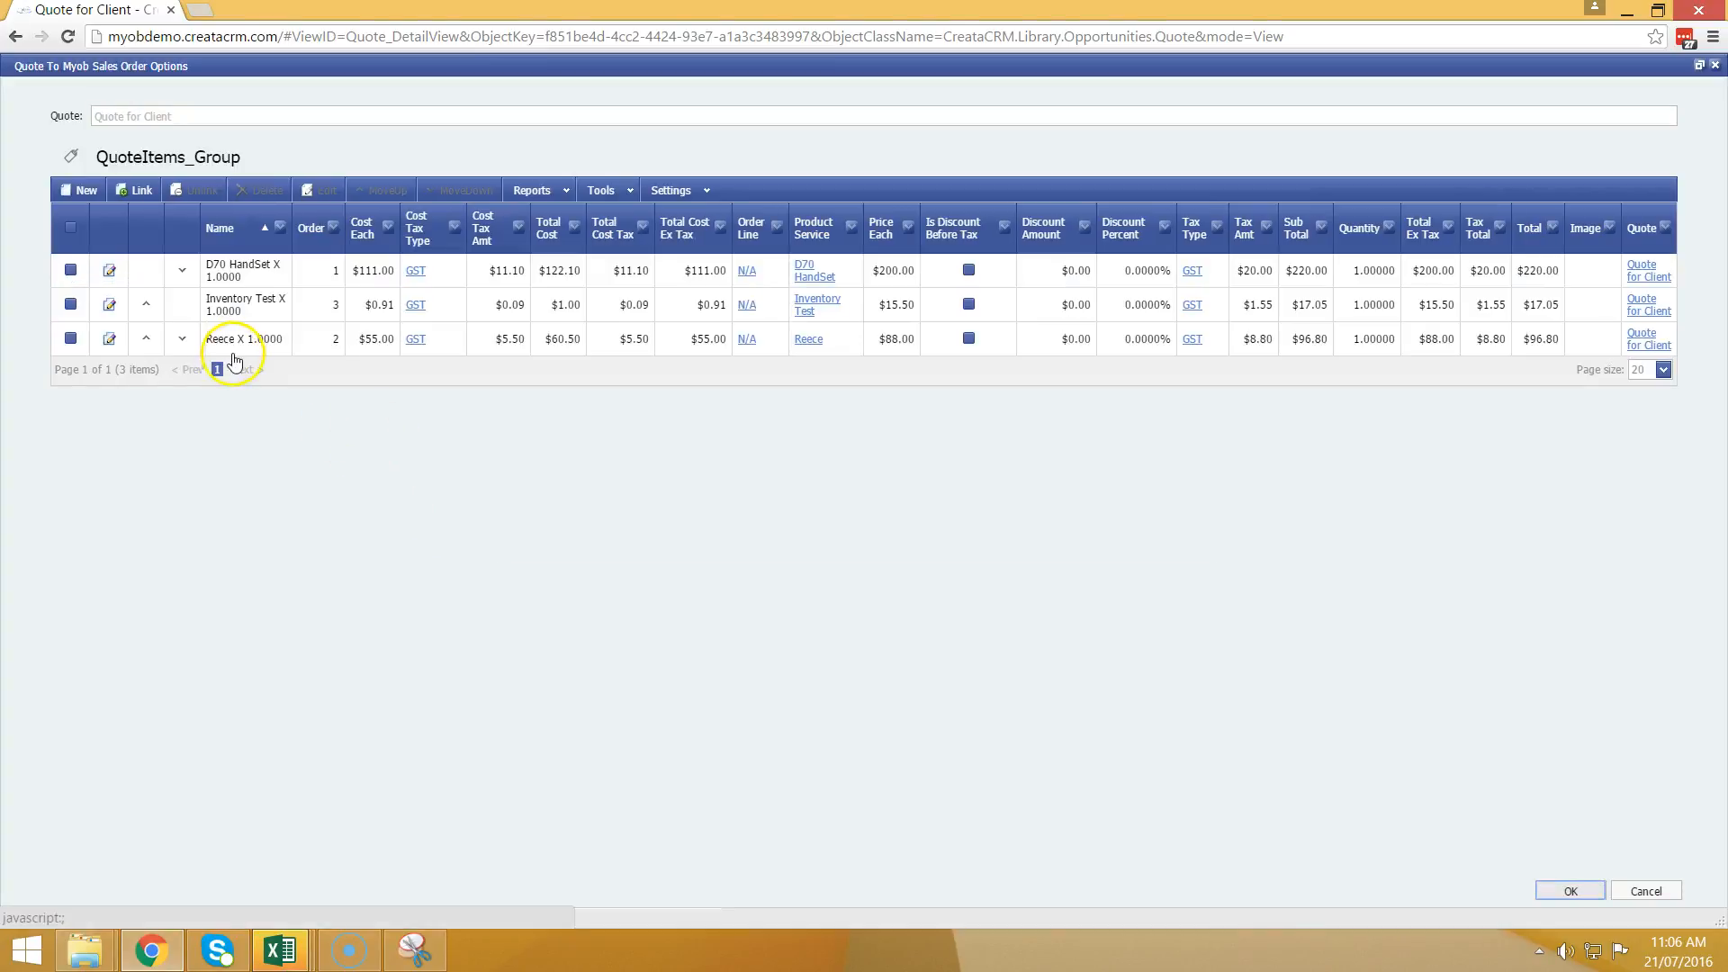
click(72, 270)
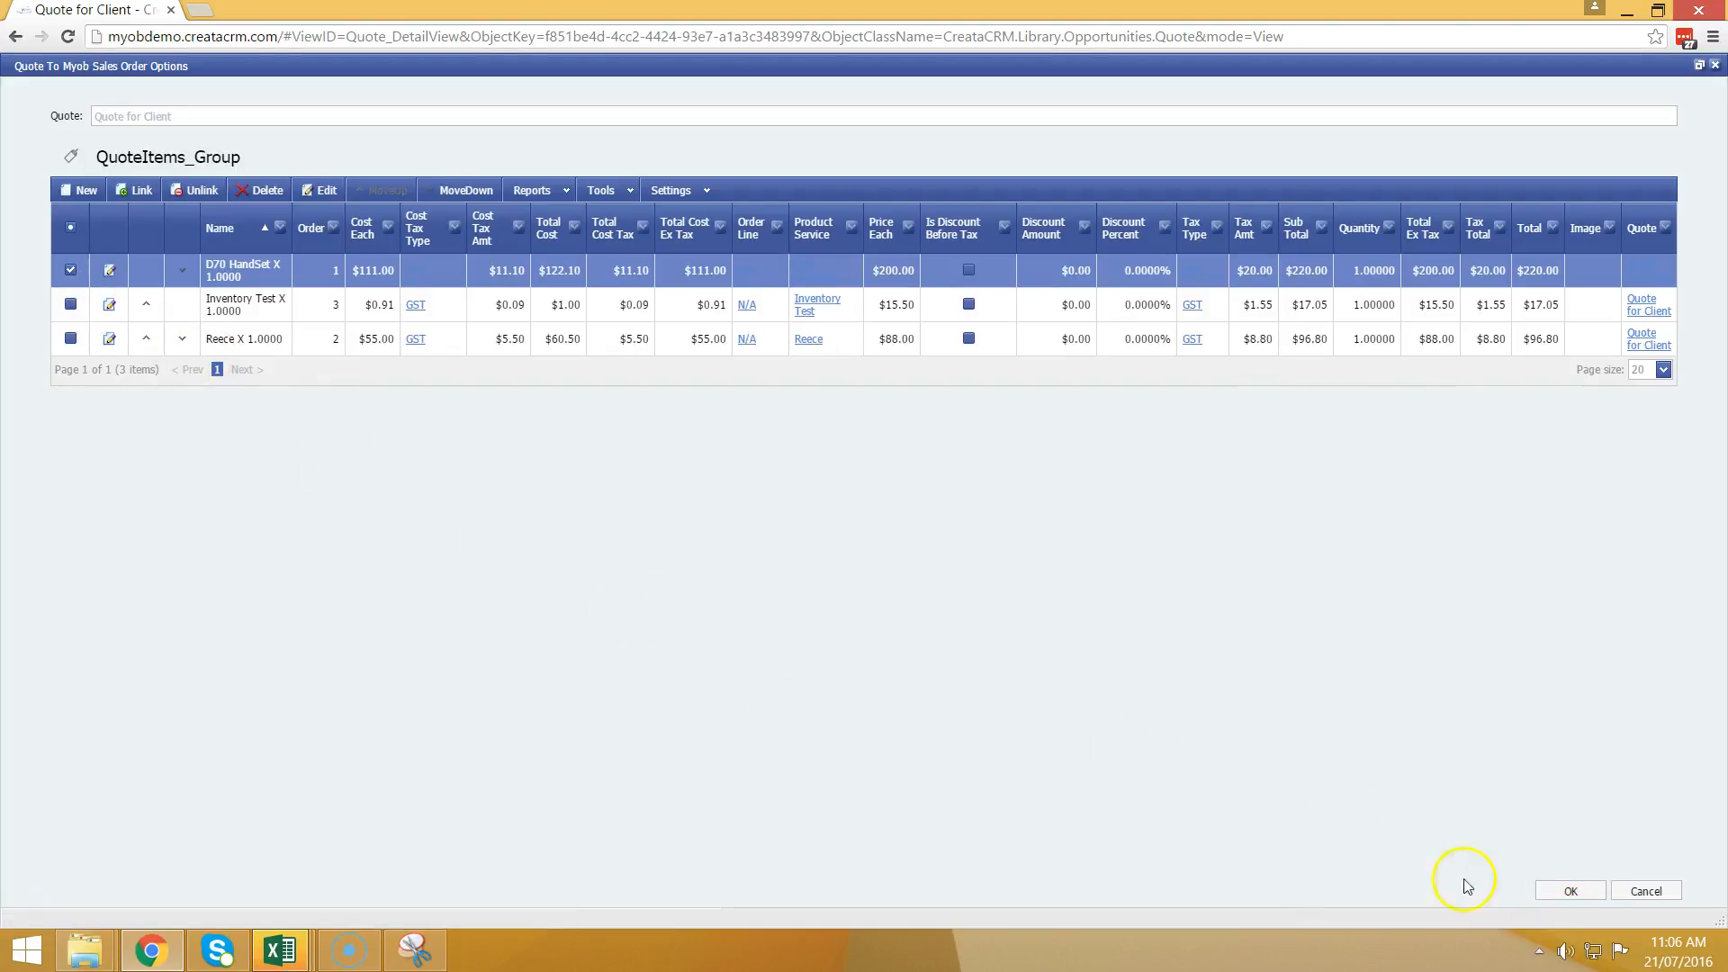
click(1568, 891)
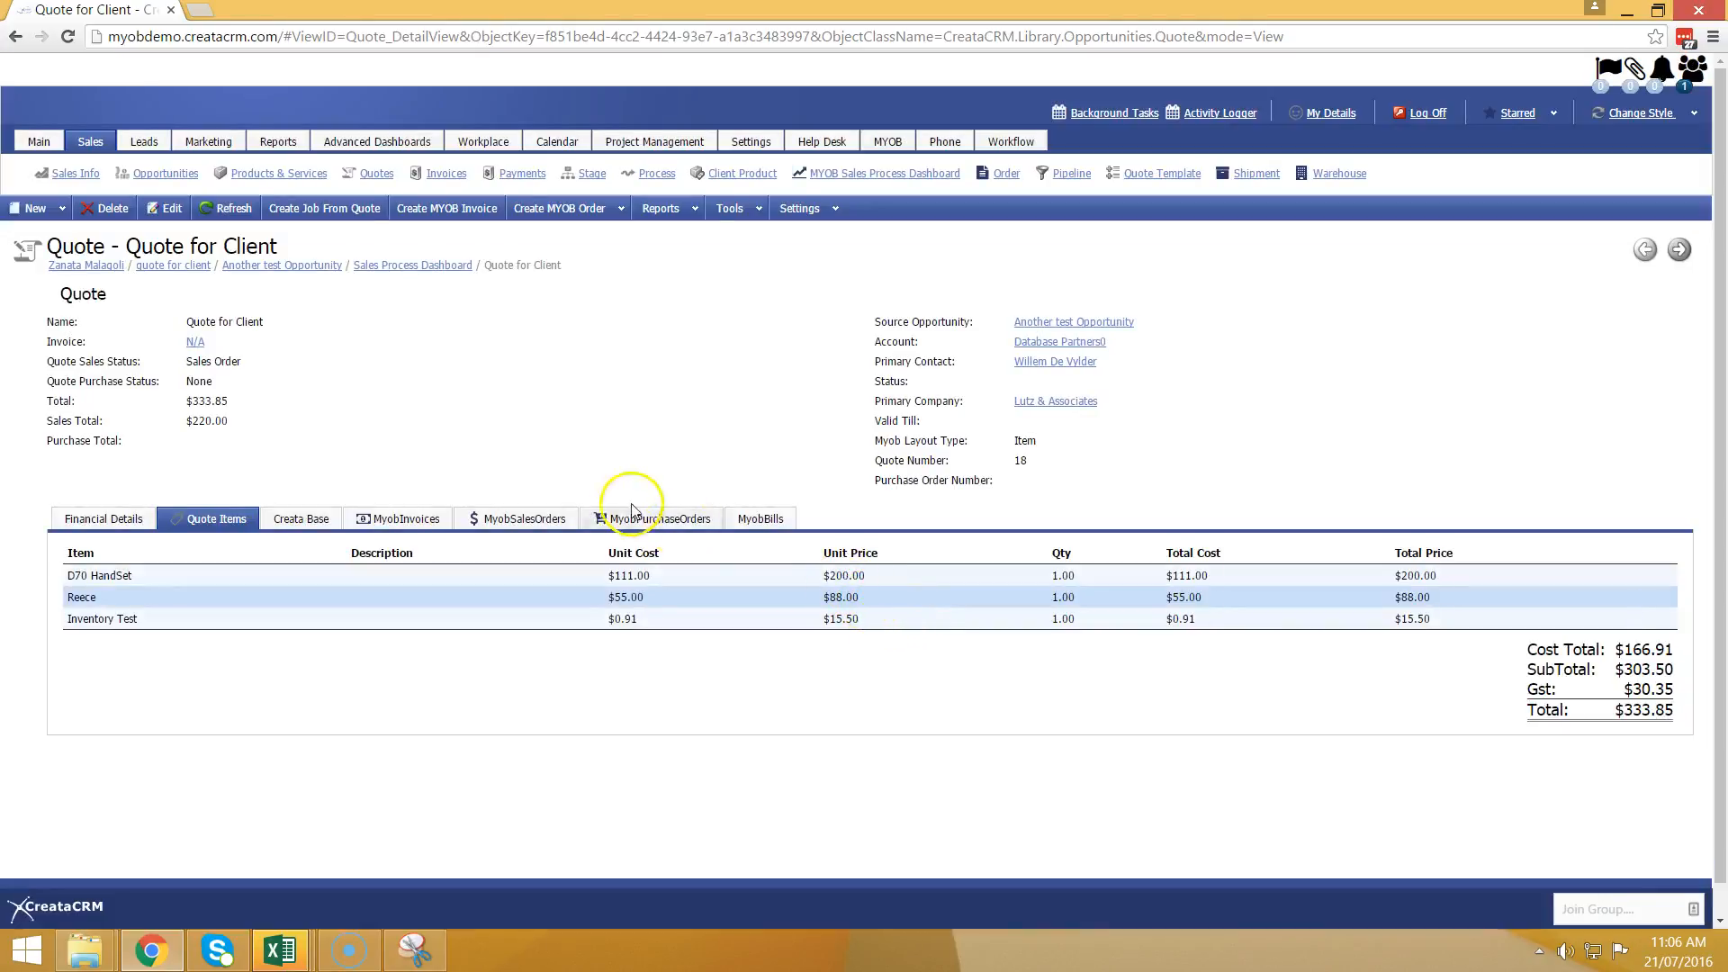
Step: Show the quote's MYOB sales orders and hide the Myob ID column
click(558, 525)
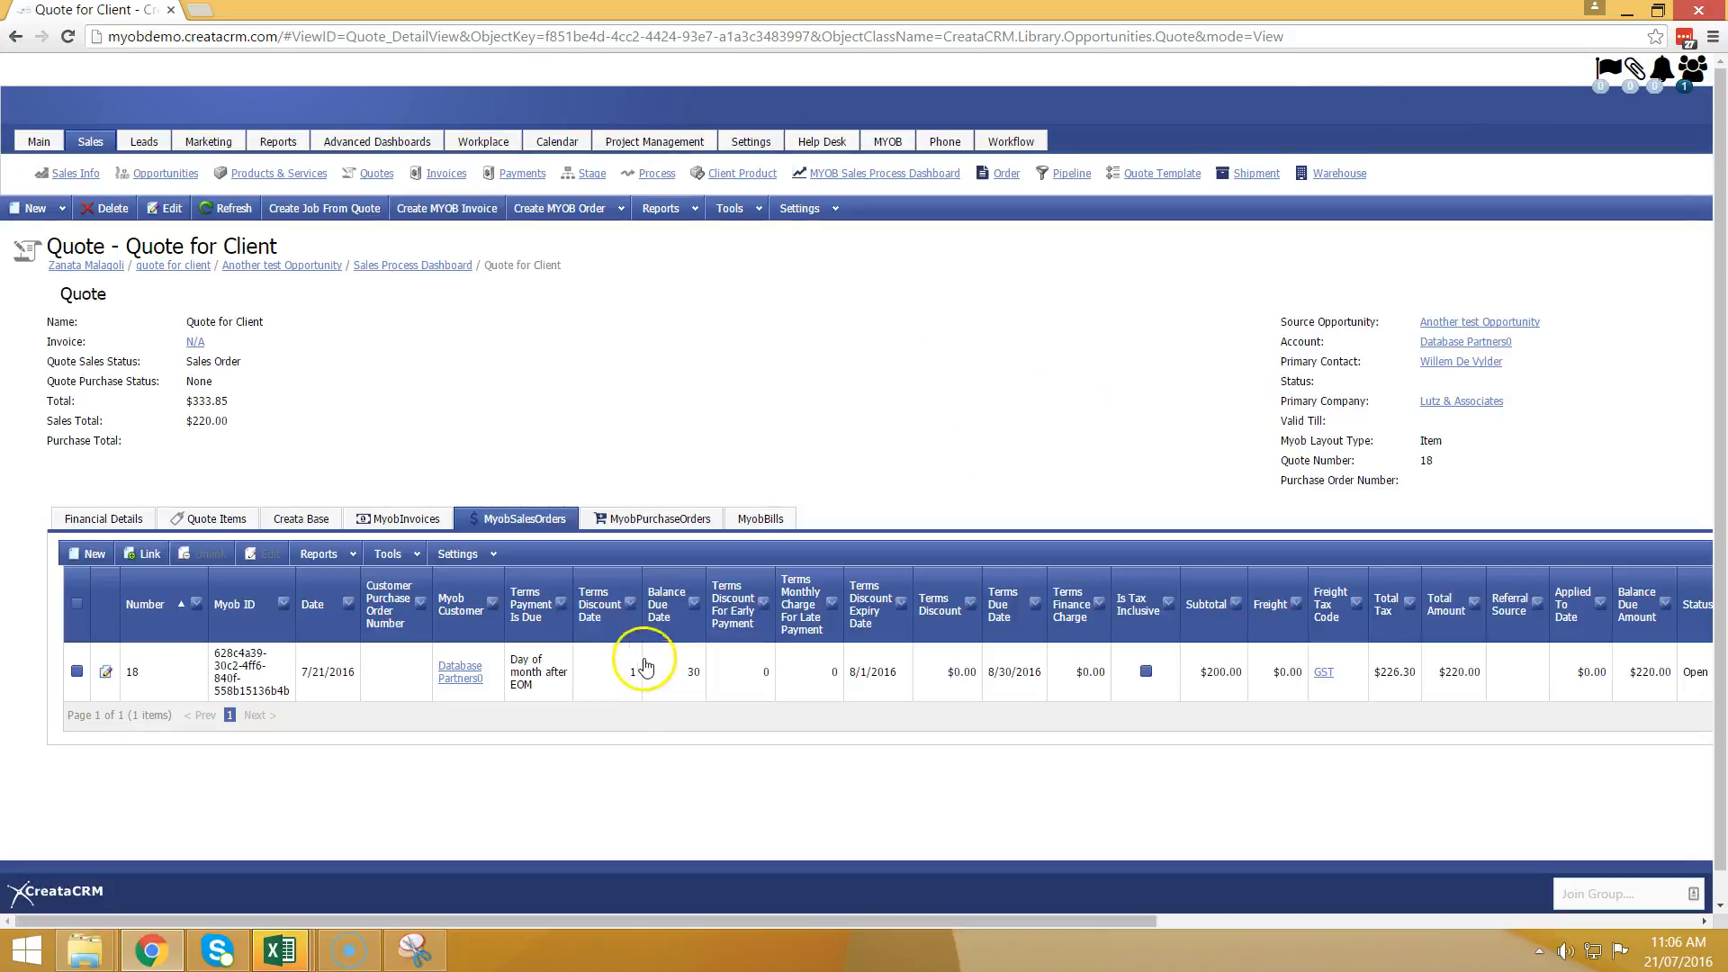
right_click(233, 605)
click(324, 724)
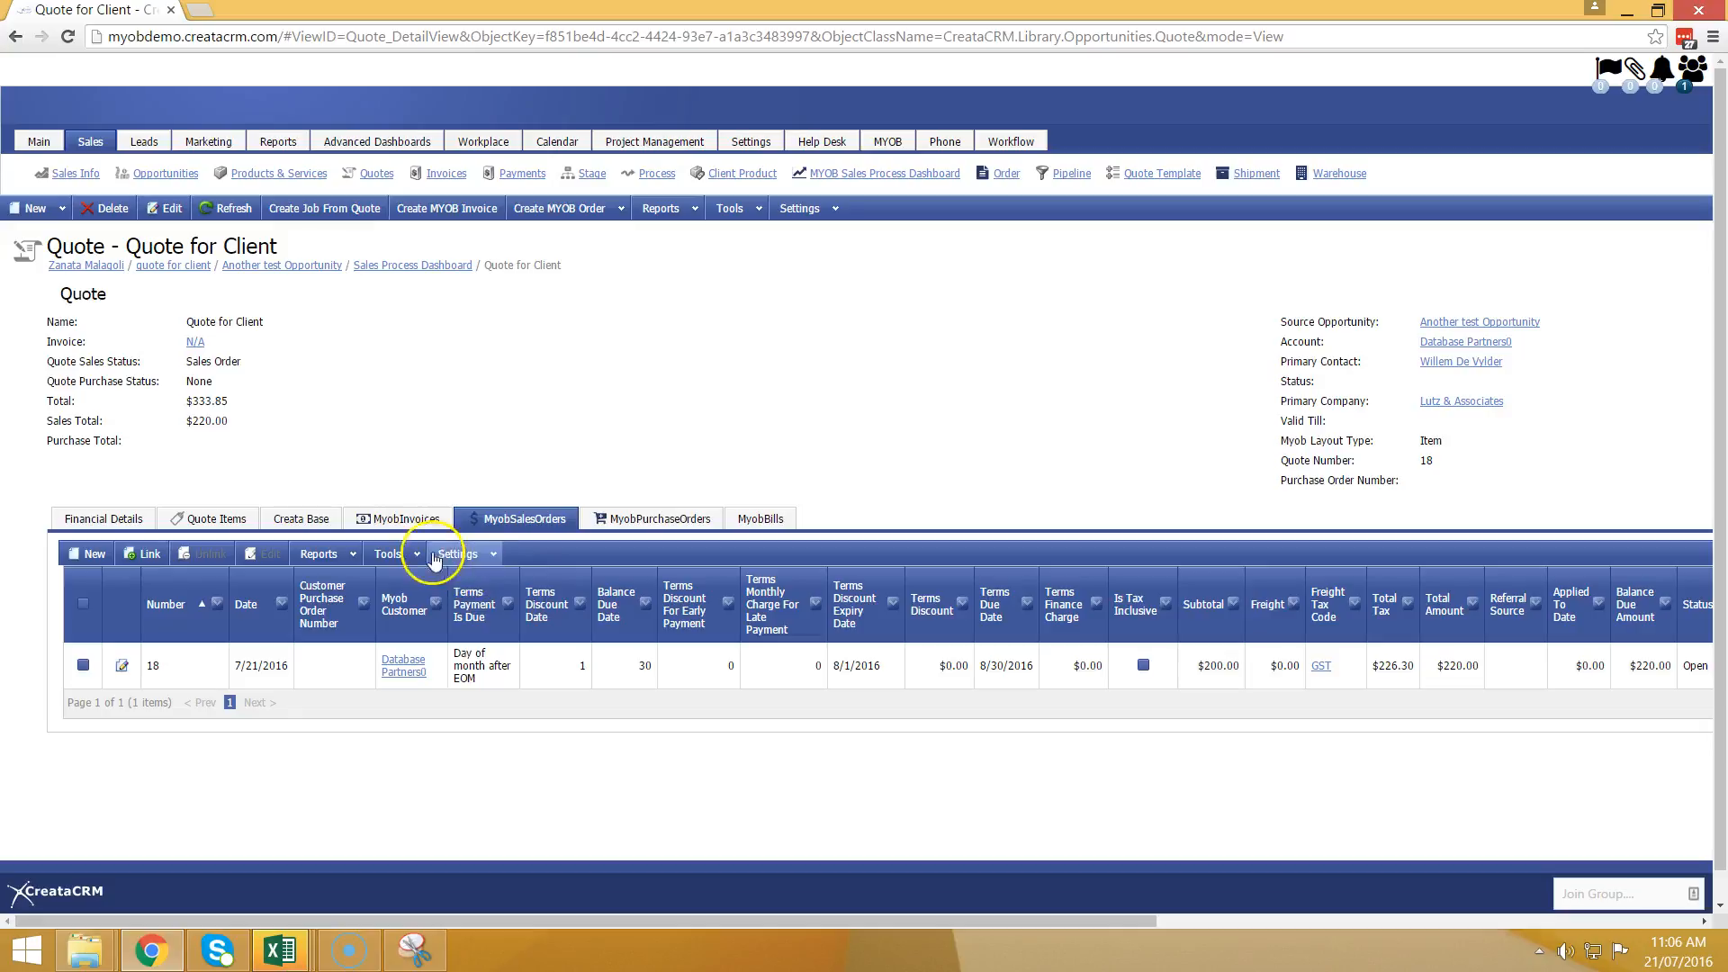
Step: Review the quote's items and purchase orders, then trace its sales order from the MYOB Sales Process Dashboard back to the quote
click(205, 520)
click(639, 521)
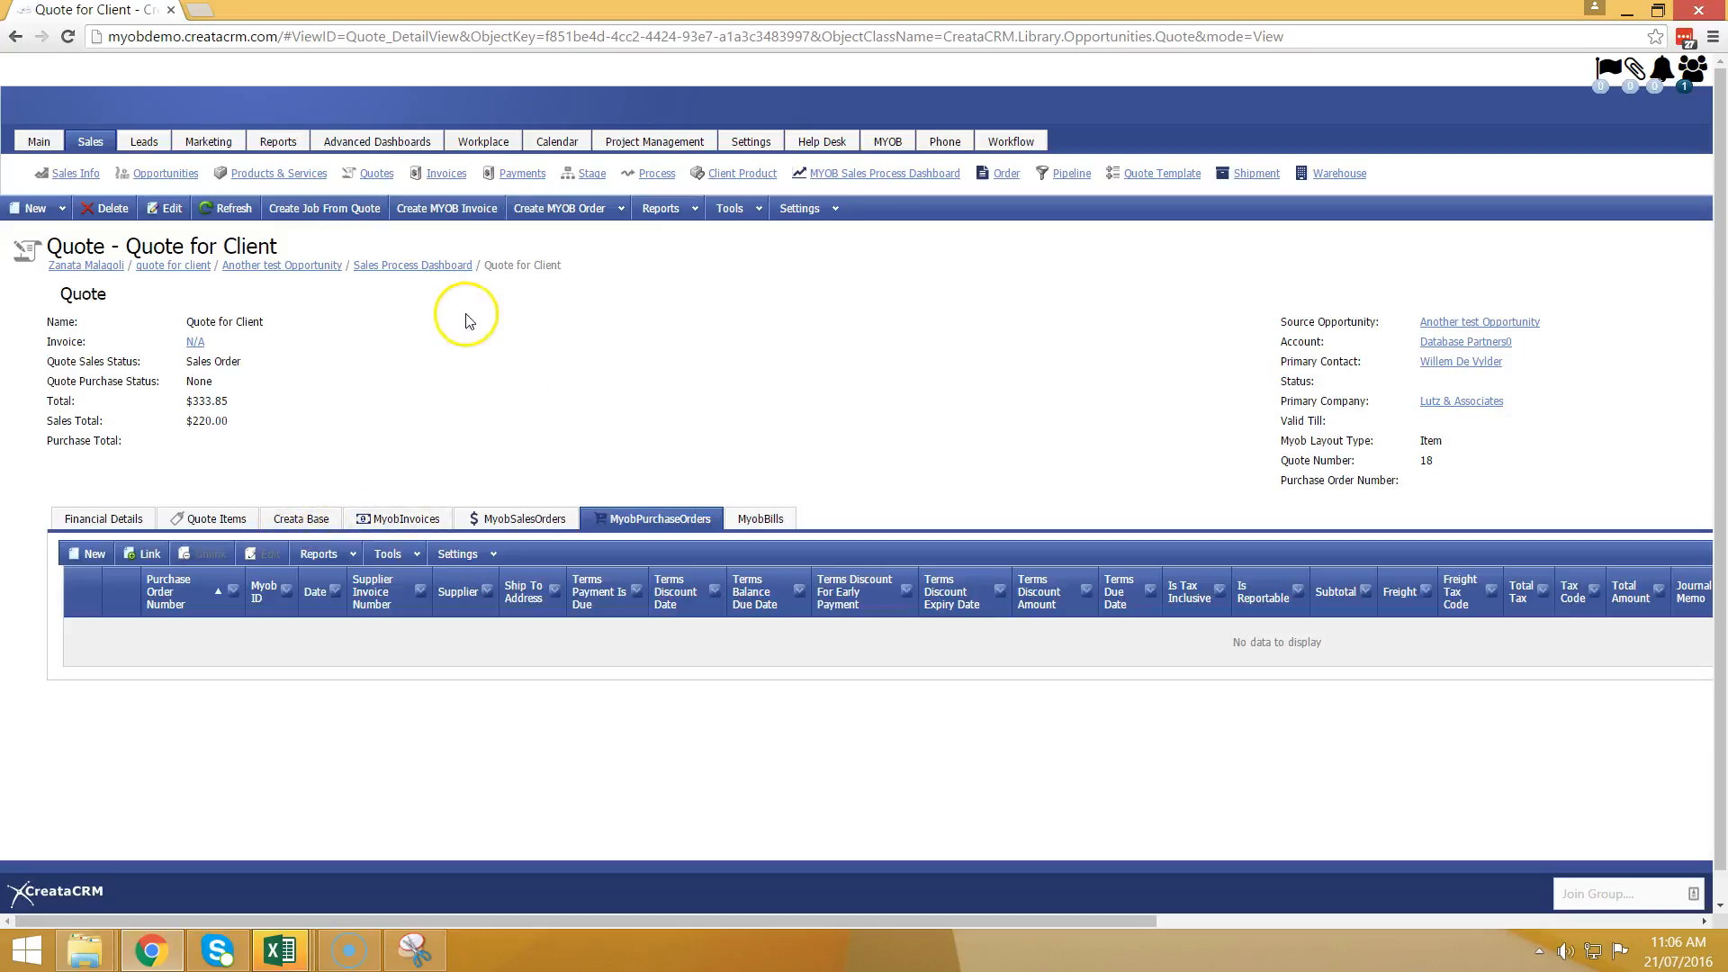
click(855, 173)
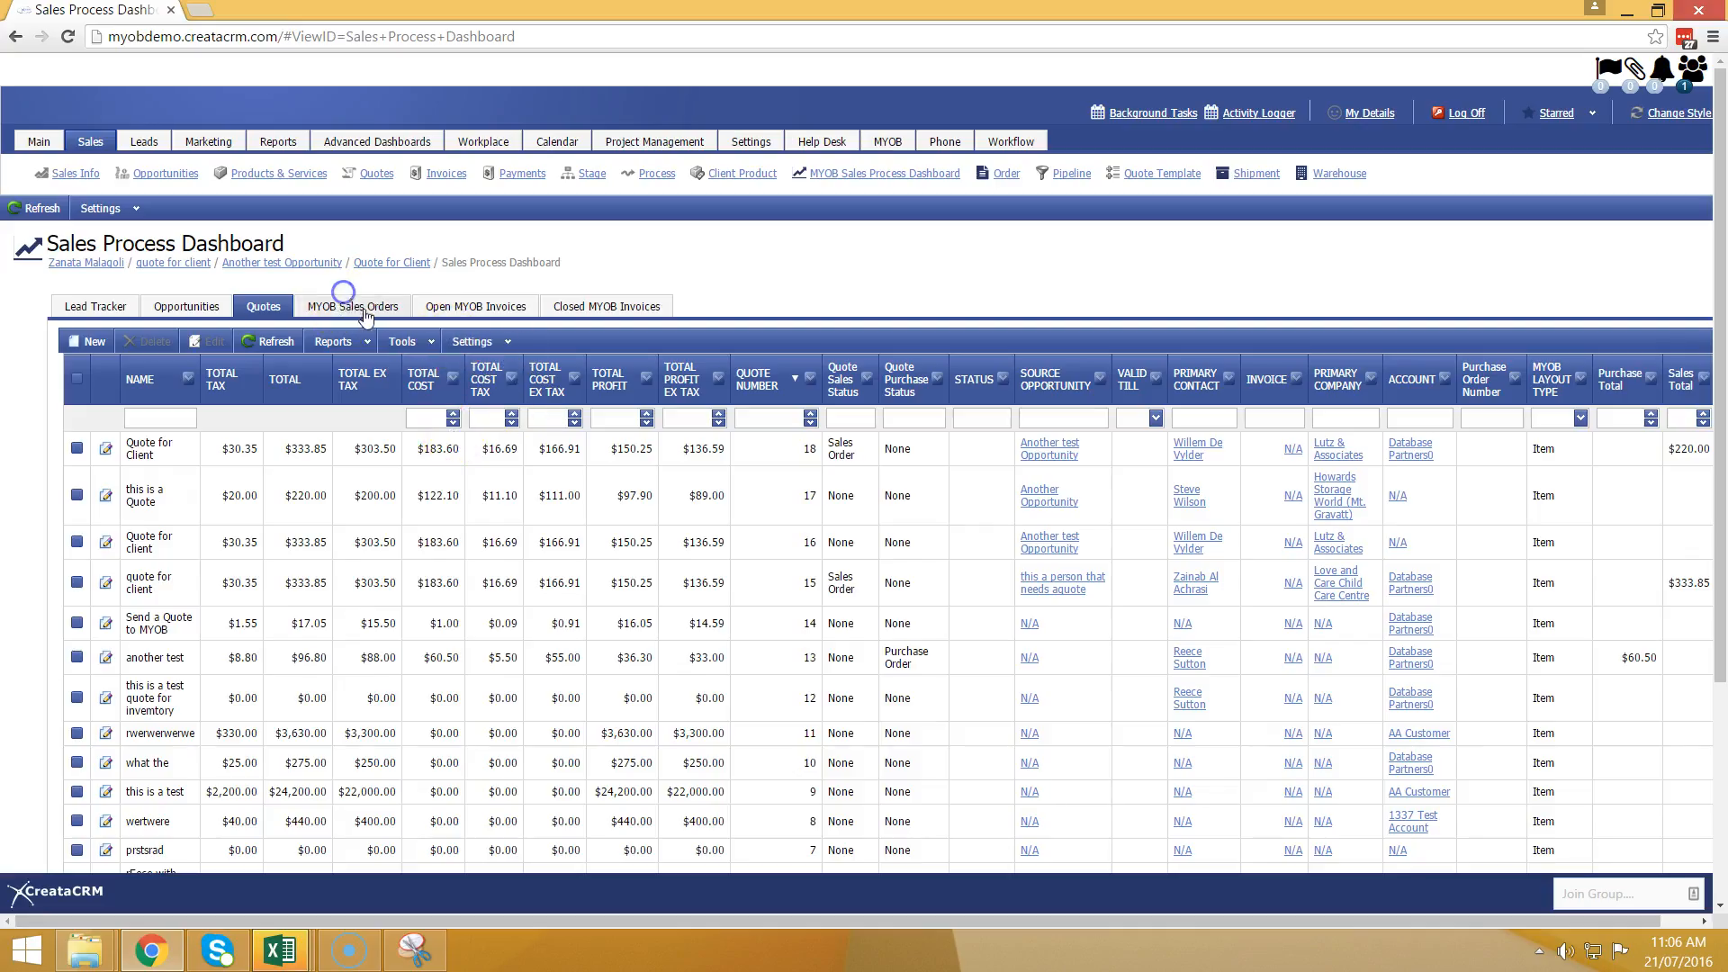
click(362, 308)
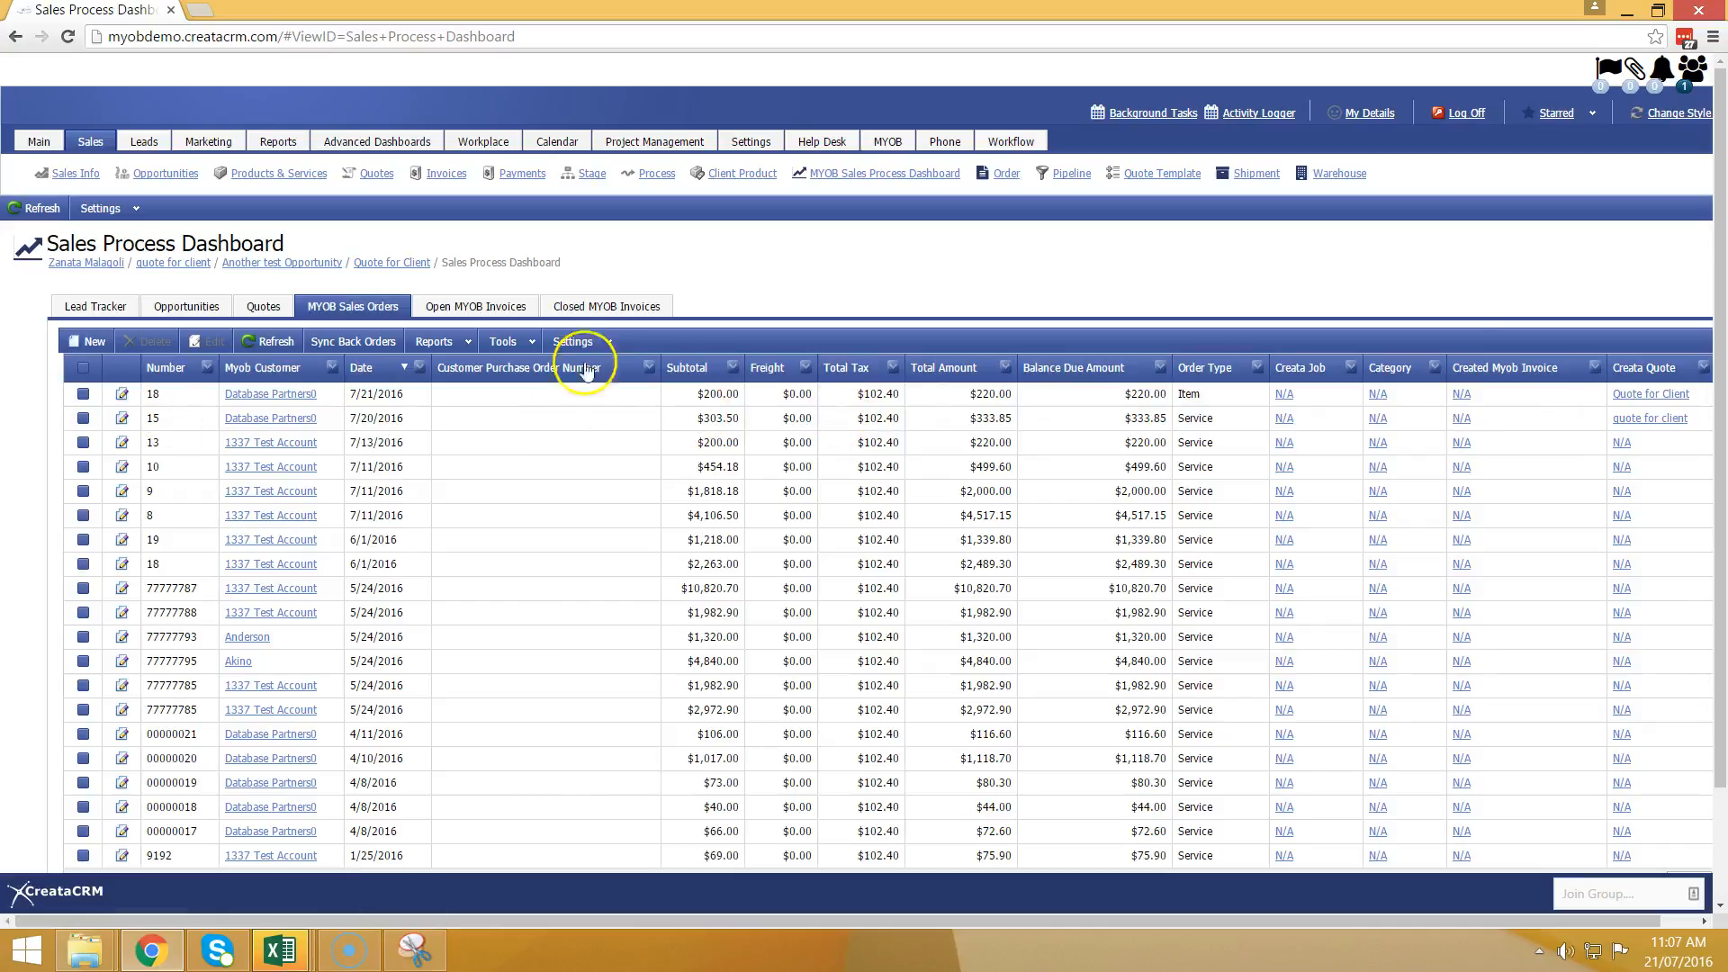
click(1650, 376)
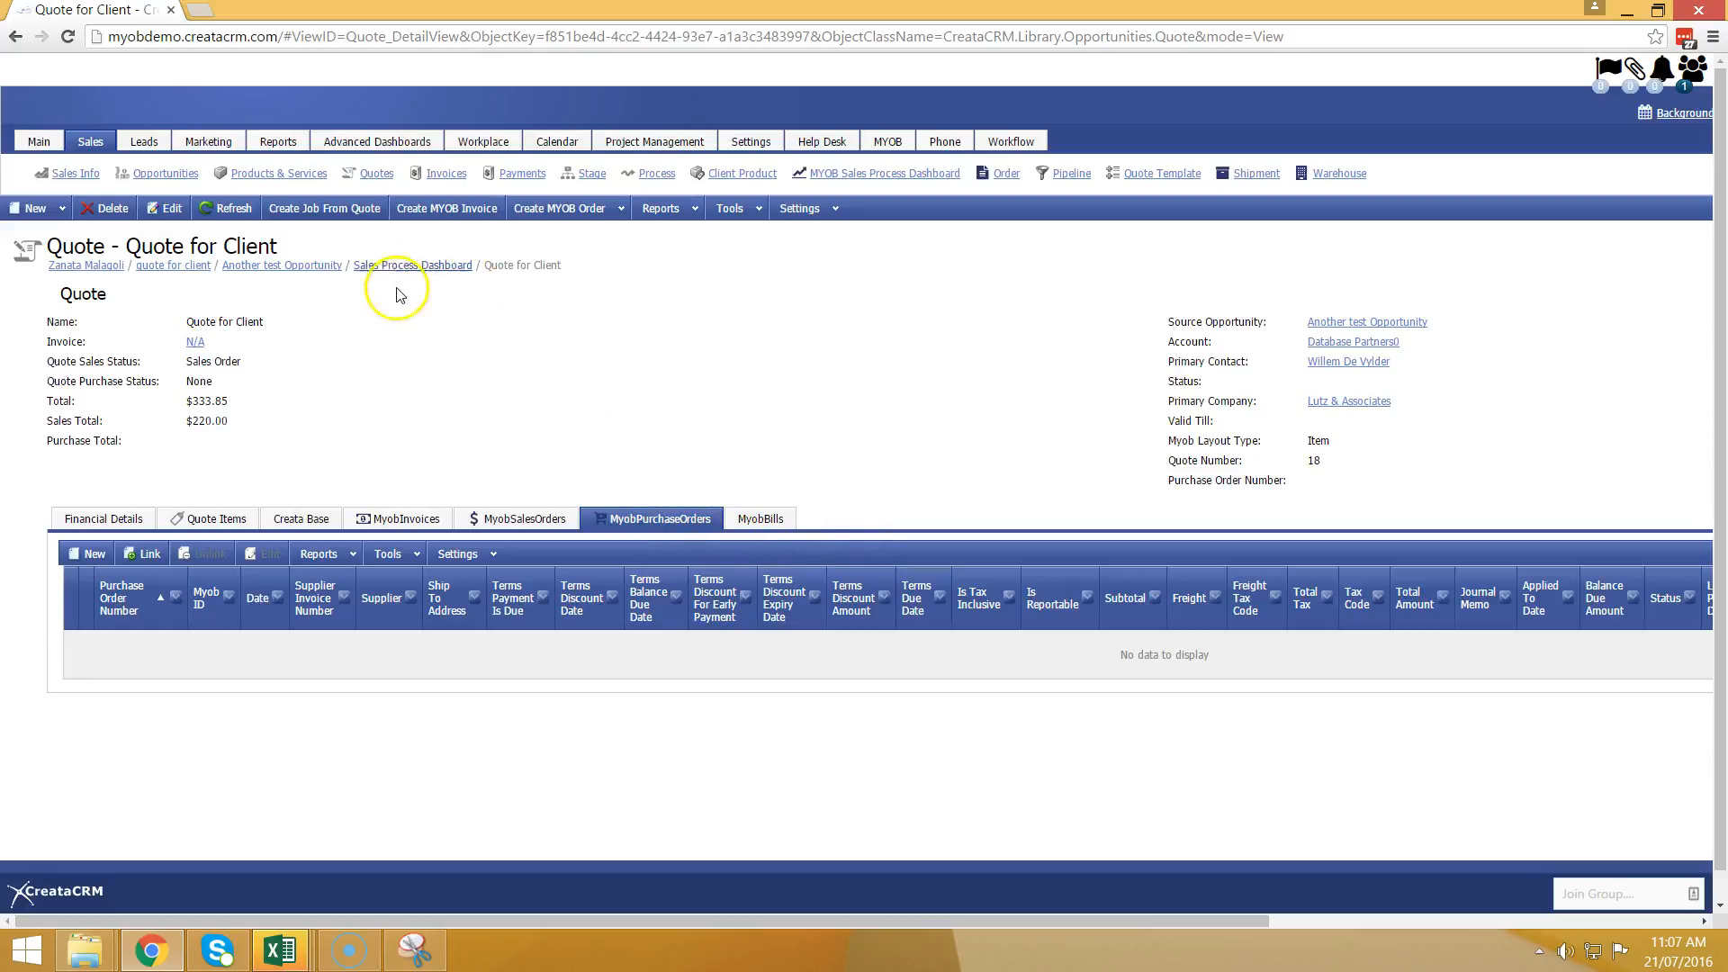
click(462, 522)
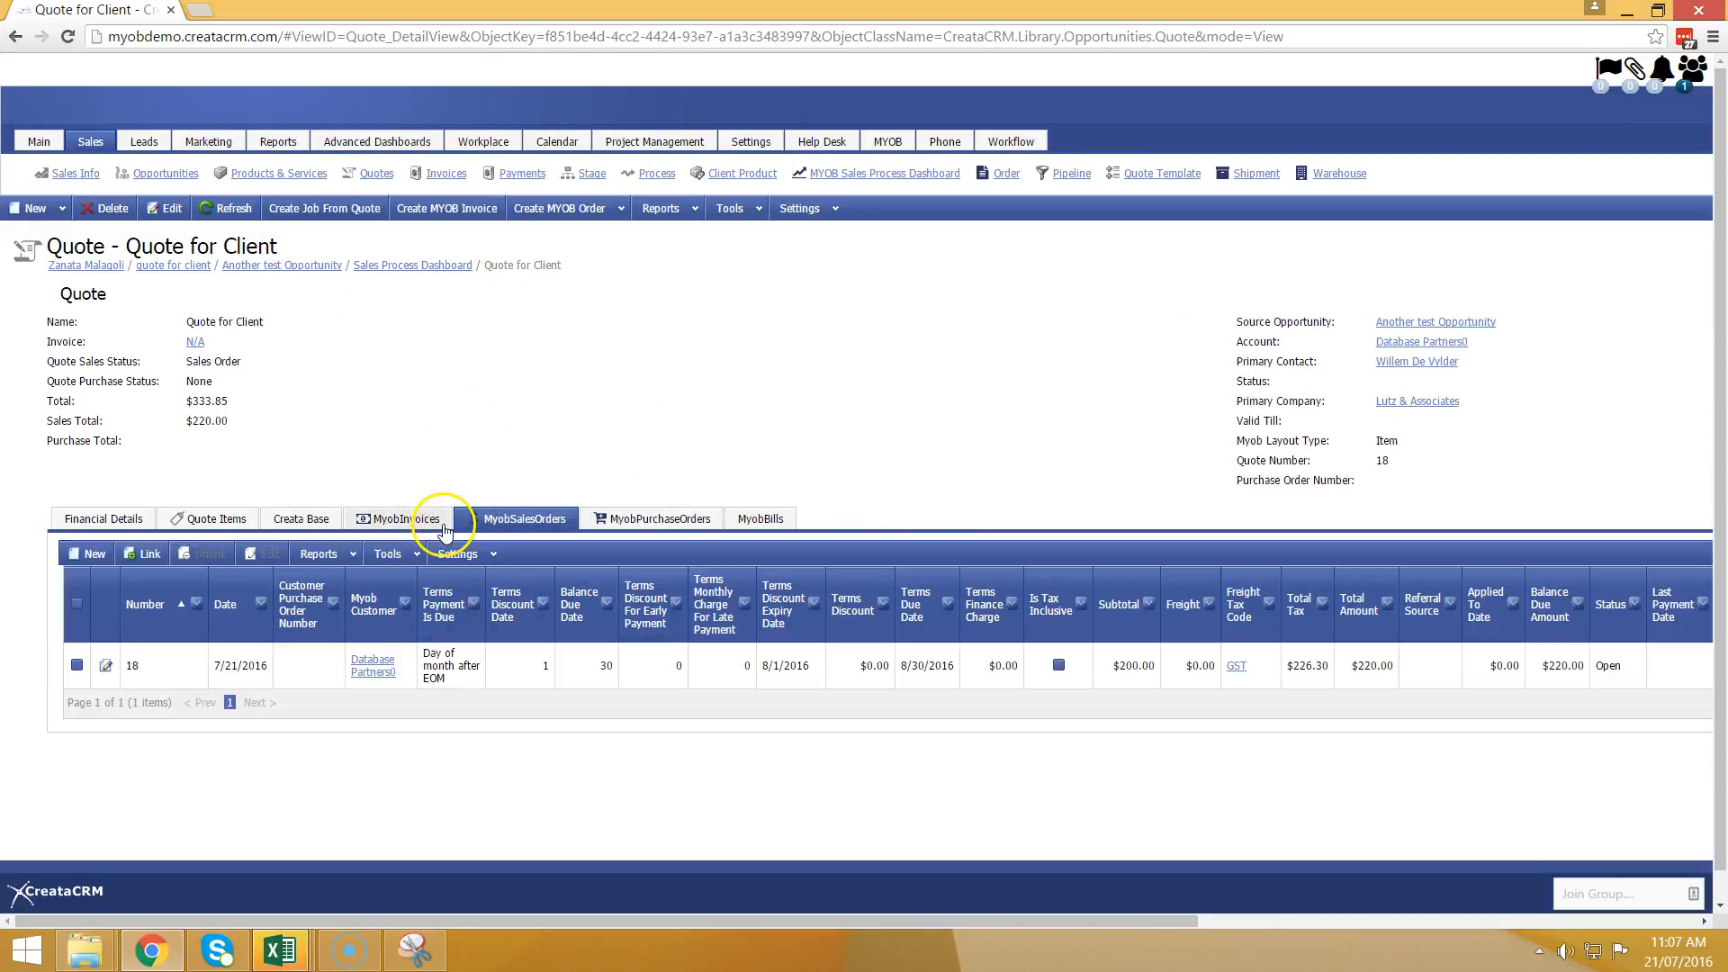
Step: Create a MYOB purchase order from the quote for the Reece item only, with Wavelink as default supplier
click(602, 208)
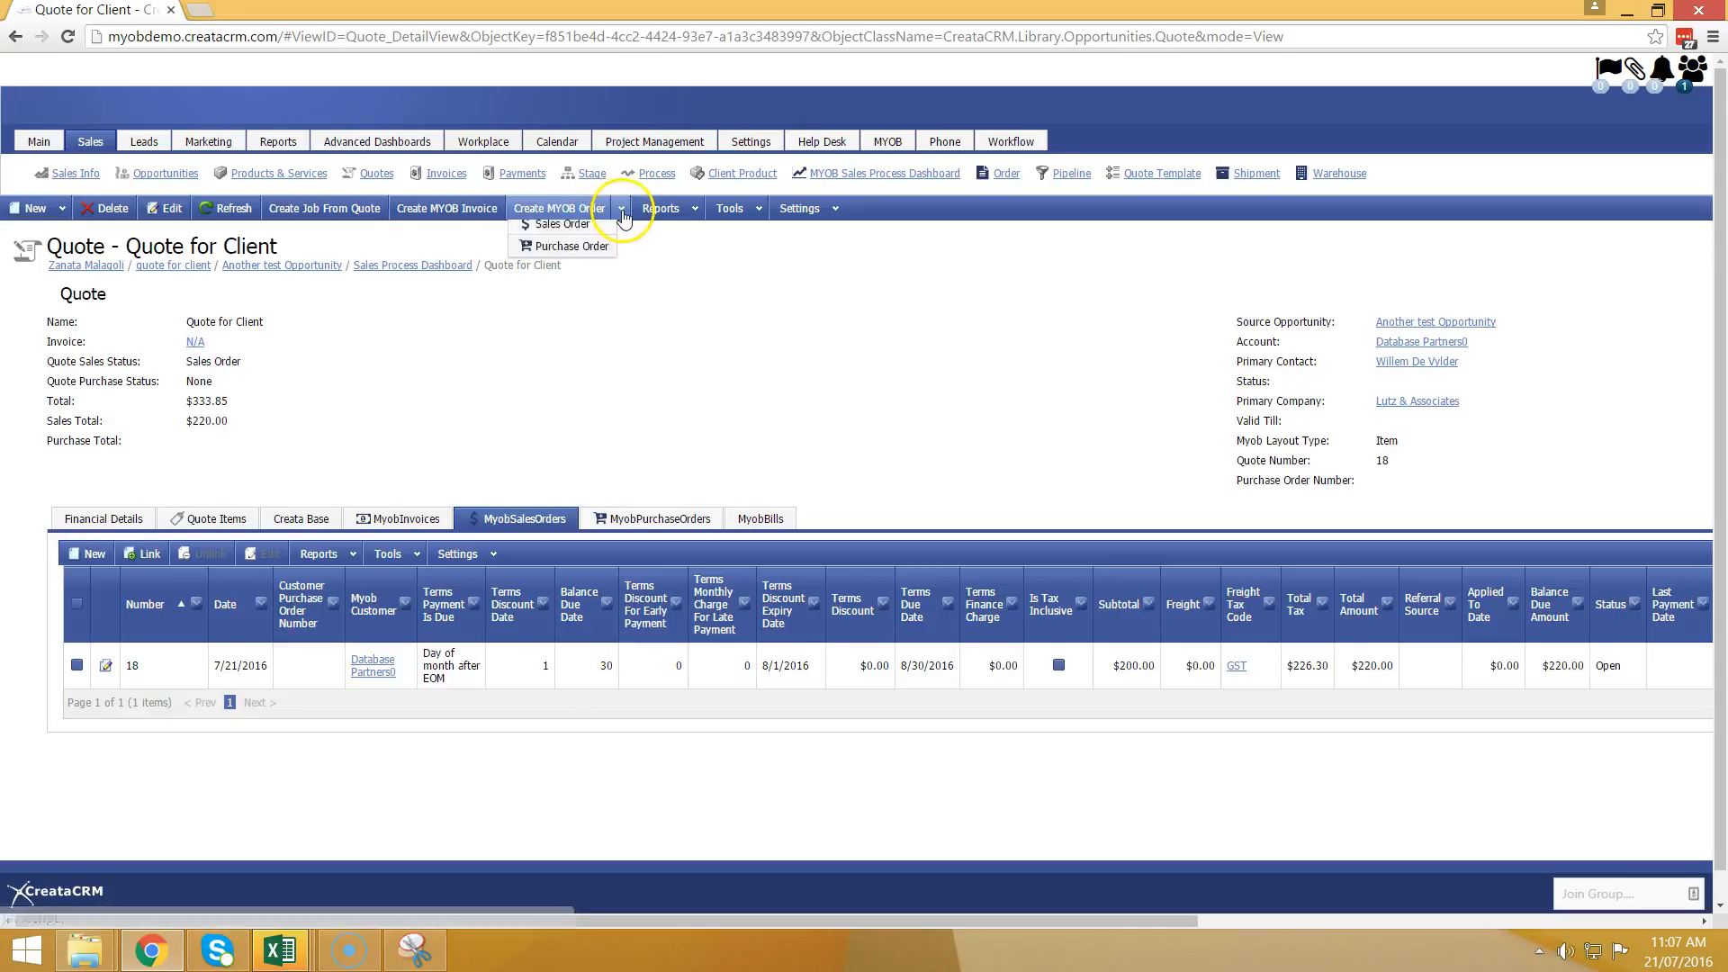
click(576, 255)
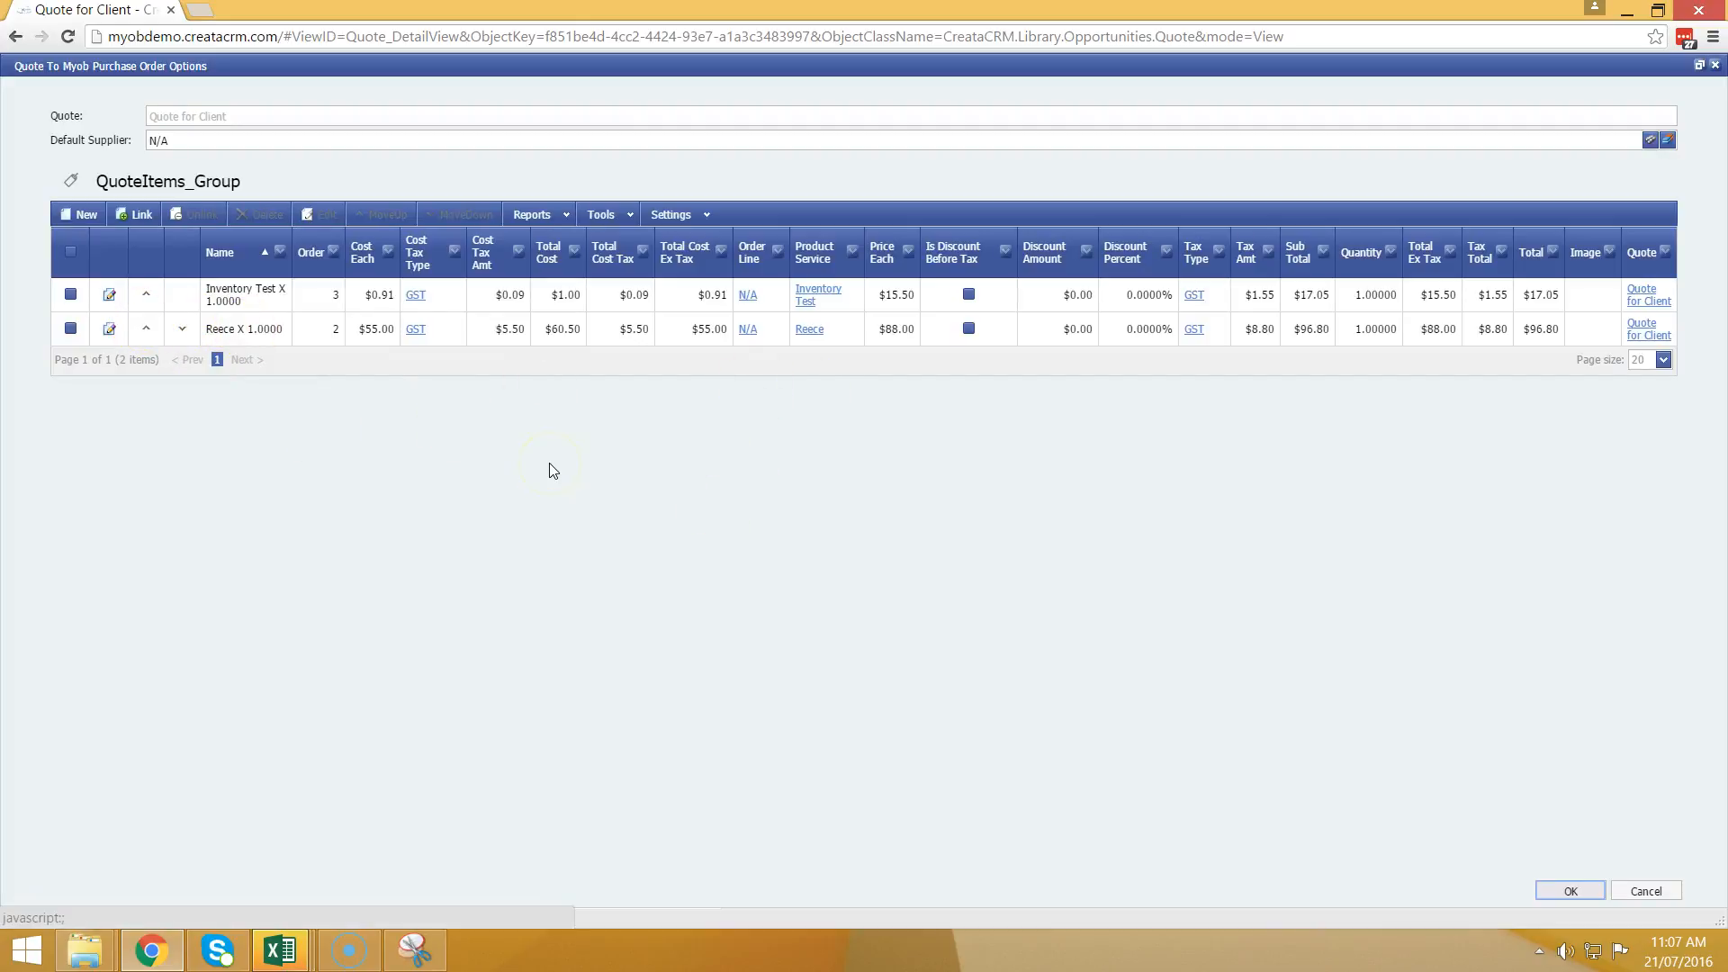
click(72, 329)
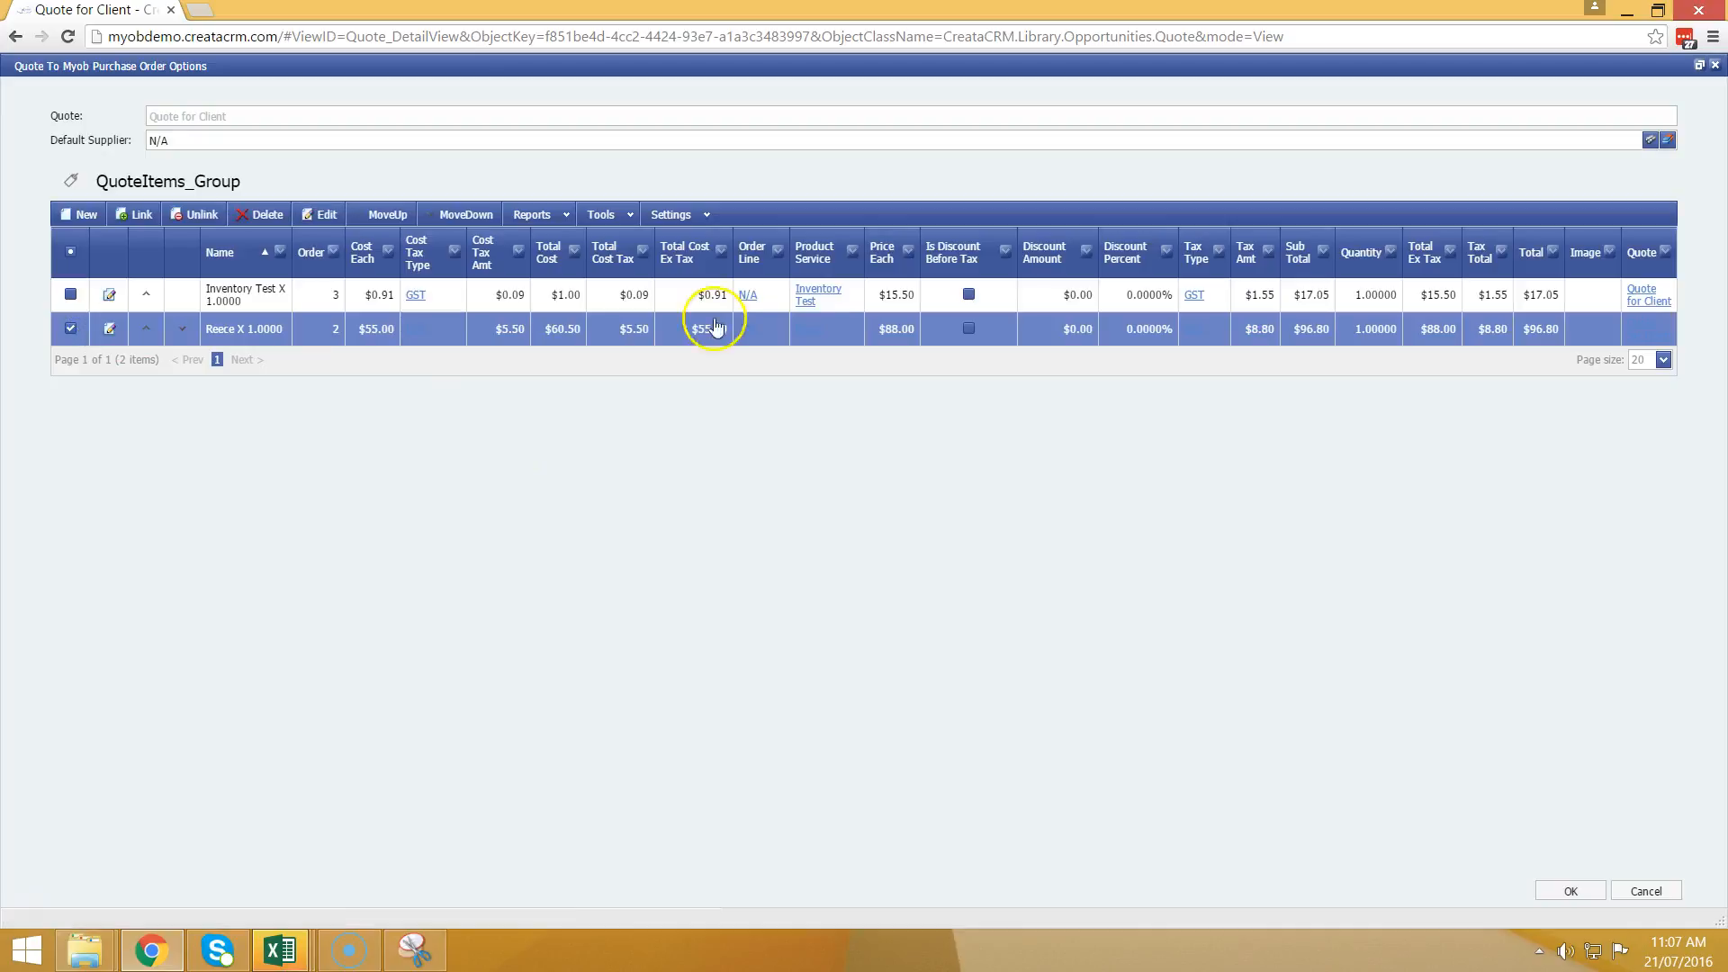
click(1648, 142)
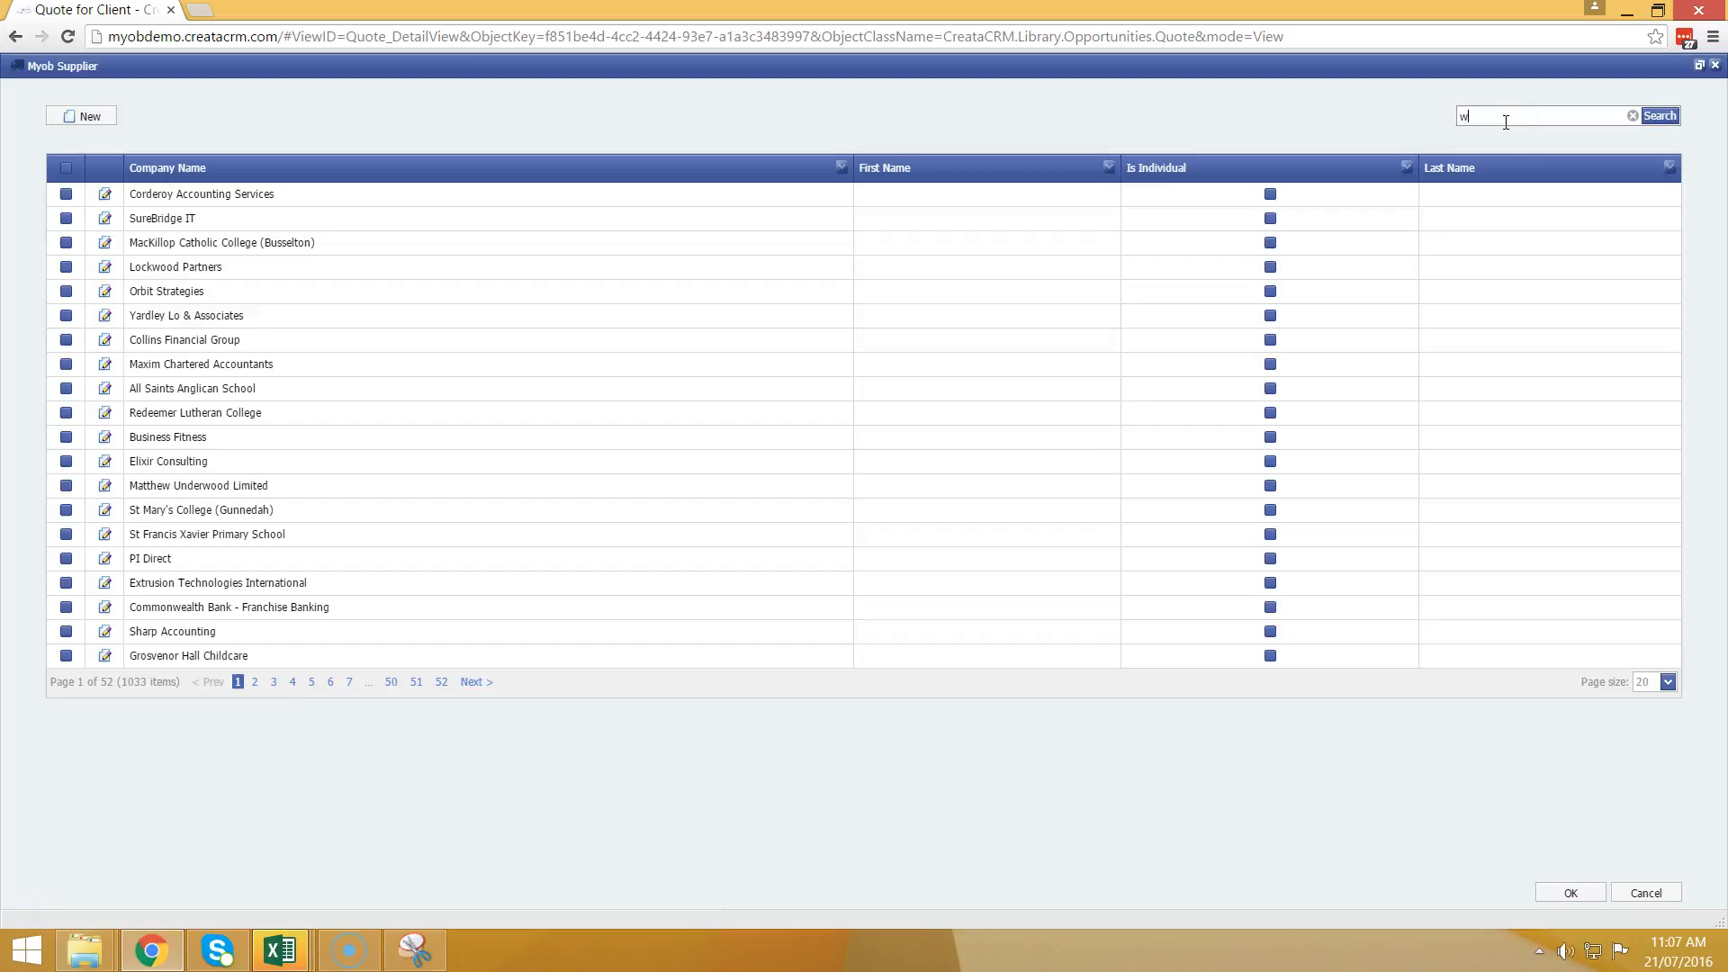
key(Return)
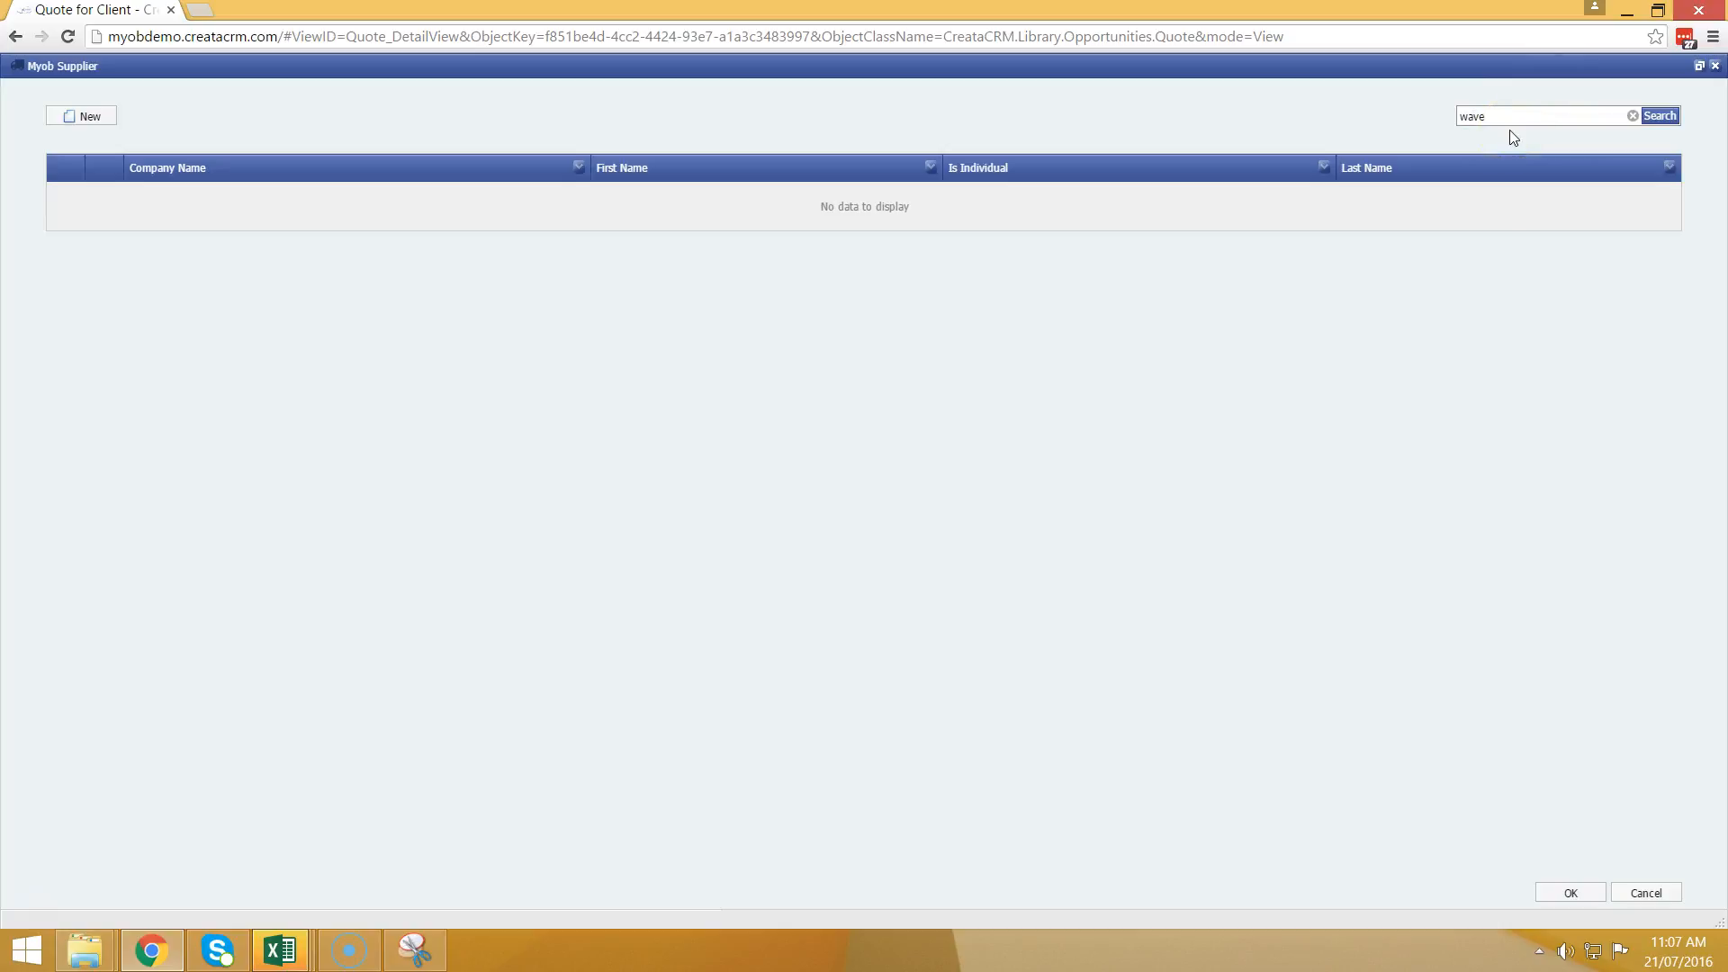
key(Return)
click(227, 218)
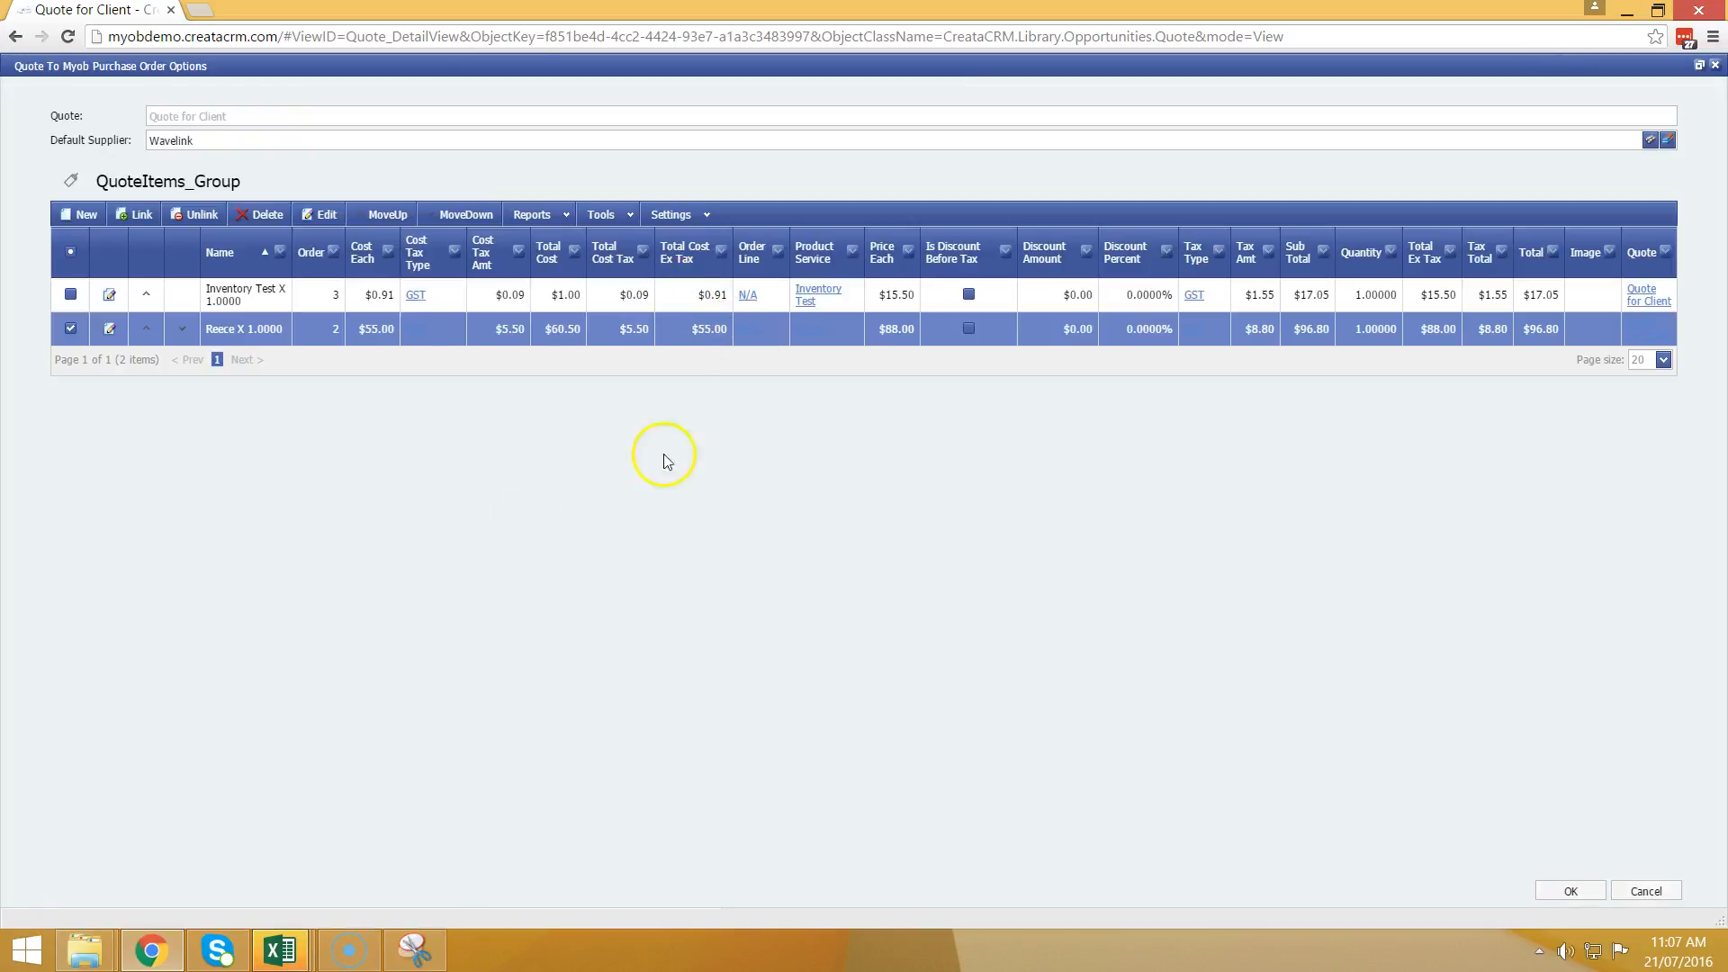
click(1566, 890)
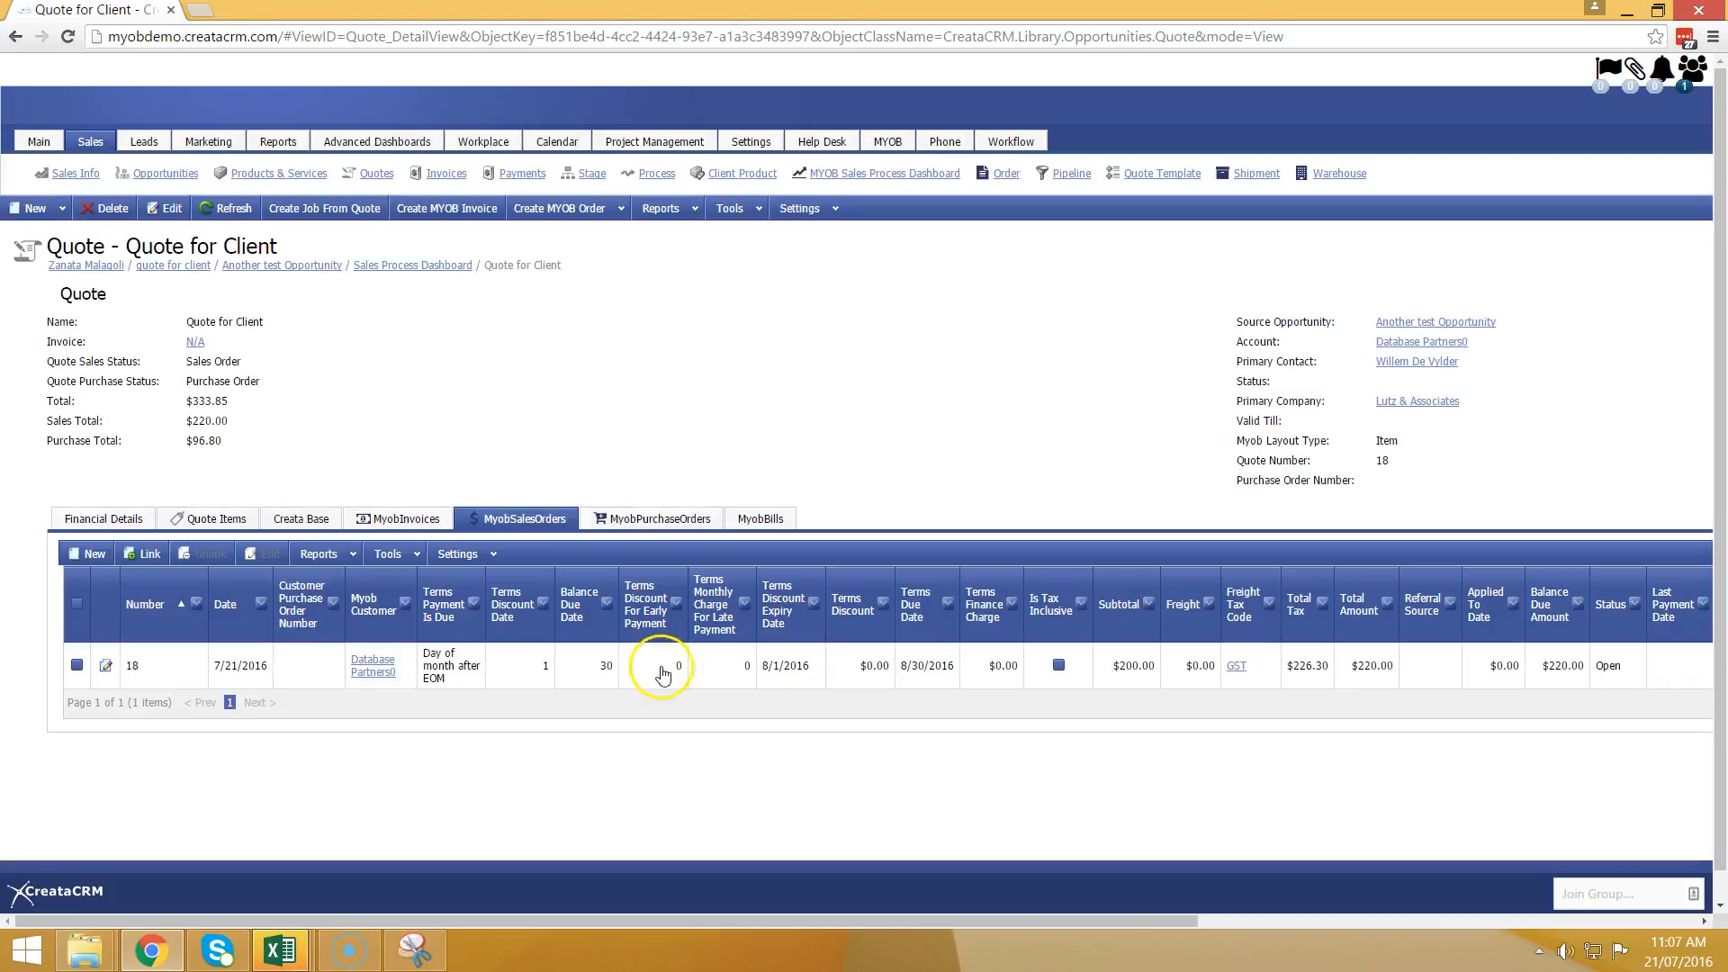
Step: Review the MYOB purchase order and sales order linked to Quote for Client, and its totals
click(664, 534)
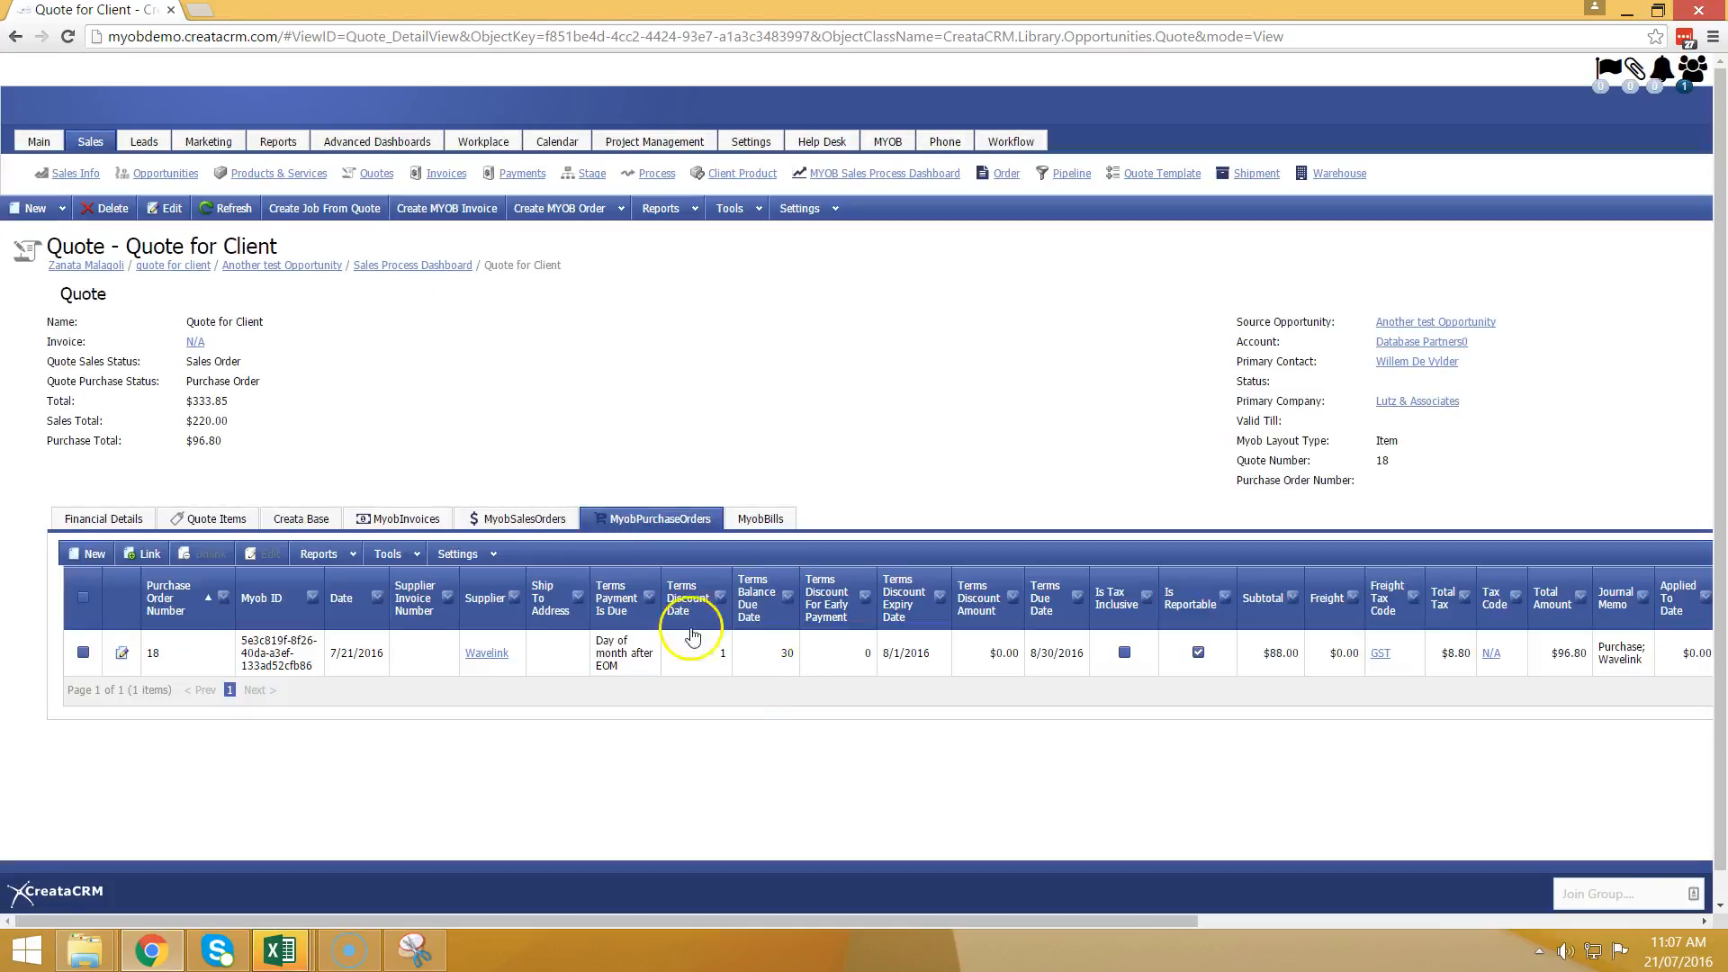
click(538, 527)
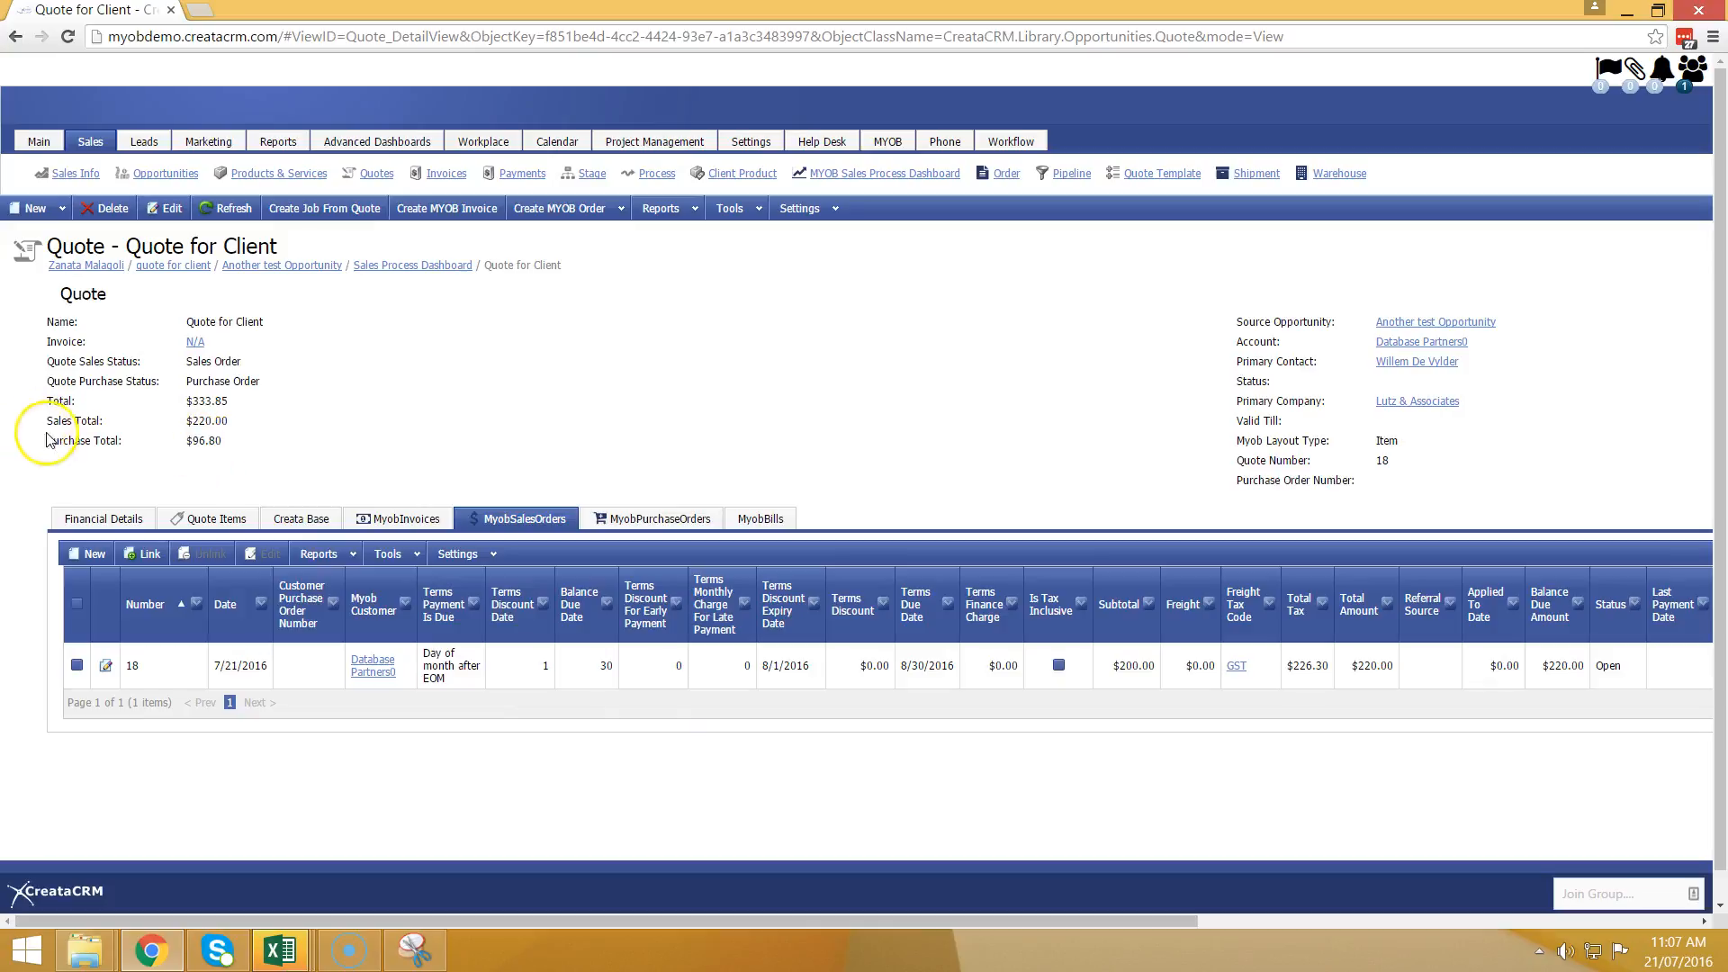
click(222, 406)
Step: In the Sales Process Dashboard's quotes list, move Purchase Total after Quote Purchase Status and Sales Total after Quote Sales Status
click(397, 267)
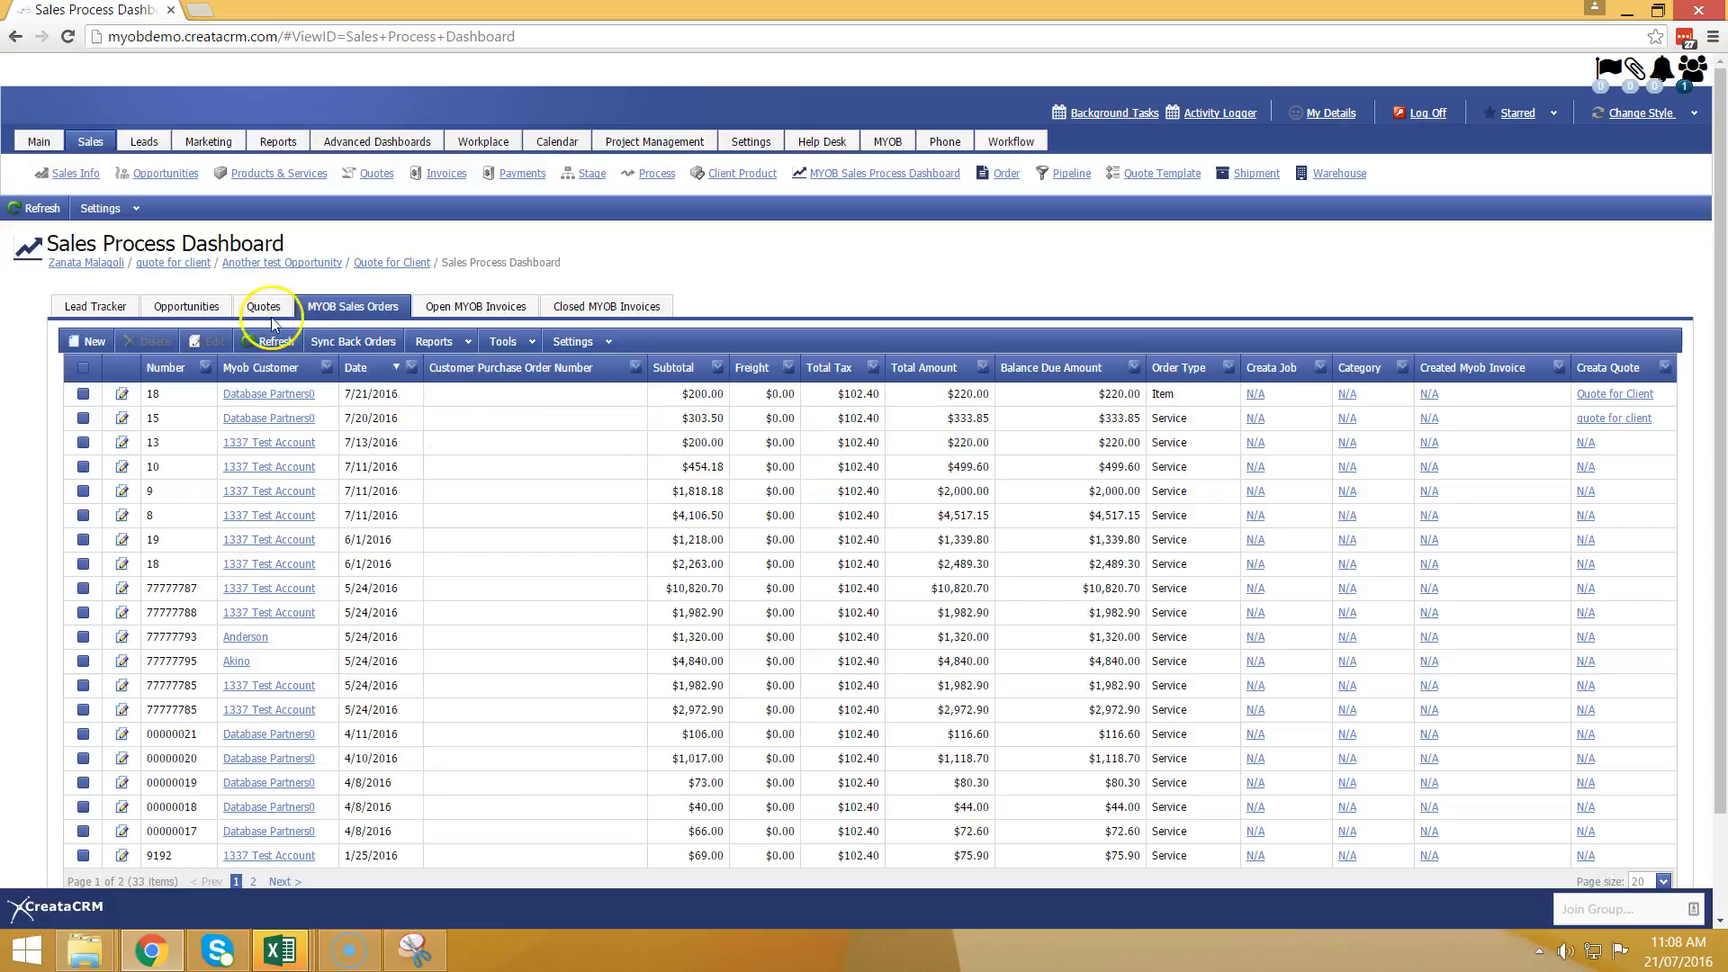
click(261, 307)
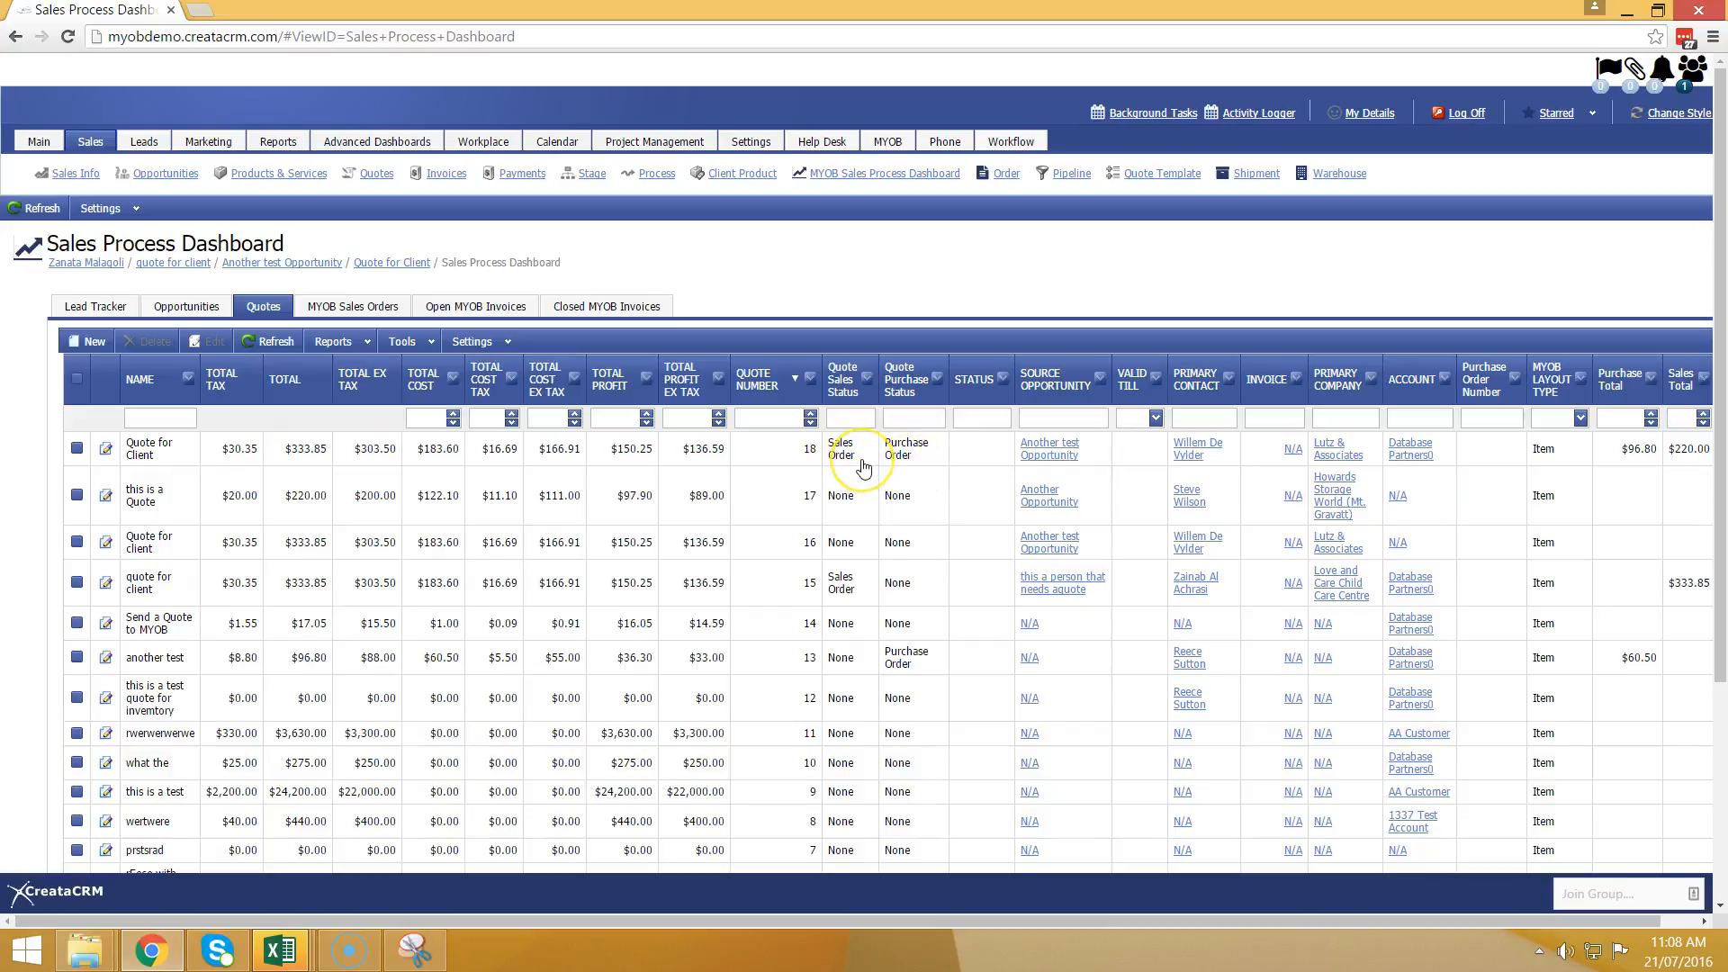
drag(1621, 379, 959, 382)
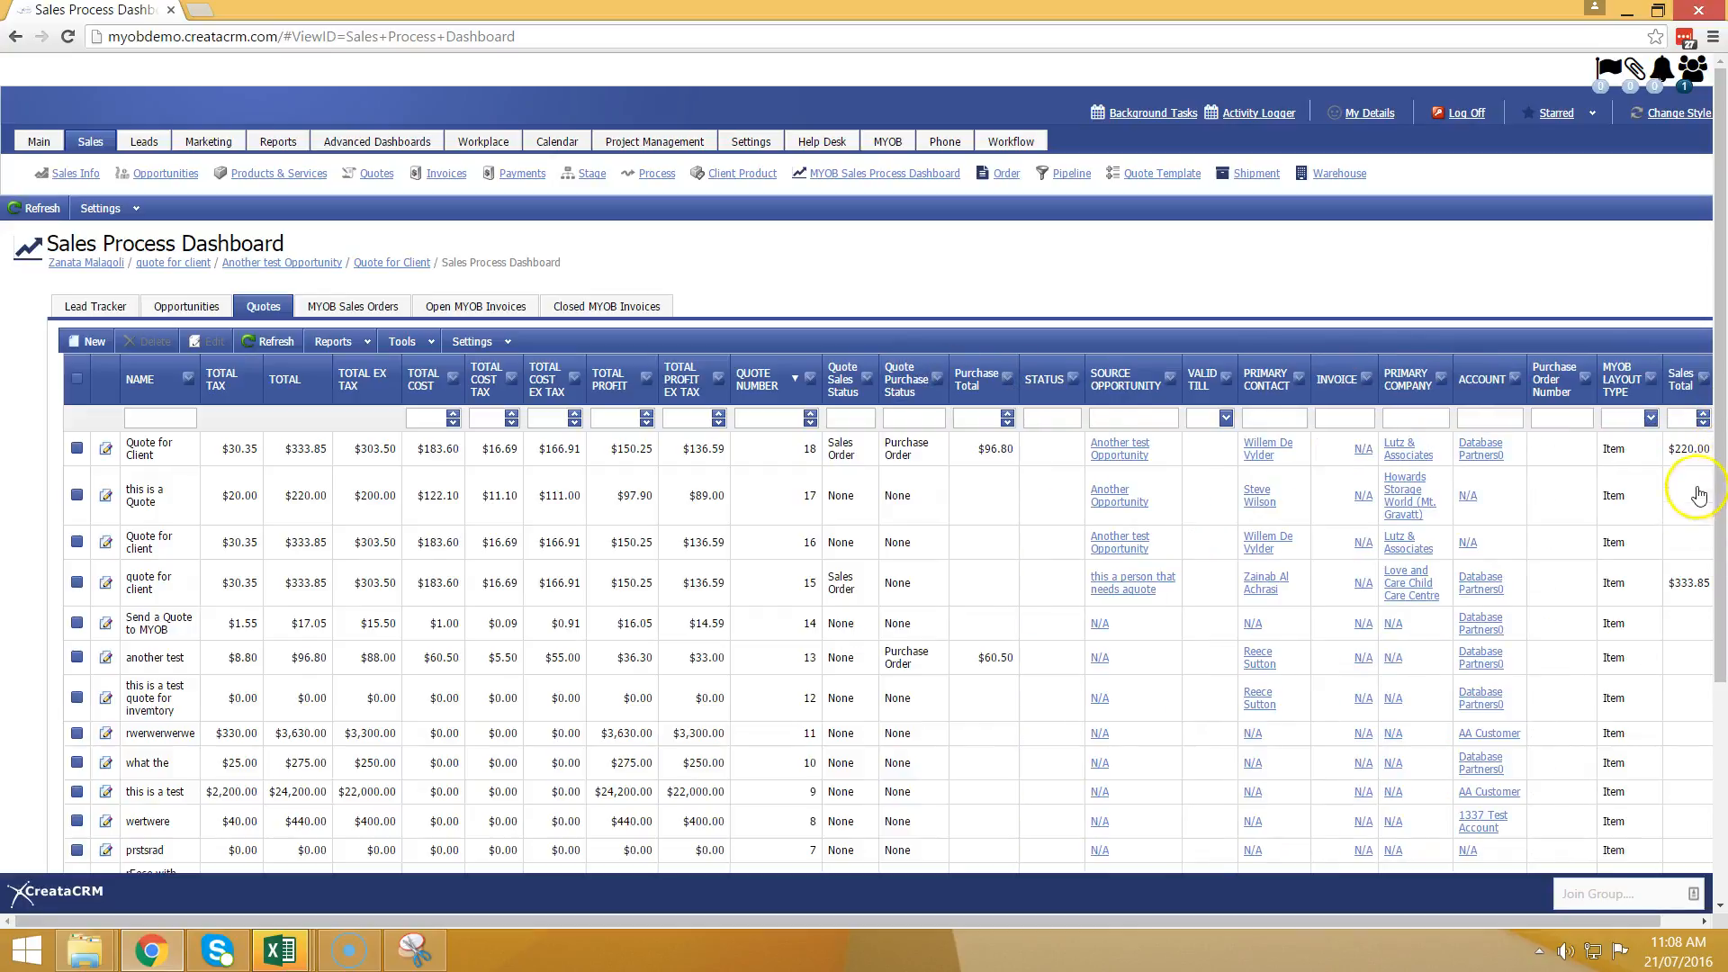
drag(1680, 379, 878, 373)
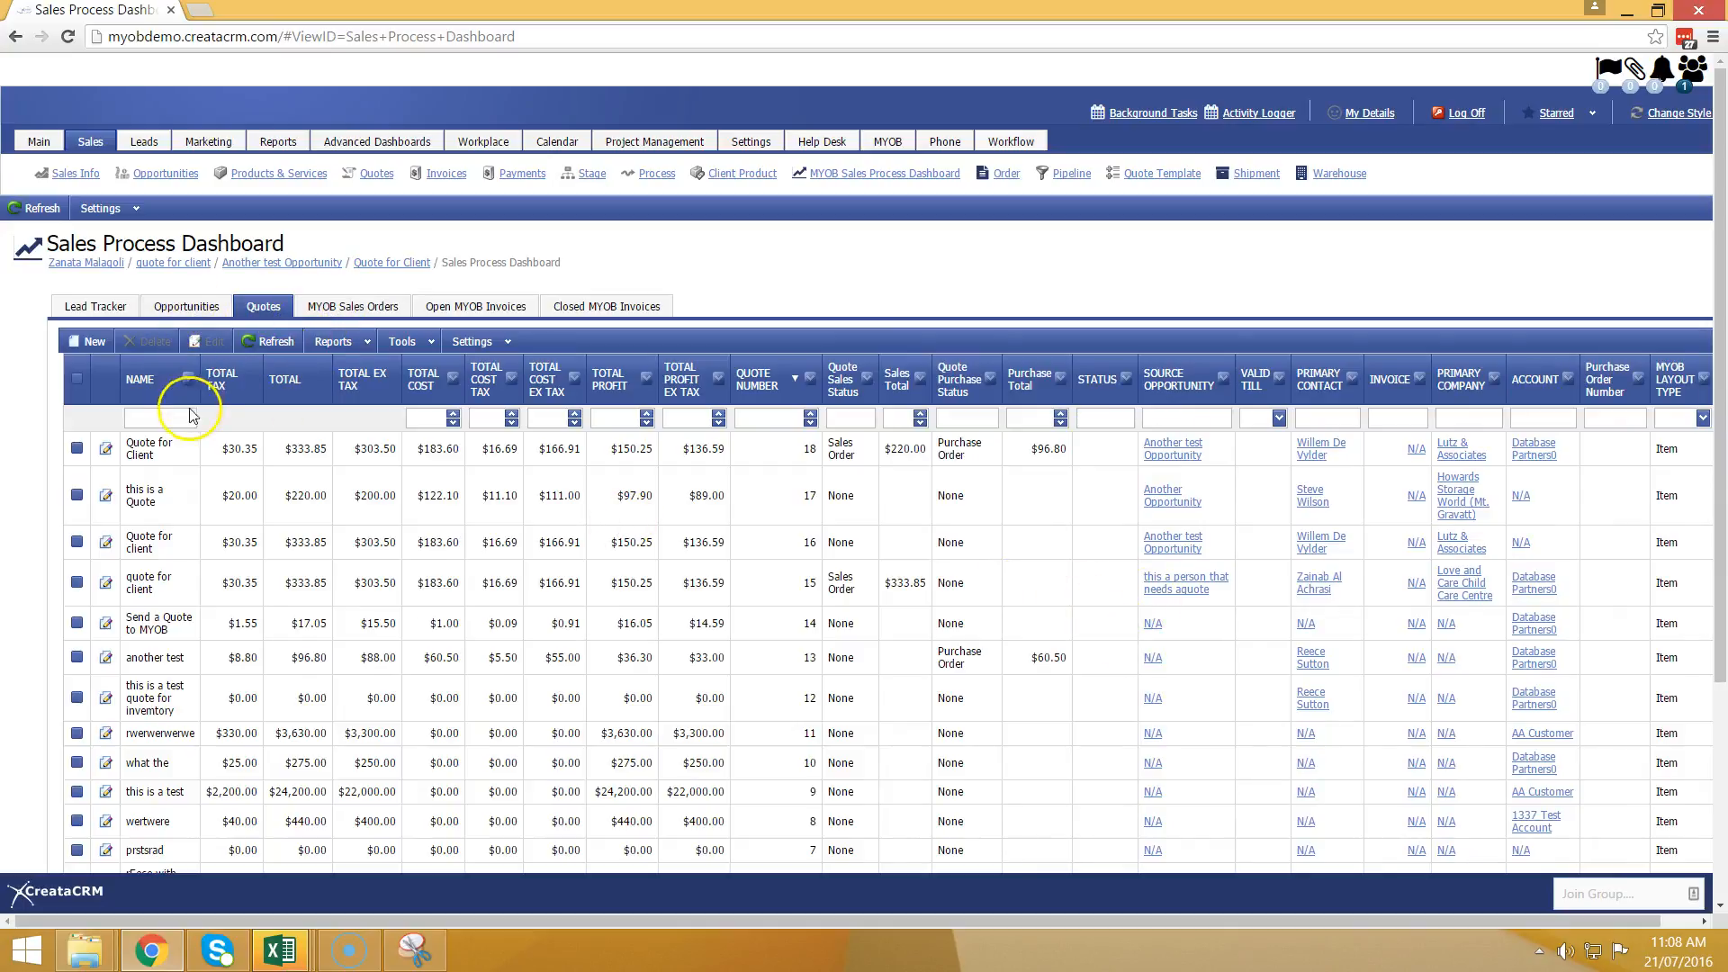
Step: Create a MYOB purchase order from Quote for Client for the Inventory Test item, with Lockwood Partners as default supplier, and check the linked orders
click(417, 262)
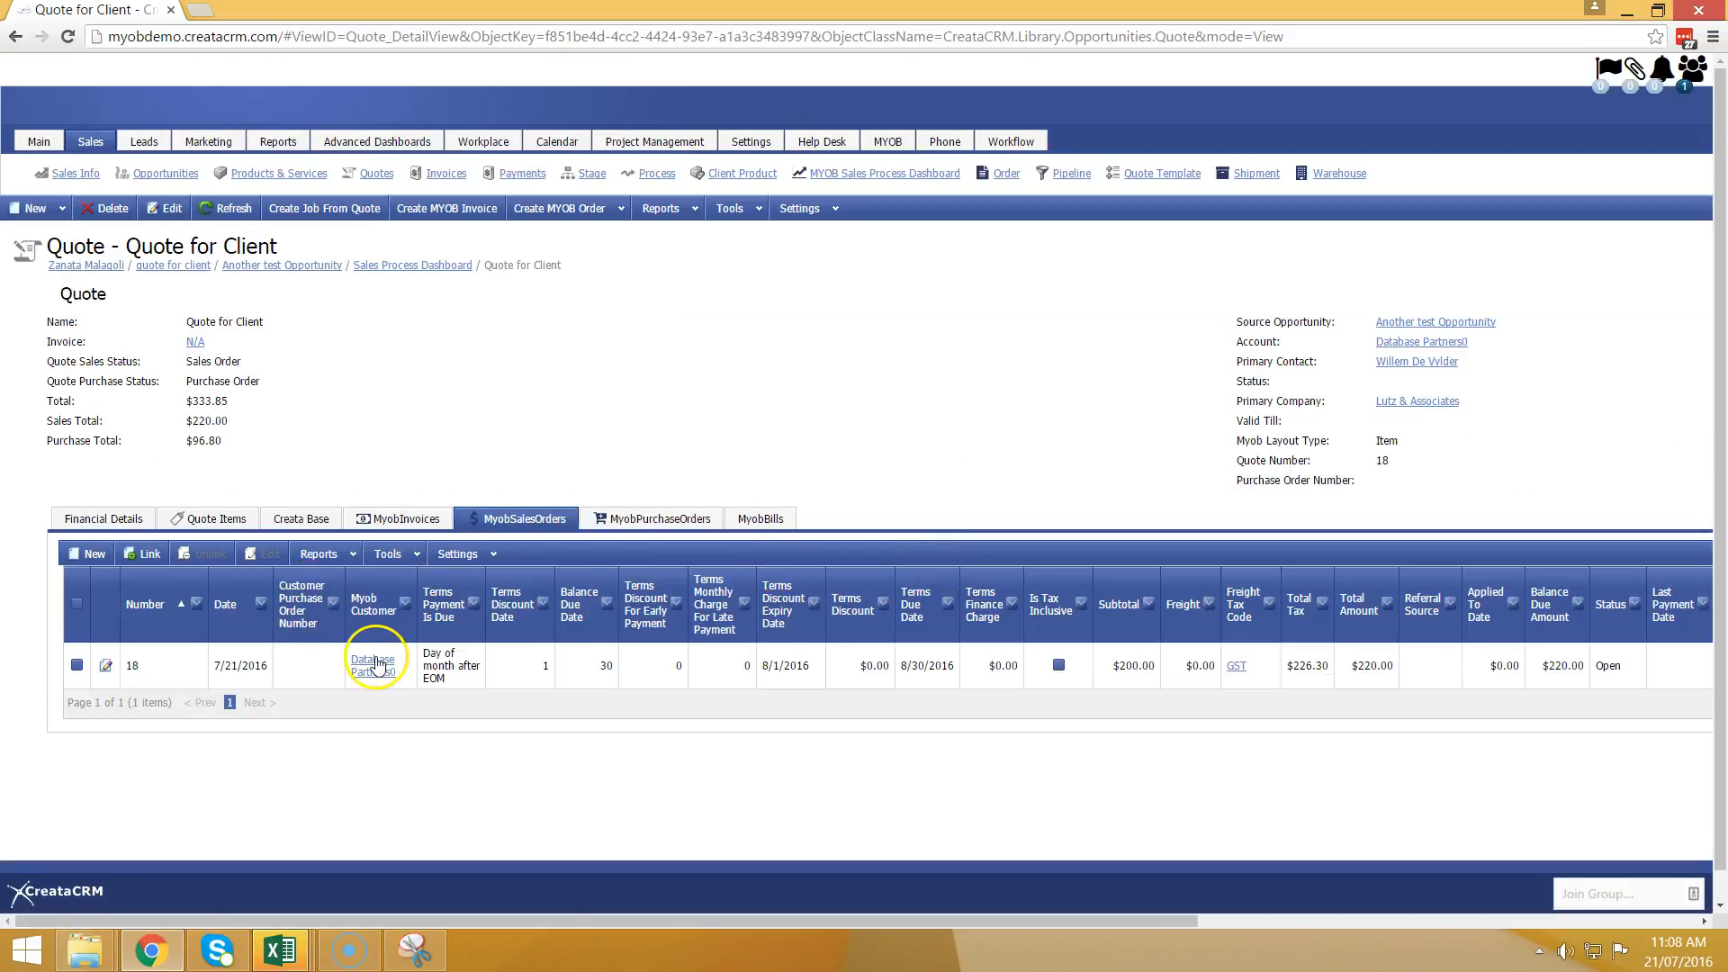
click(621, 208)
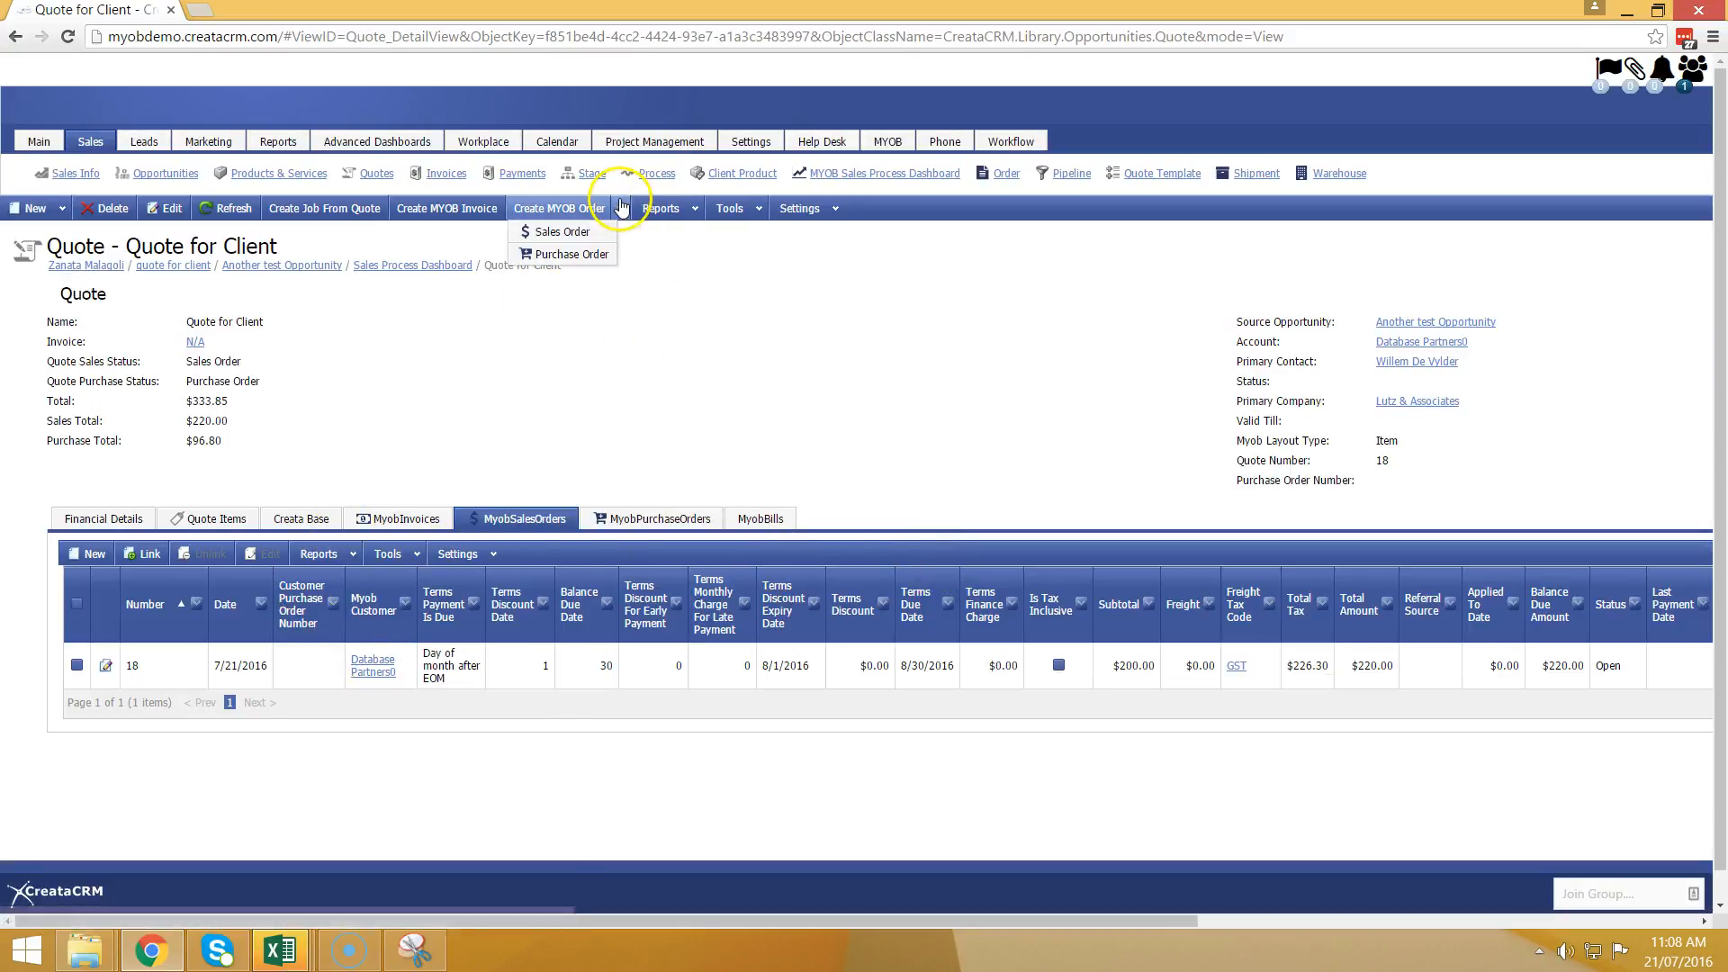
click(579, 255)
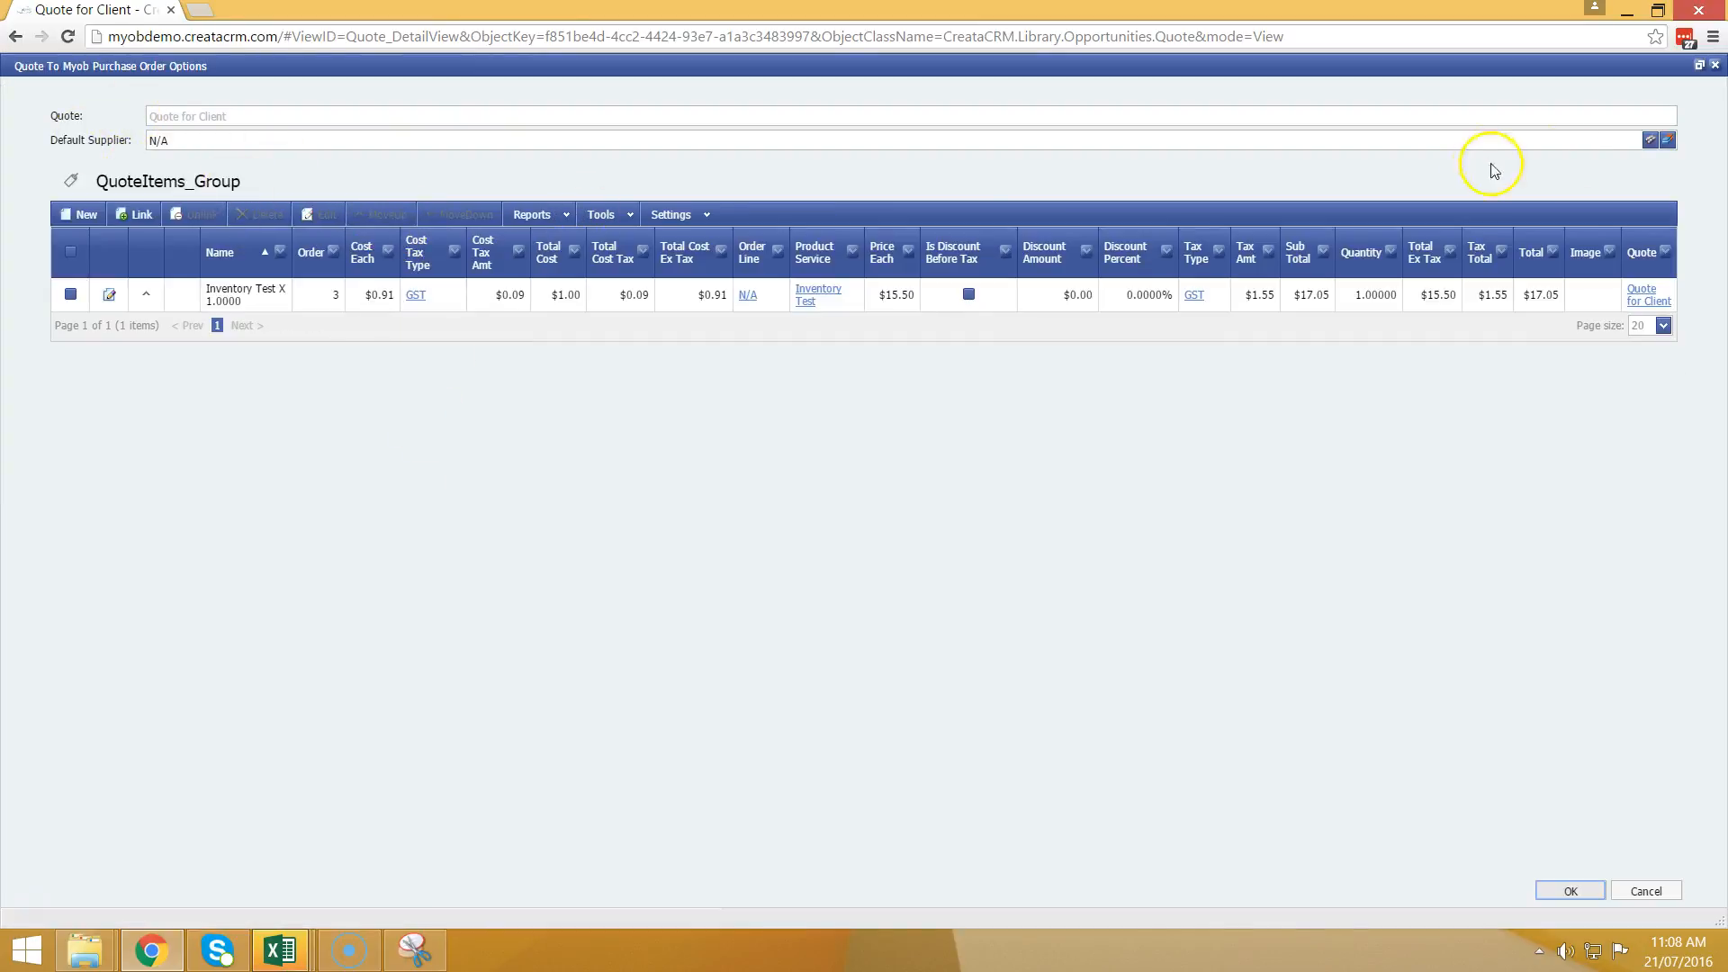
click(71, 294)
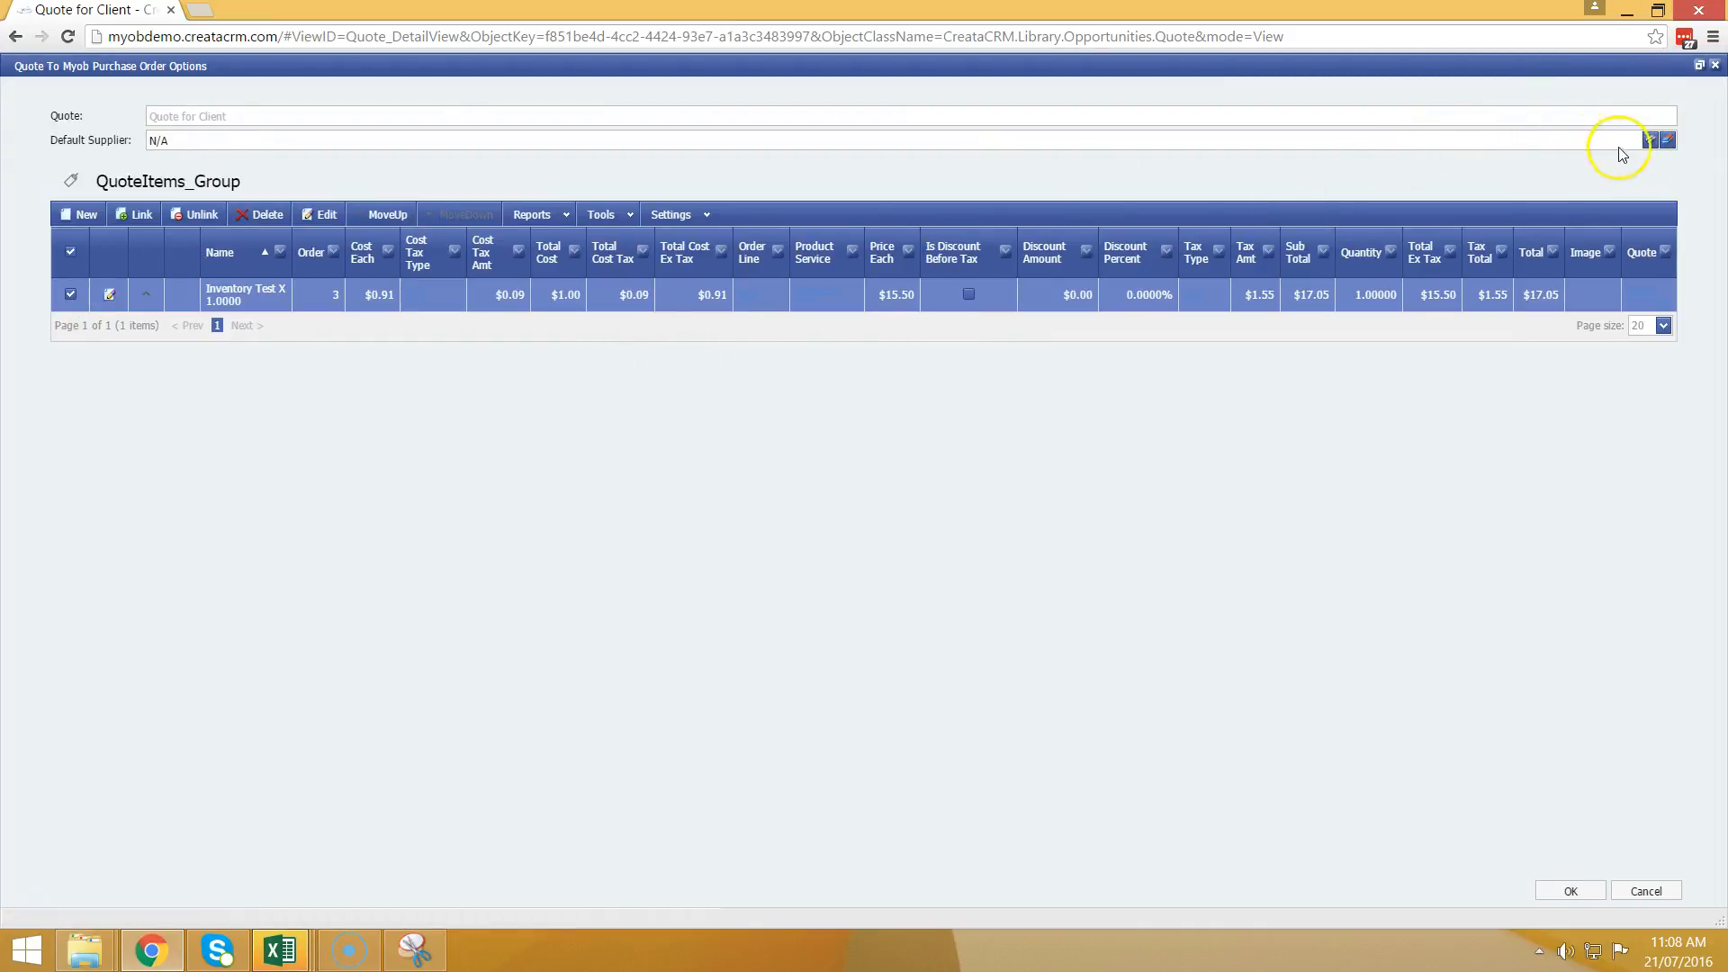
click(1648, 142)
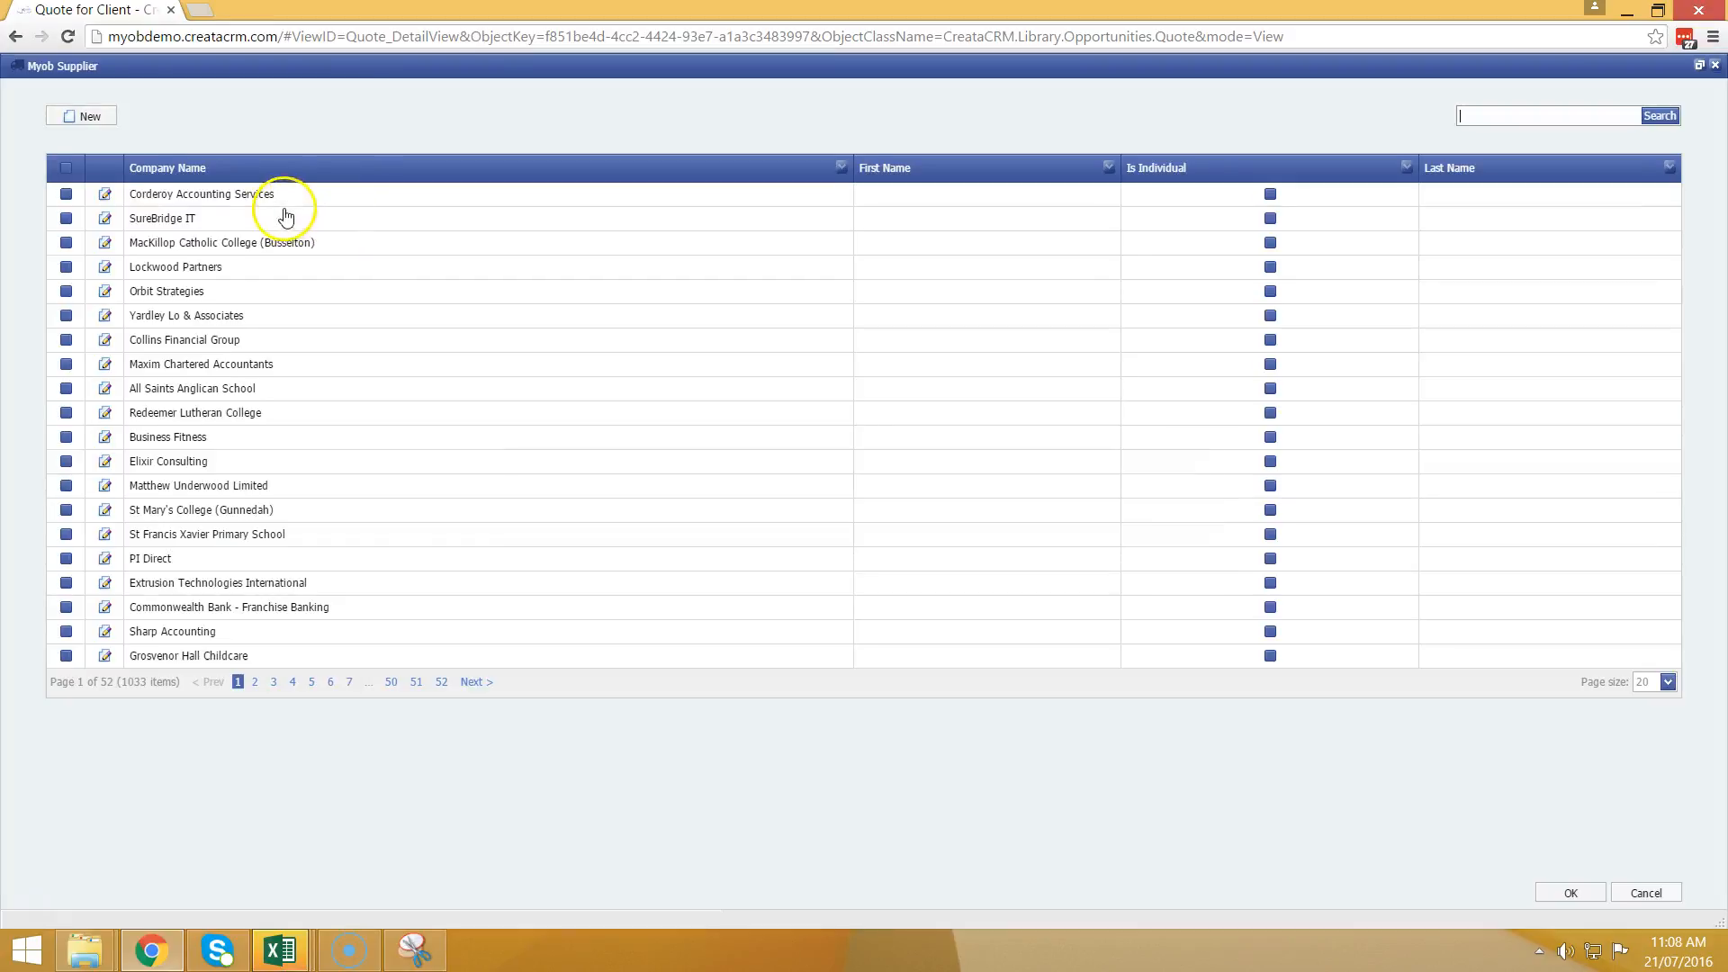
click(189, 268)
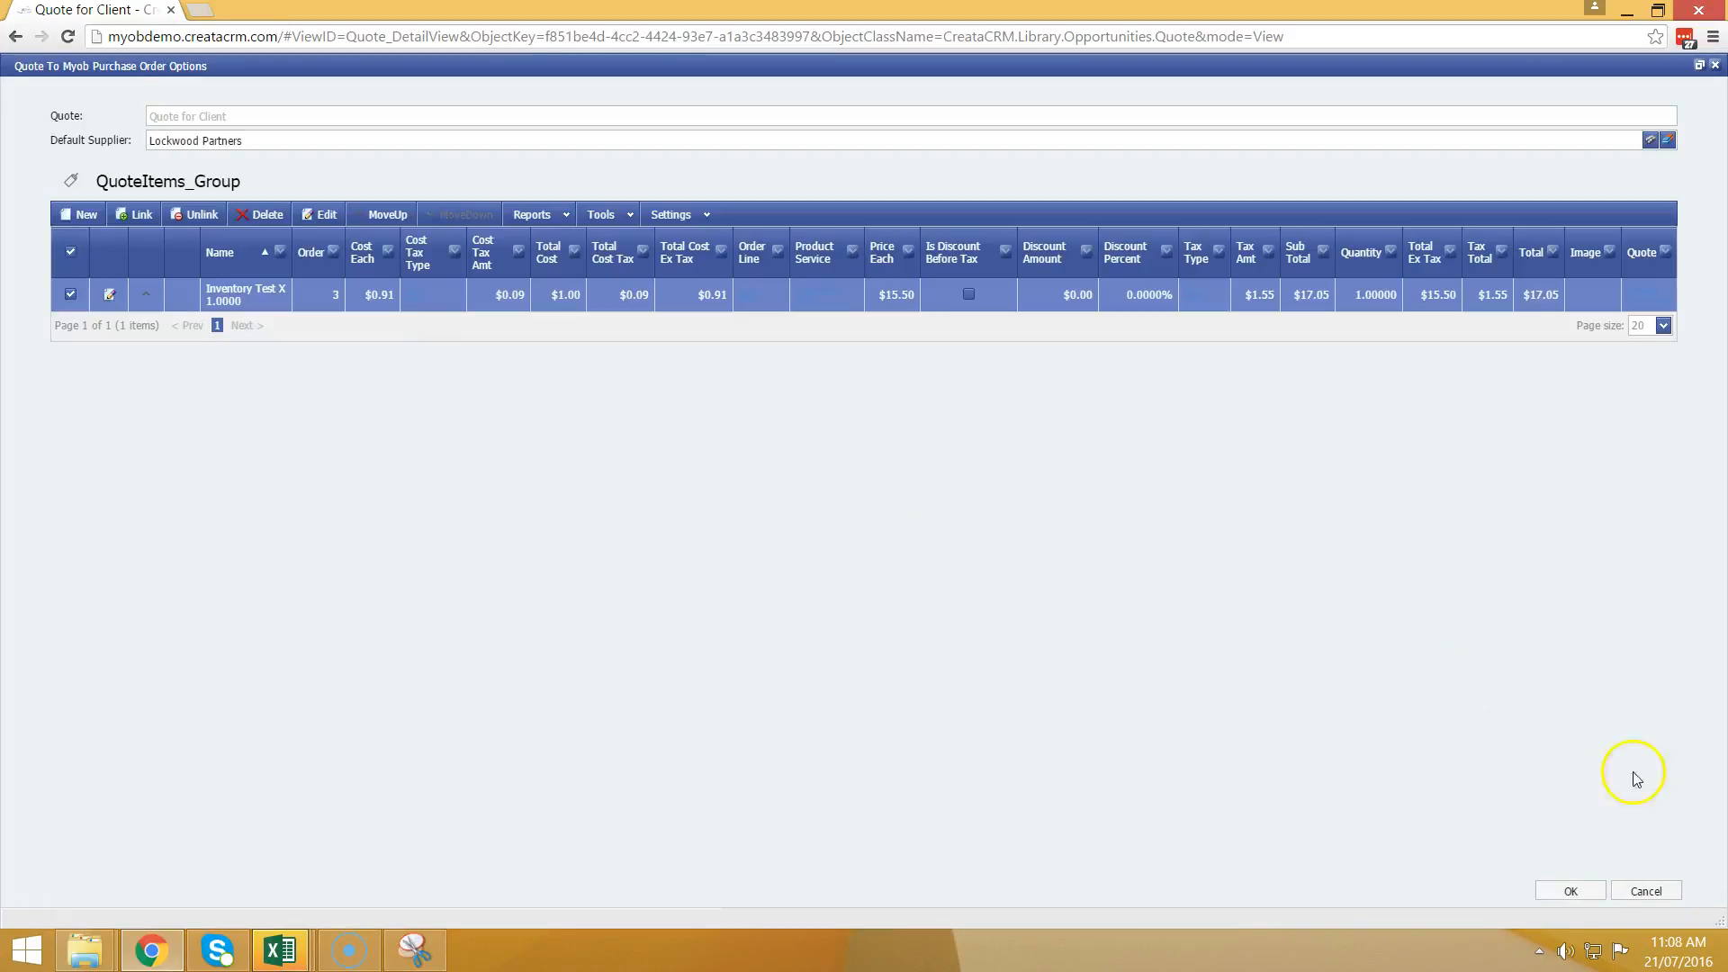
click(1559, 902)
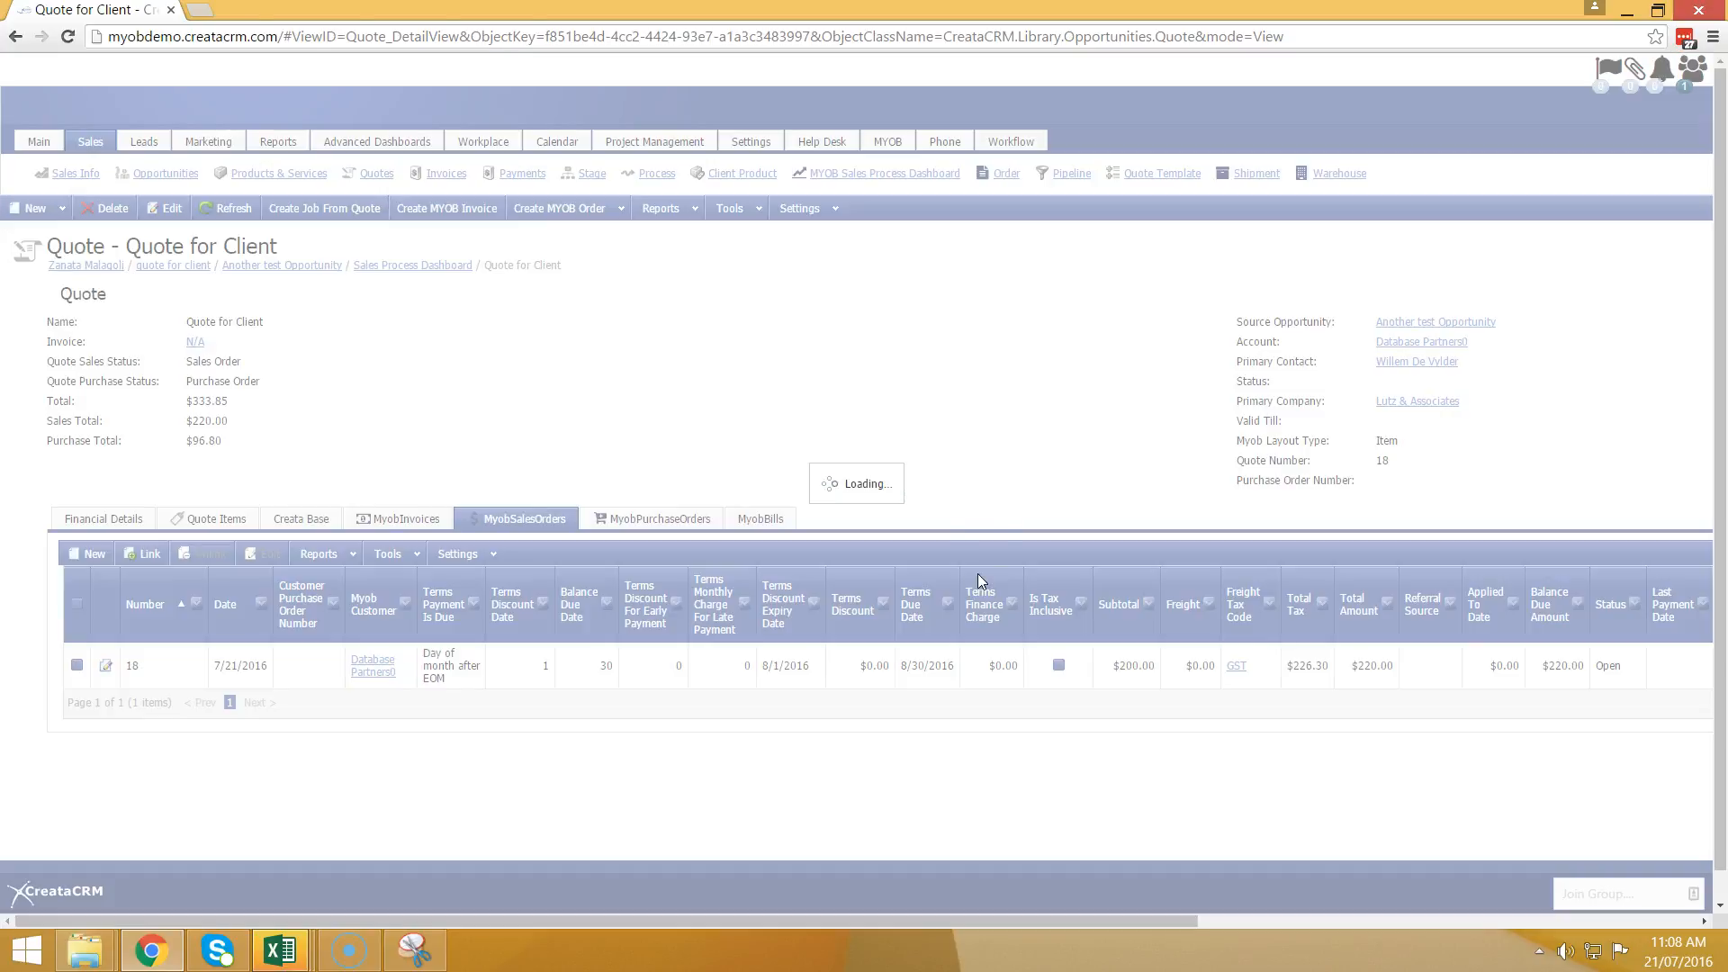
click(605, 525)
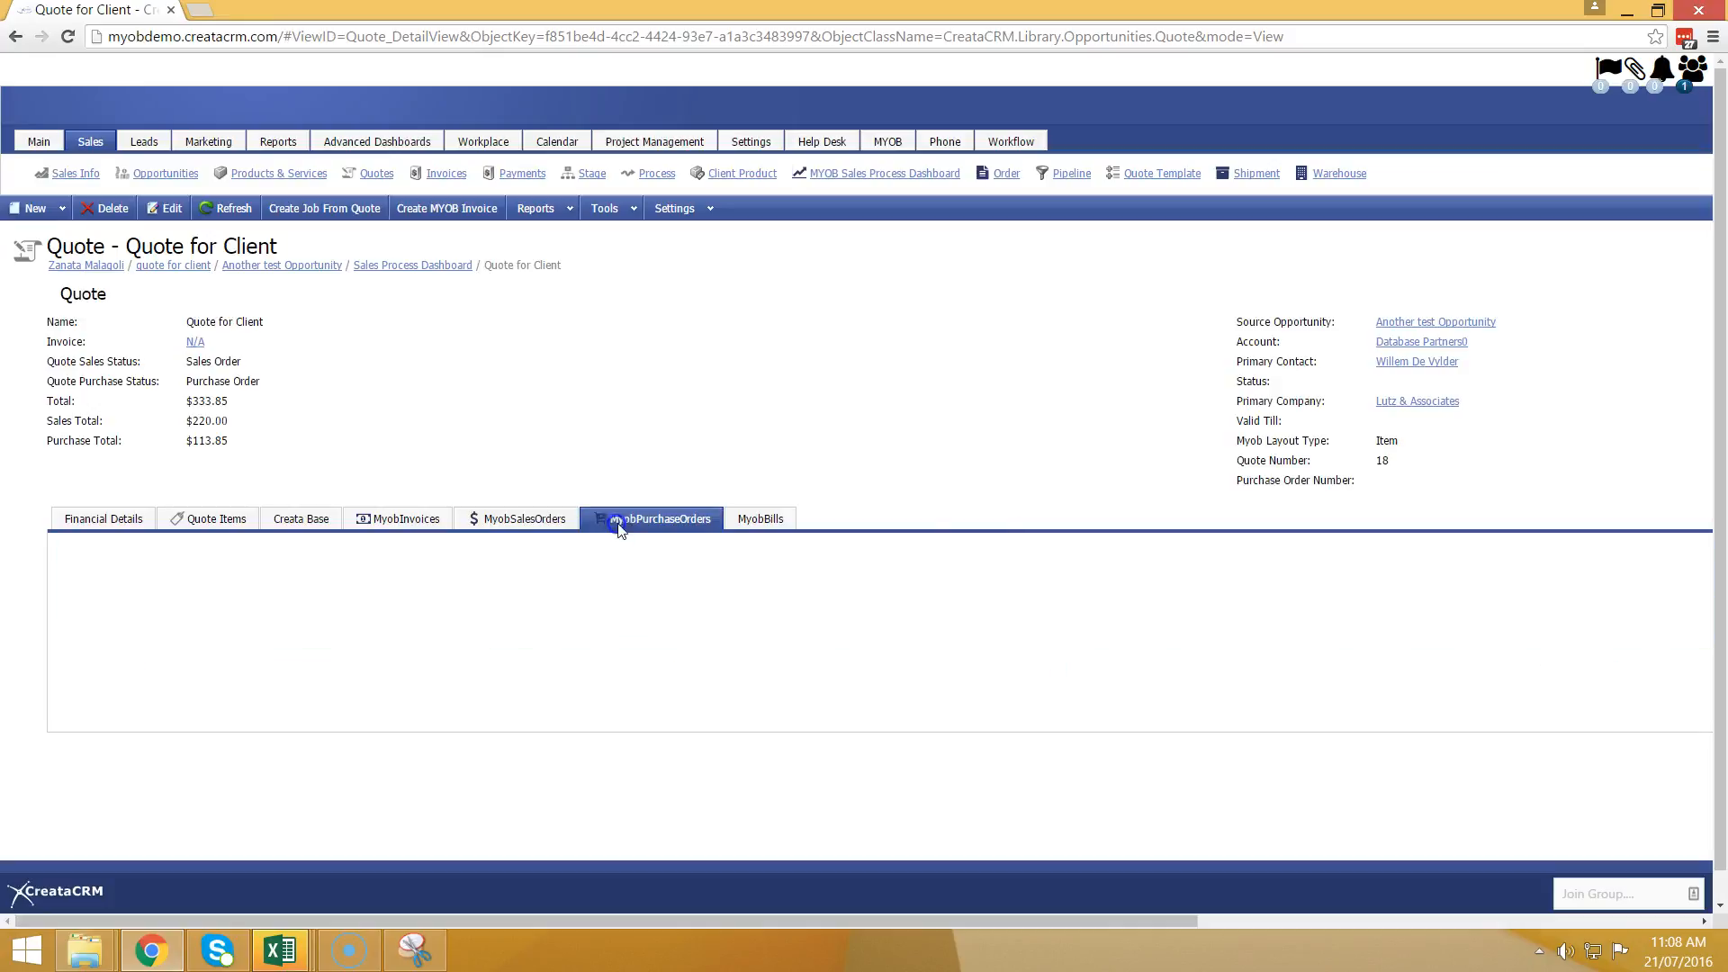
click(528, 527)
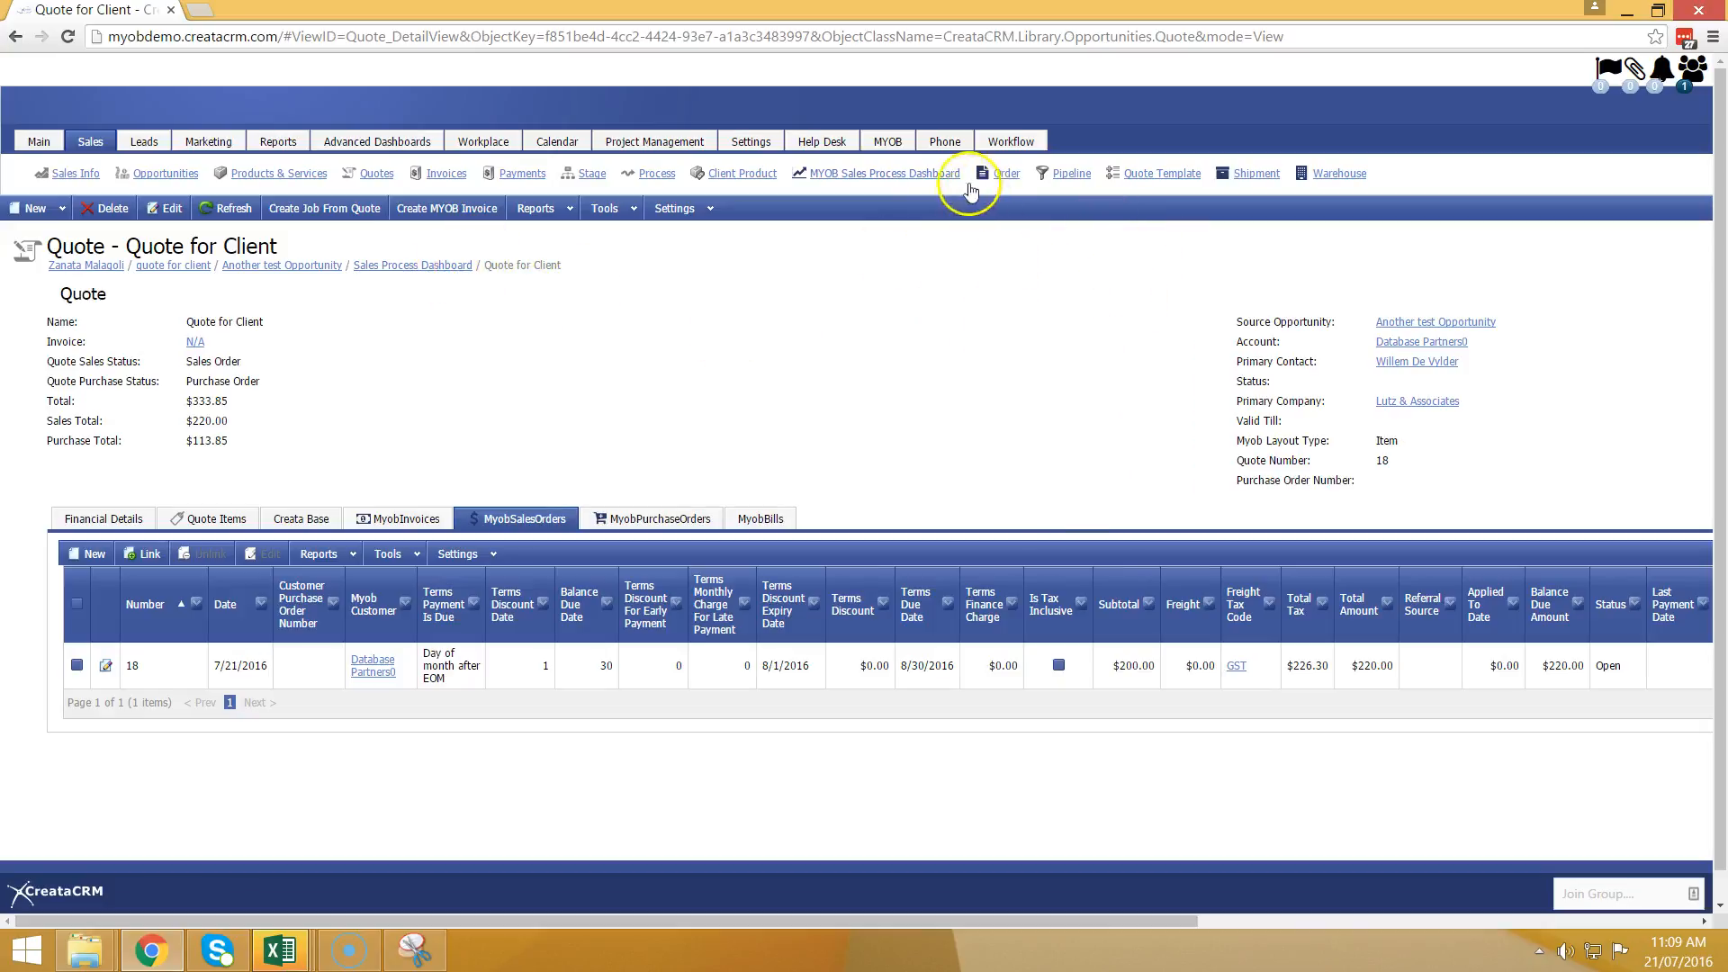
Step: View the A/P Accrual - Inventory account from the MYOB account list, and return to the list
click(887, 139)
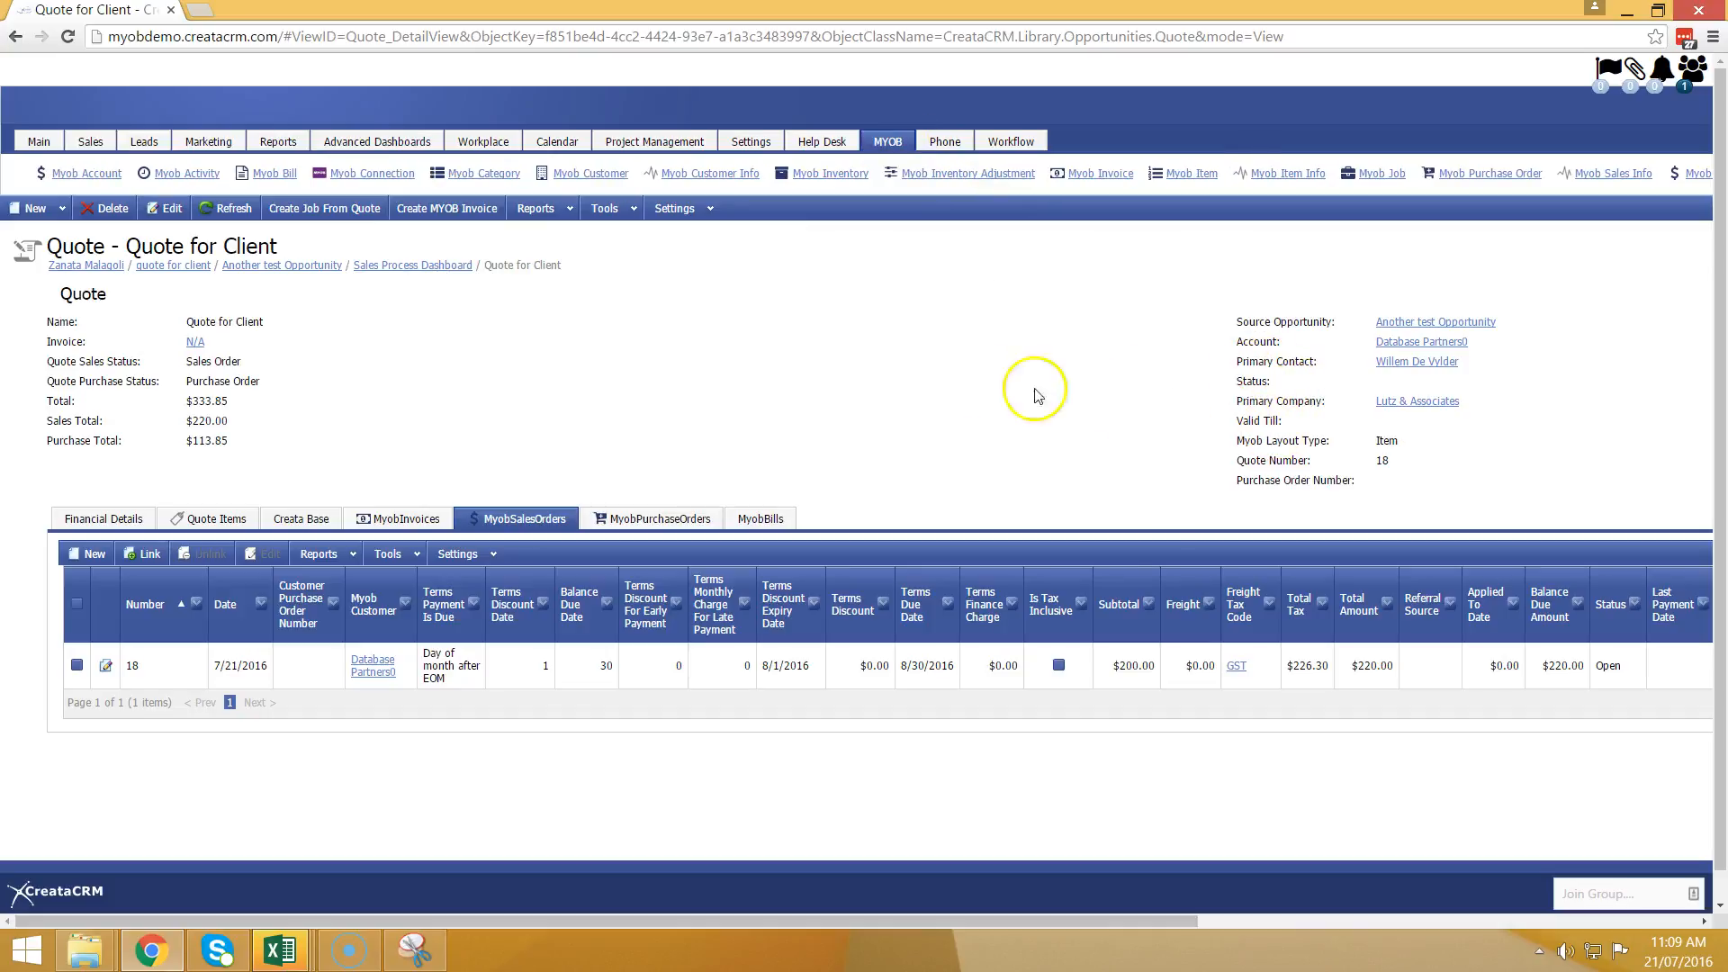
scroll(1197, 423, down, 1)
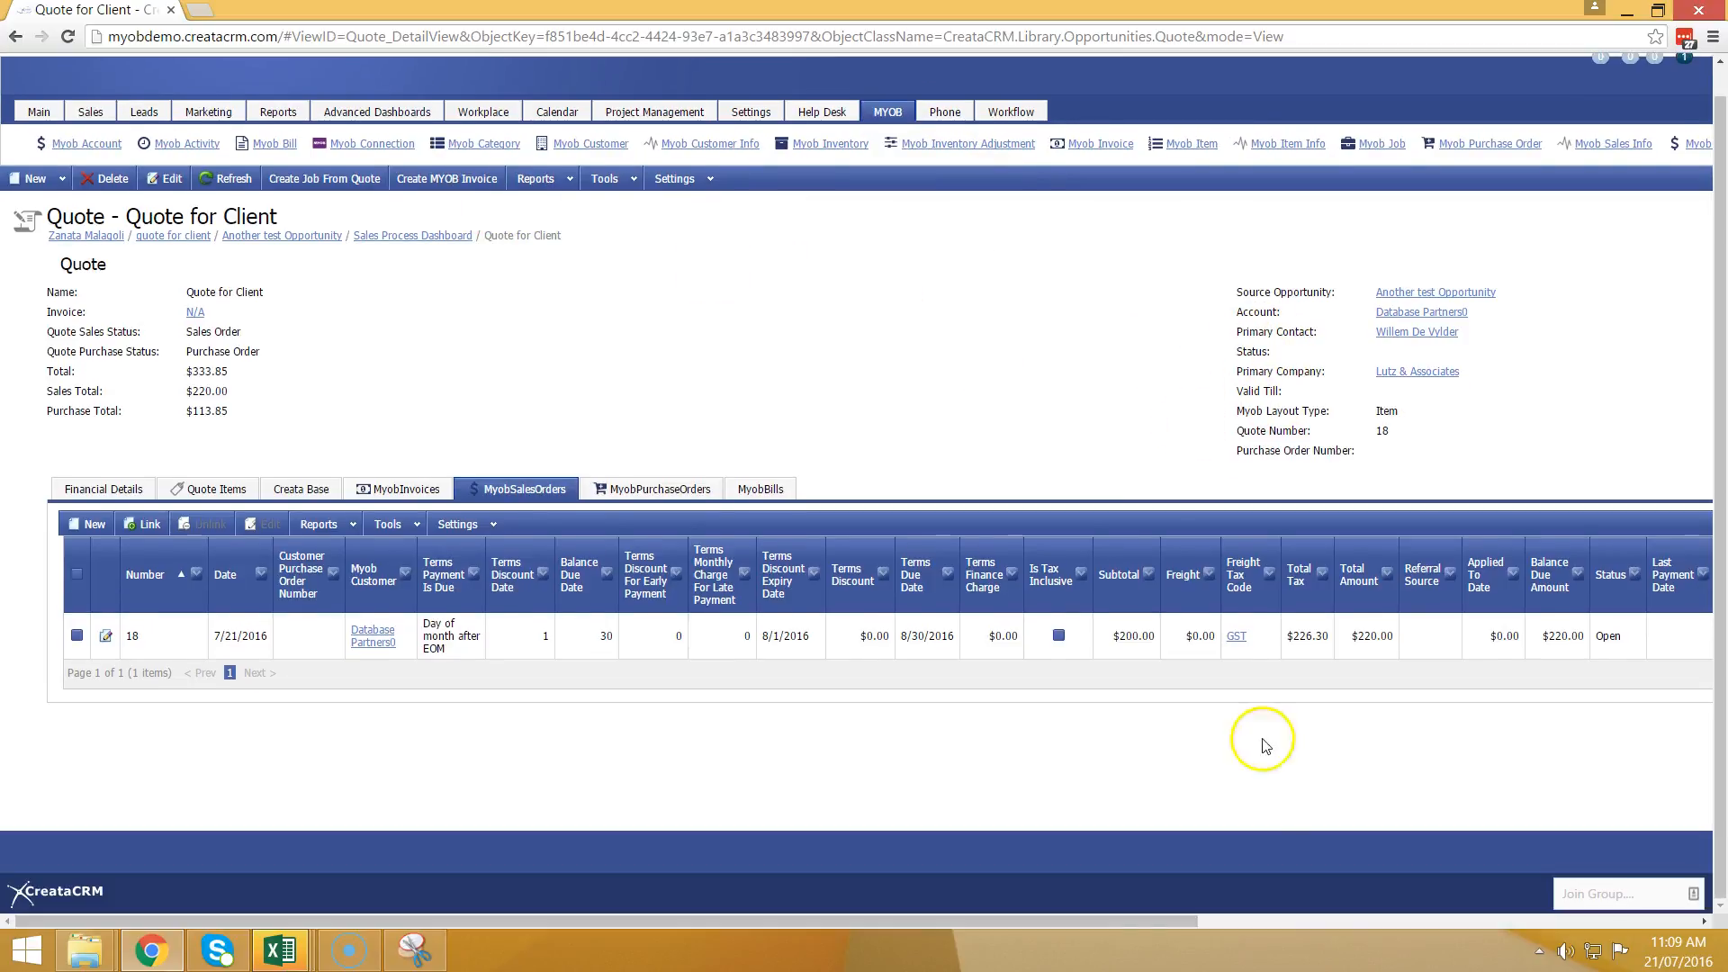
drag(1197, 927, 1167, 886)
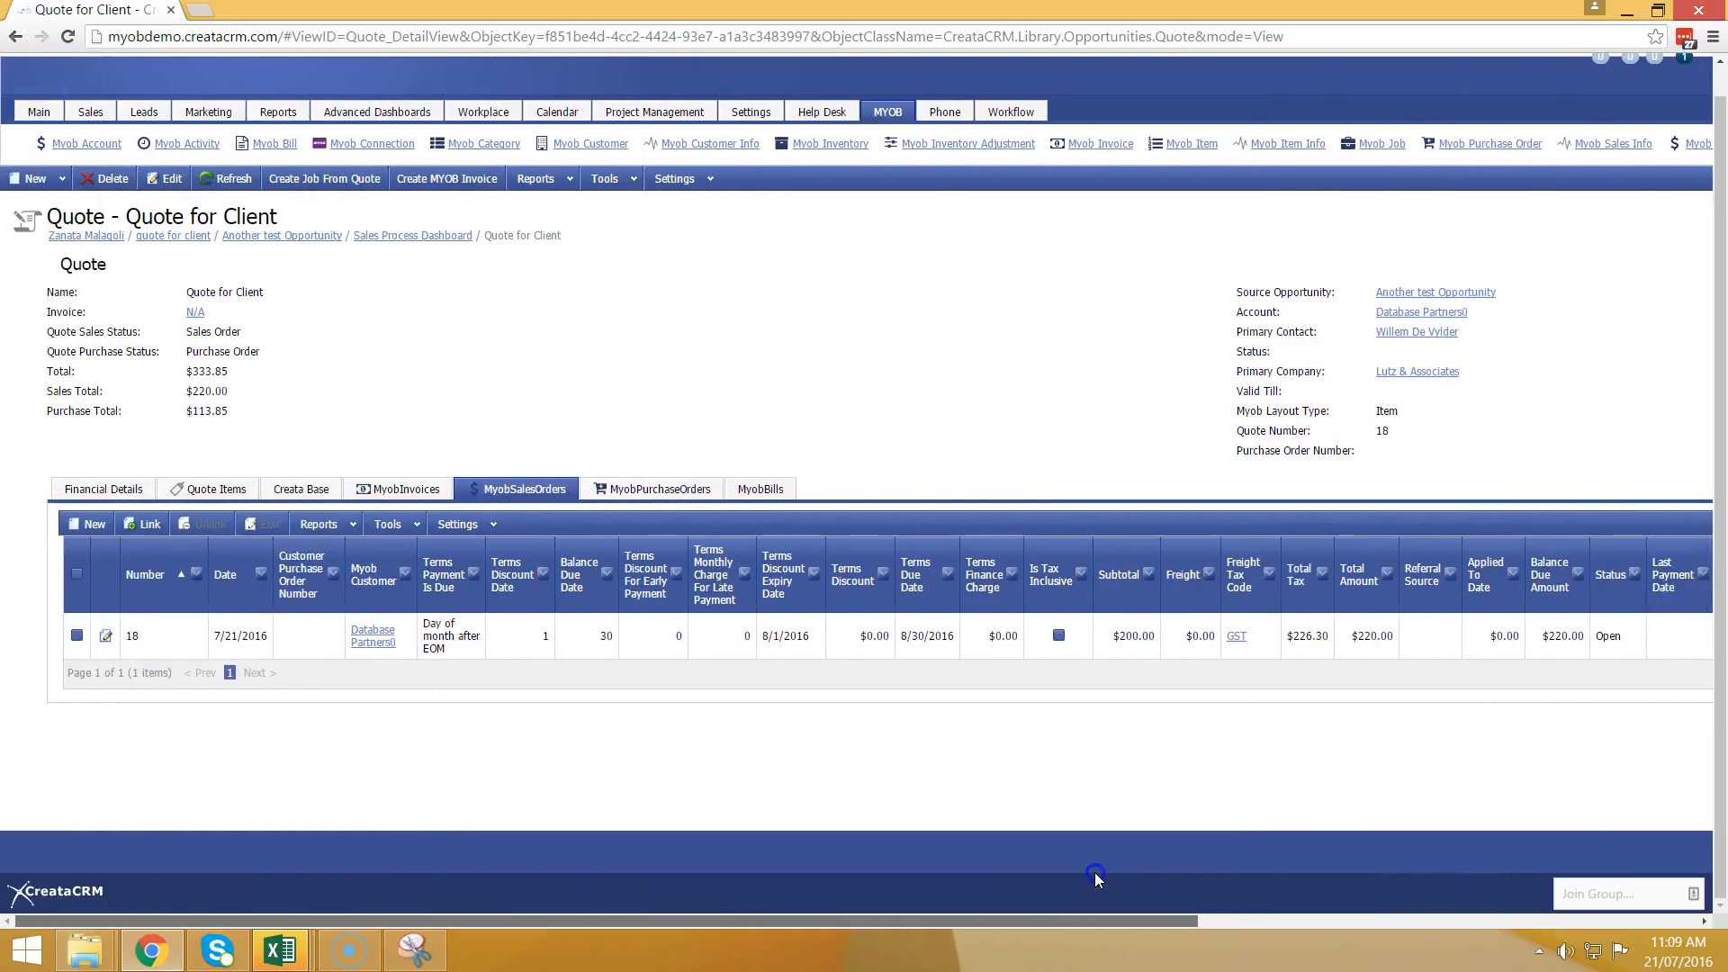
click(87, 144)
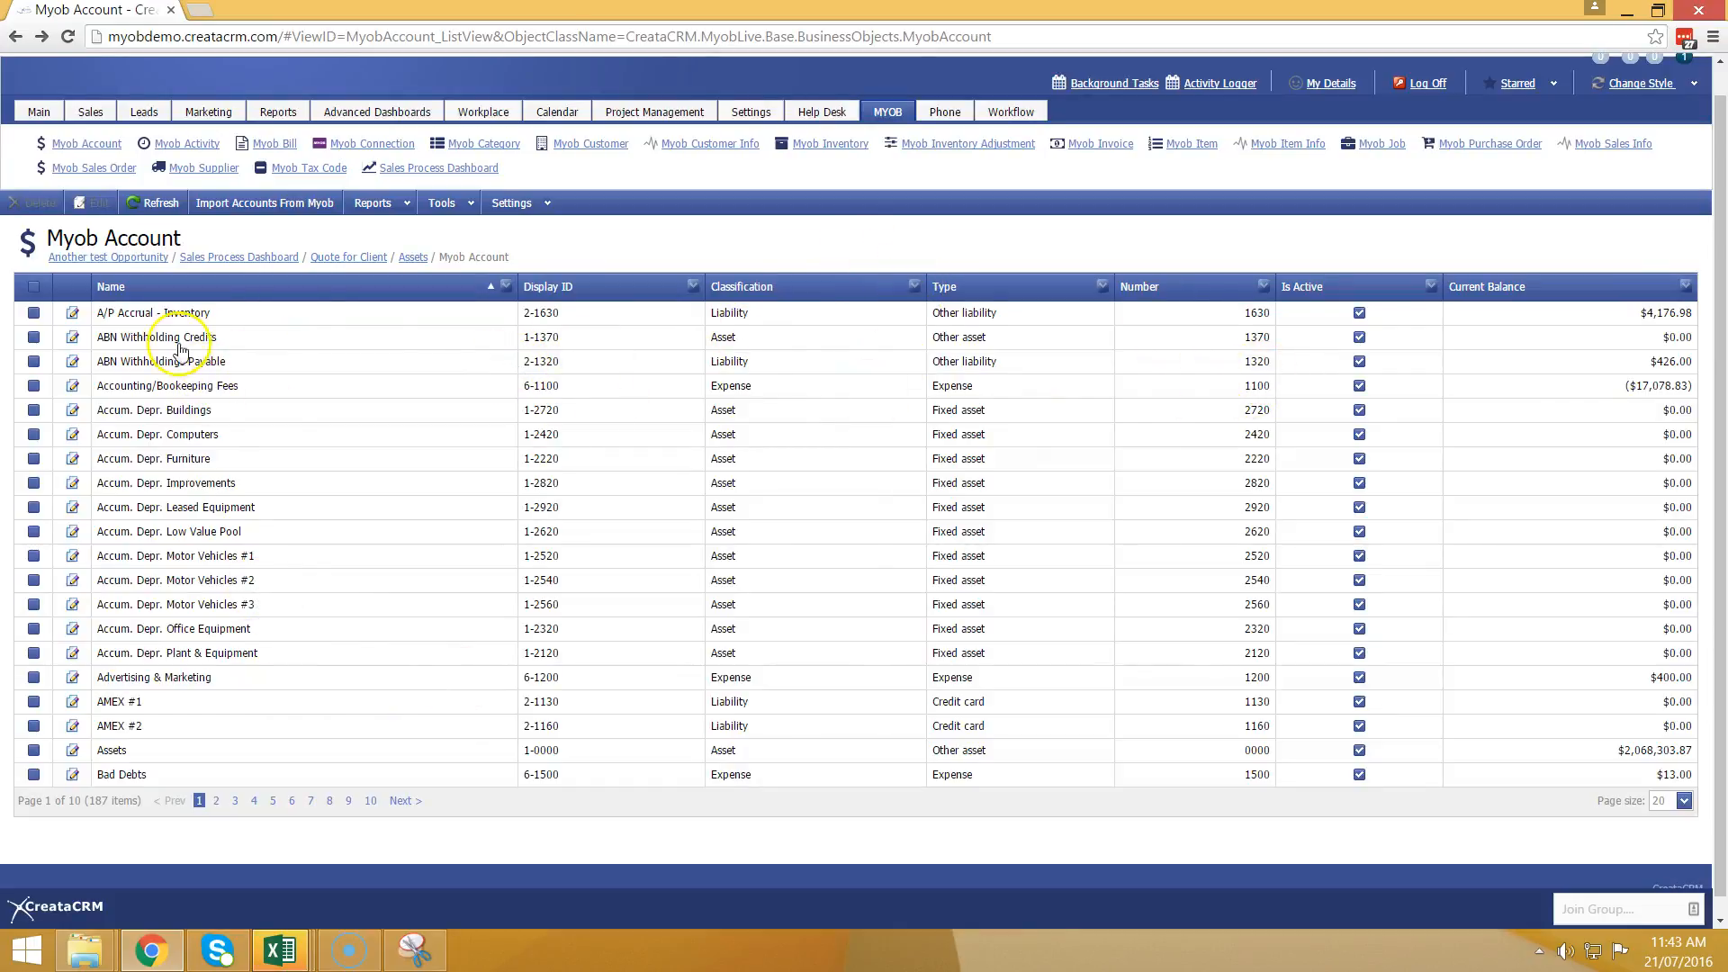
click(171, 312)
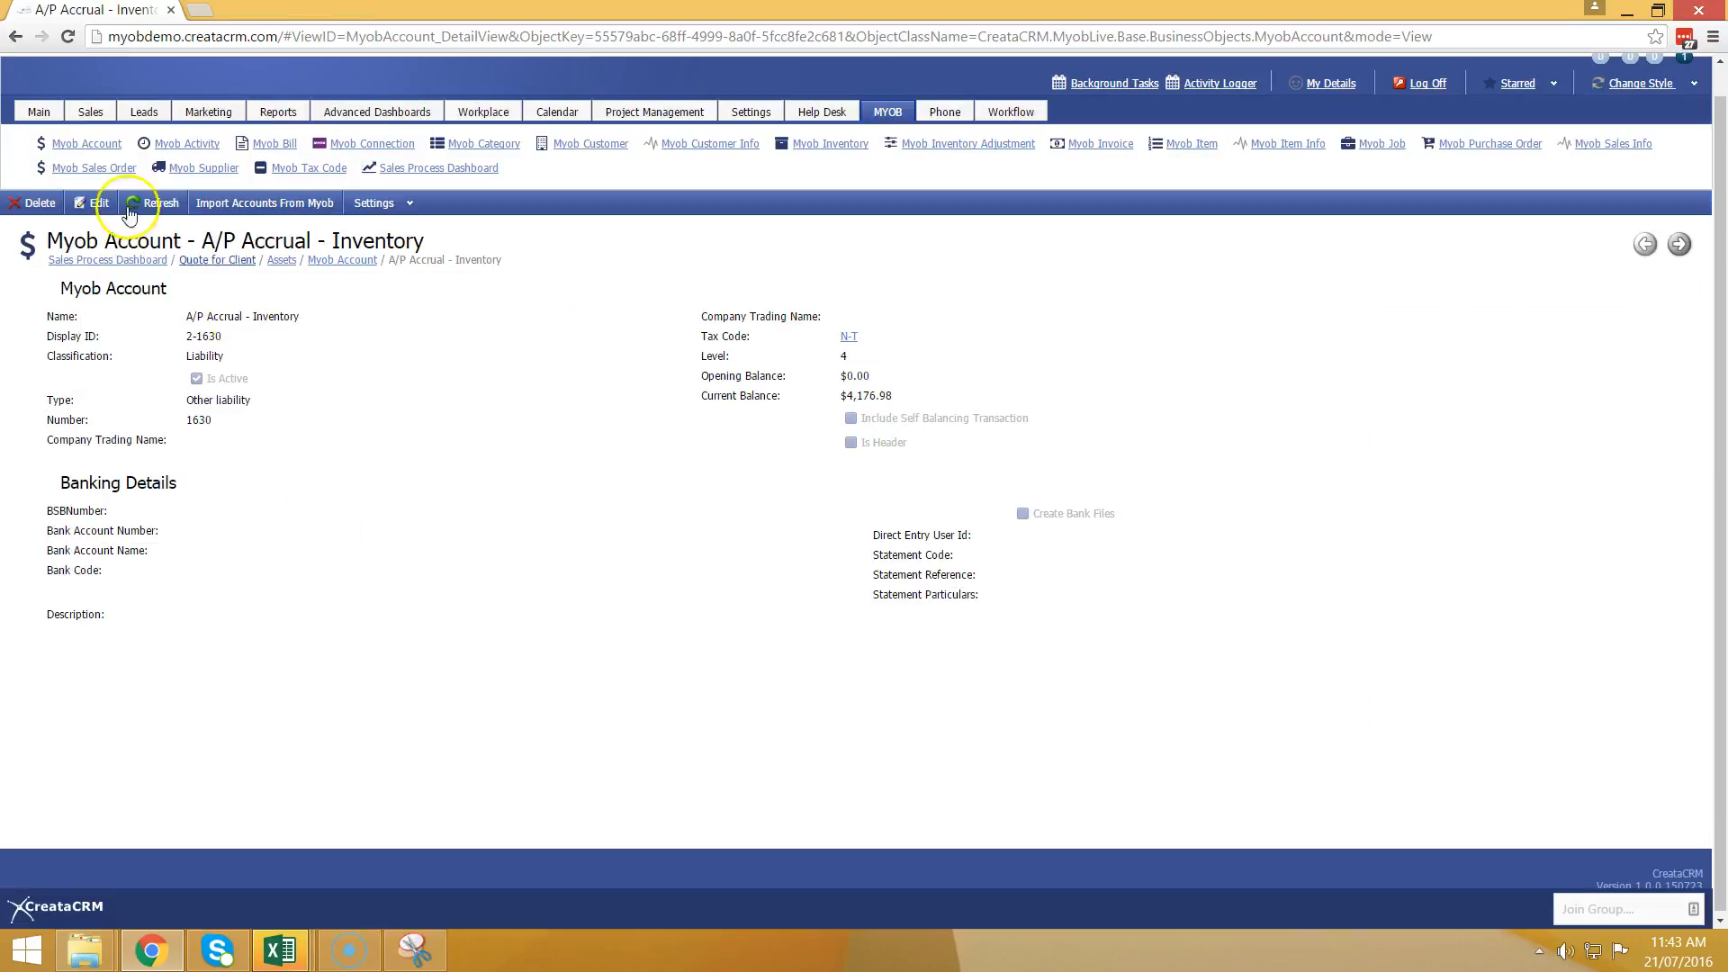
click(14, 35)
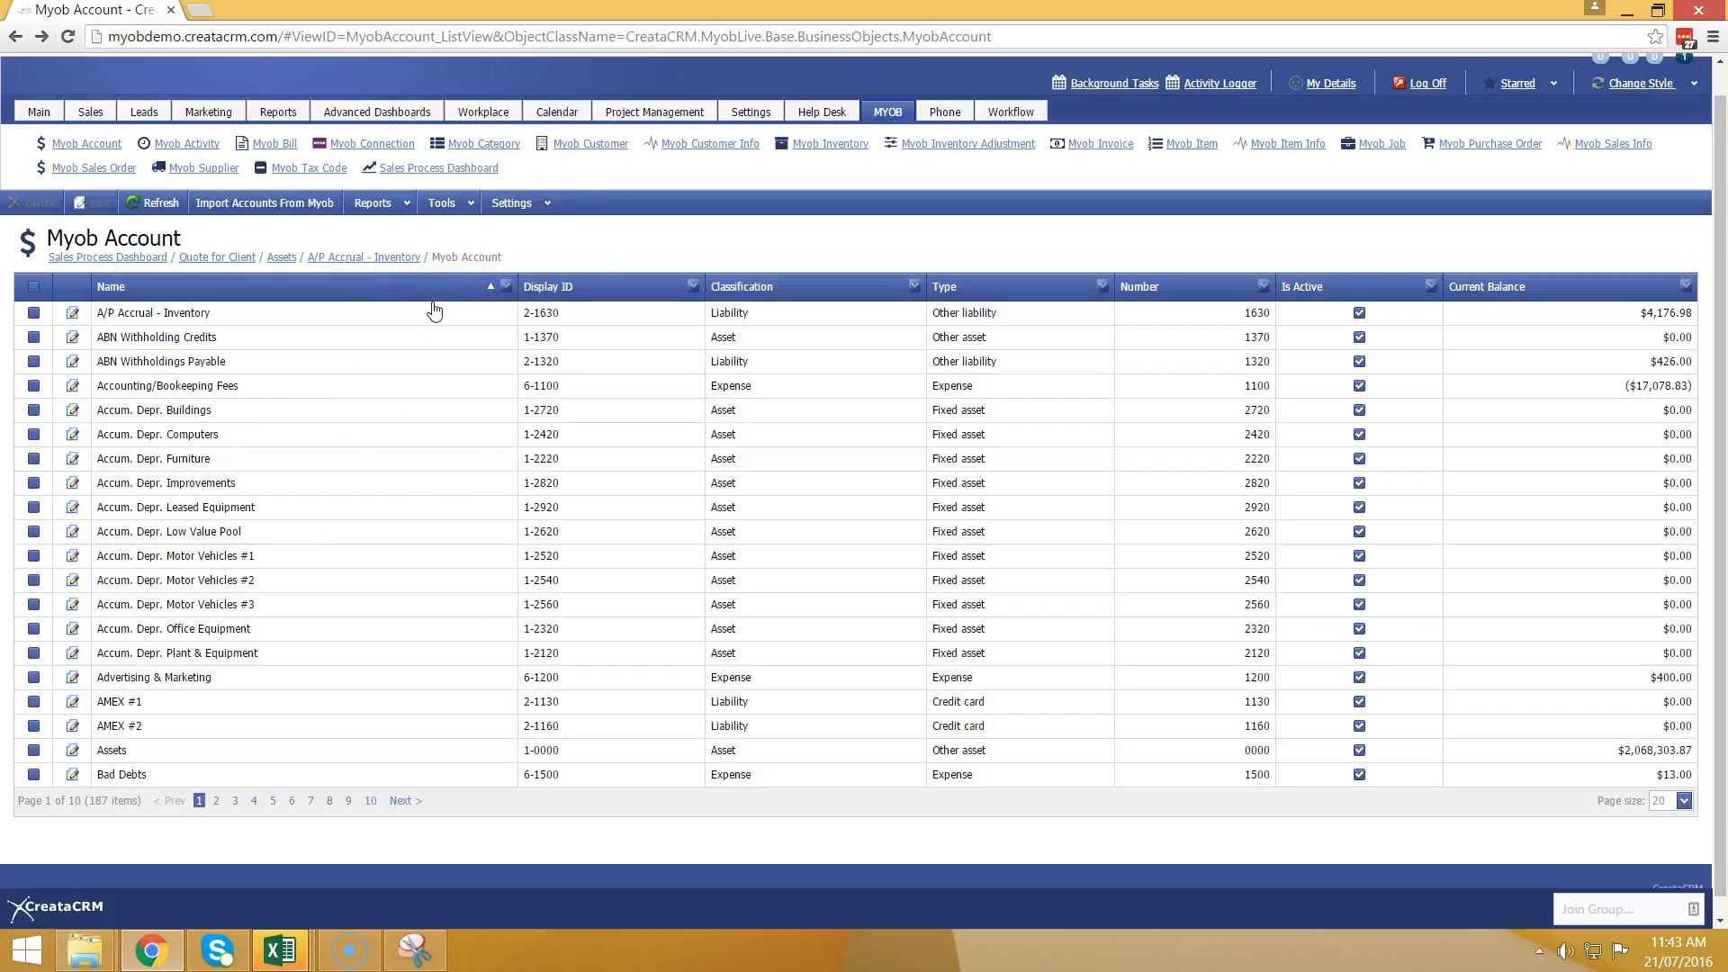
Step: Review the closed MYOB invoices and the lead tracker in the Sales Process Dashboard
click(477, 167)
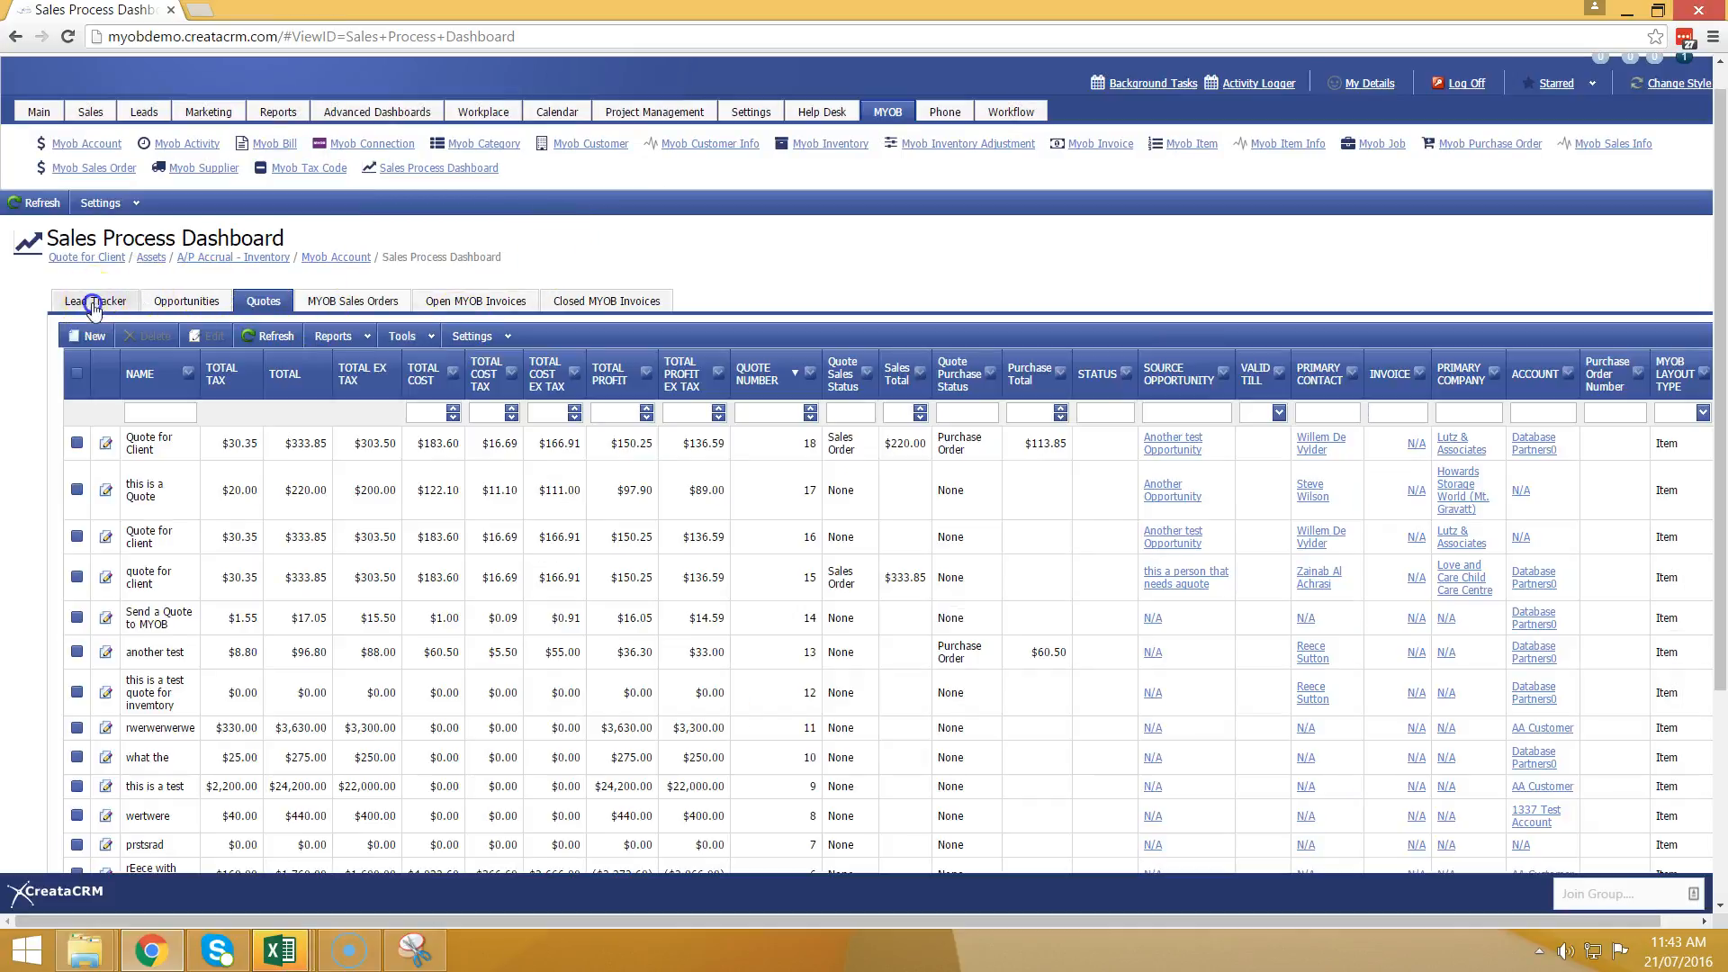
click(94, 302)
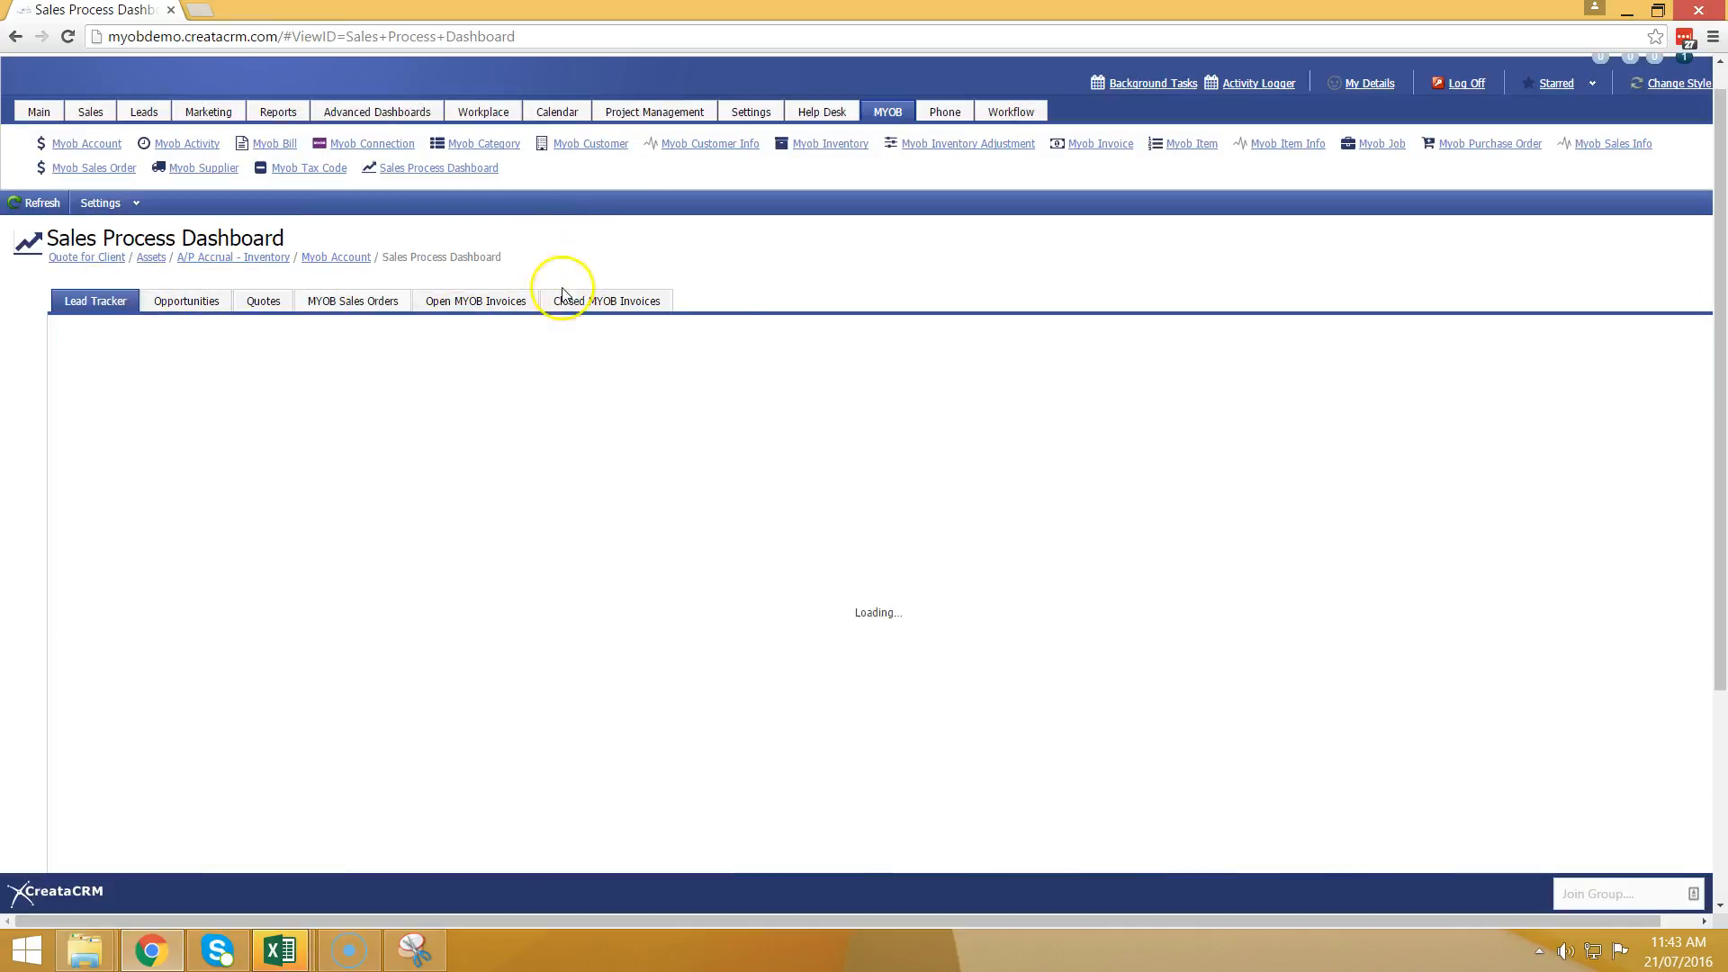
click(615, 301)
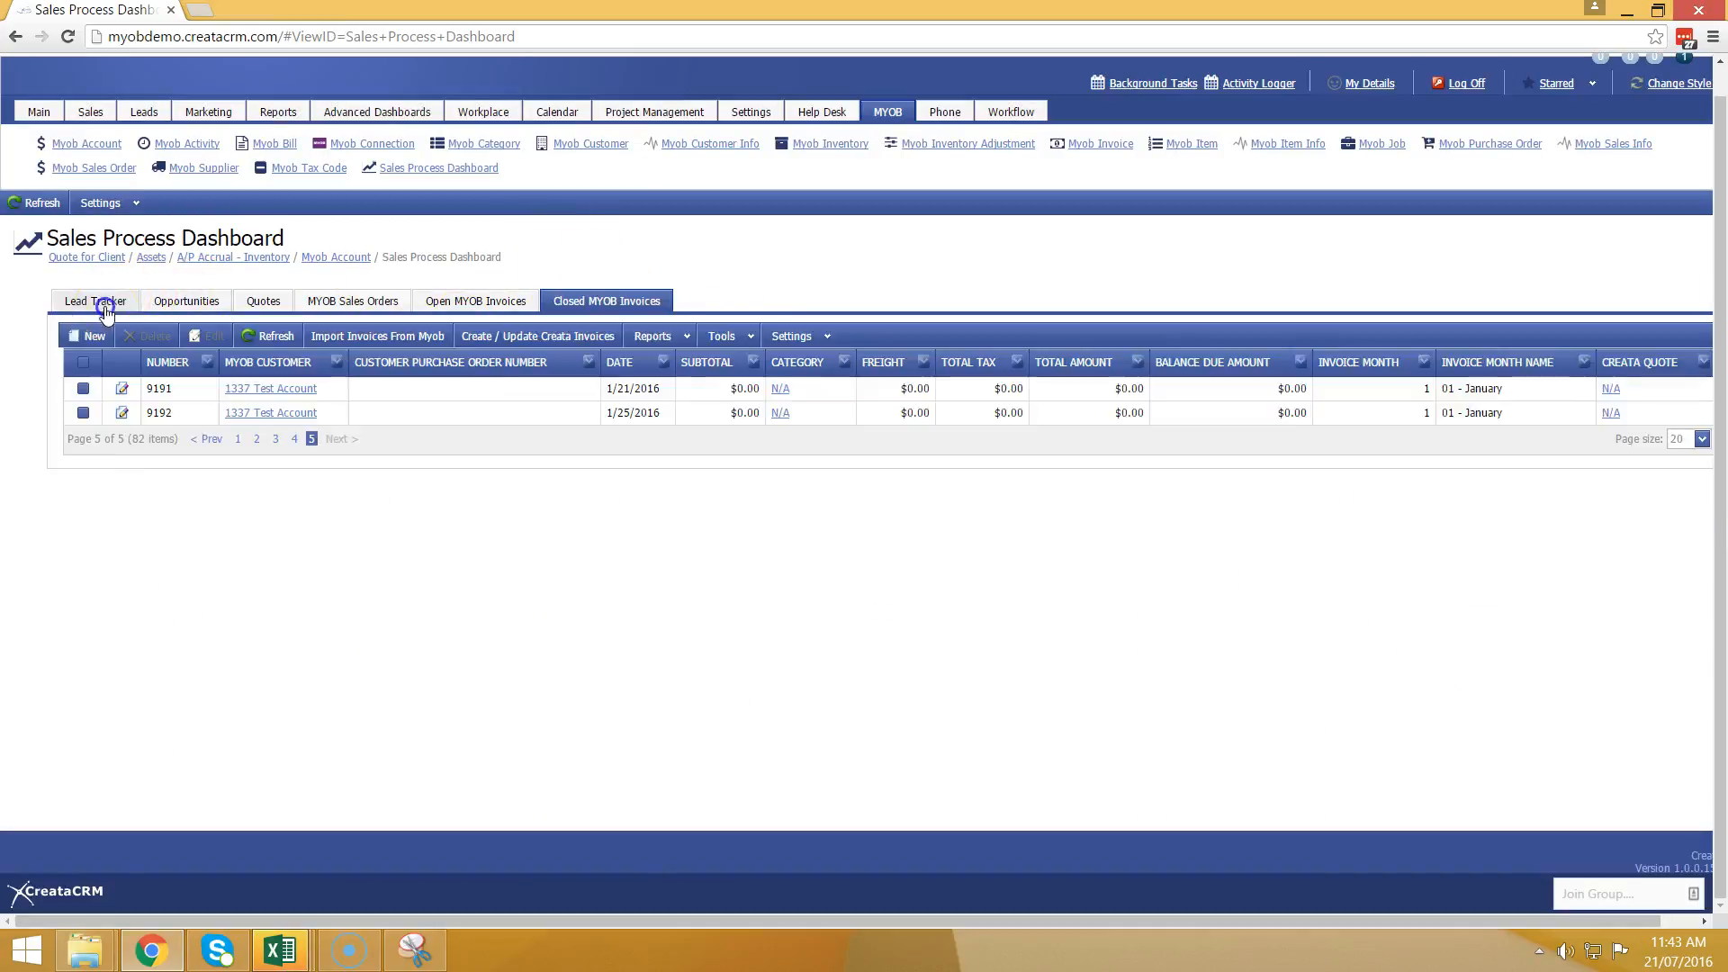
click(103, 301)
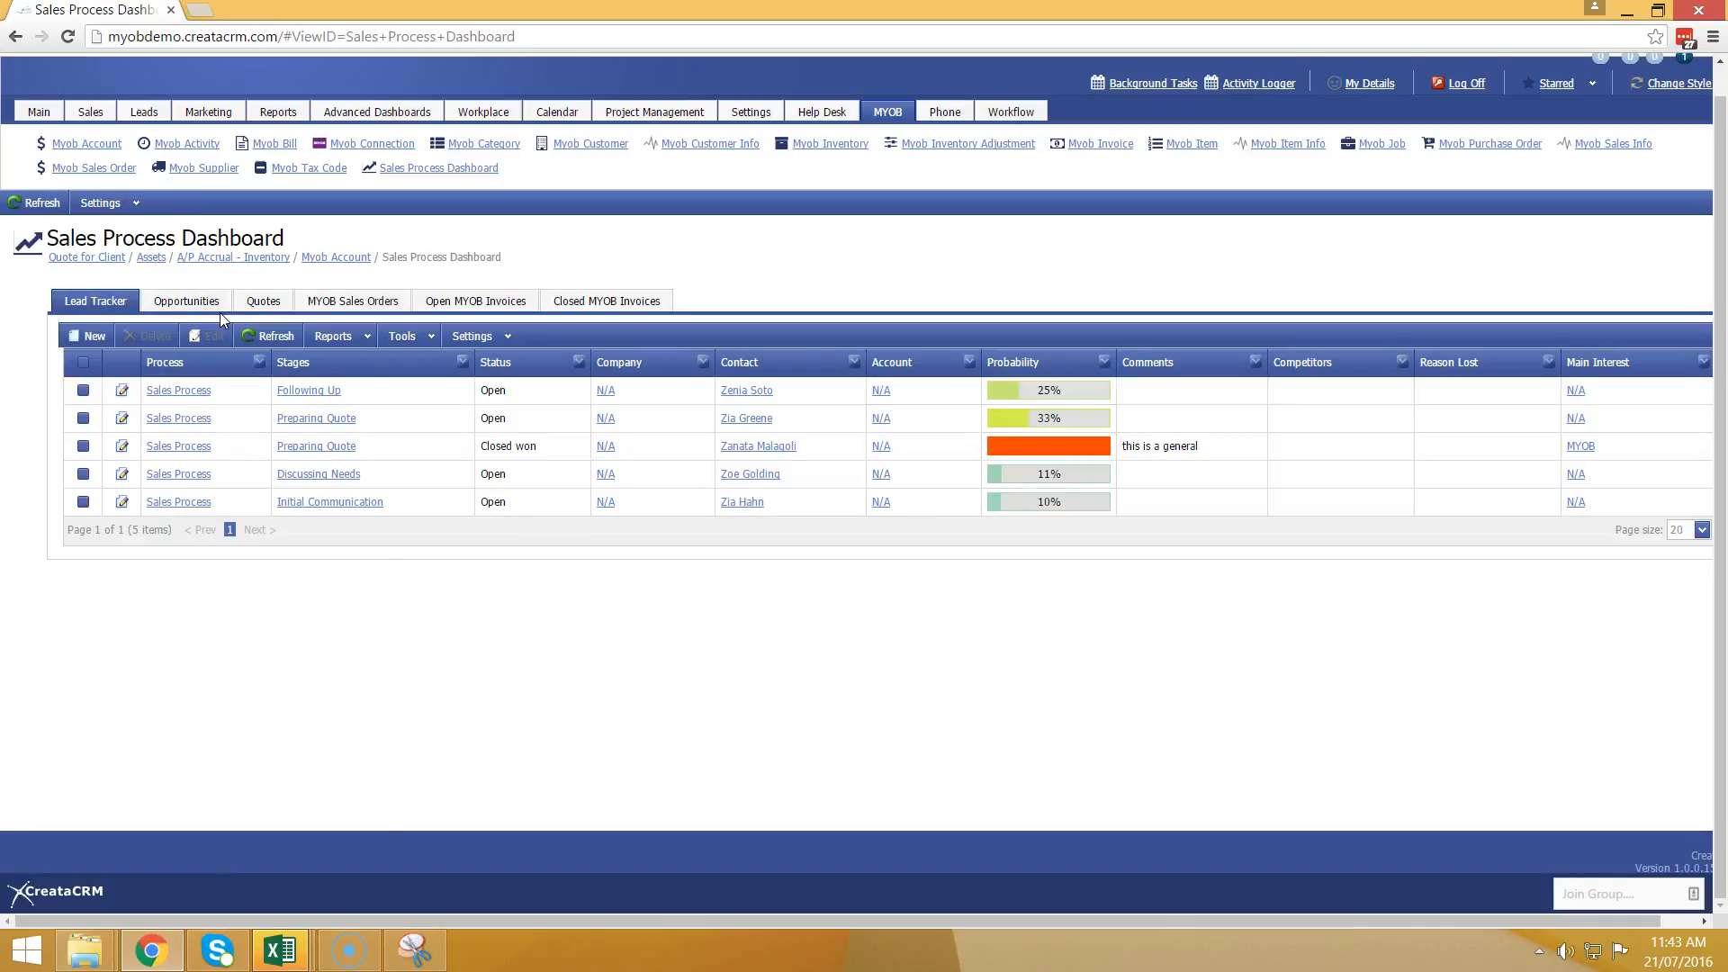